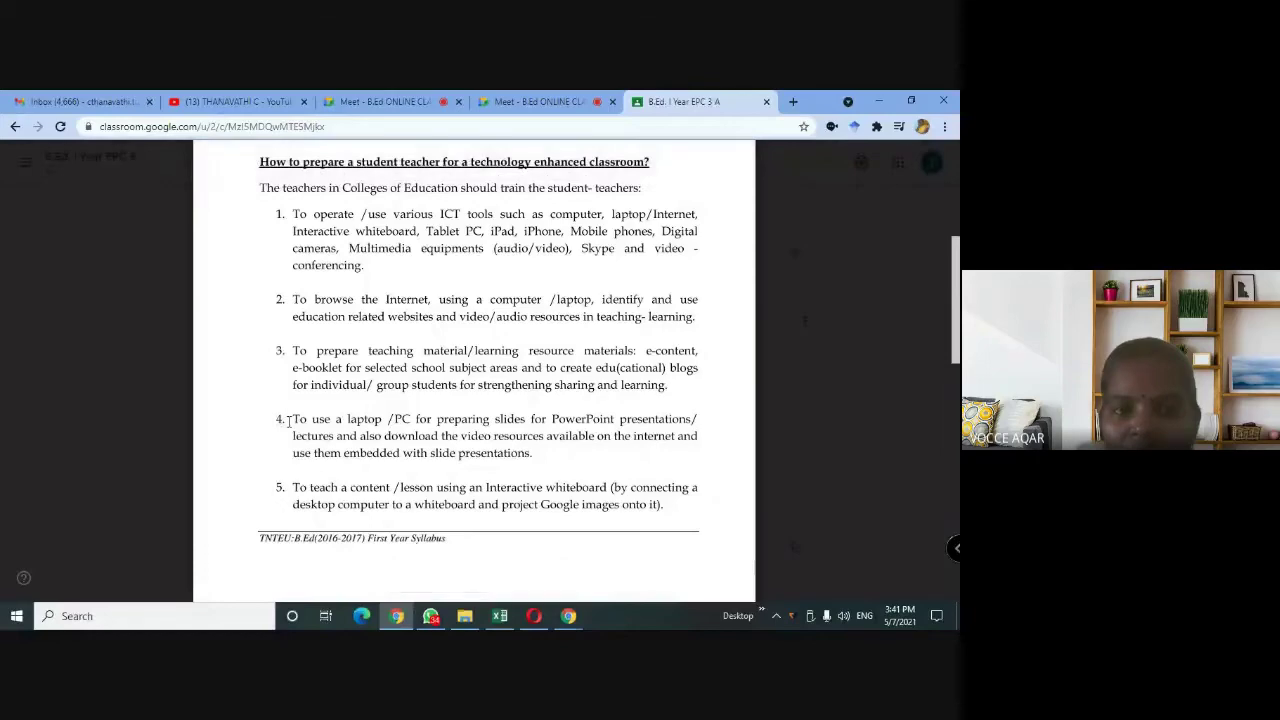
Leave the EPC 3 syllabus PDF for the Google Meet class tab and bring up Windows search.
scroll(288, 421, "up", 2)
scroll(622, 333, "down", 3)
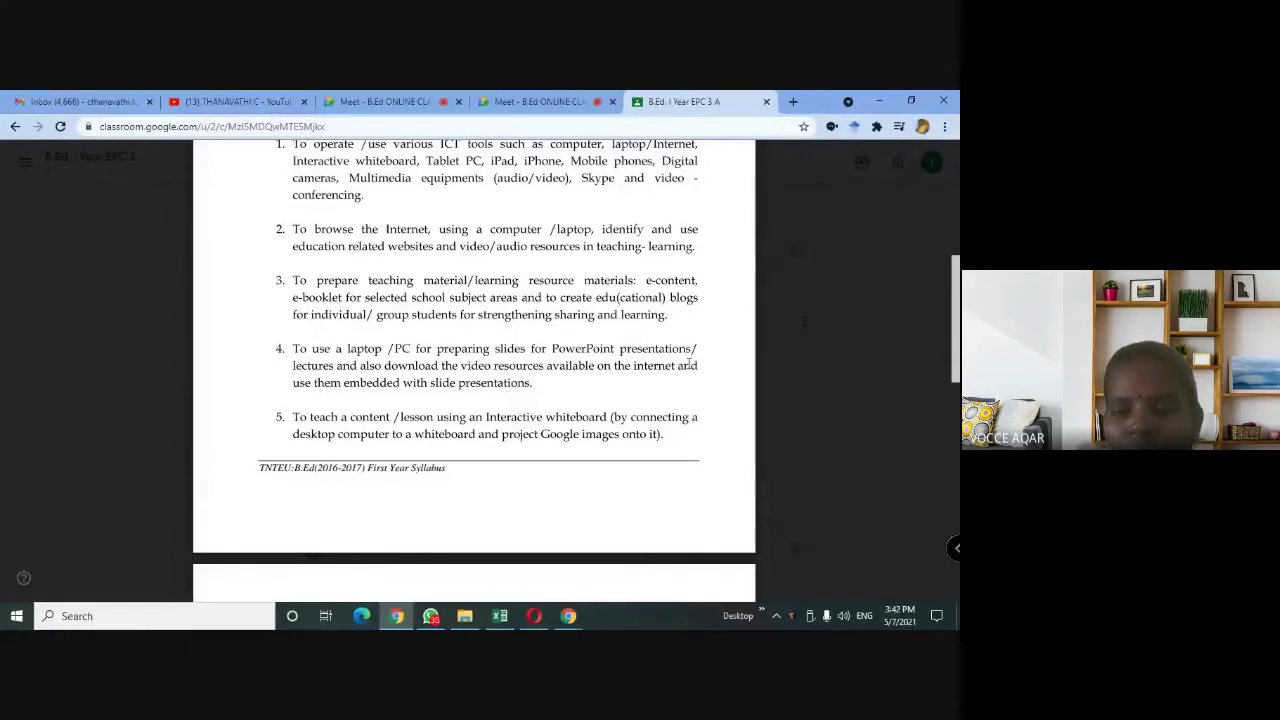
left_click(538, 101)
key("super+s")
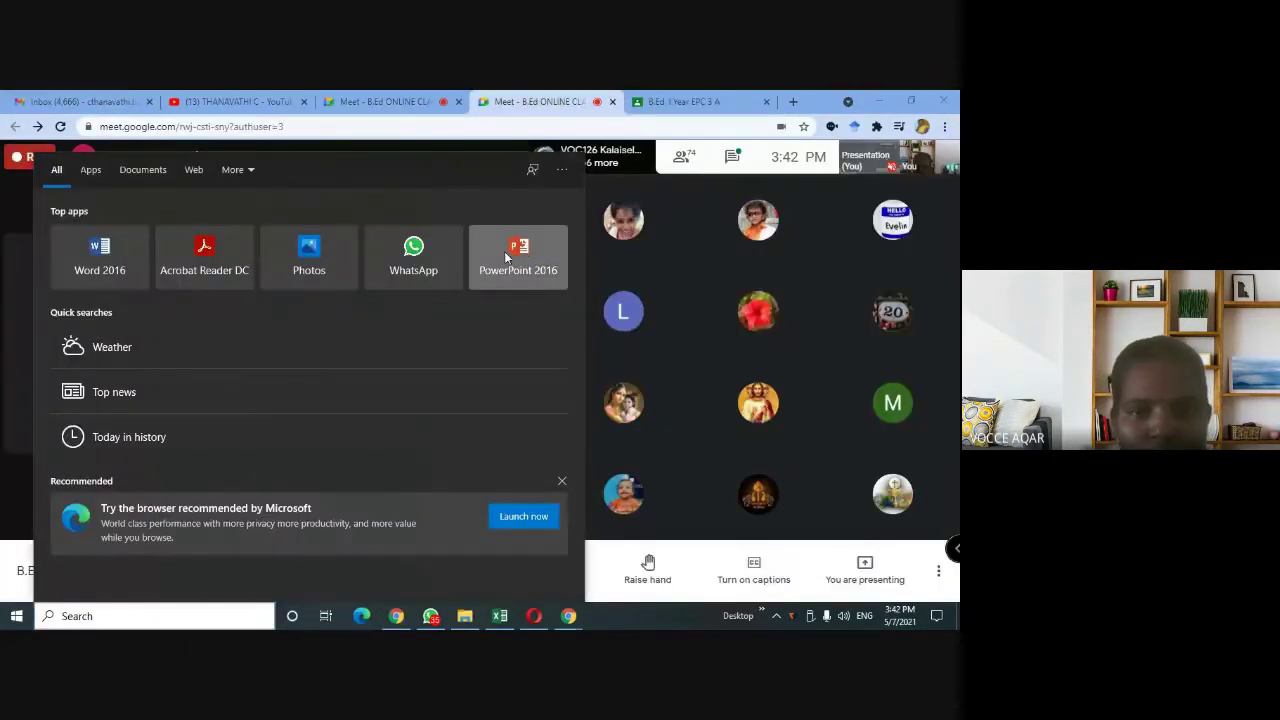
Launch PowerPoint 2016 from search and admit the waiting participant into the Meet call.
left_click(510, 257)
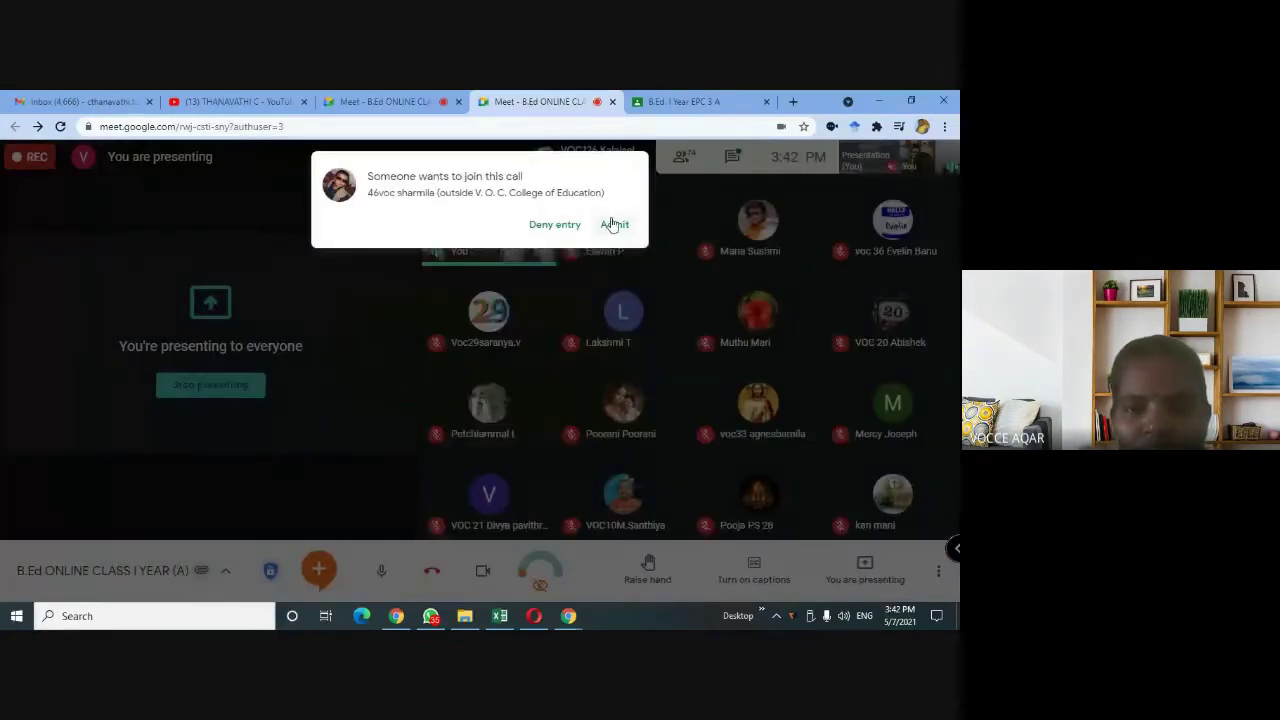
left_click(612, 224)
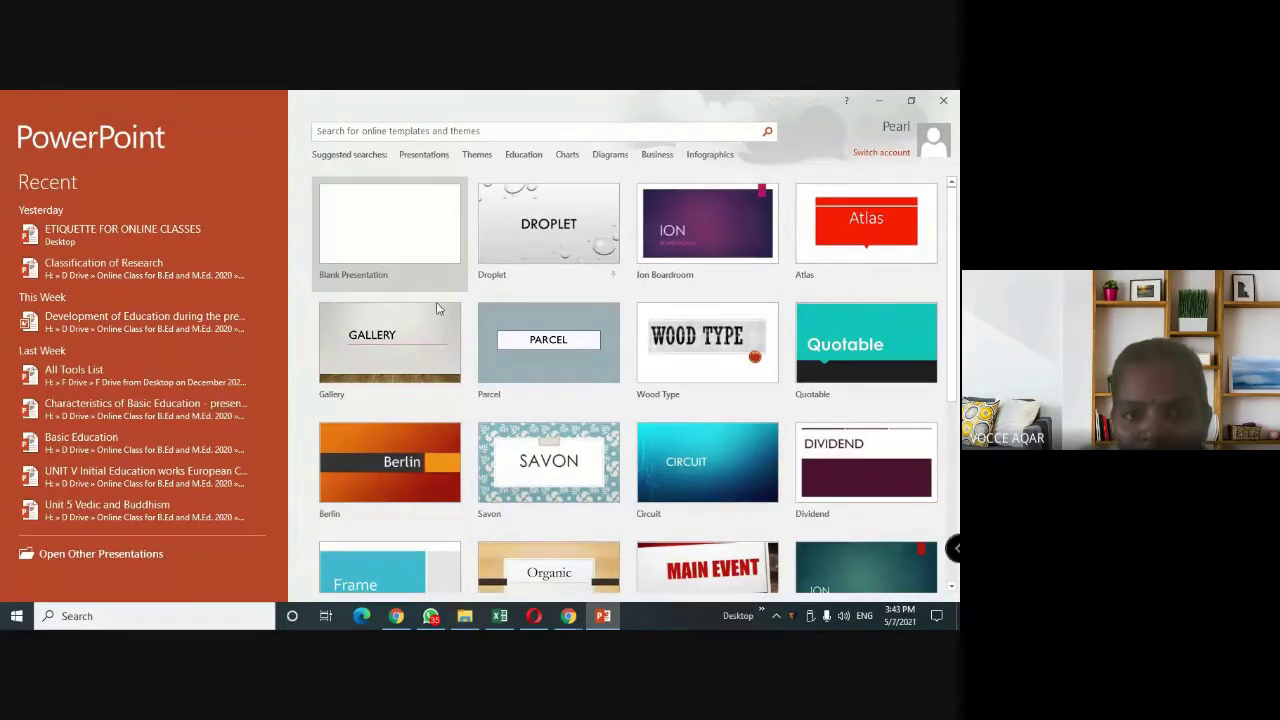
Browse the online Themes templates and narrow them to the Presentations category.
left_click(478, 156)
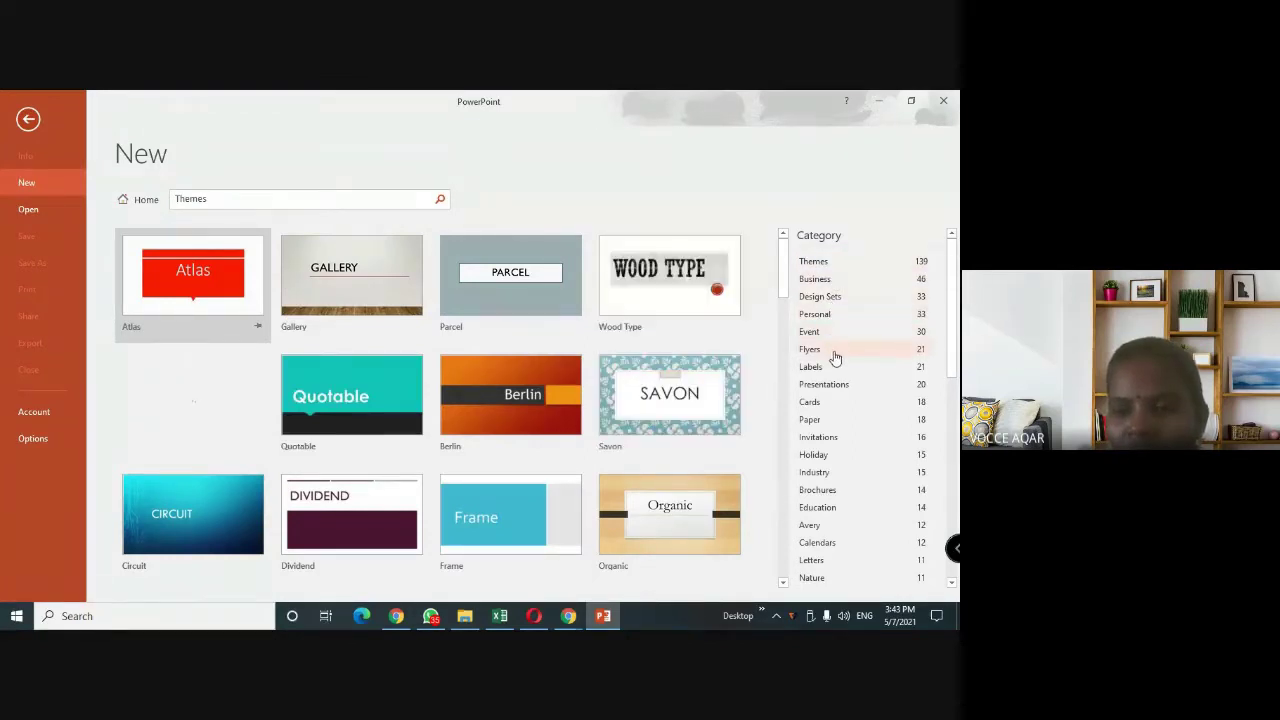
left_click_drag(957, 325, 957, 369)
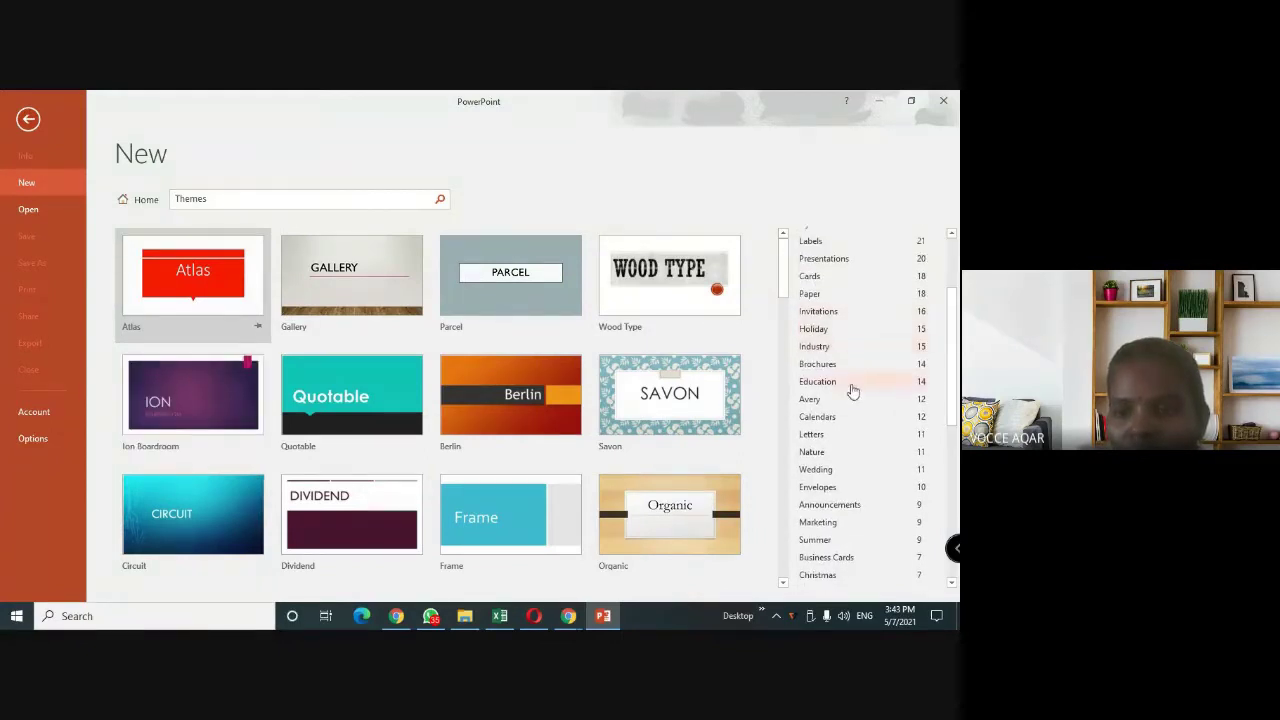
scroll(845, 422, "down", 1)
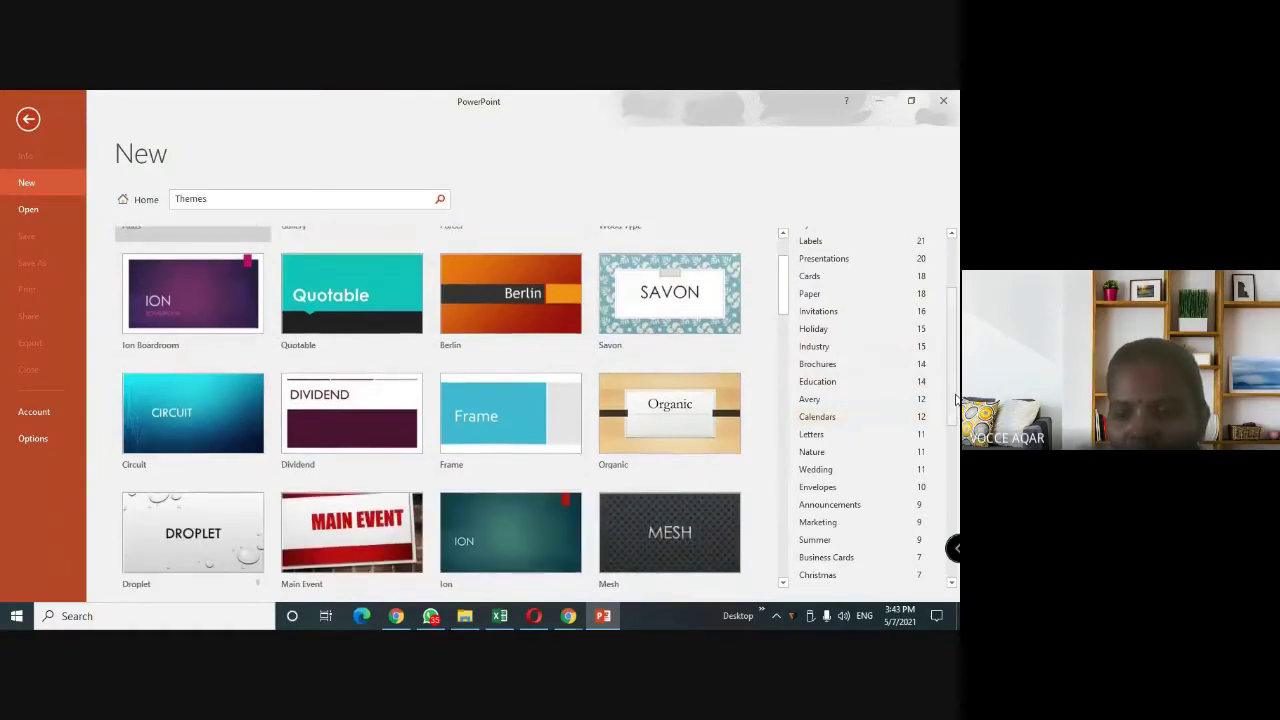
left_click_drag(952, 280, 952, 410)
left_click_drag(952, 480, 952, 570)
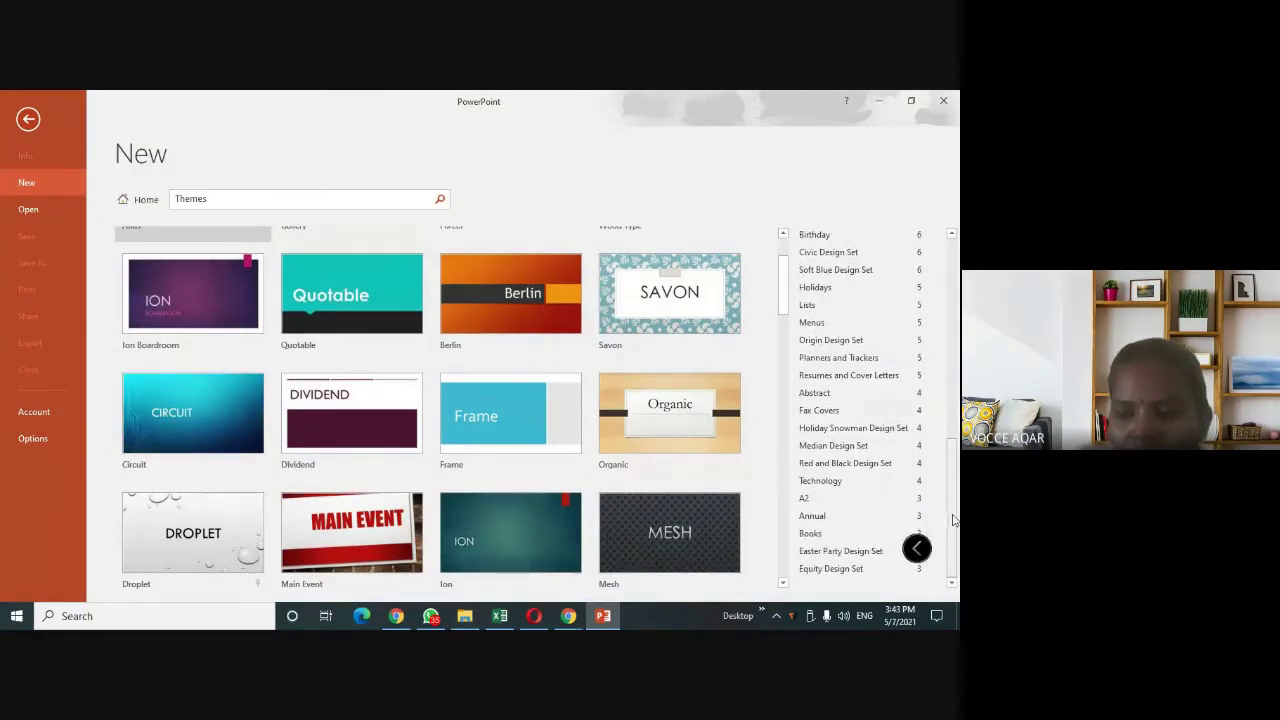
left_click_drag(952, 570, 956, 320)
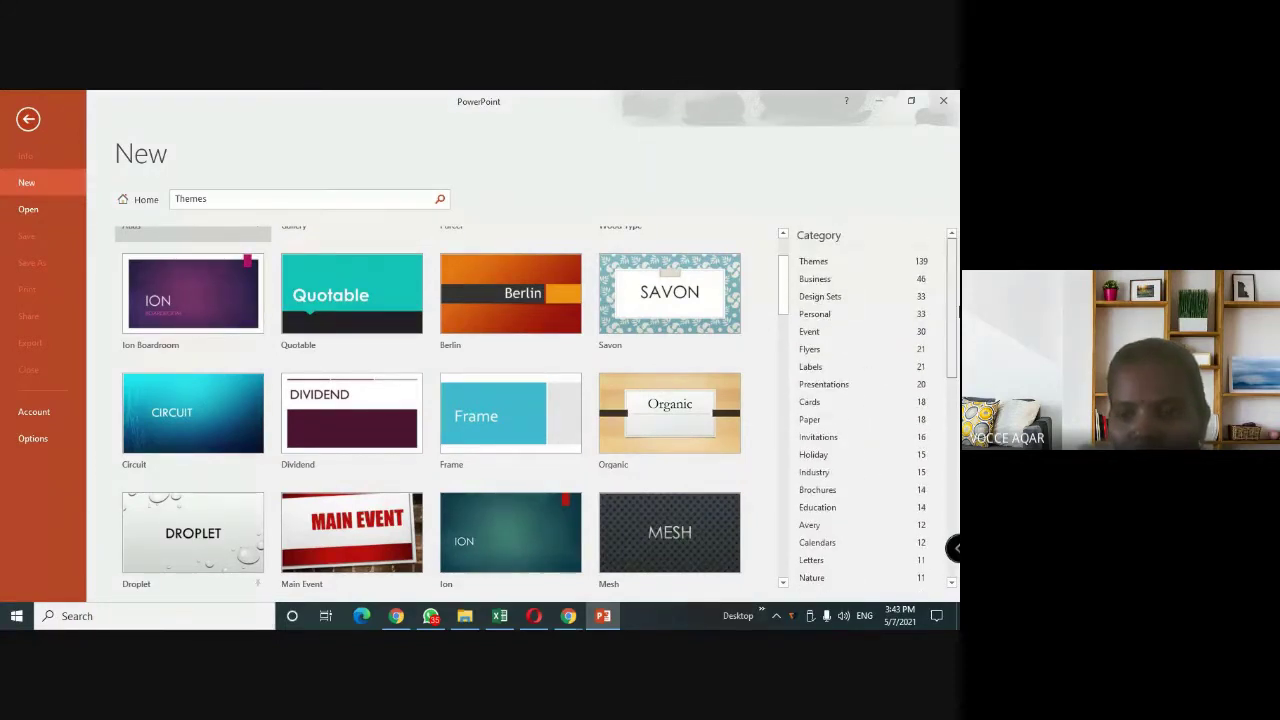
left_click(857, 384)
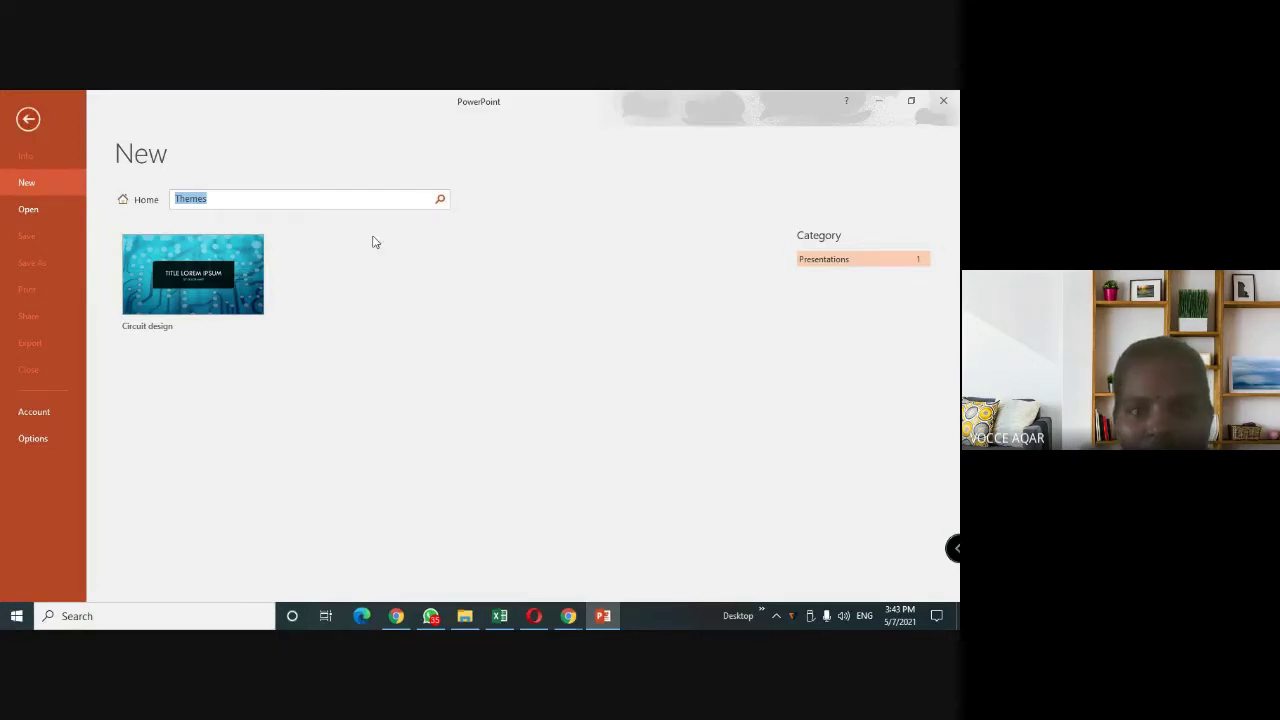
Back at the template start page, search Education and preview the Education presentation template.
left_click(150, 201)
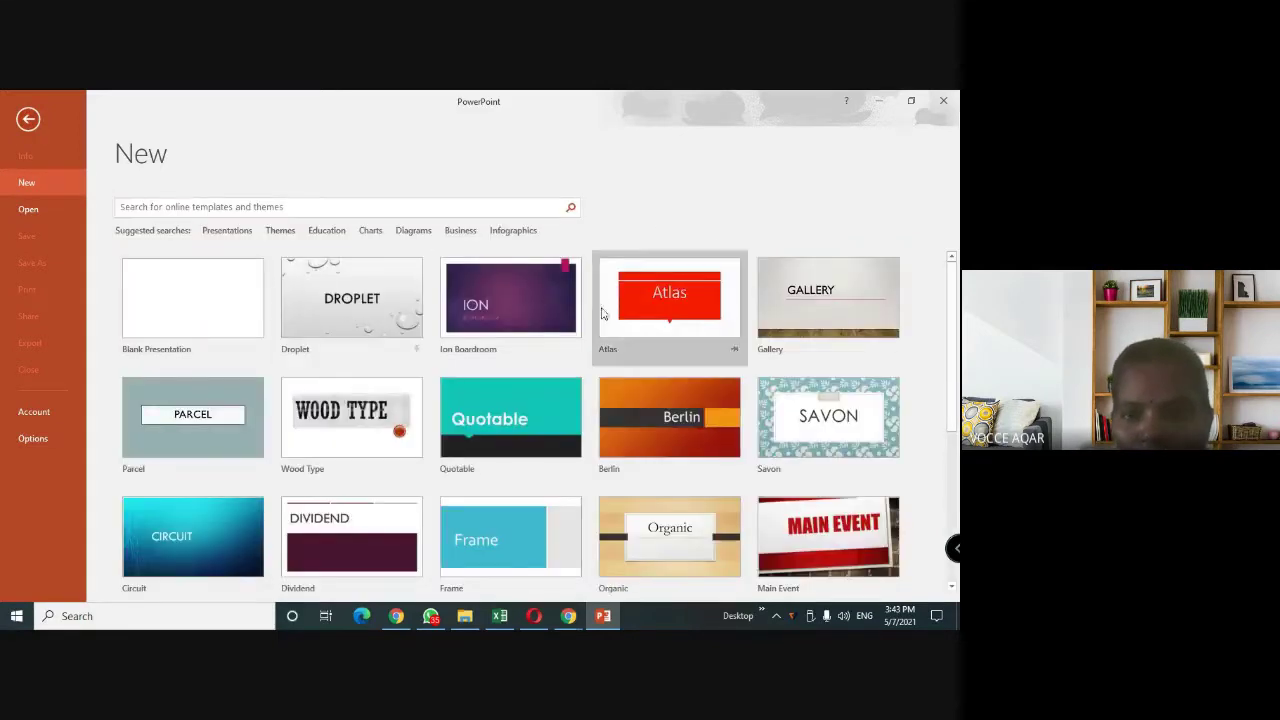
left_click(326, 232)
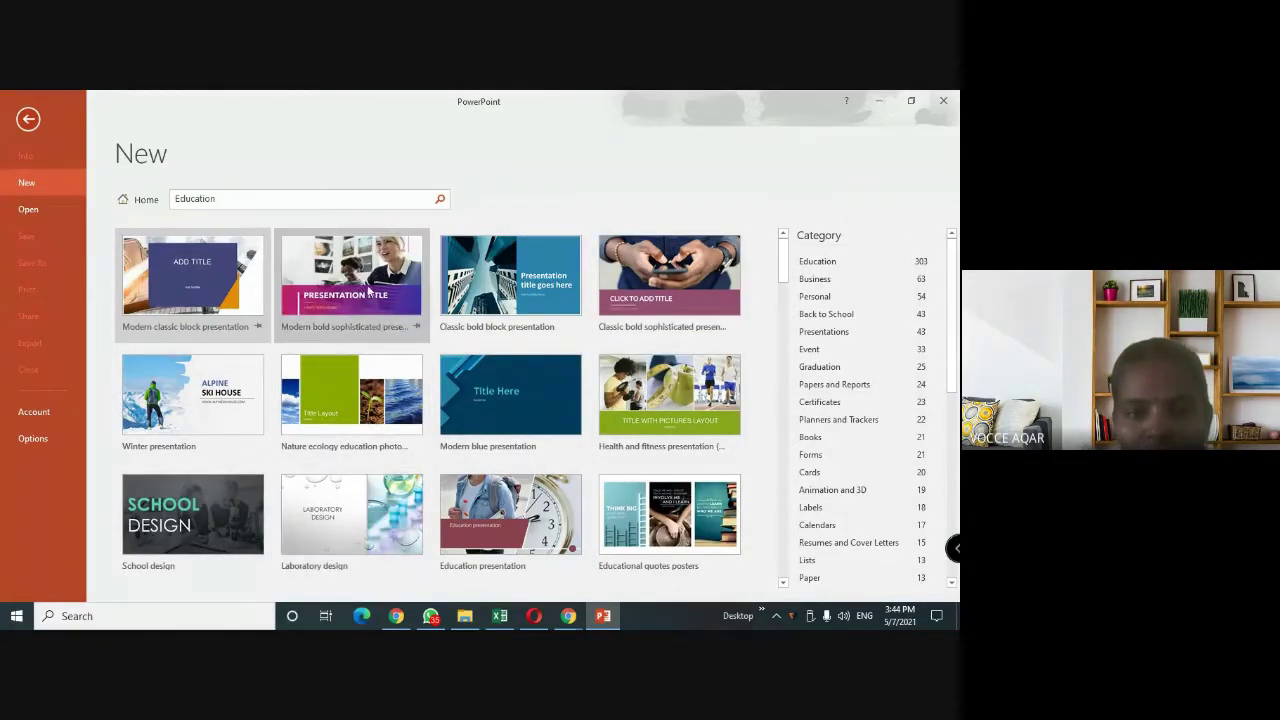
scroll(470, 466, "down", 1)
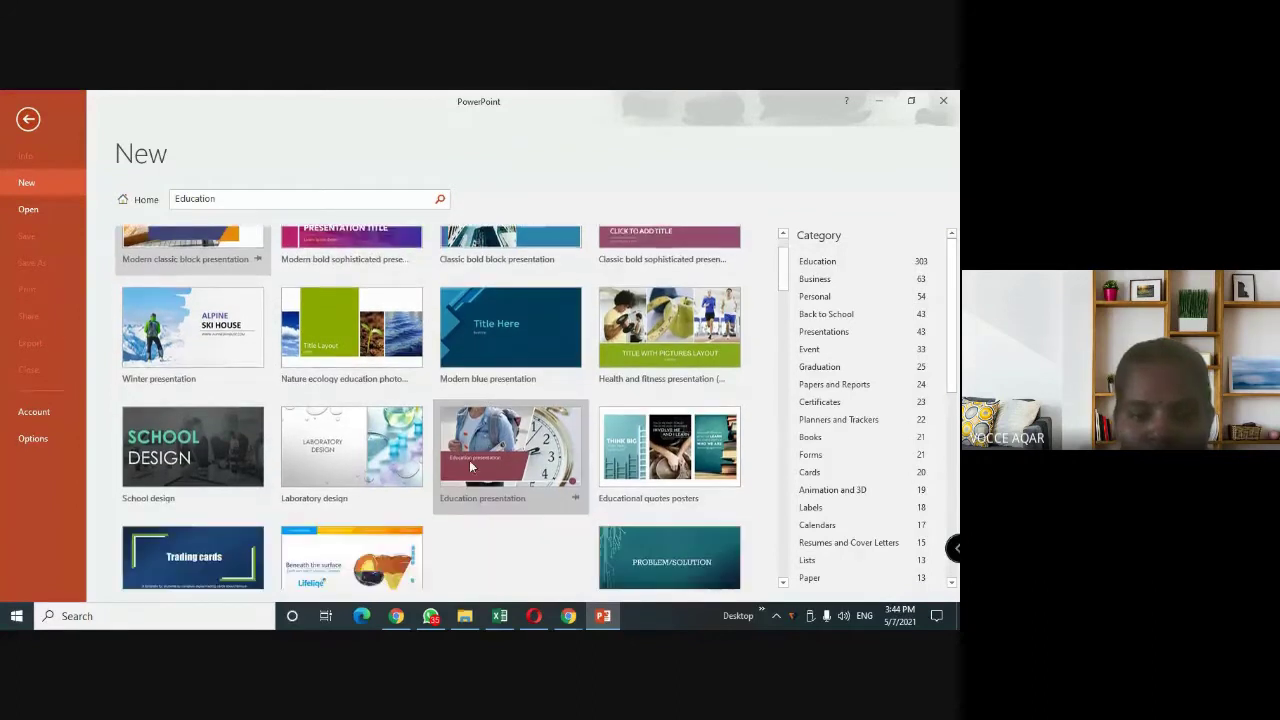
left_click(482, 462)
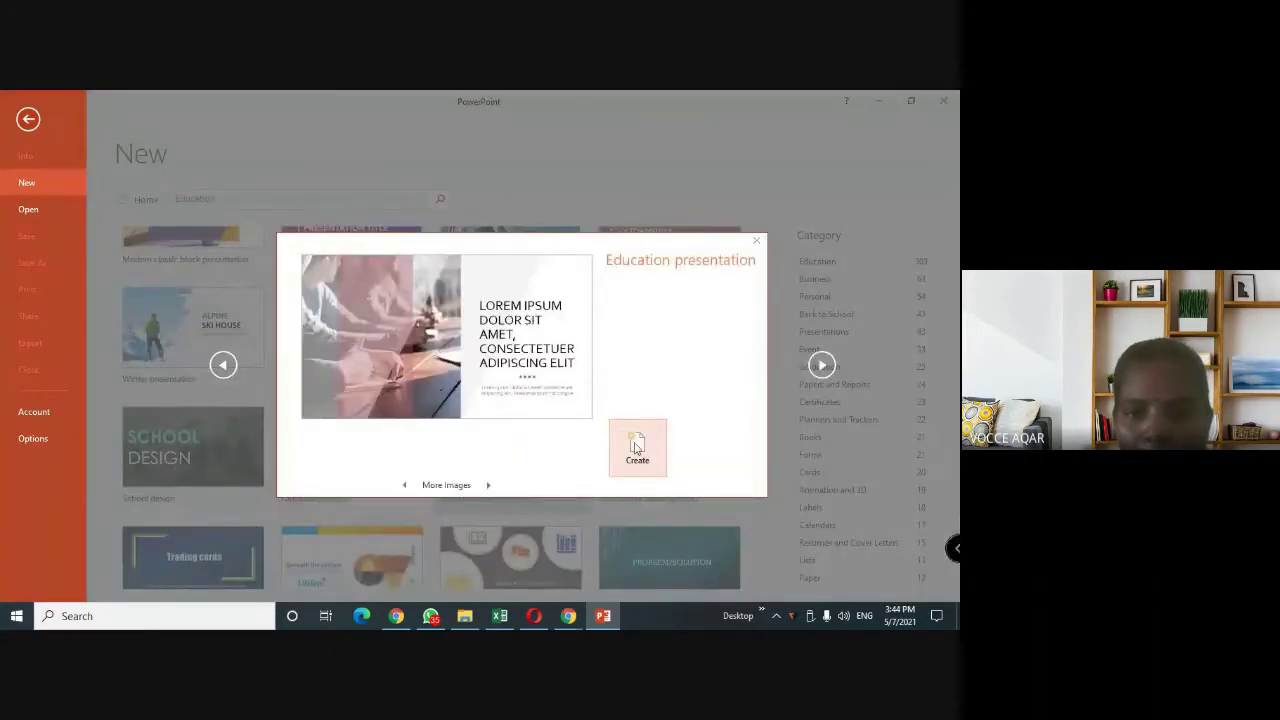
Create a new deck from the Education template and scroll through its 19 slides.
left_click(637, 447)
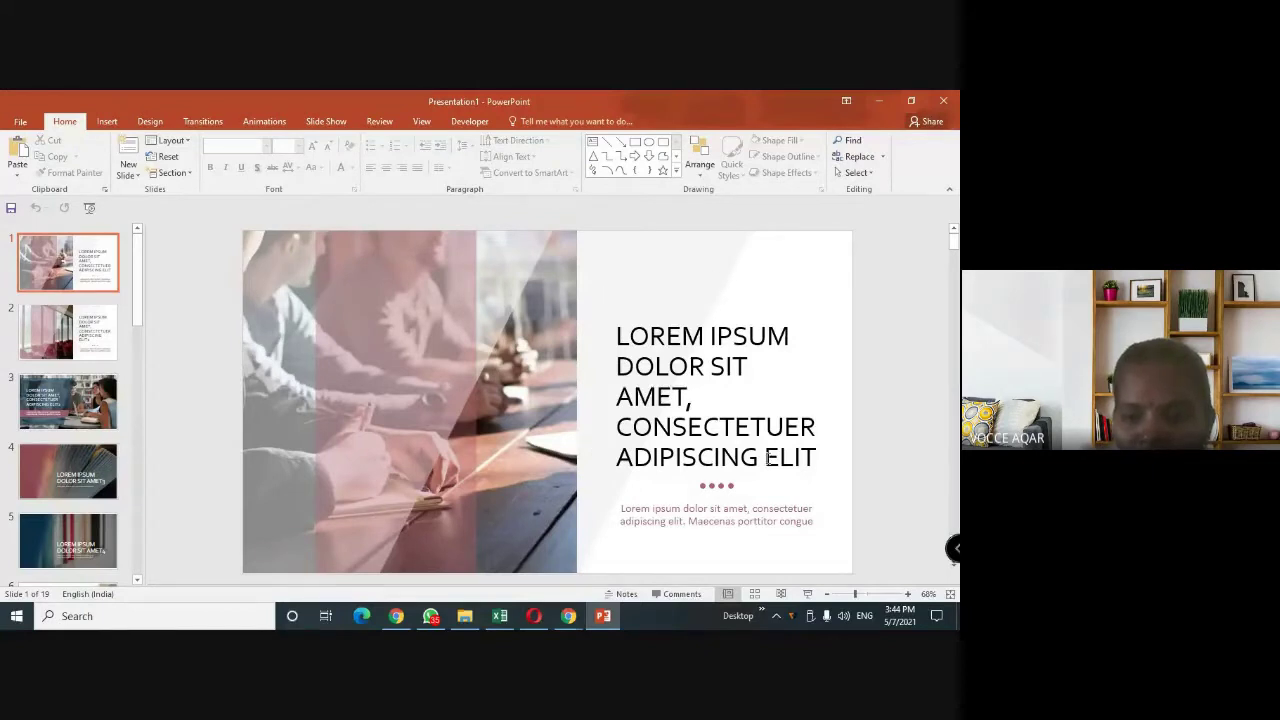
scroll(237, 382, "down", 1)
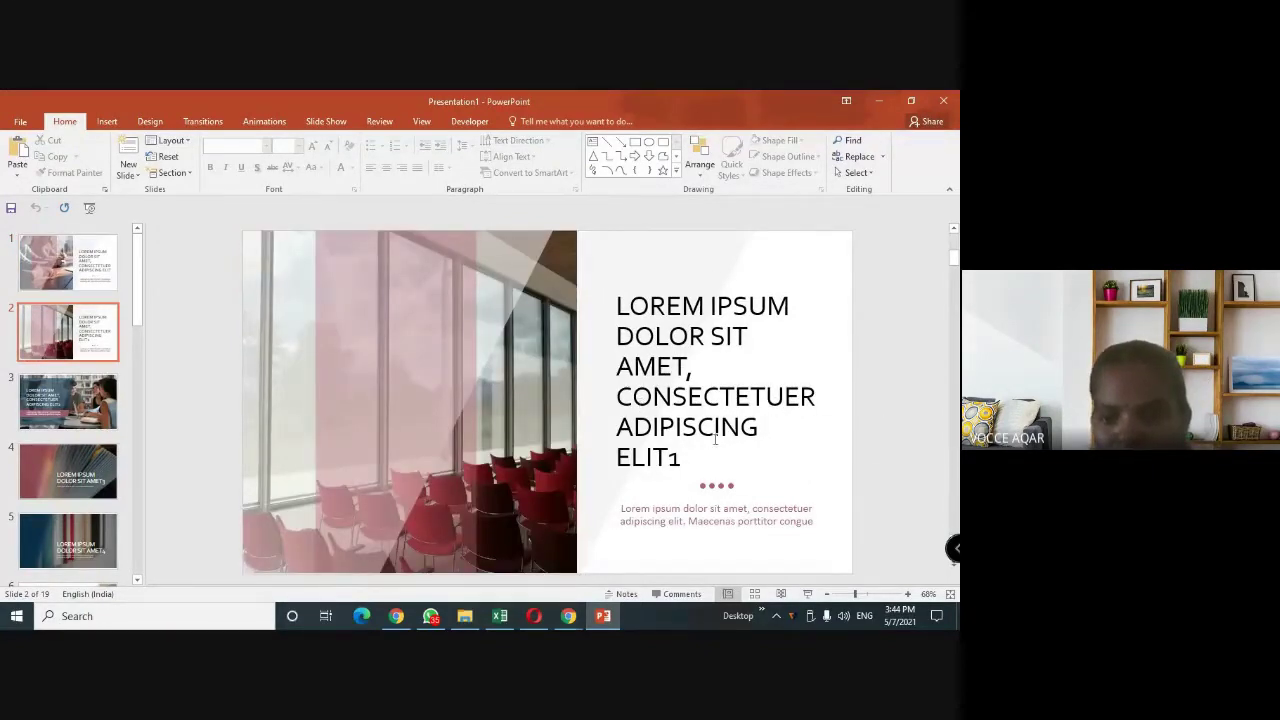
scroll(715, 440, "down", 1)
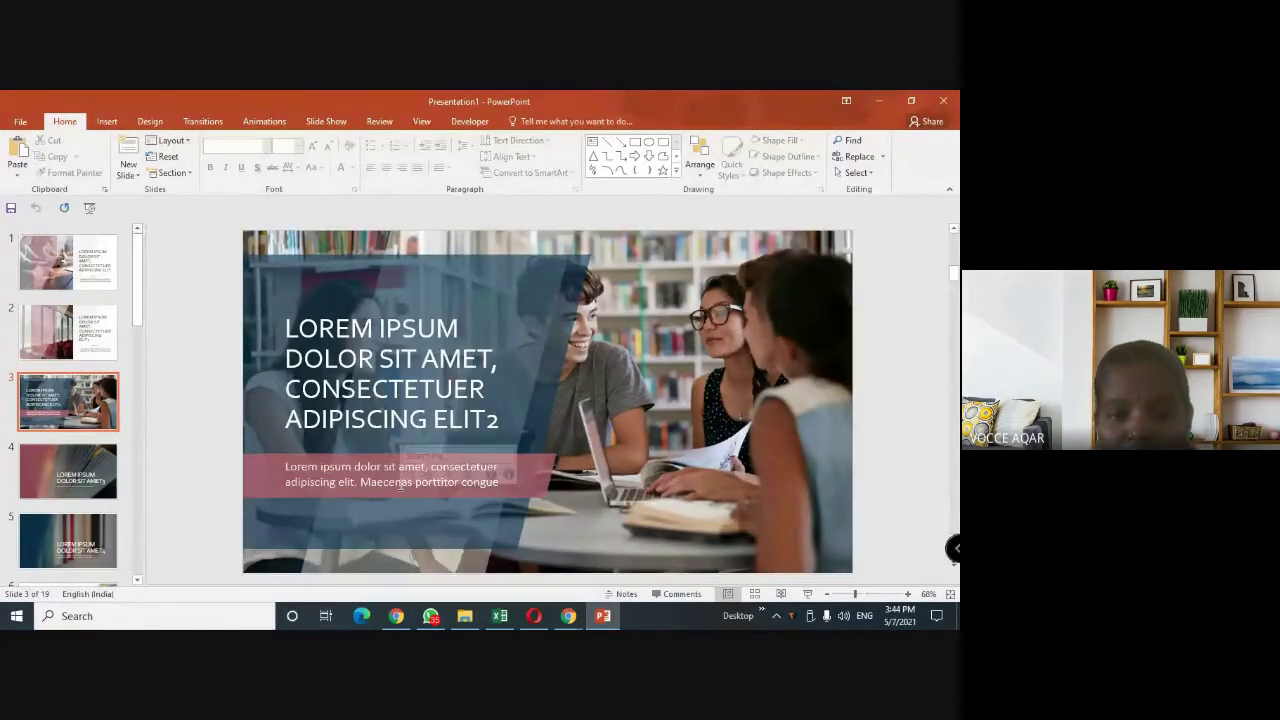
scroll(562, 487, "down", 1)
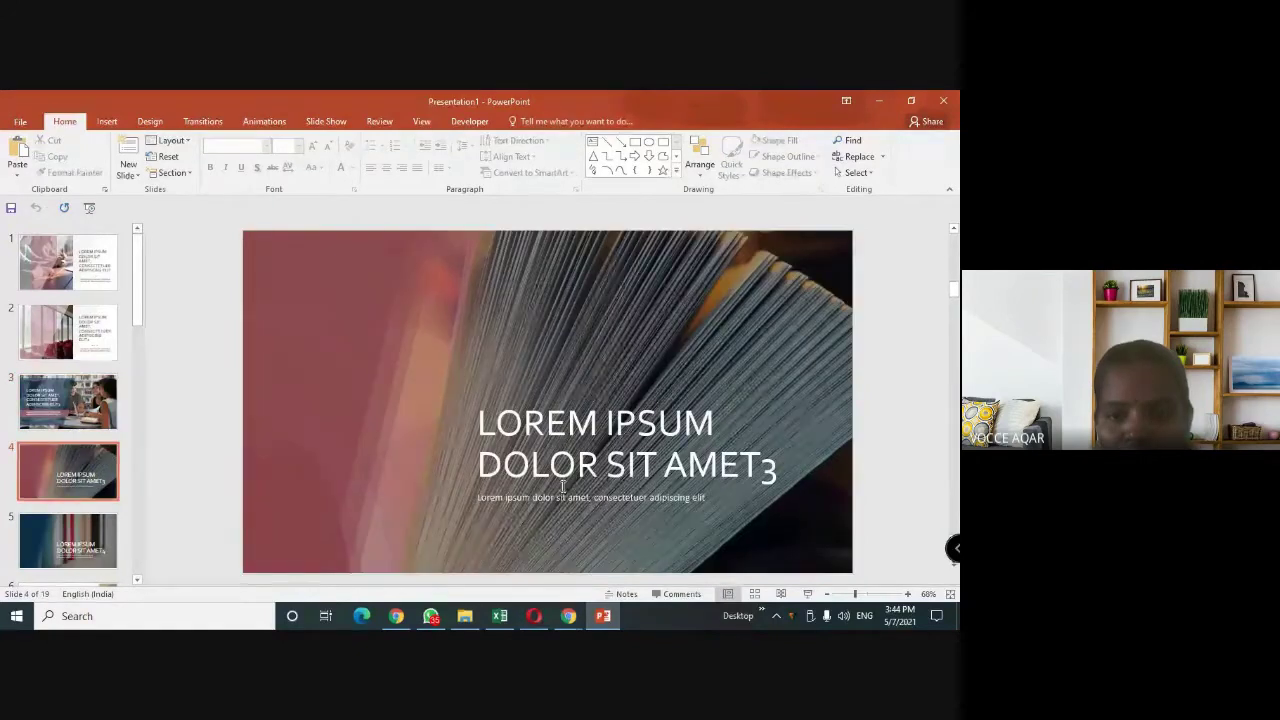
scroll(400, 483, "down", 1)
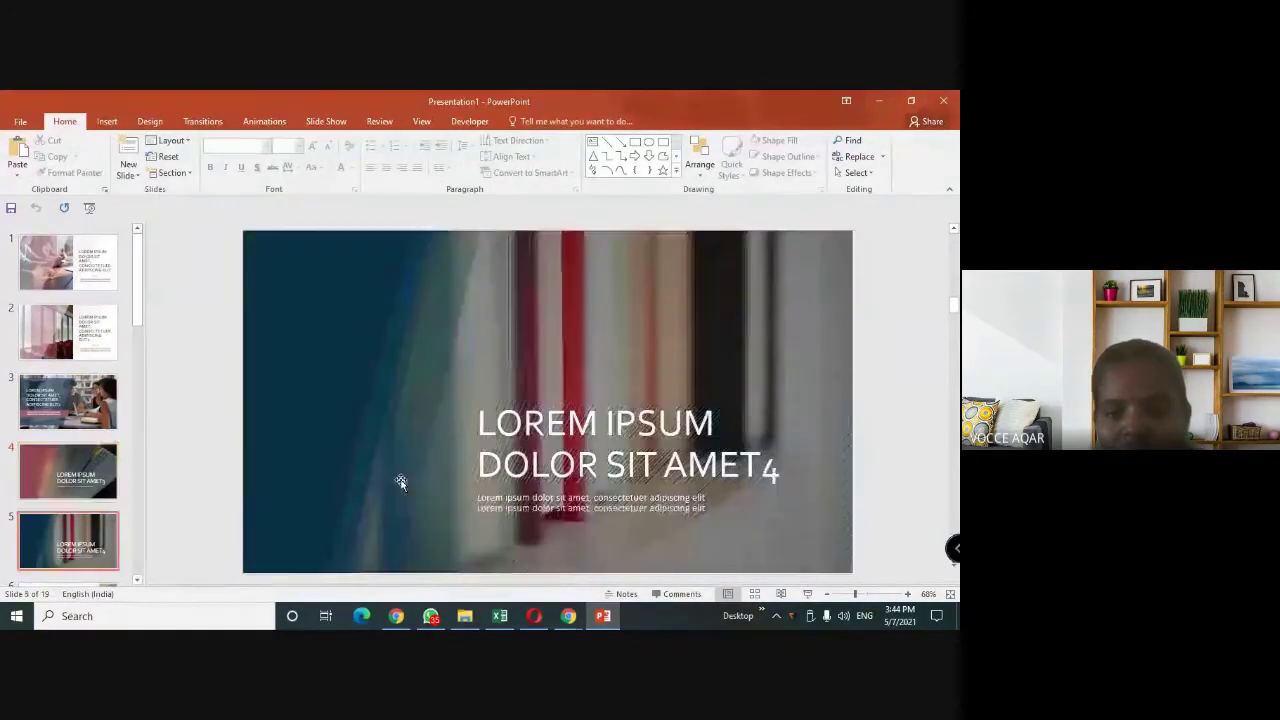
scroll(436, 455, "down", 1)
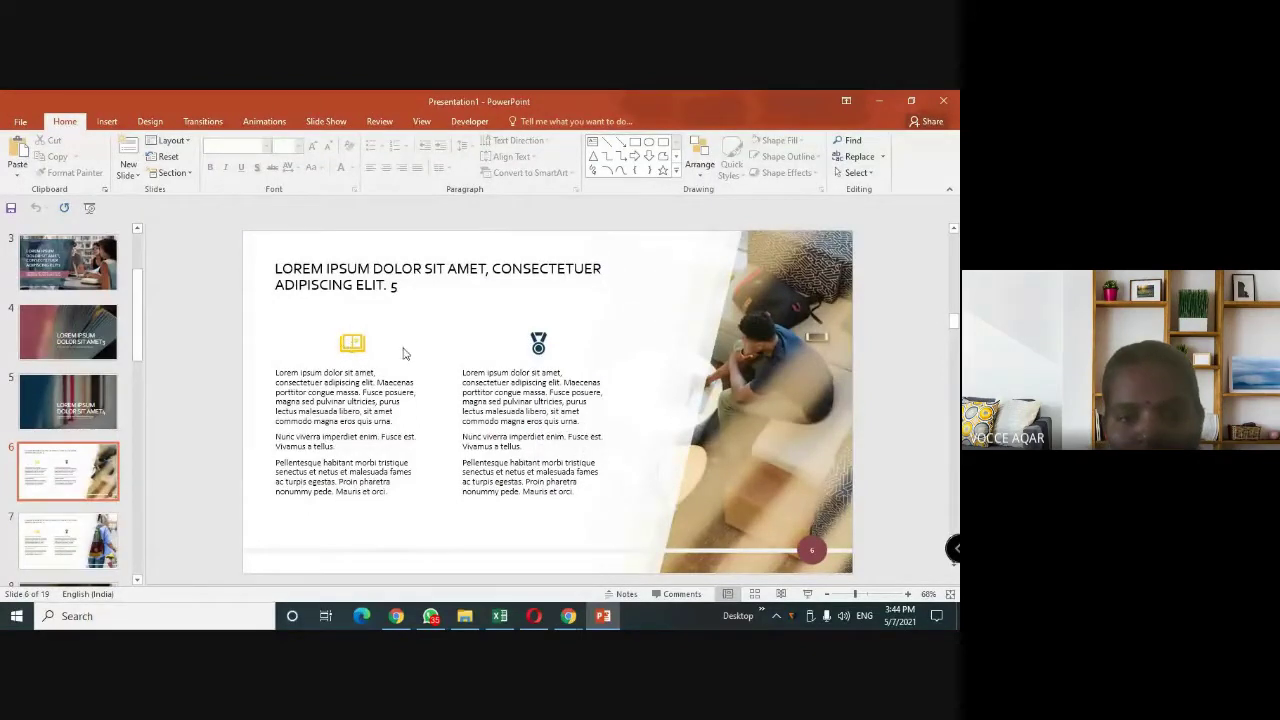
scroll(422, 401, "down", 1)
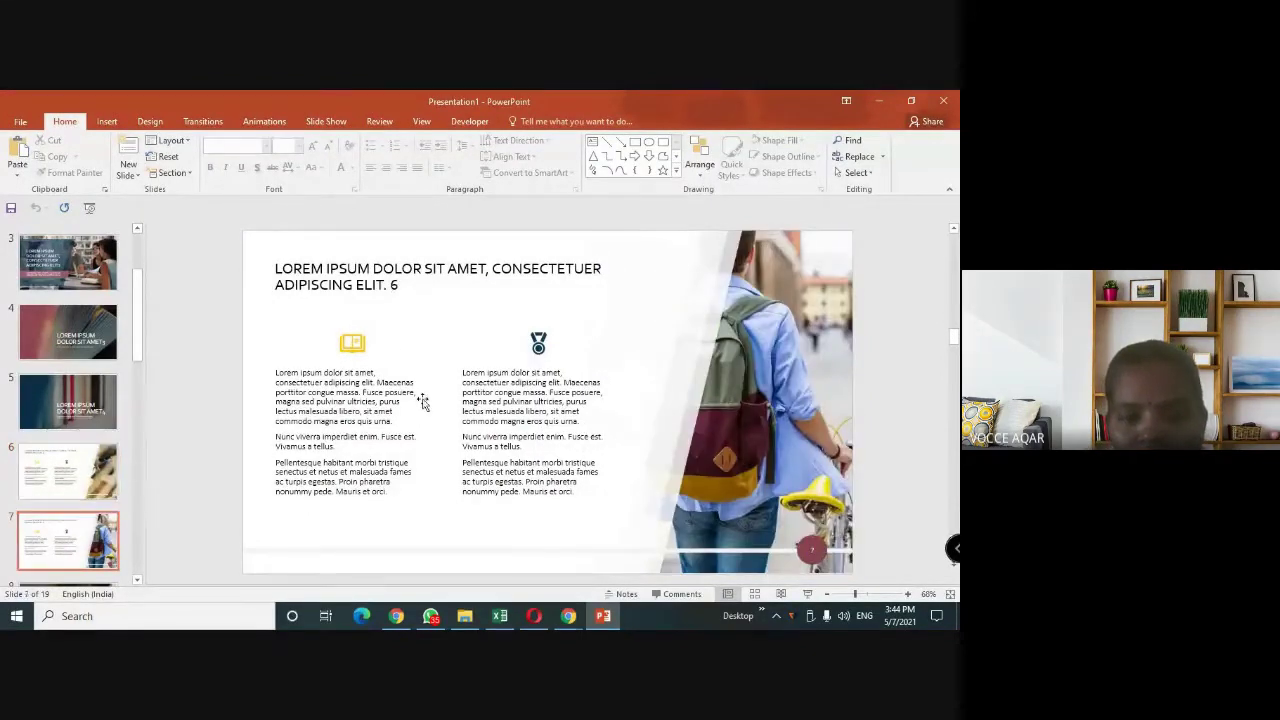
scroll(815, 545, "down", 1)
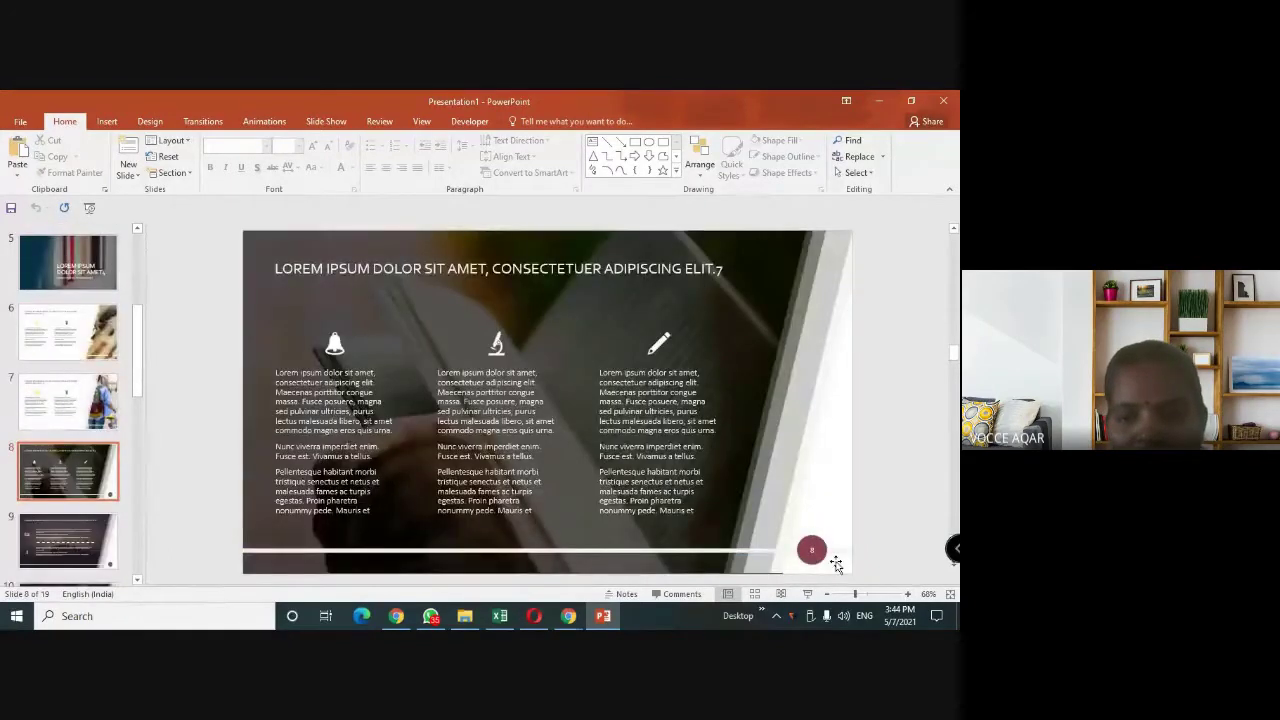
scroll(239, 461, "down", 1)
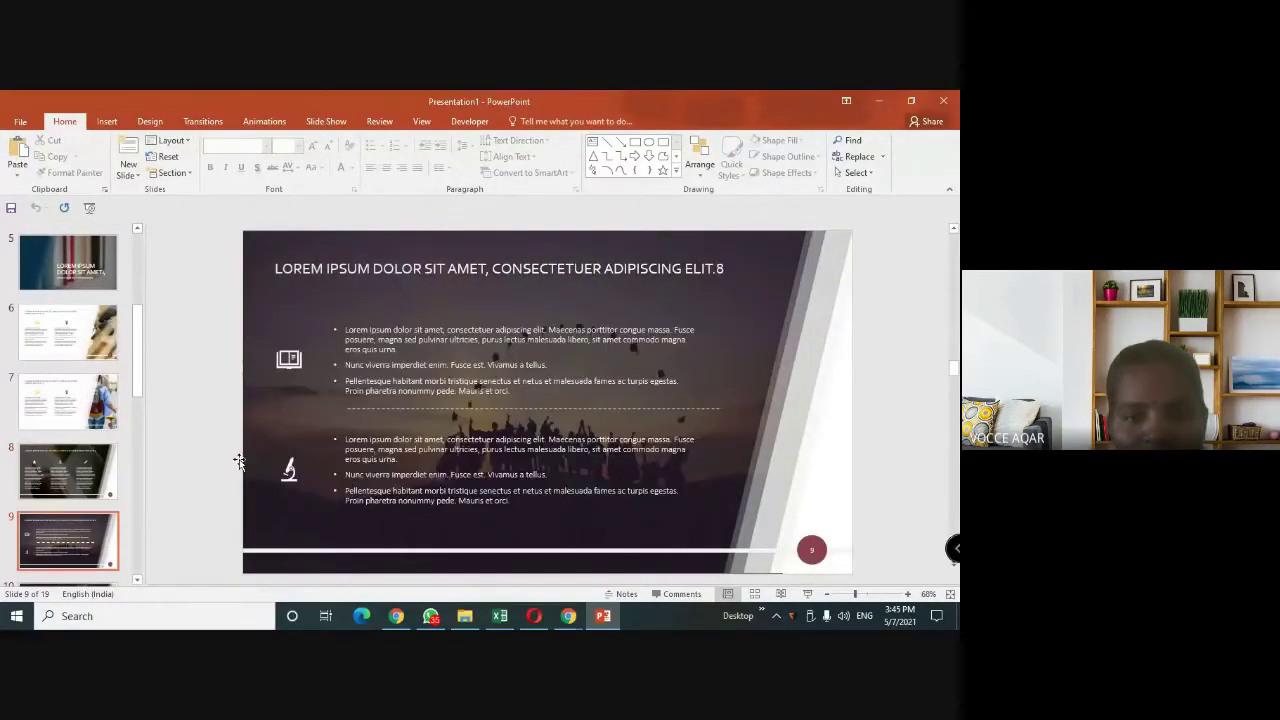
scroll(239, 461, "down", 1)
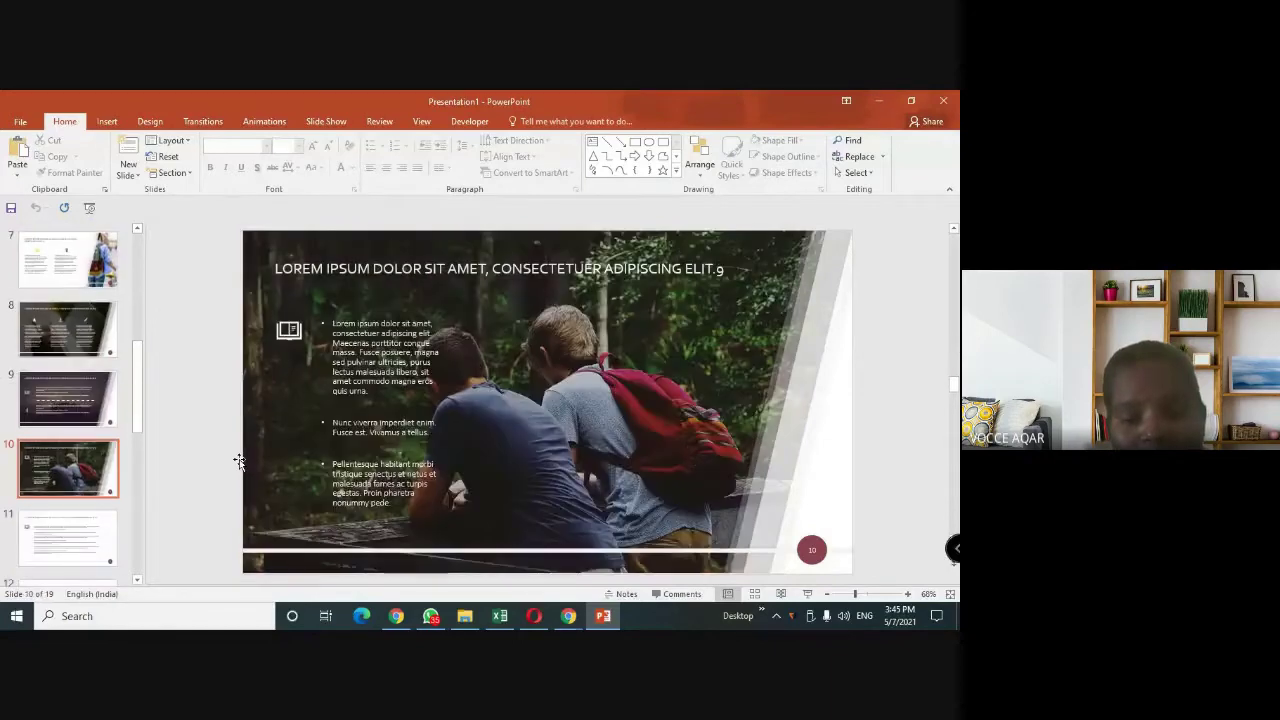
scroll(239, 462, "down", 1)
scroll(240, 464, "down", 1)
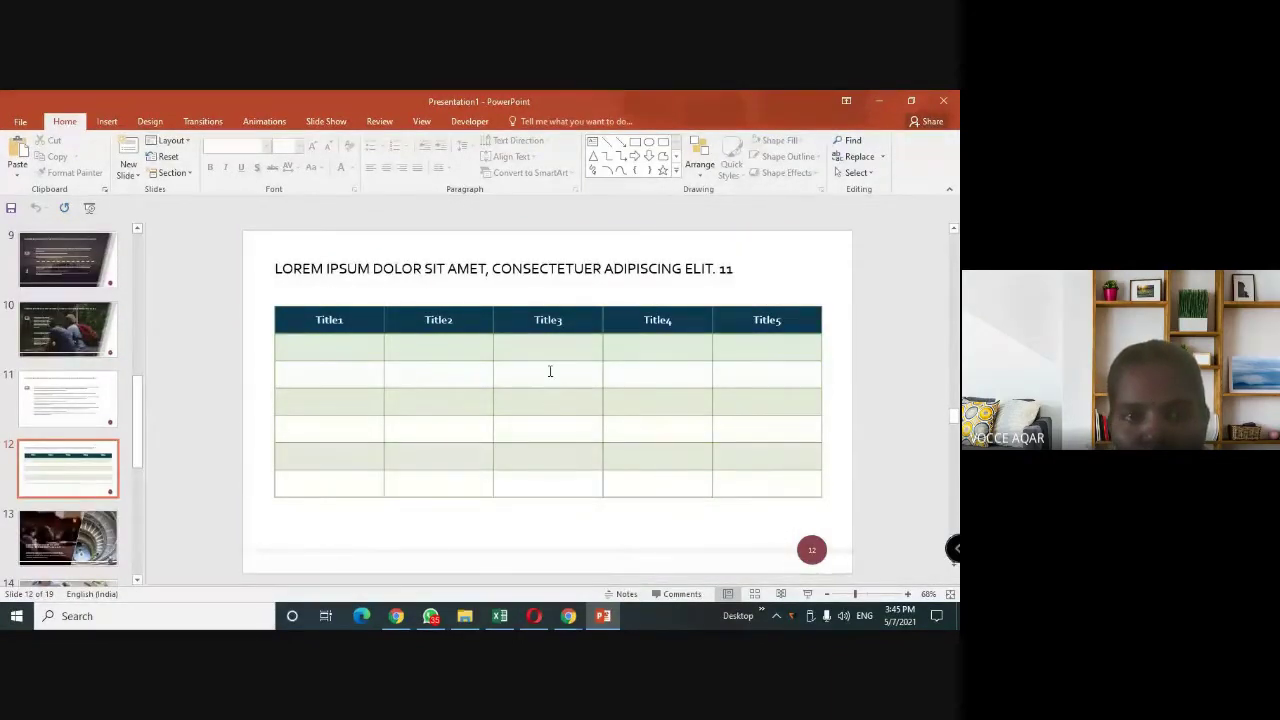
scroll(180, 532, "down", 1)
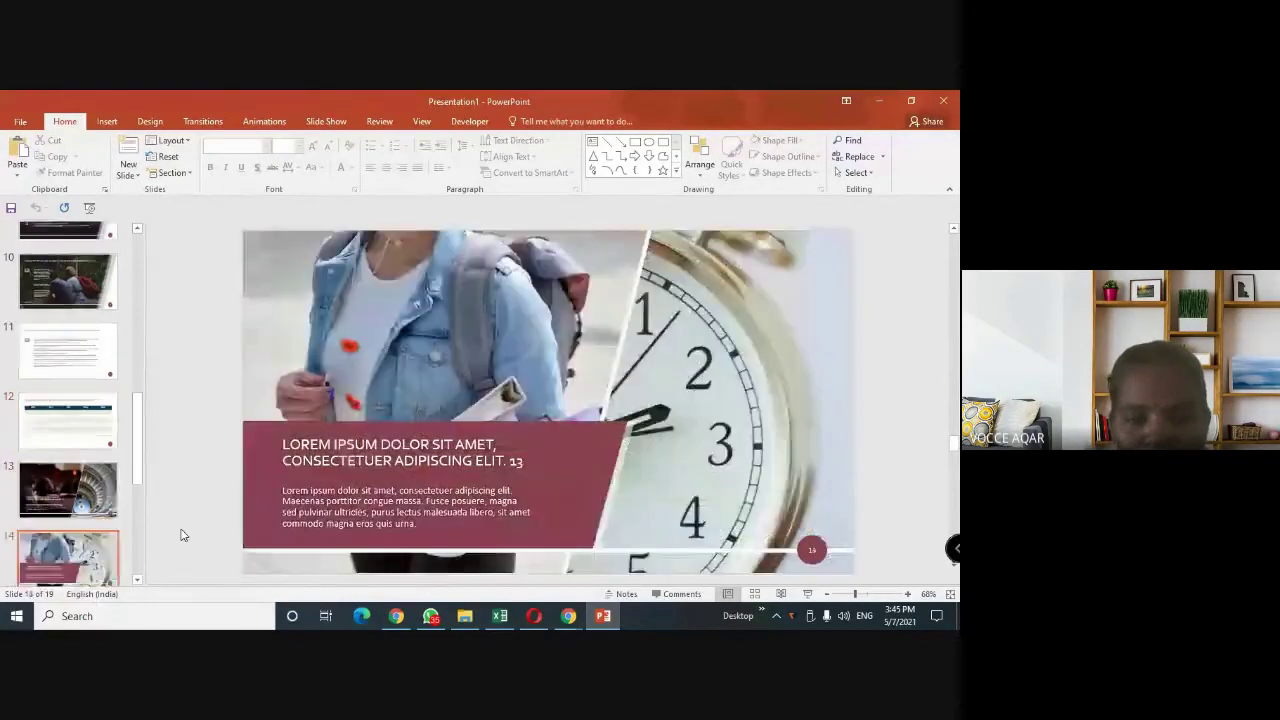
scroll(181, 535, "down", 1)
scroll(181, 535, "down", 1)
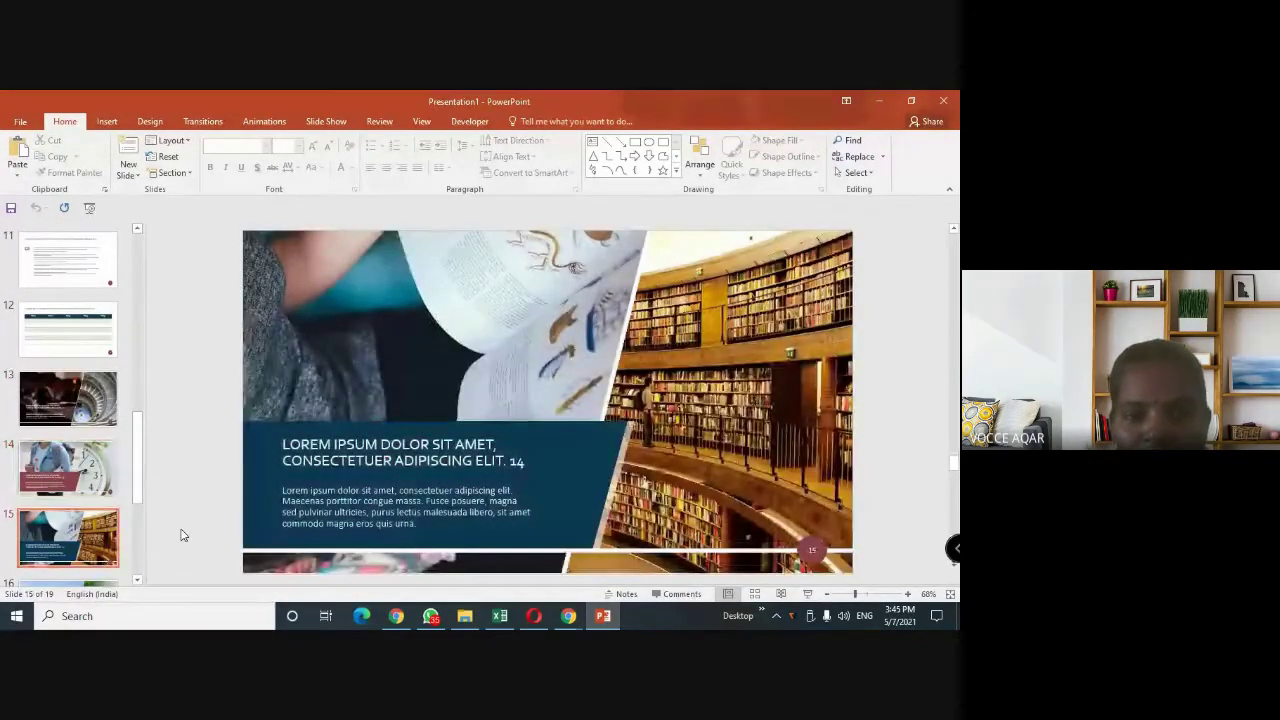
scroll(181, 535, "down", 1)
scroll(181, 535, "down", 1)
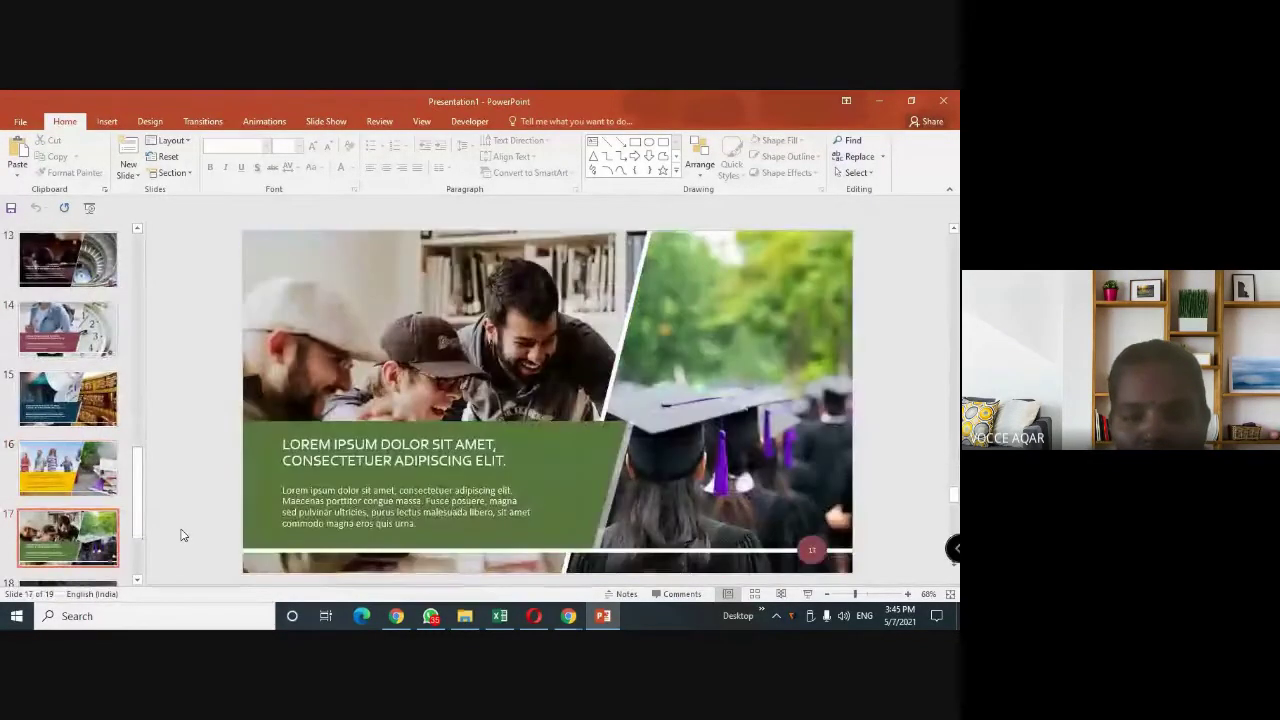
scroll(181, 535, "down", 1)
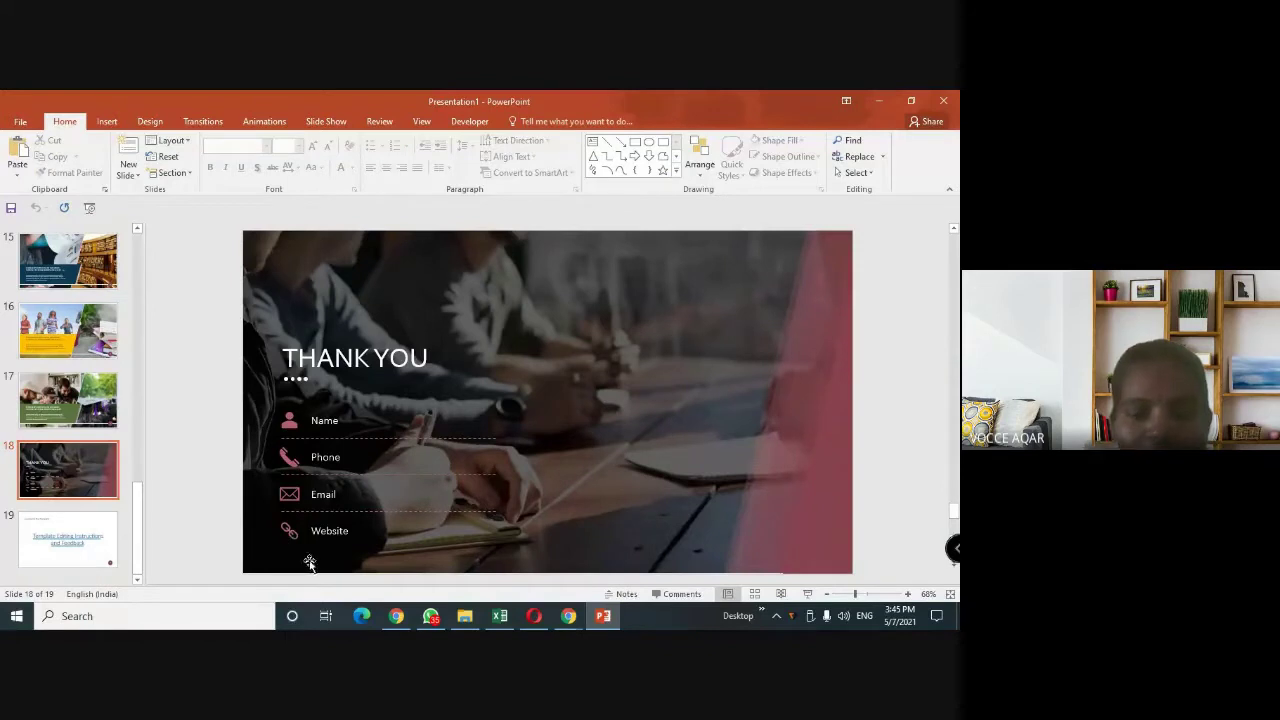
Move from slide 19 back to the Thank You slide, then show the File Info page.
left_click(111, 553)
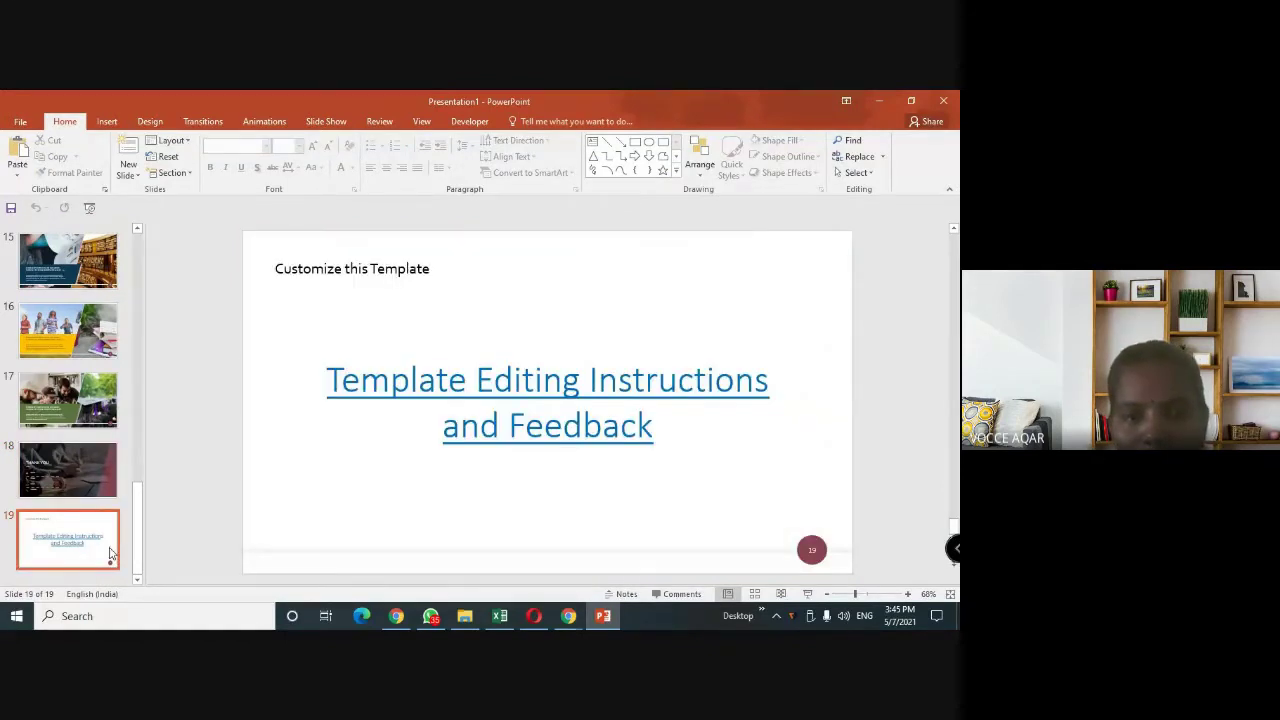
key("Up")
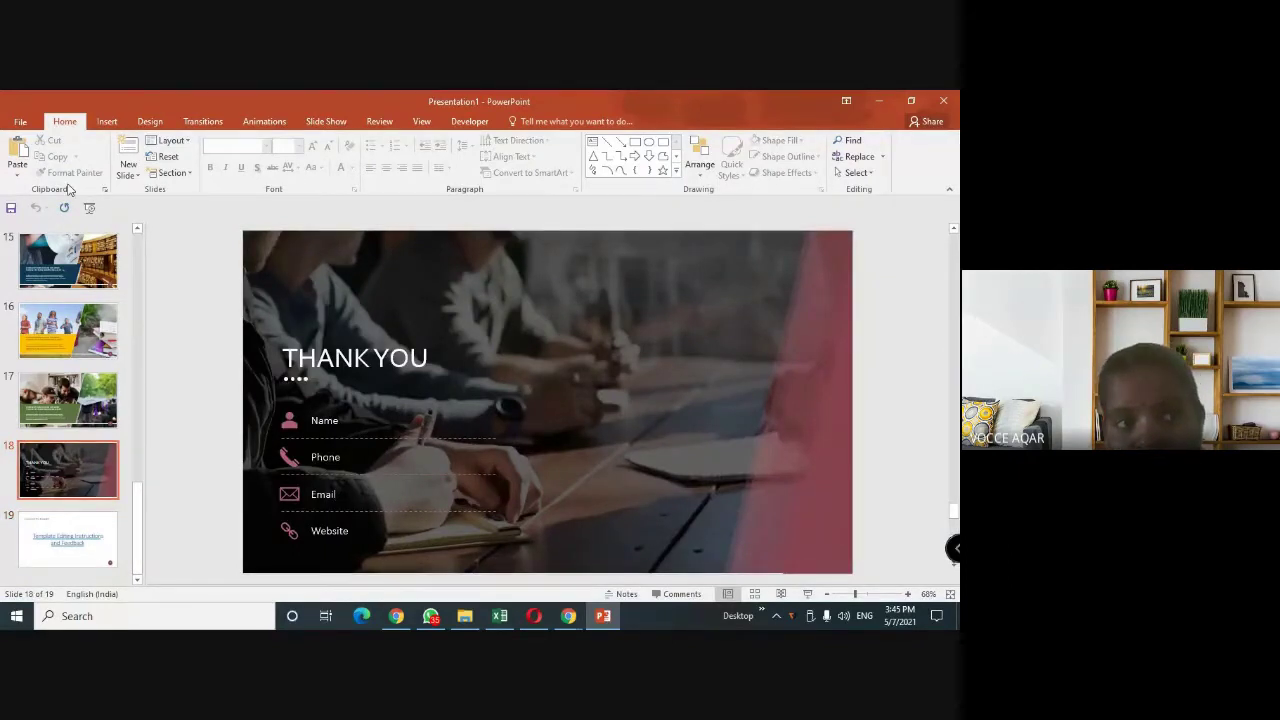
left_click(21, 121)
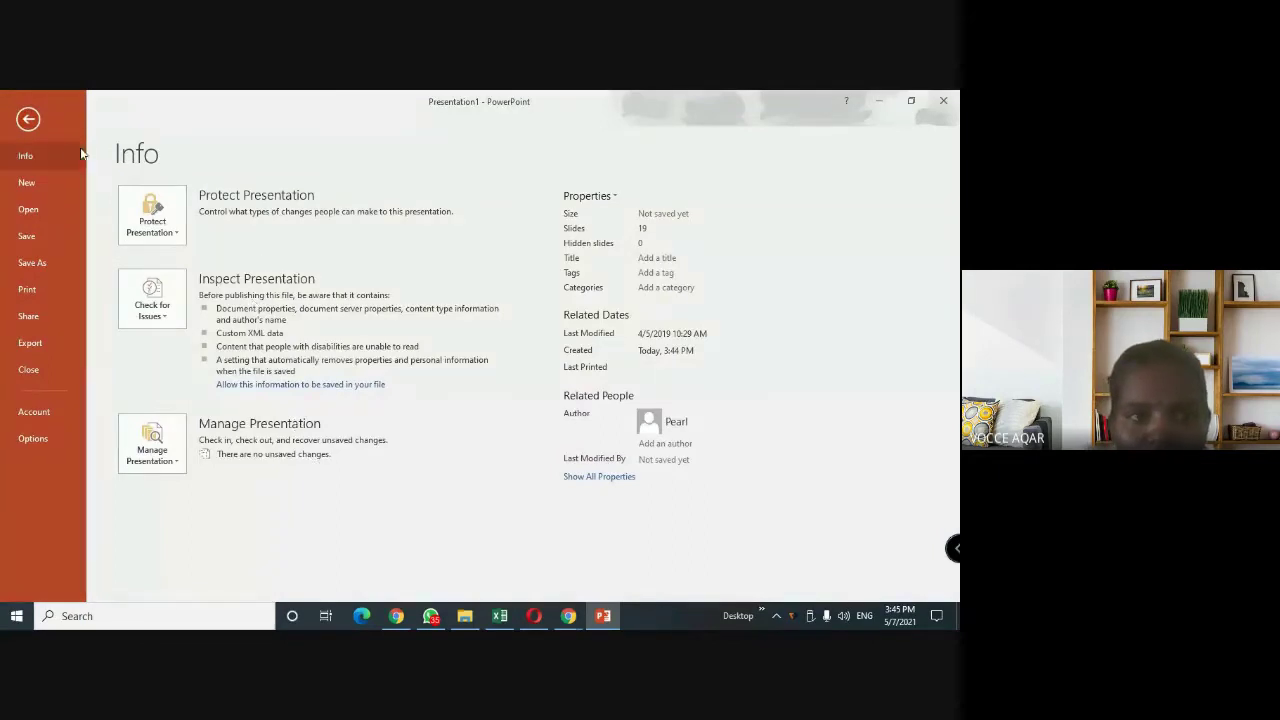
Create Presentation2 from the green colour variant of the Berlin theme.
left_click(54, 183)
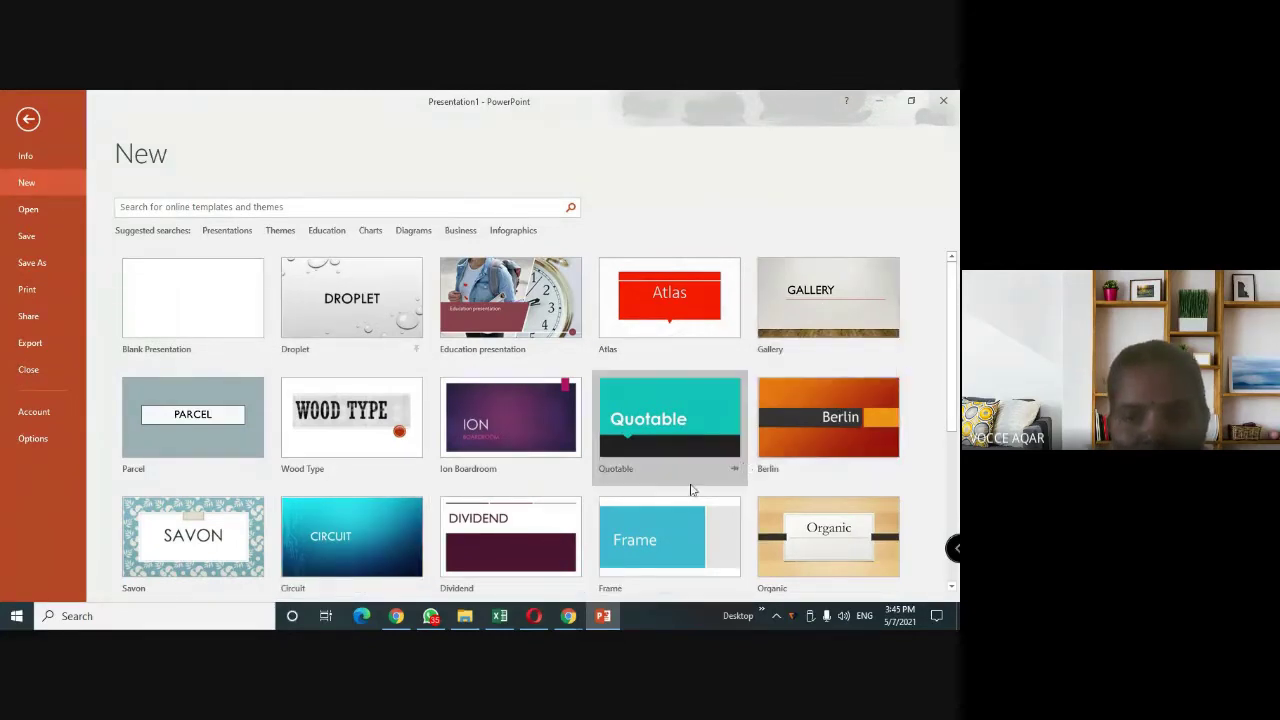
left_click(838, 440)
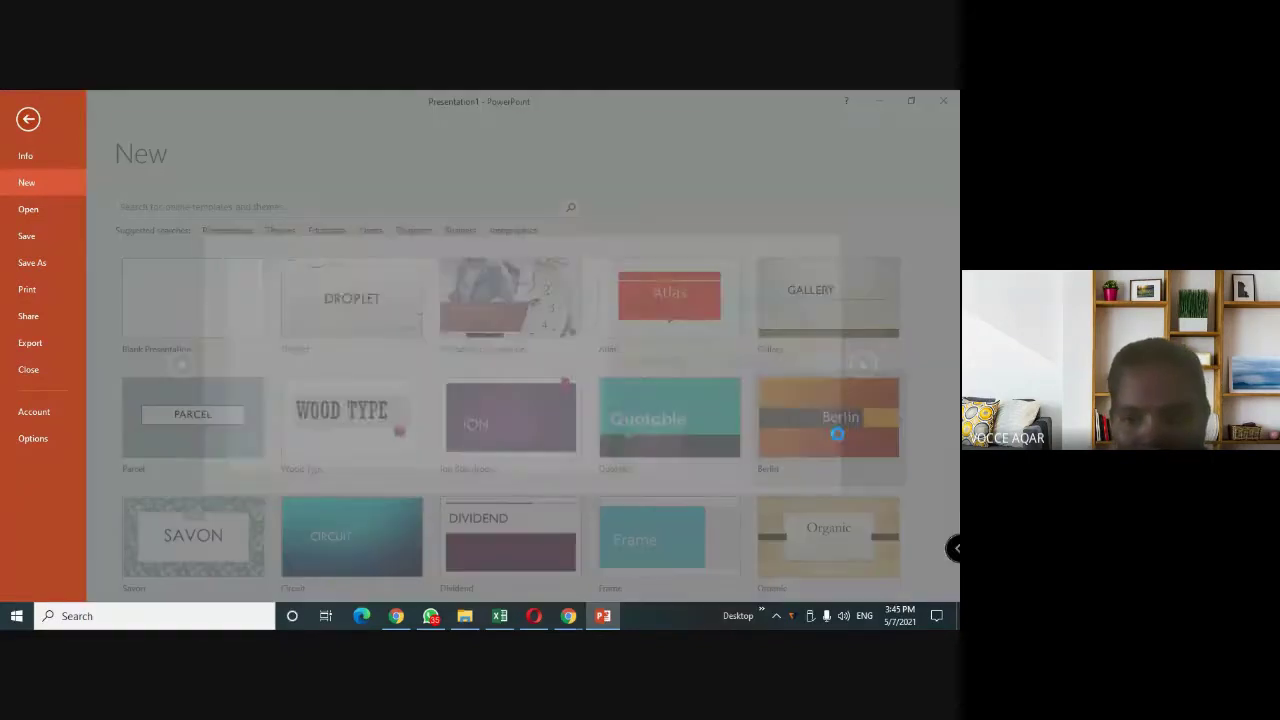
left_click(673, 387)
left_click(655, 447)
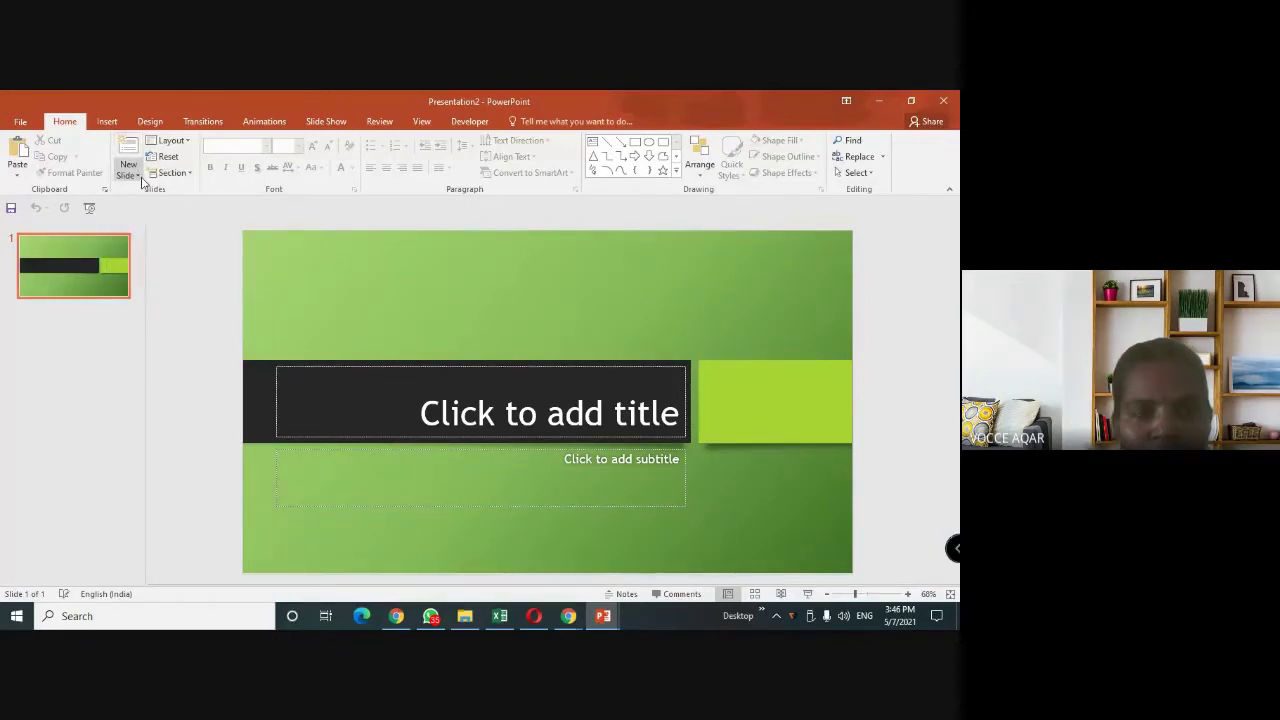
Add a Title and Content slide after the title slide, then return to slide 1.
left_click(143, 180)
left_click(143, 180)
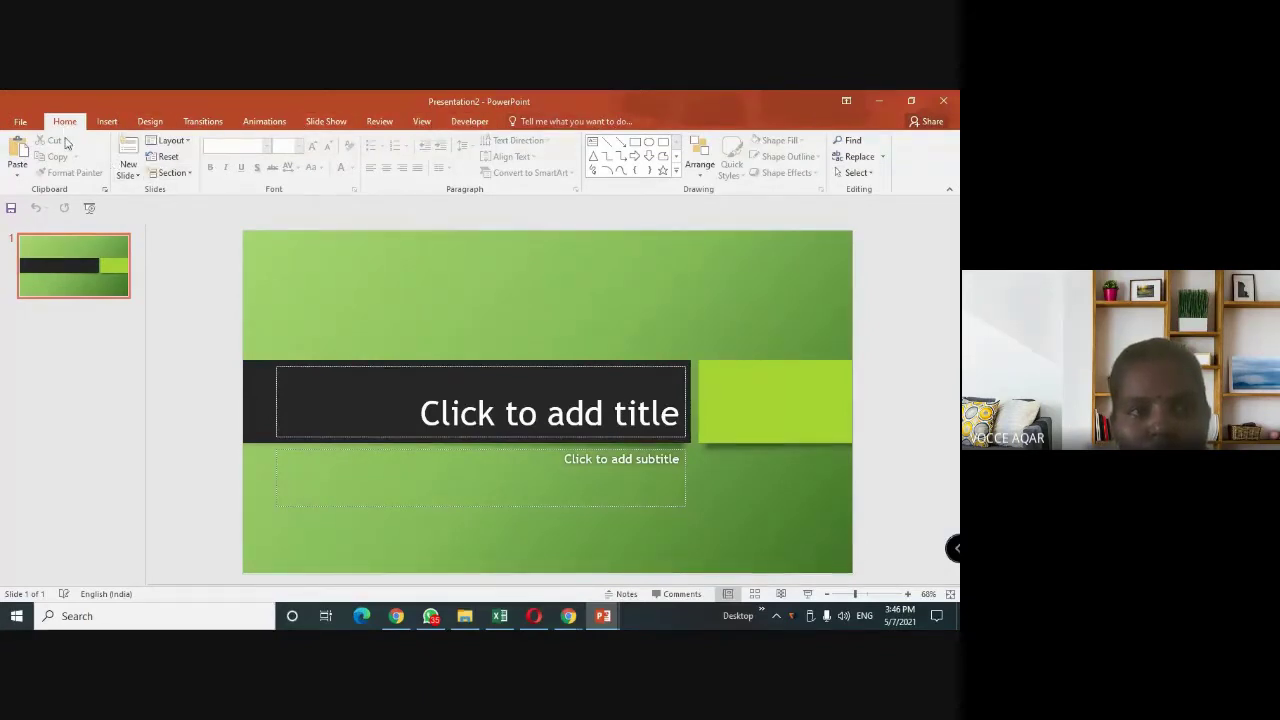
left_click(128, 172)
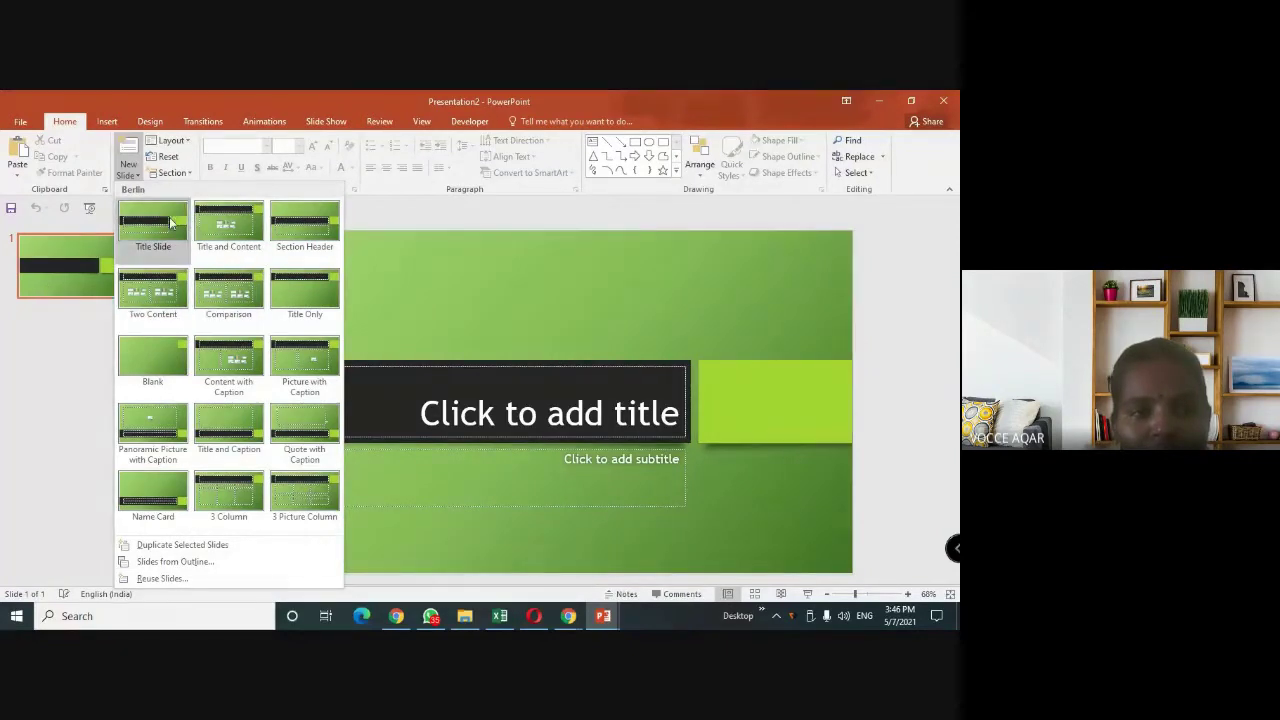
left_click(227, 227)
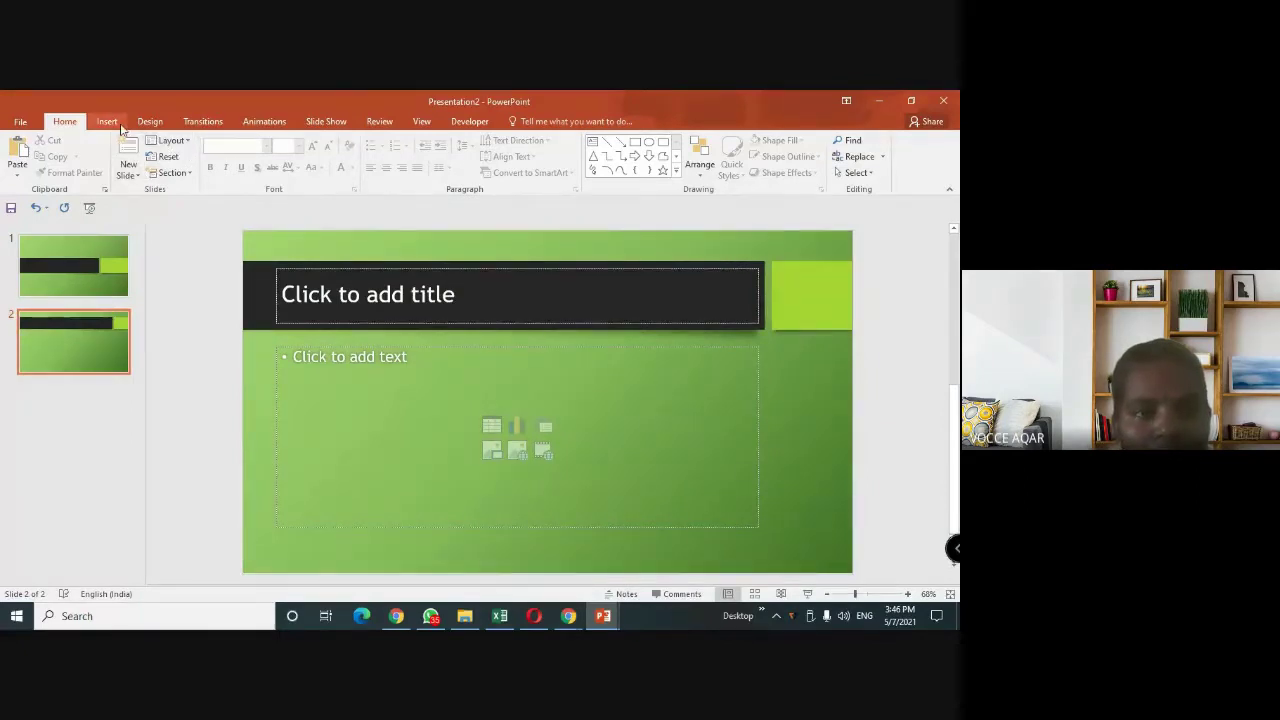
left_click(104, 270)
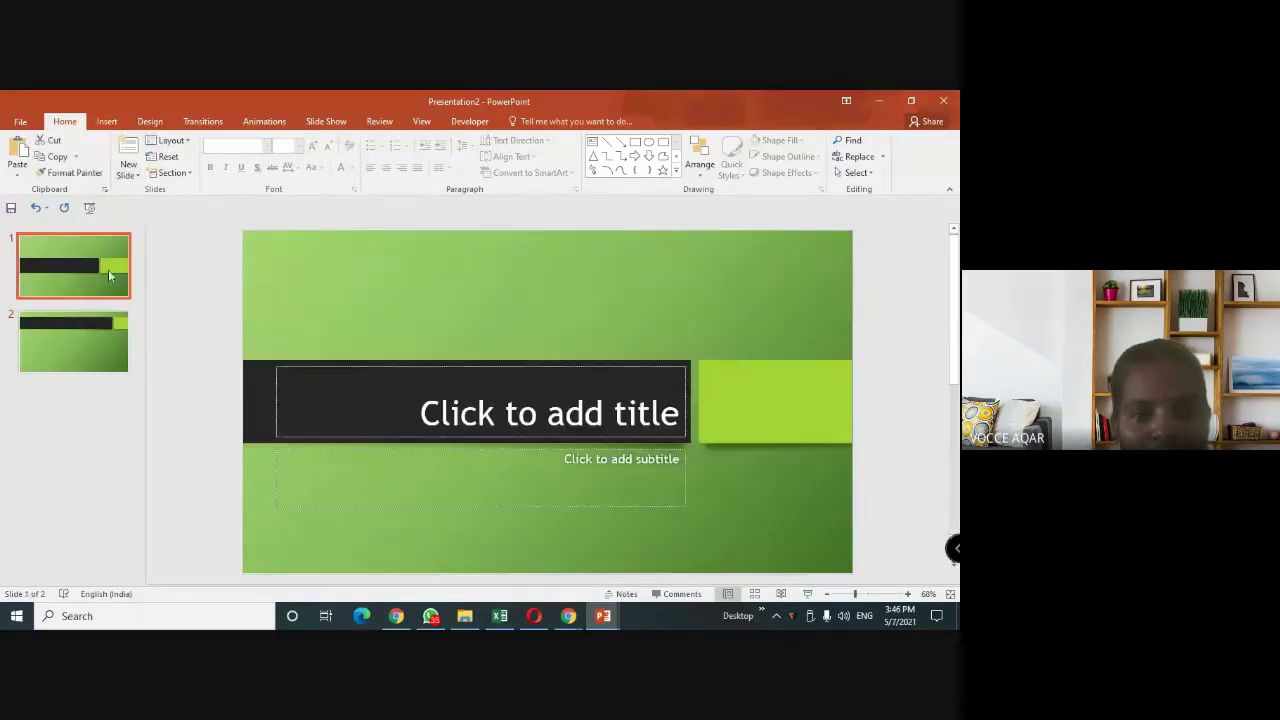
Enter 'Unit 5' as the slide 1 title, fixing the typo and stray line, then move to the subtitle.
left_click(432, 410)
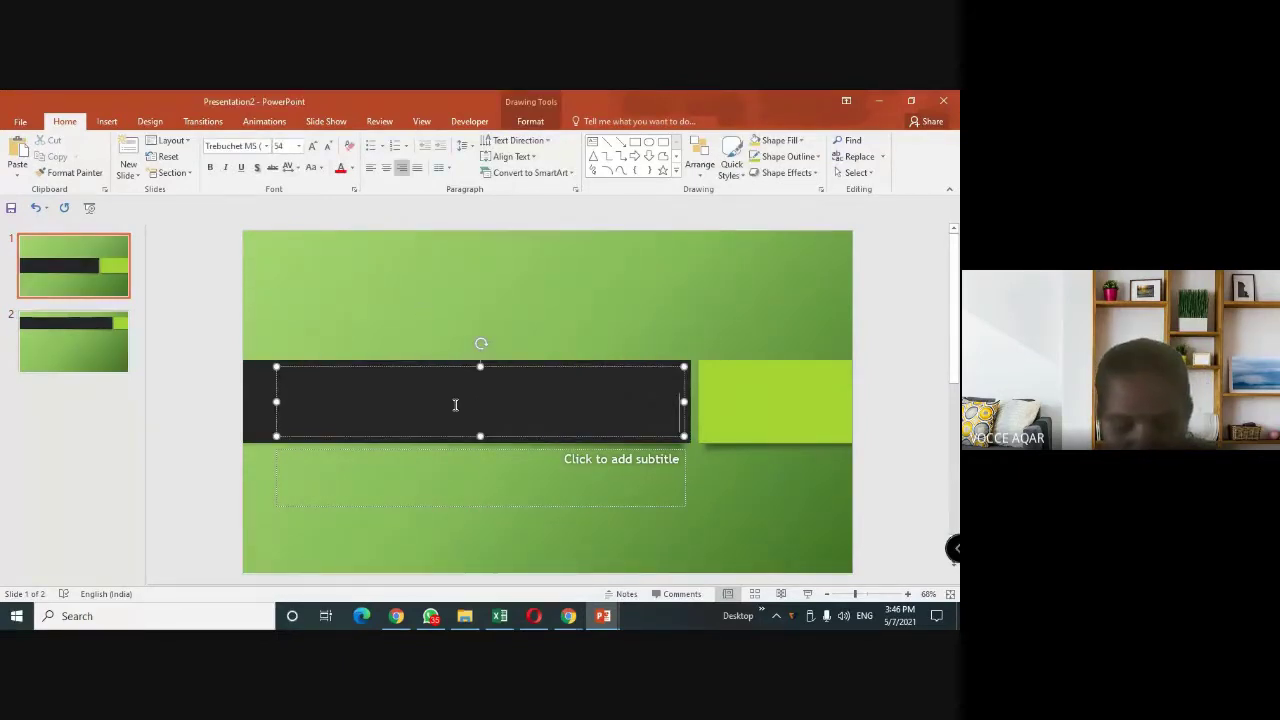
type("Unit")
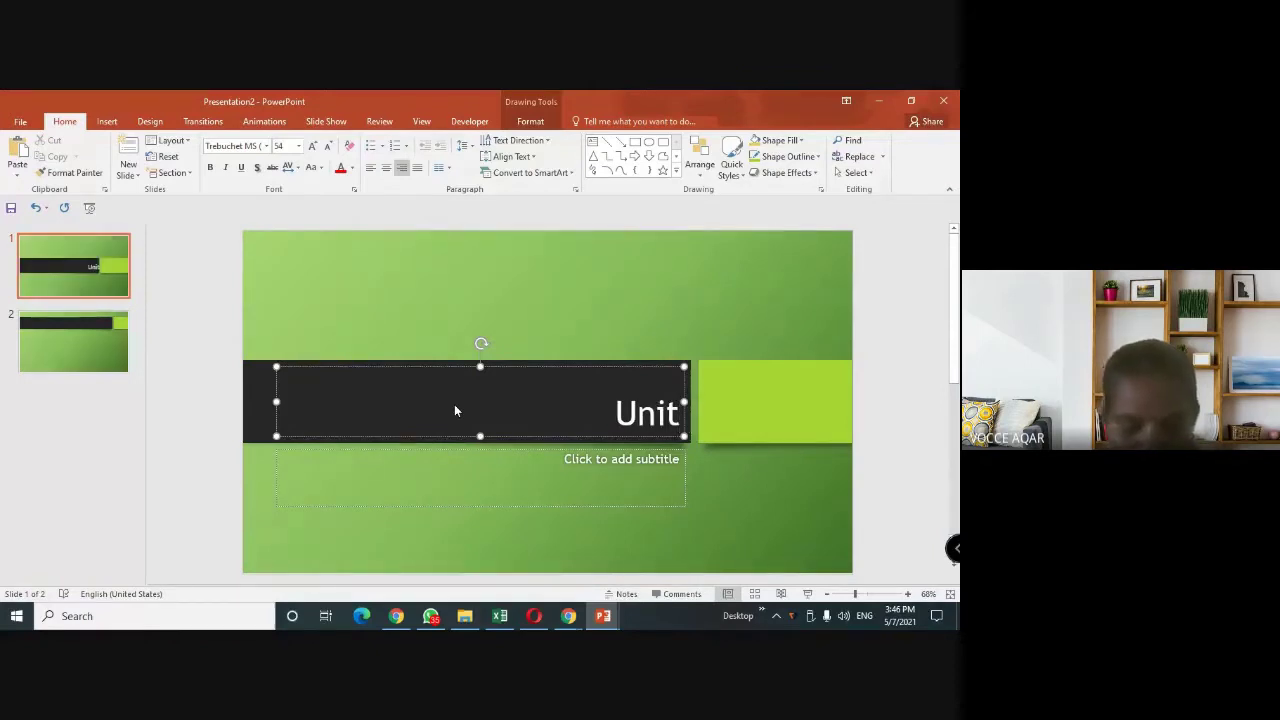
type(" %")
key("BackSpace")
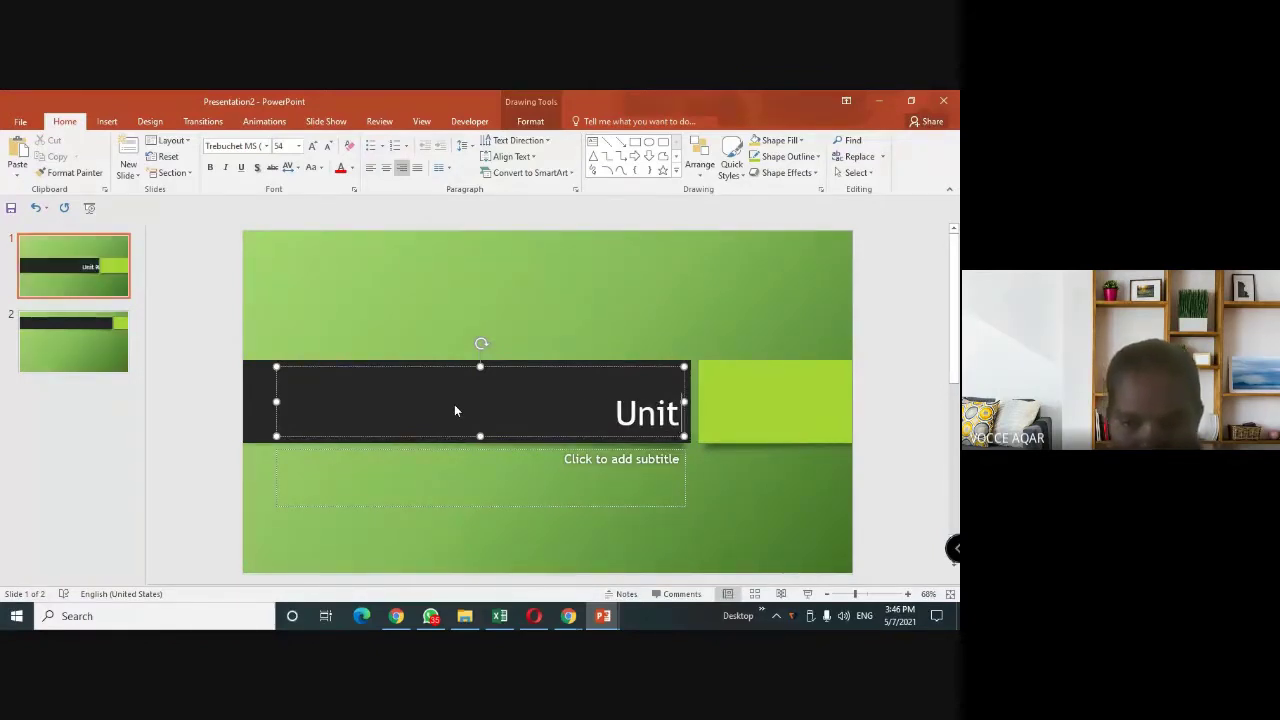
type("5")
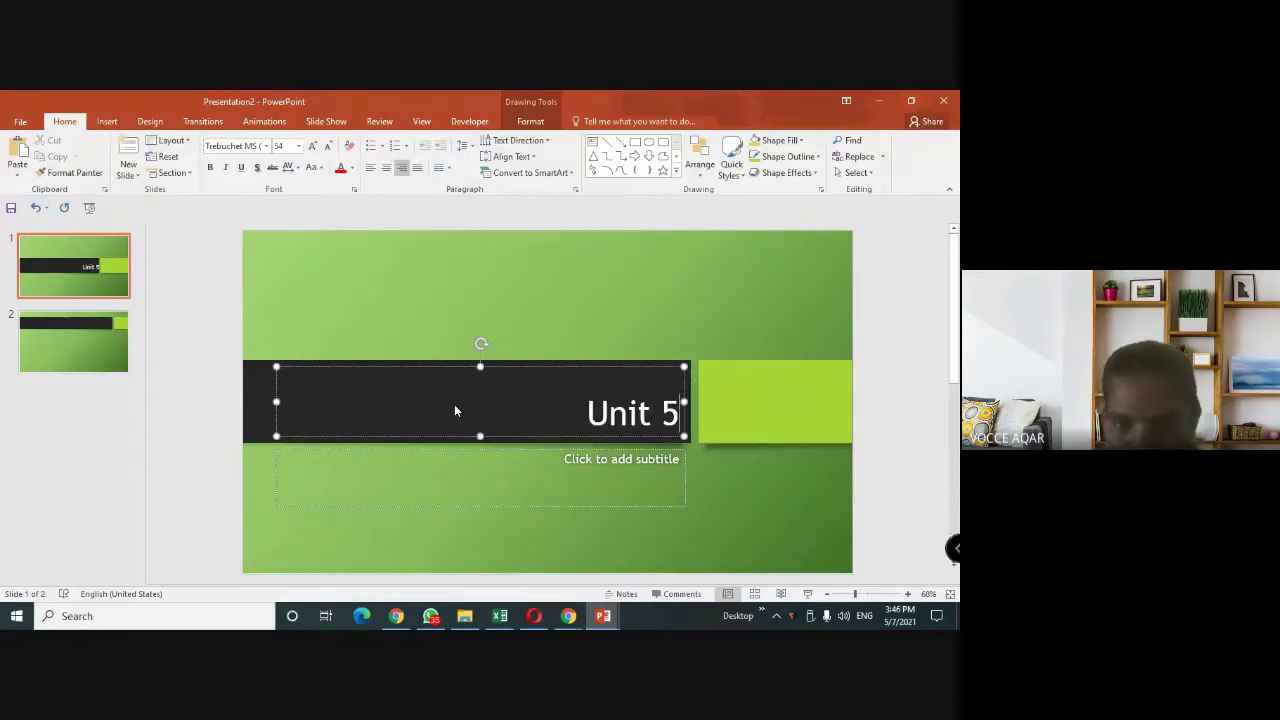
key("Return")
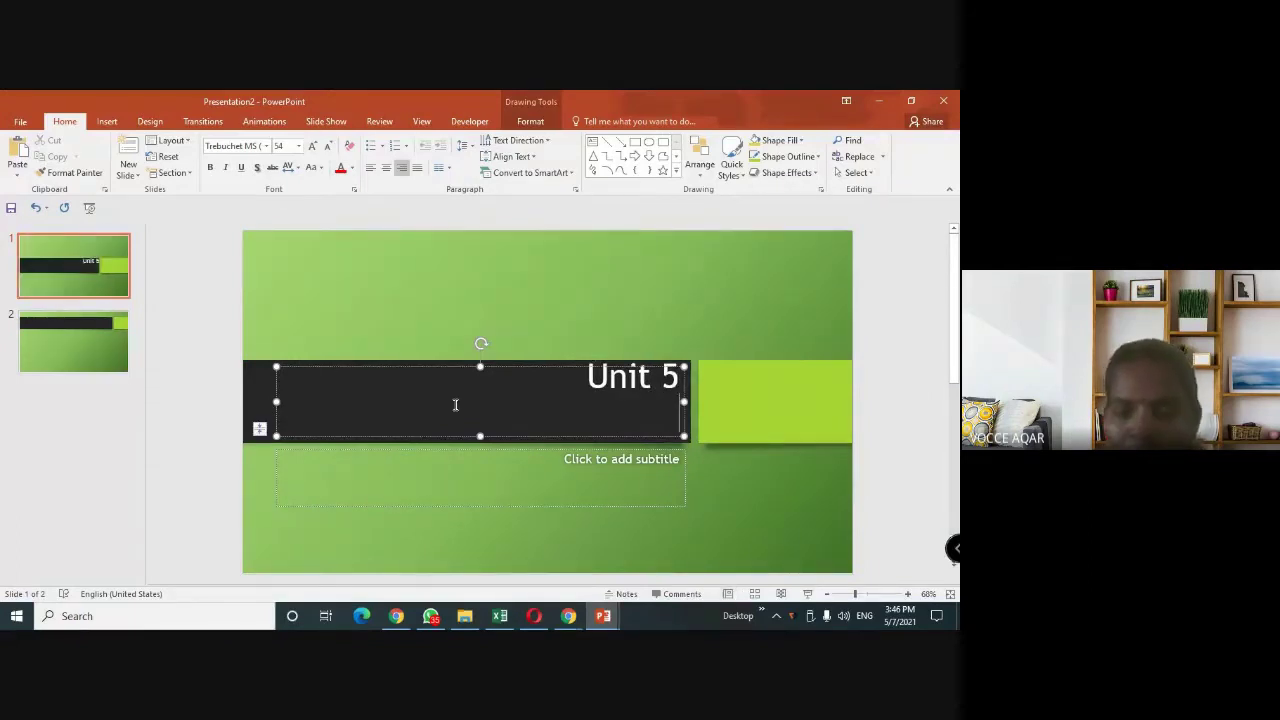
key("BackSpace")
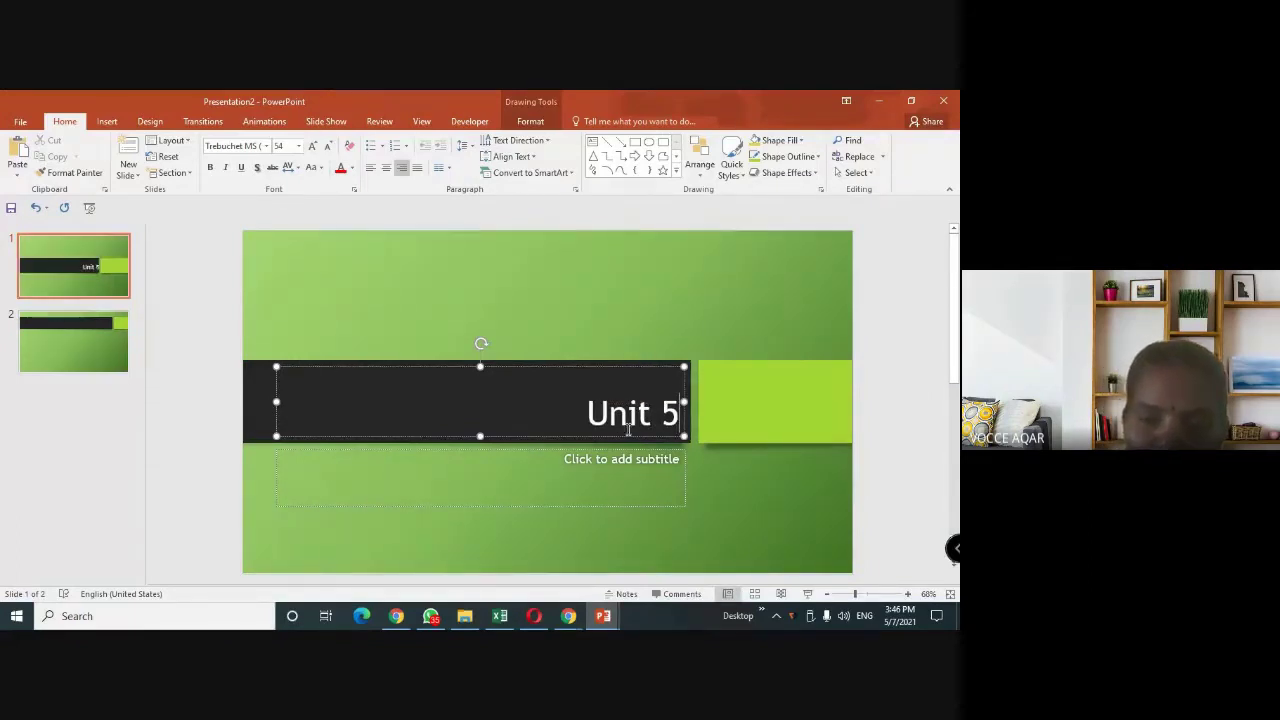
left_click(586, 479)
type("c")
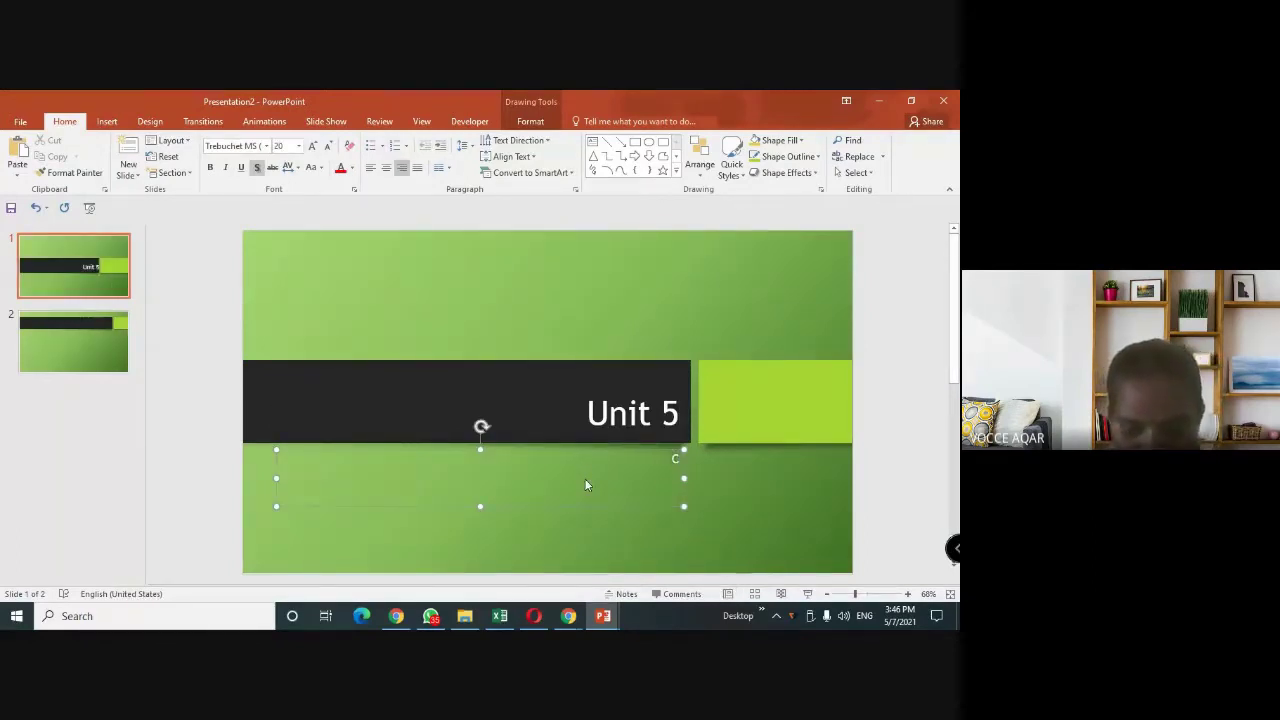
Enter the subtitle 'CONTEMPORARTY INDIA AND EDUCATION' and select all of it.
key("BackSpace")
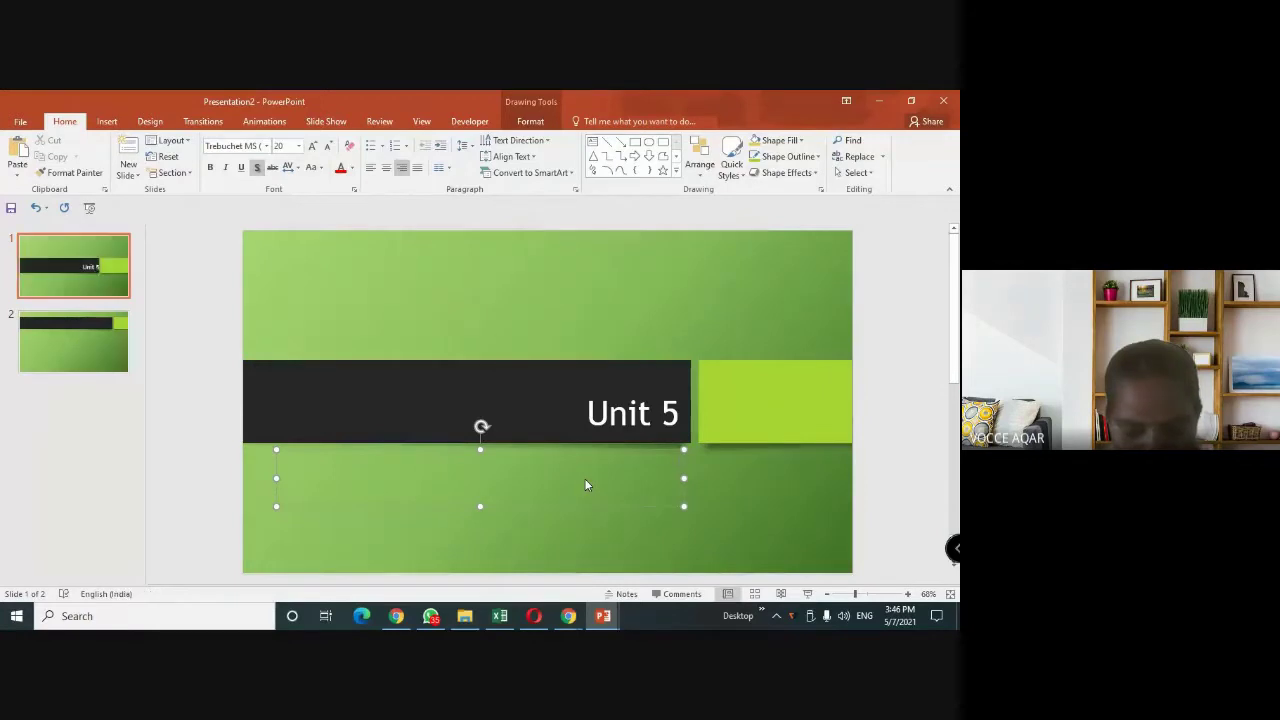
type("CONTEMP")
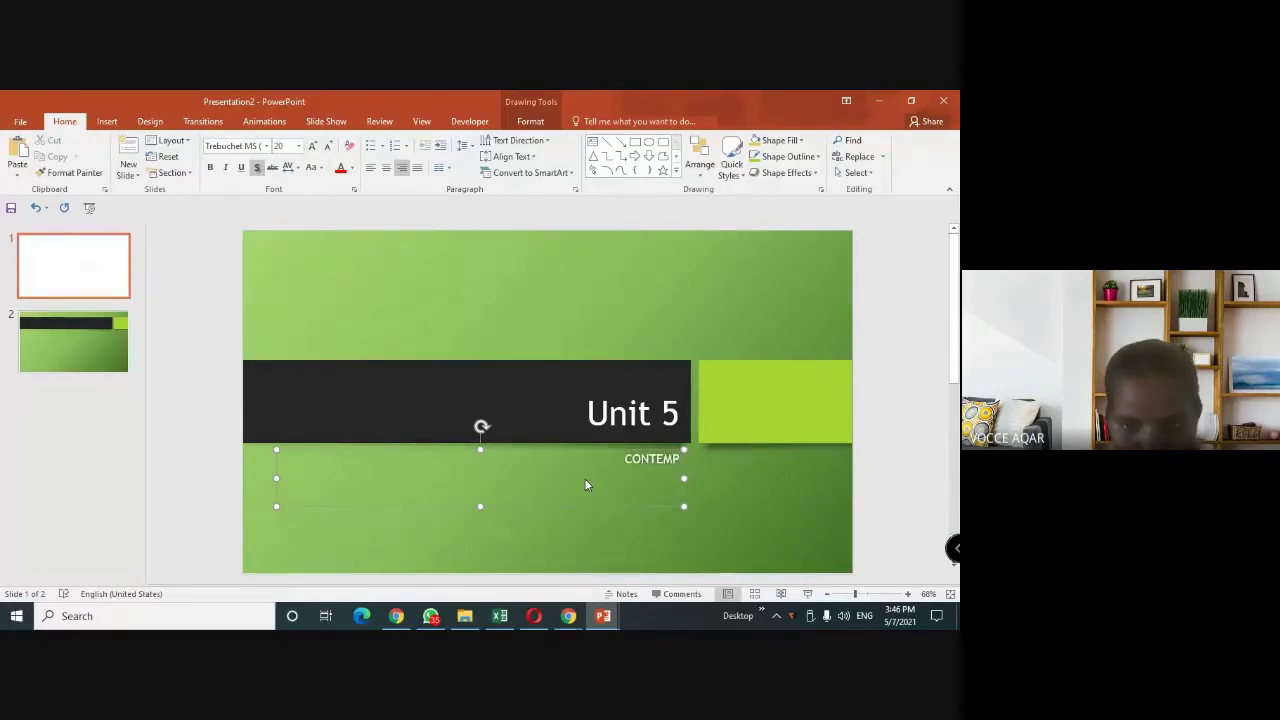
type("ORARTY I")
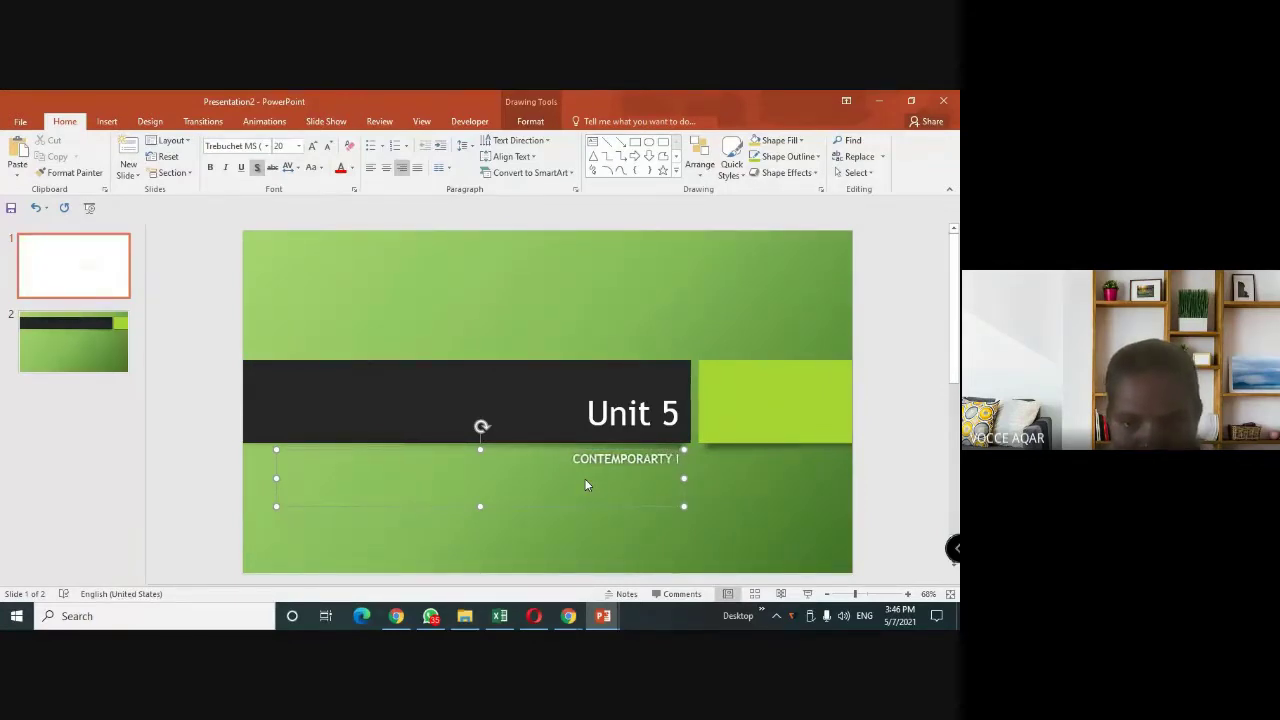
type("NDIA AND ")
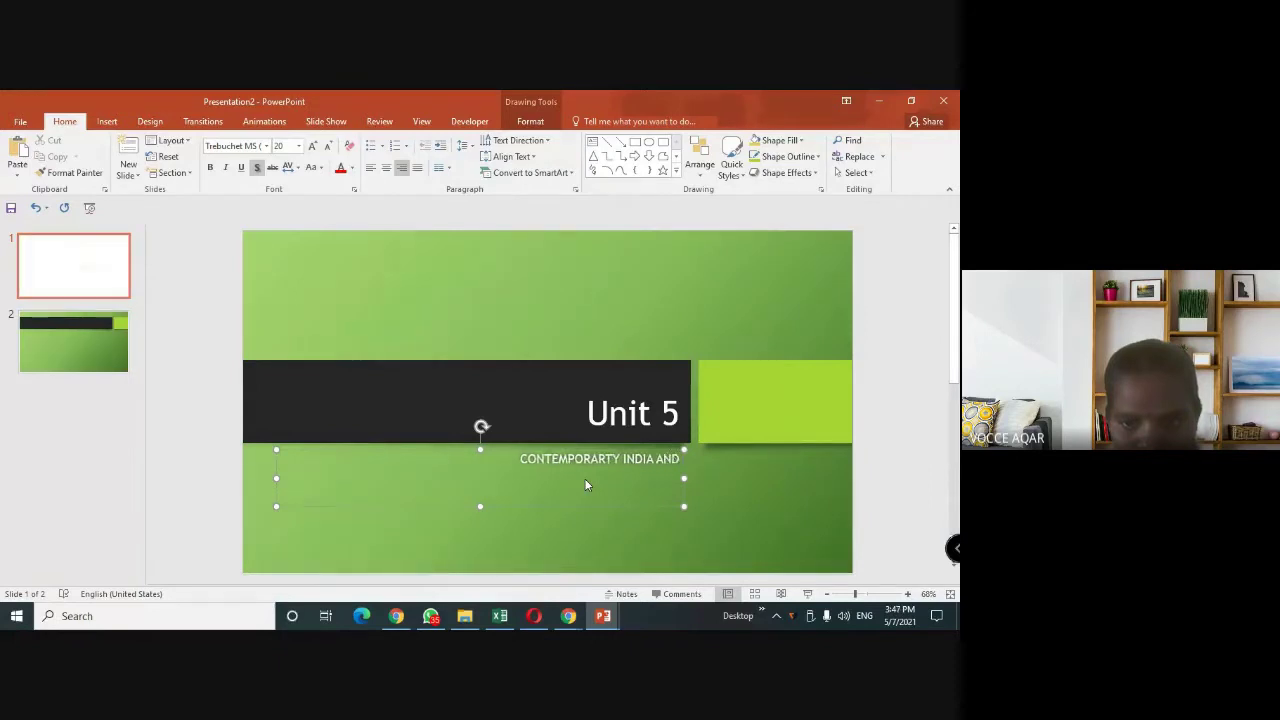
type("EDUCATION")
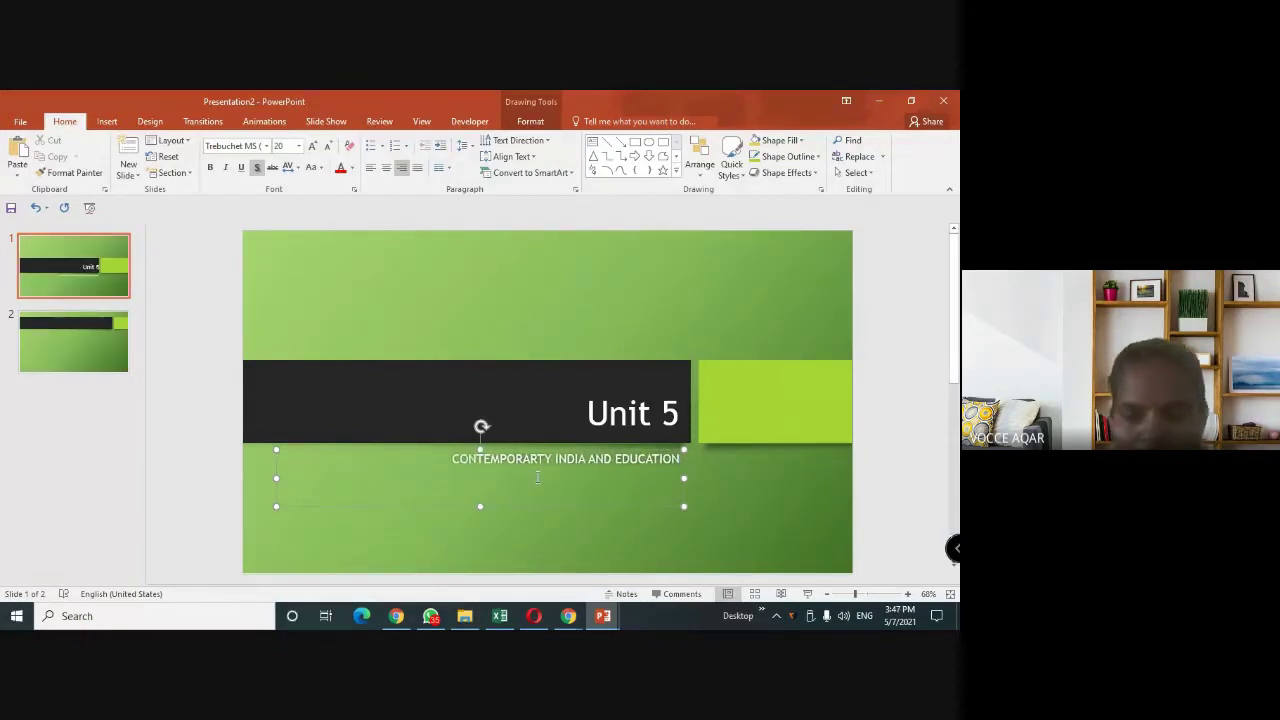
key("ctrl+a")
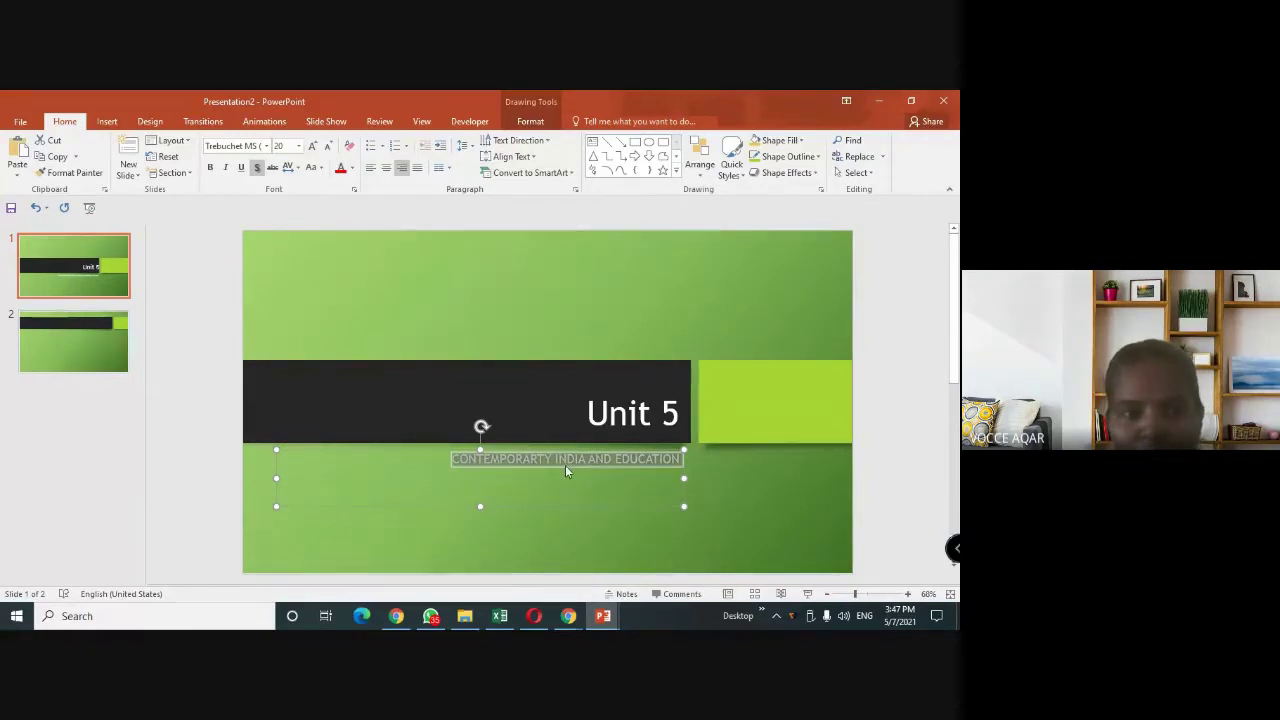
Format the subtitle in Times New Roman, 44 pt, dark red, and centred.
left_click(267, 146)
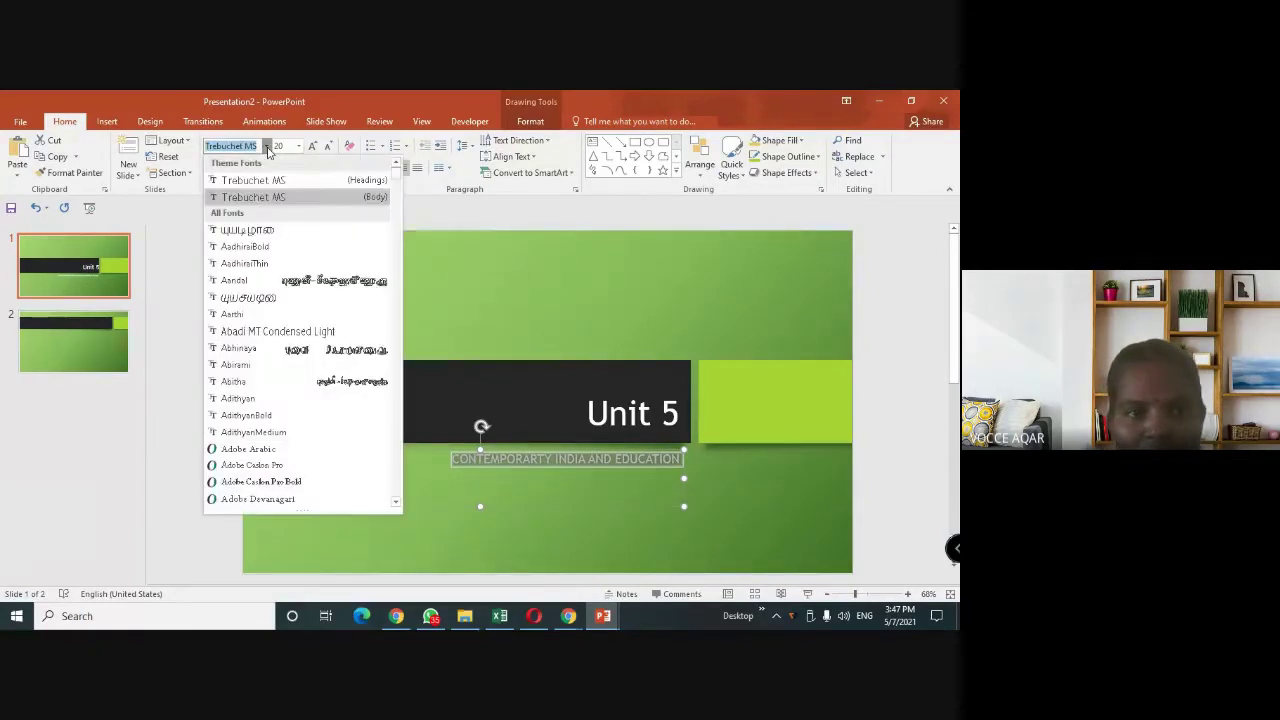
scroll(269, 331, "down", 5)
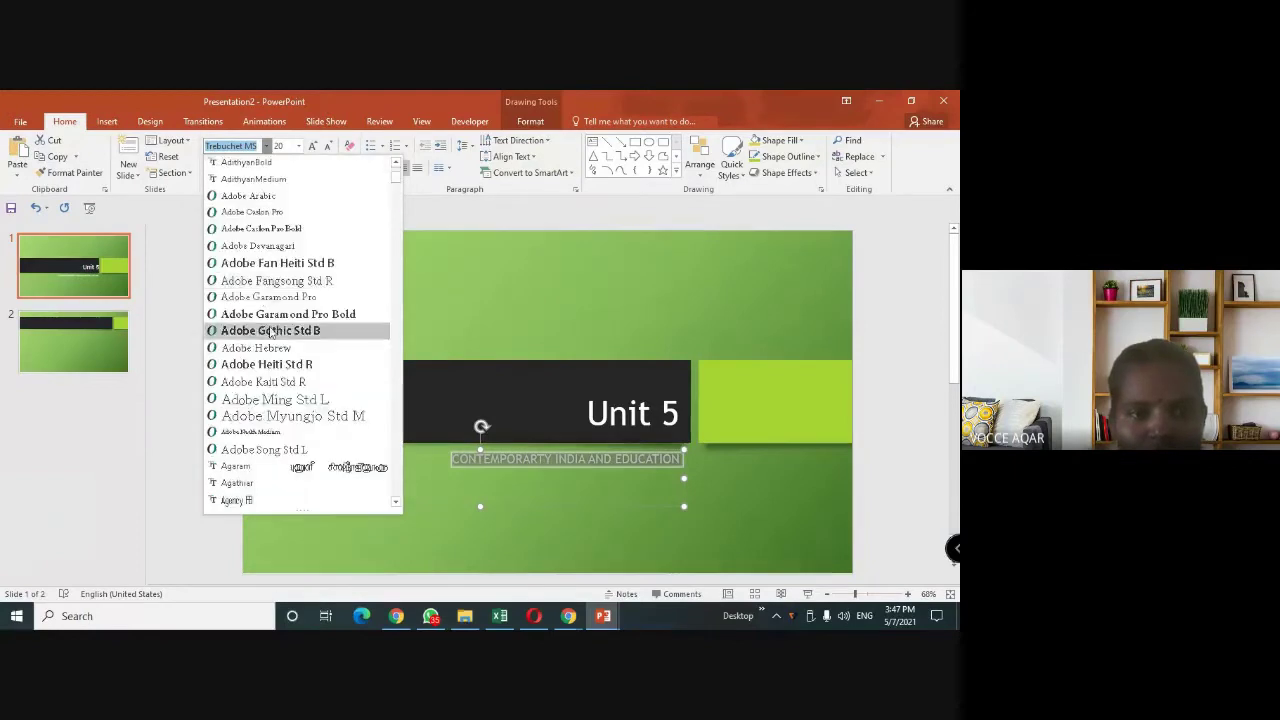
scroll(269, 331, "down", 5)
scroll(269, 331, "down", 1)
type("Times New Roman")
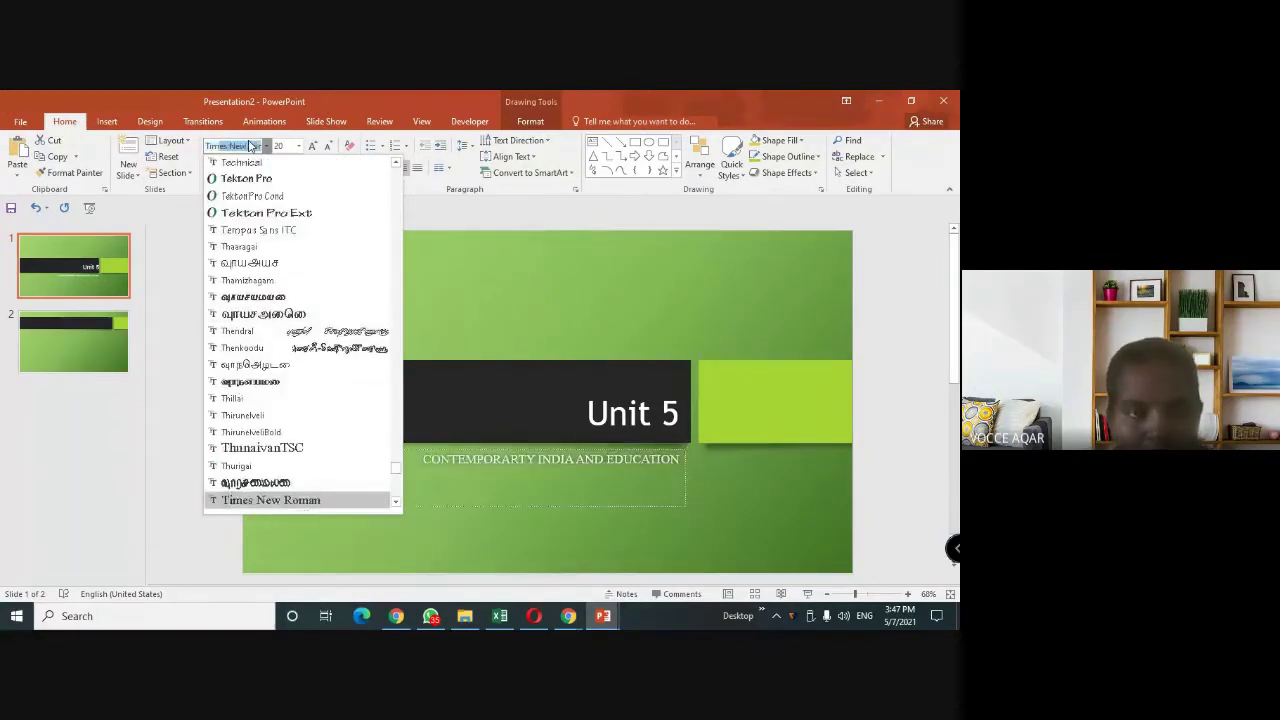
left_click(292, 499)
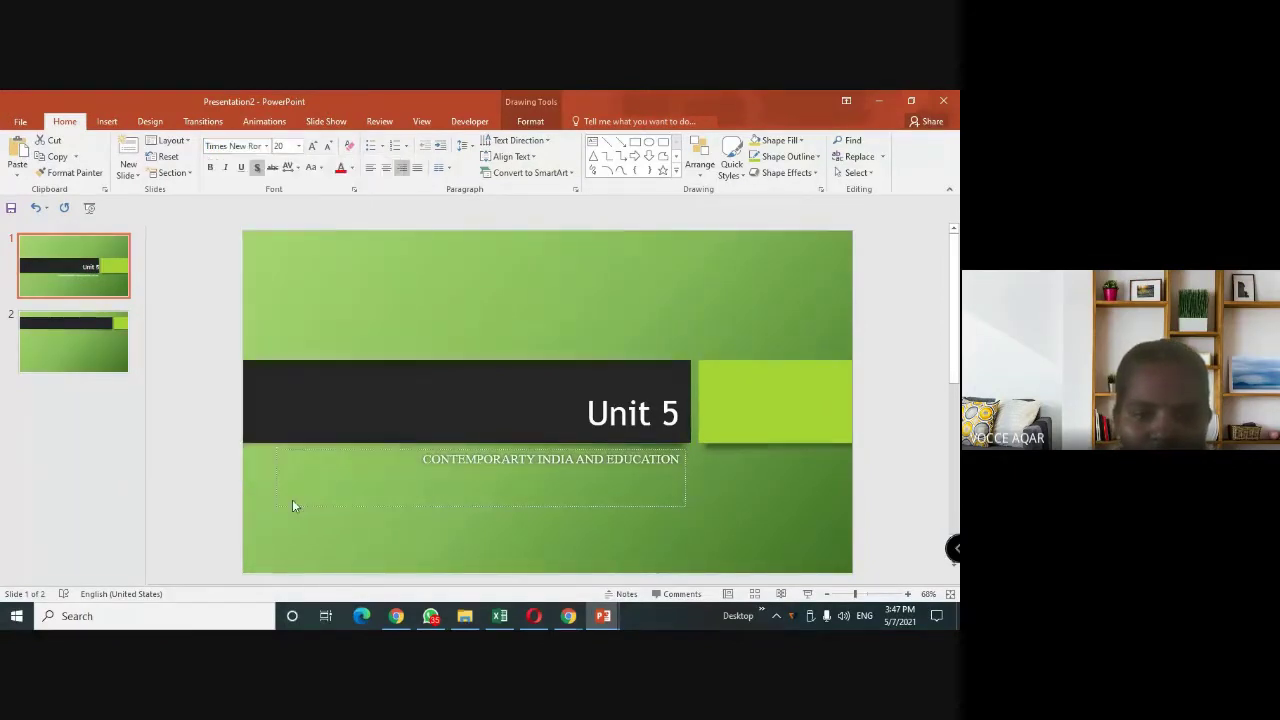
left_click(299, 147)
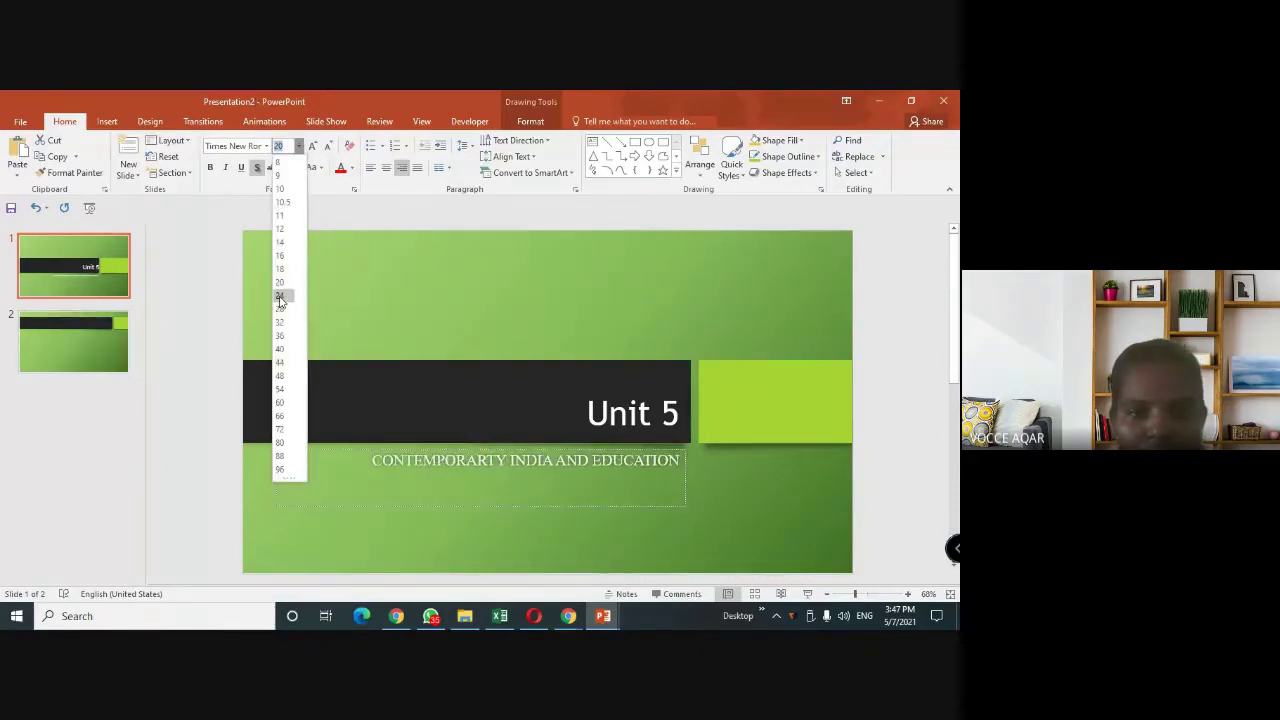
left_click(281, 362)
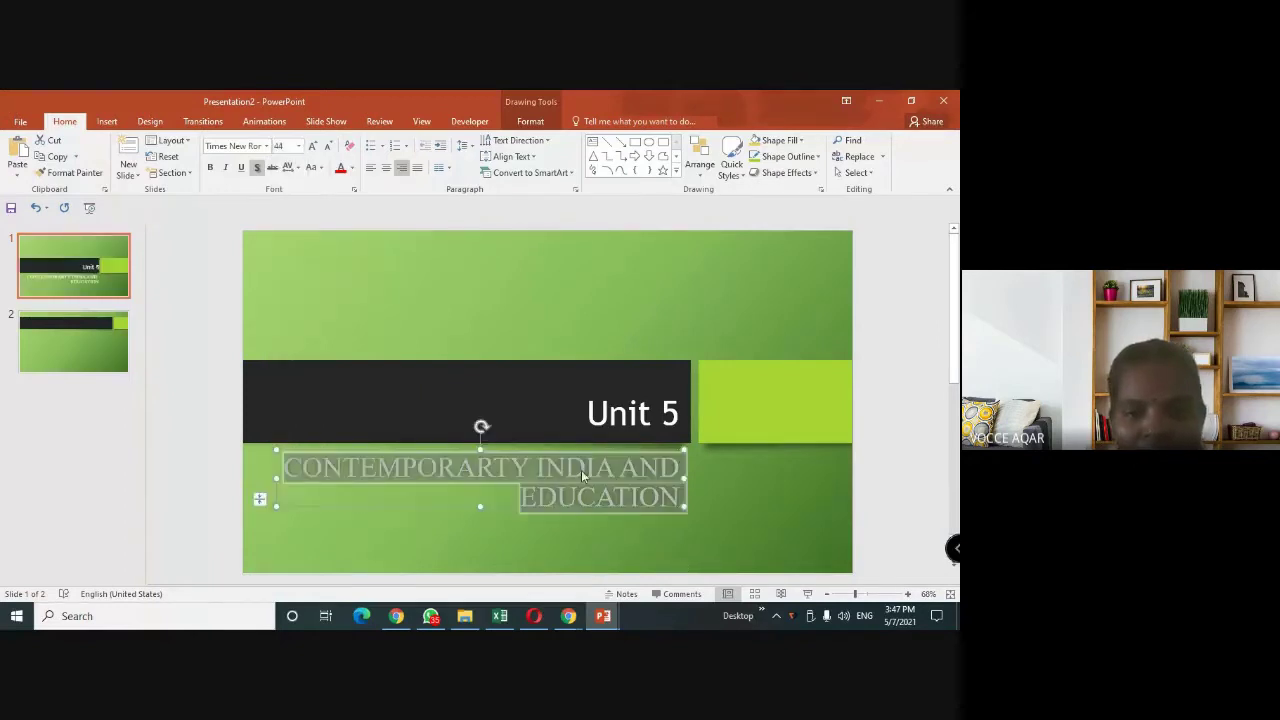
left_click(352, 170)
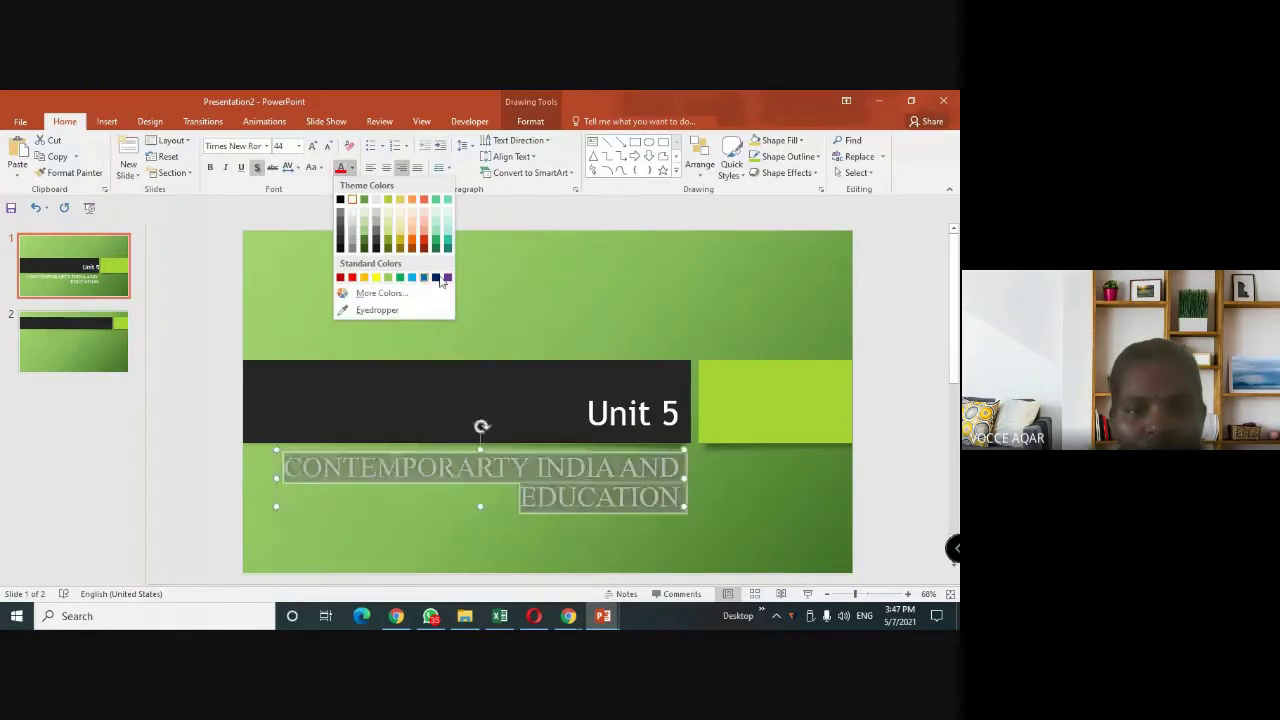
left_click(351, 277)
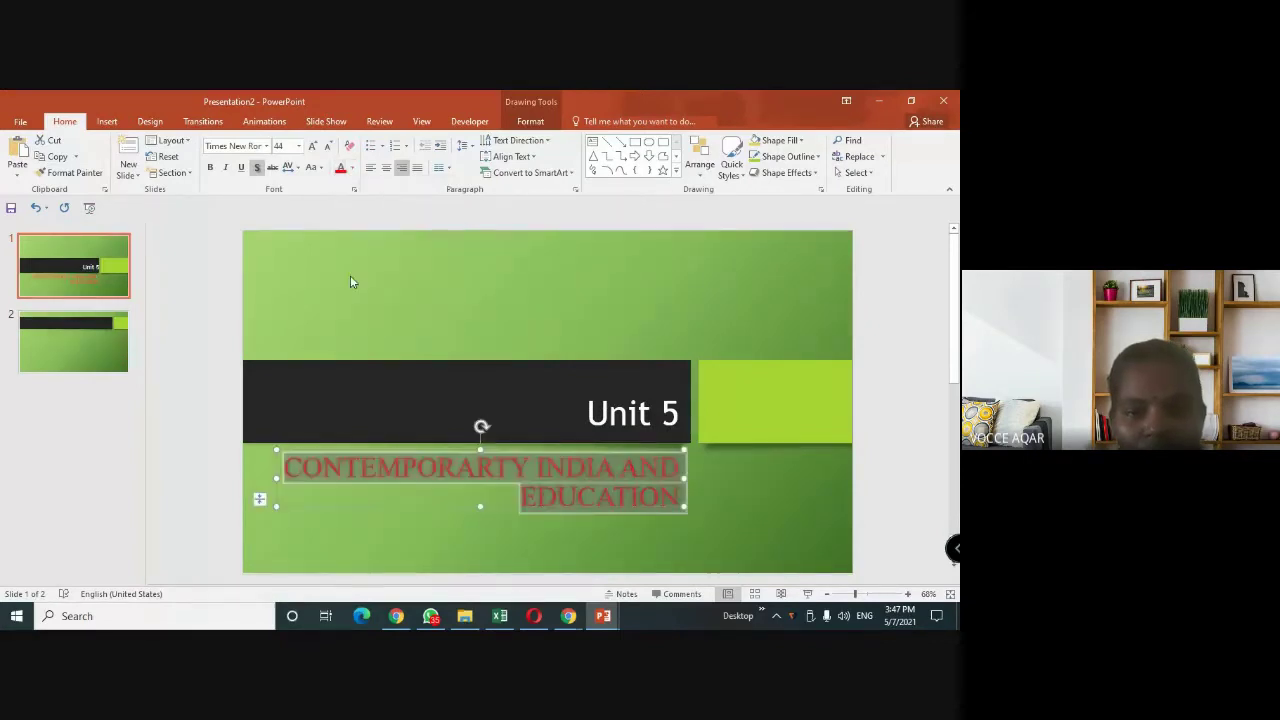
left_click(386, 168)
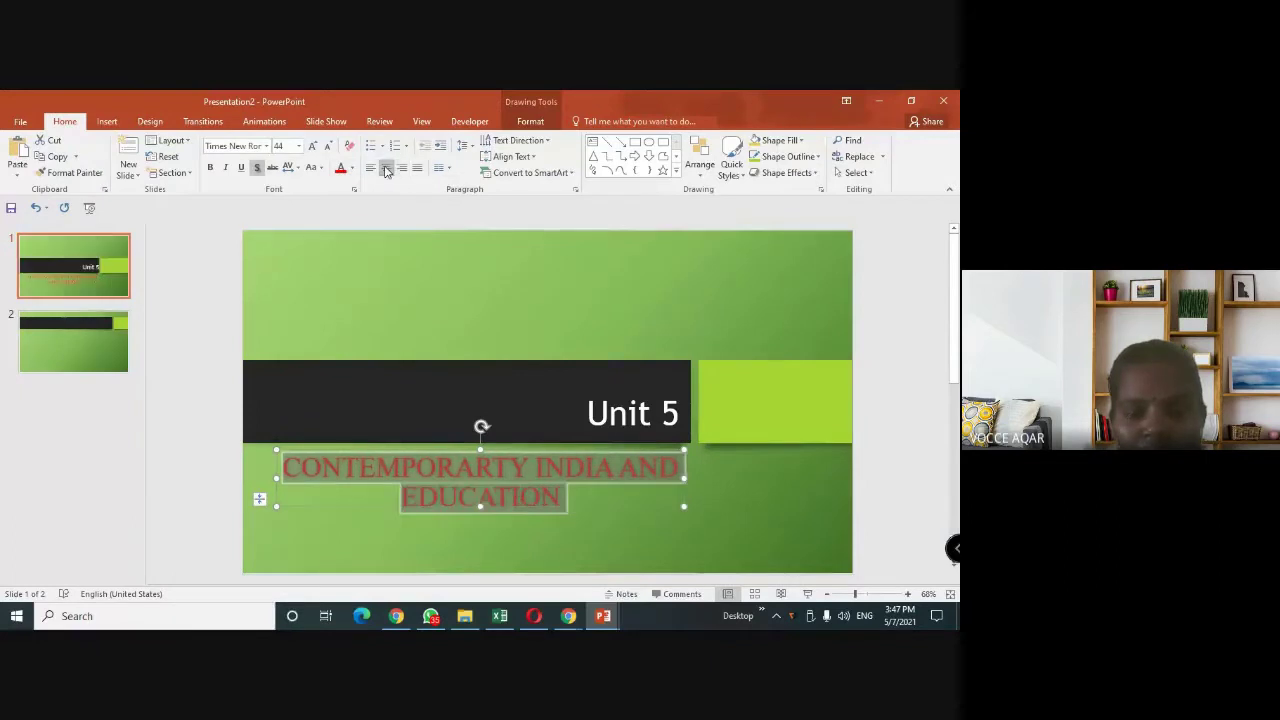
left_click(718, 487)
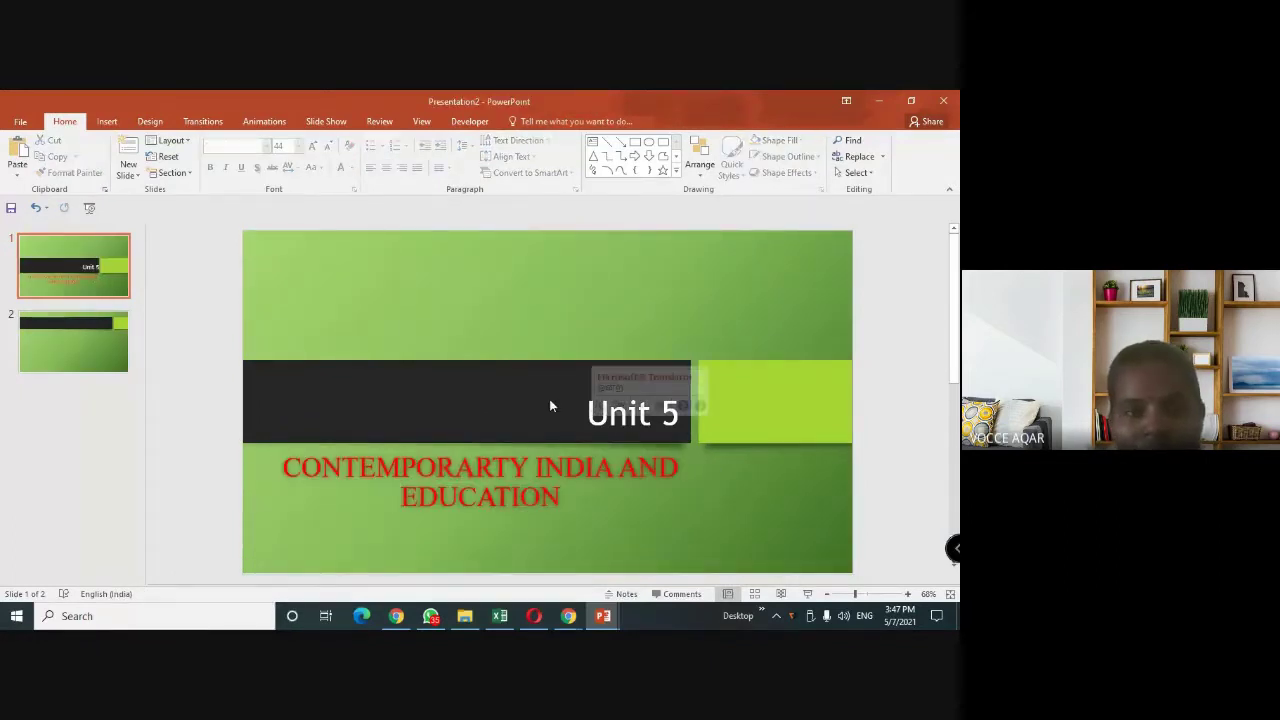
Recheck the subtitle's font, size and colour, then apply 1.0 line spacing and select the text.
left_click(415, 467)
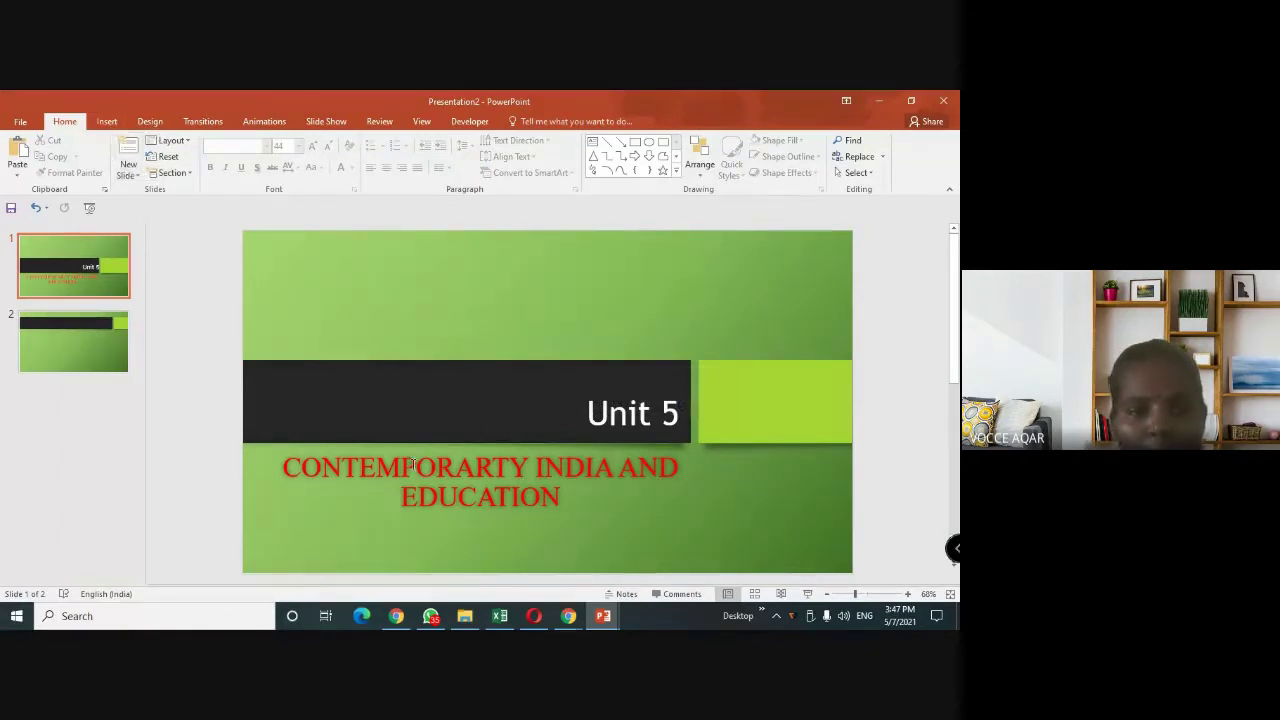
left_click(267, 146)
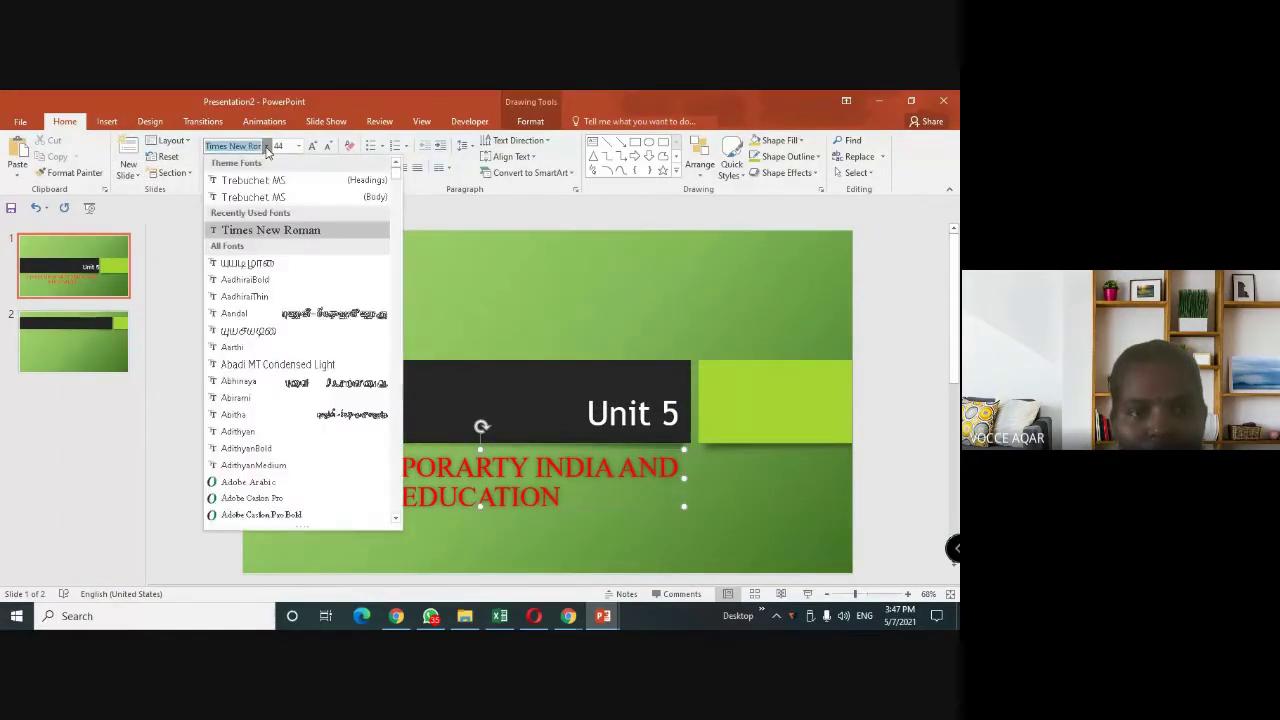
left_click(297, 147)
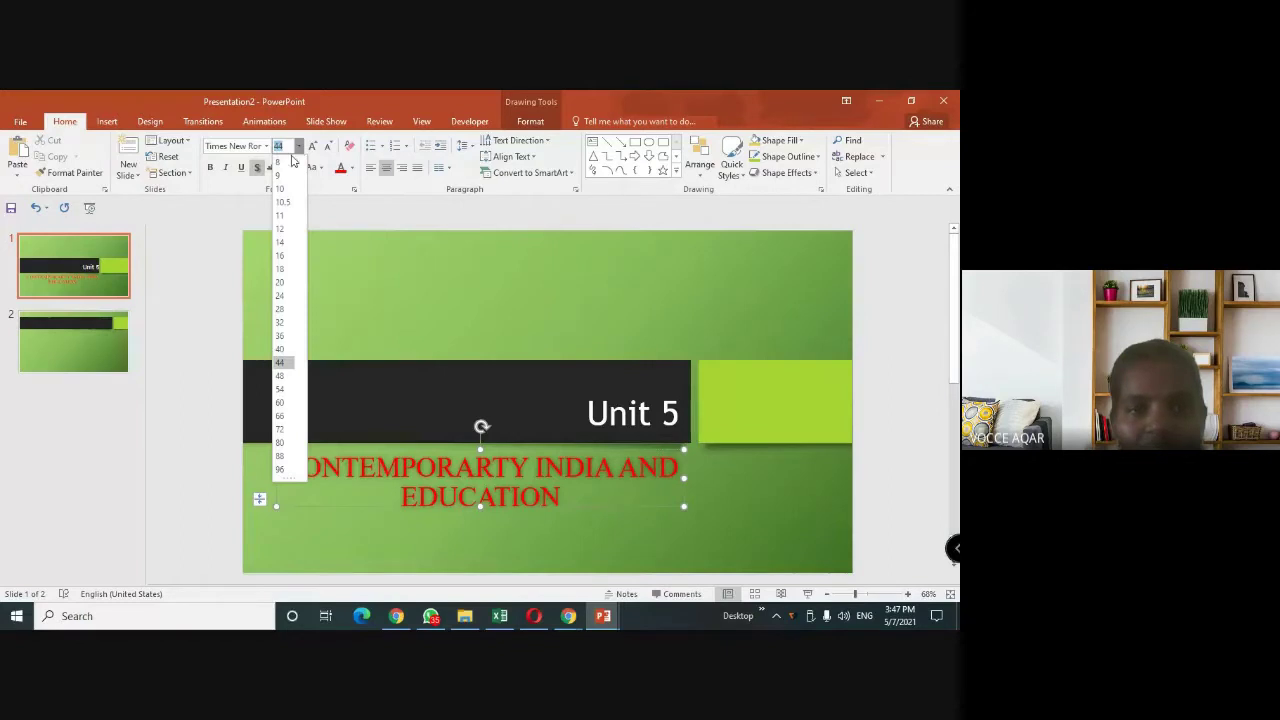
left_click(297, 147)
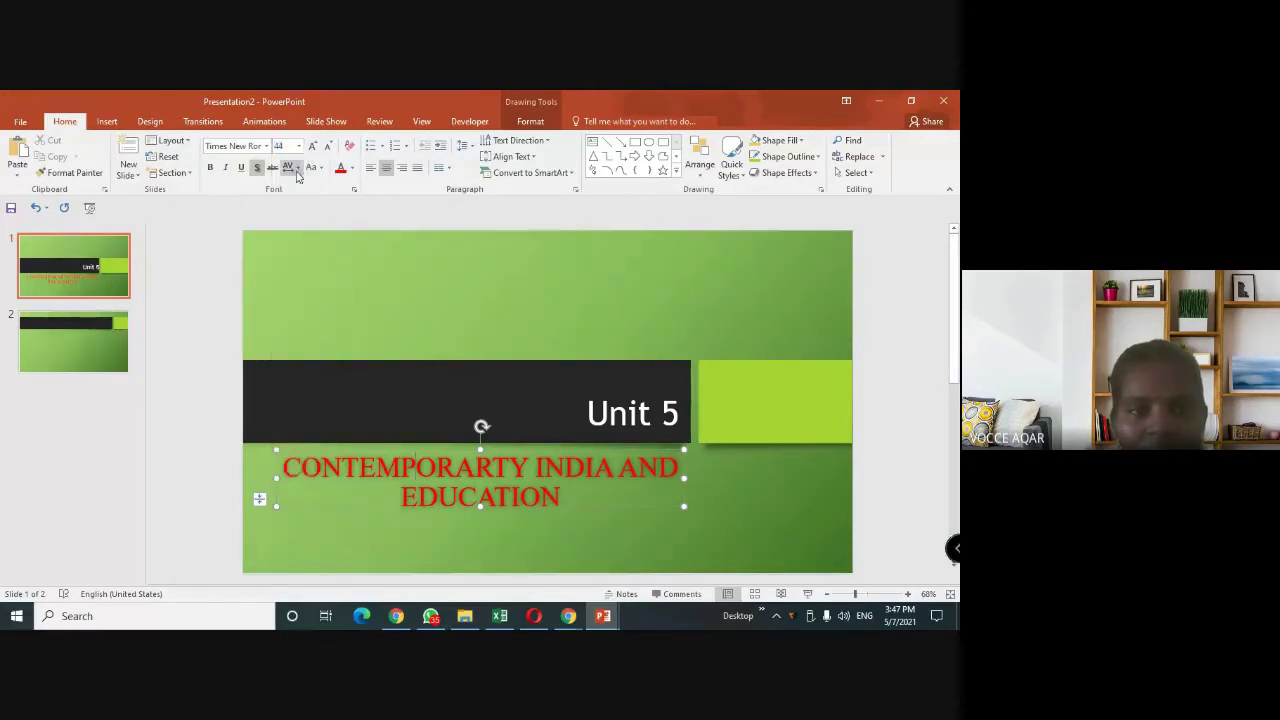
left_click(352, 169)
left_click(353, 175)
left_click(474, 150)
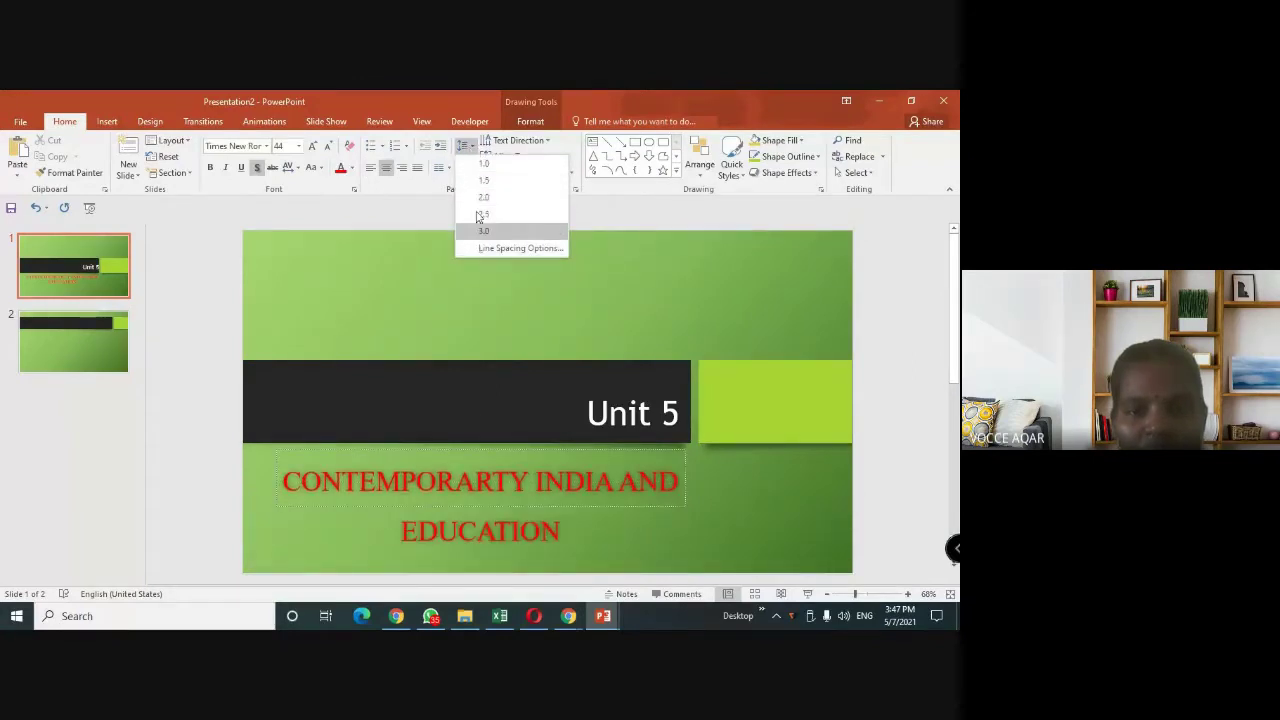
left_click(472, 164)
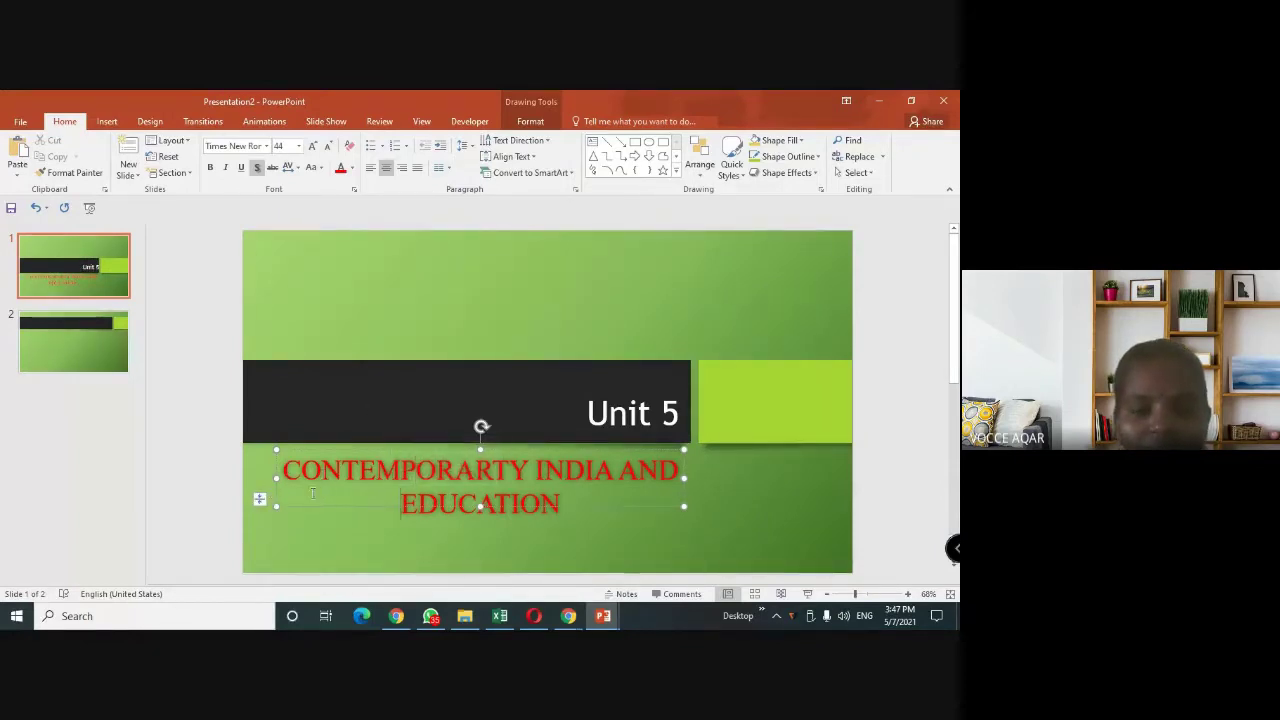
left_click_drag(286, 470, 562, 505)
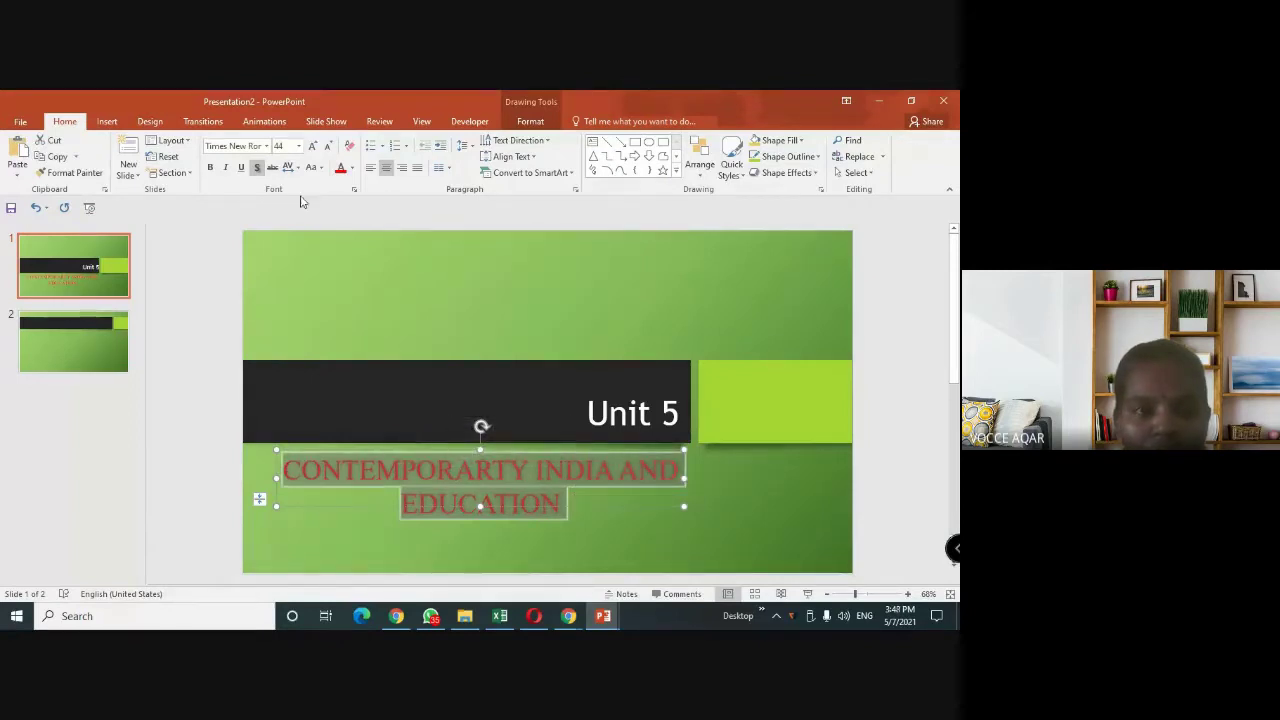
Glance at the Animations options, deselect the subtitle box, and open slide 2.
left_click(258, 122)
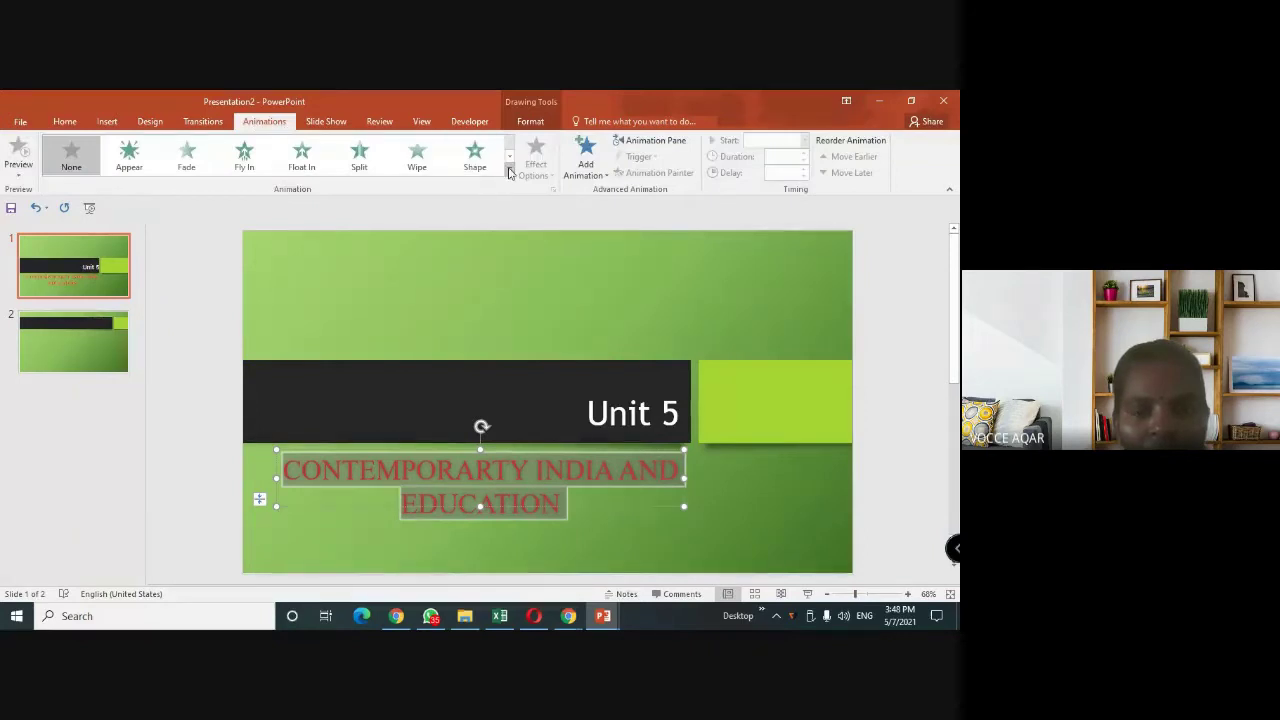
left_click(104, 335)
left_click(81, 278)
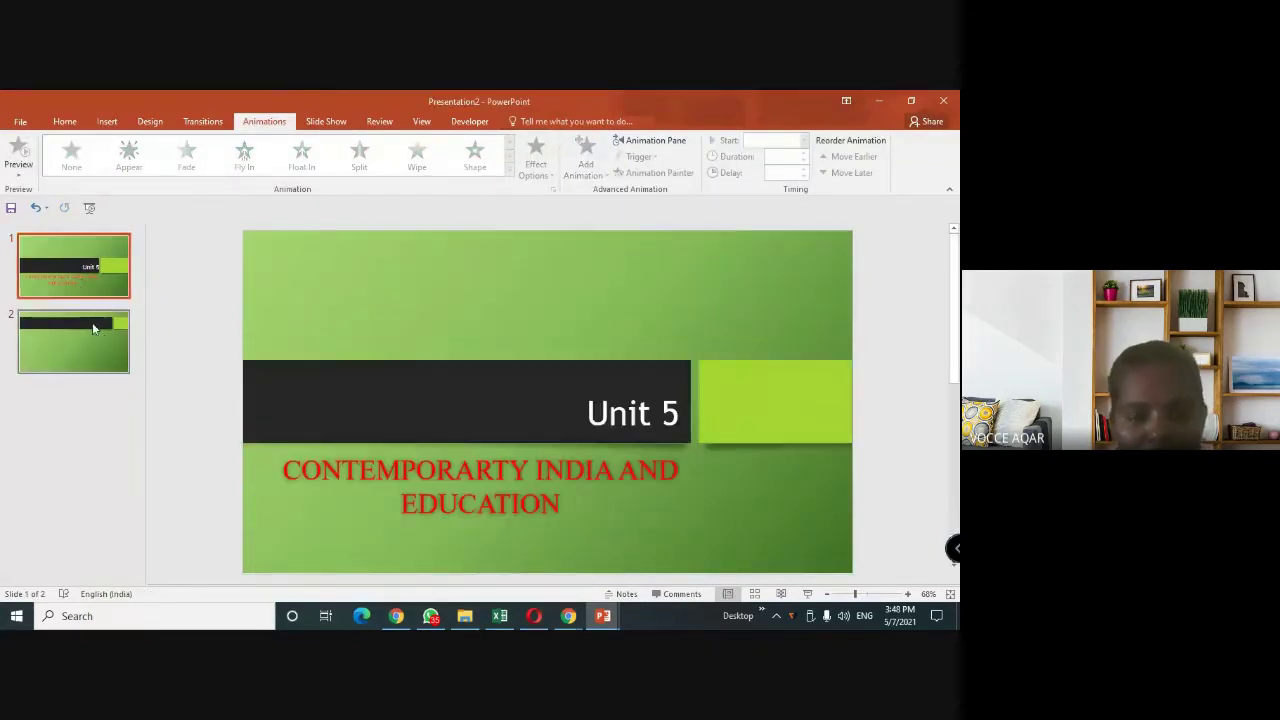
left_click(92, 322)
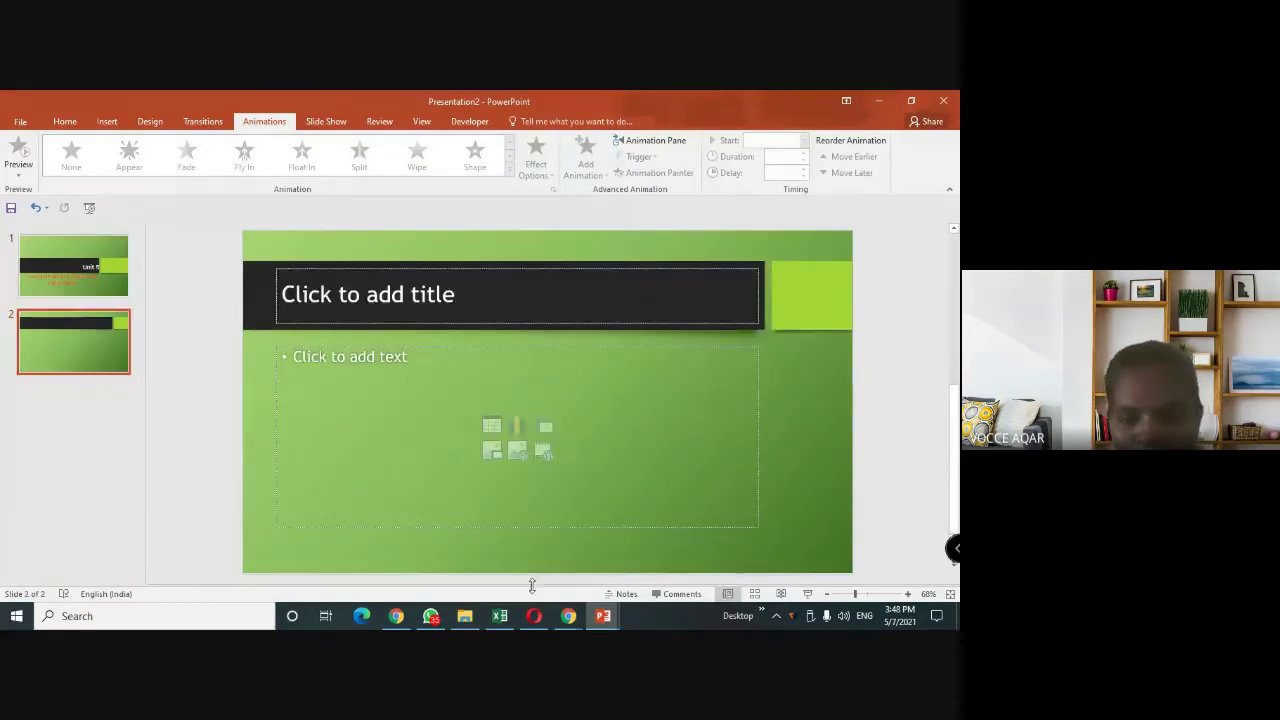
mouse_move(603, 616)
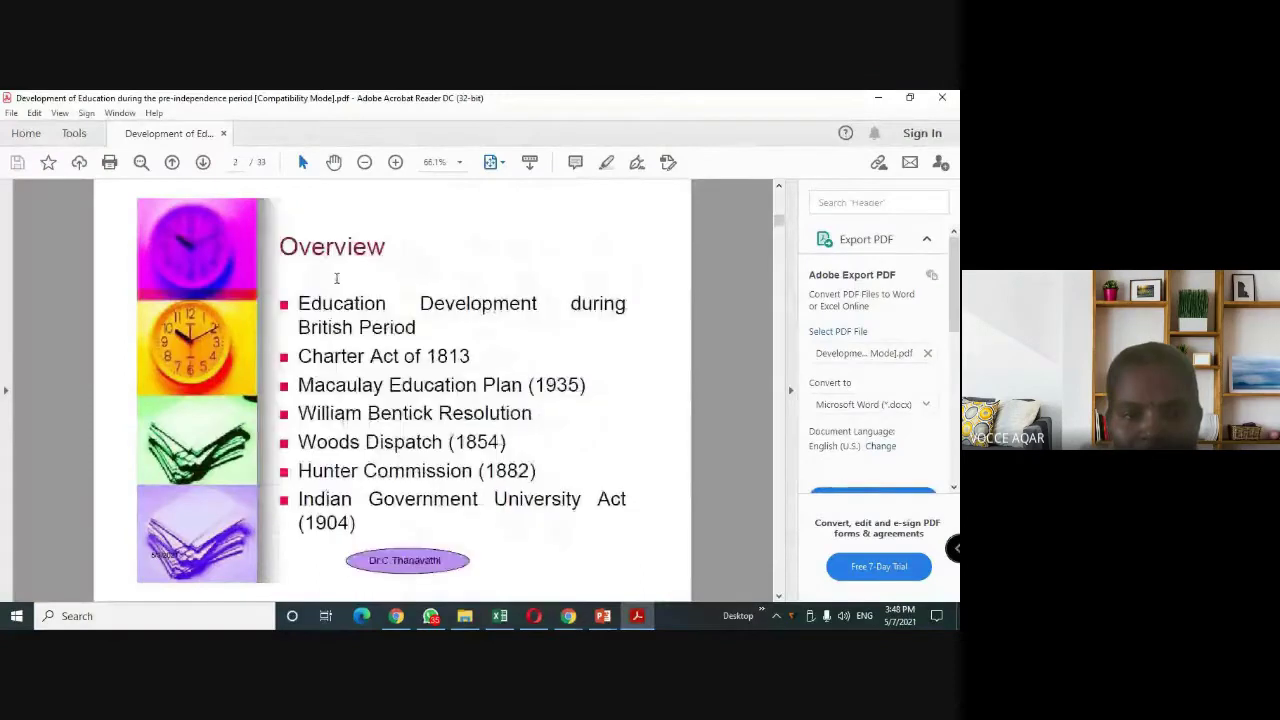
Copy the PDF's Overview bullet text and return to the Presentation2 window.
mouse_move(299, 300)
left_mouse_down()
mouse_move(380, 528)
mouse_move(366, 528)
left_mouse_up()
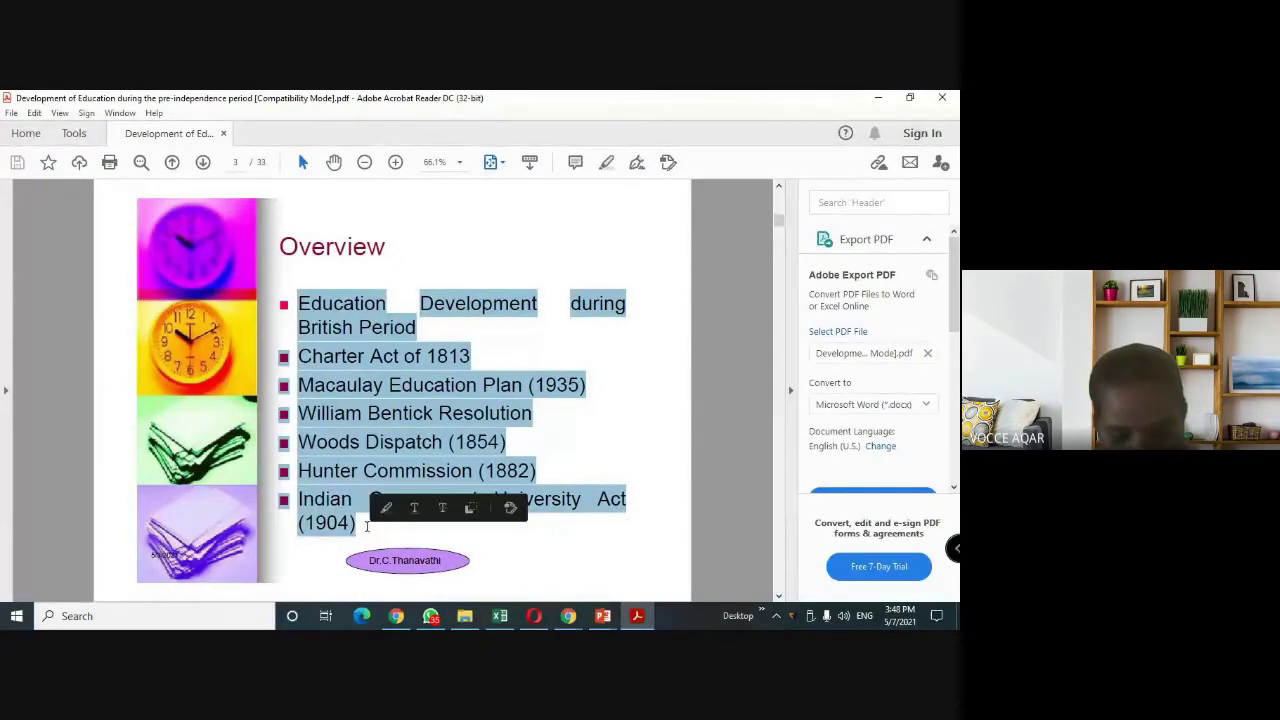
left_click(603, 615)
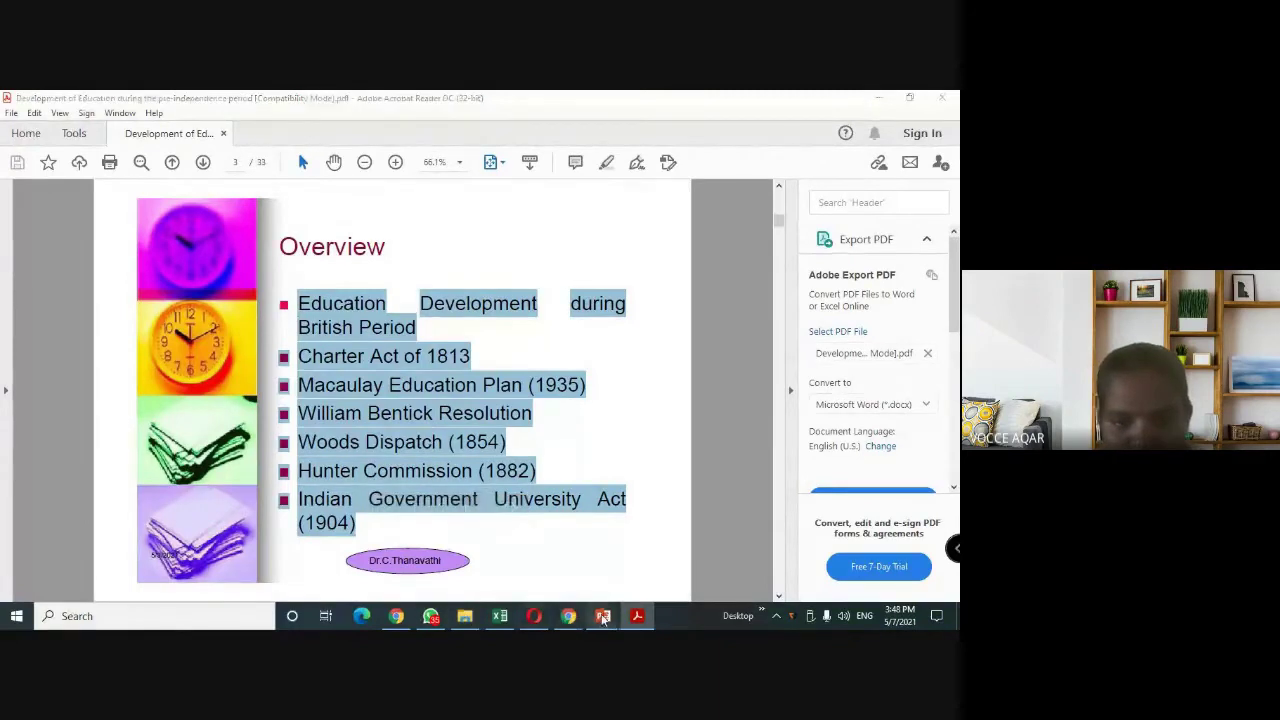
left_click(664, 509)
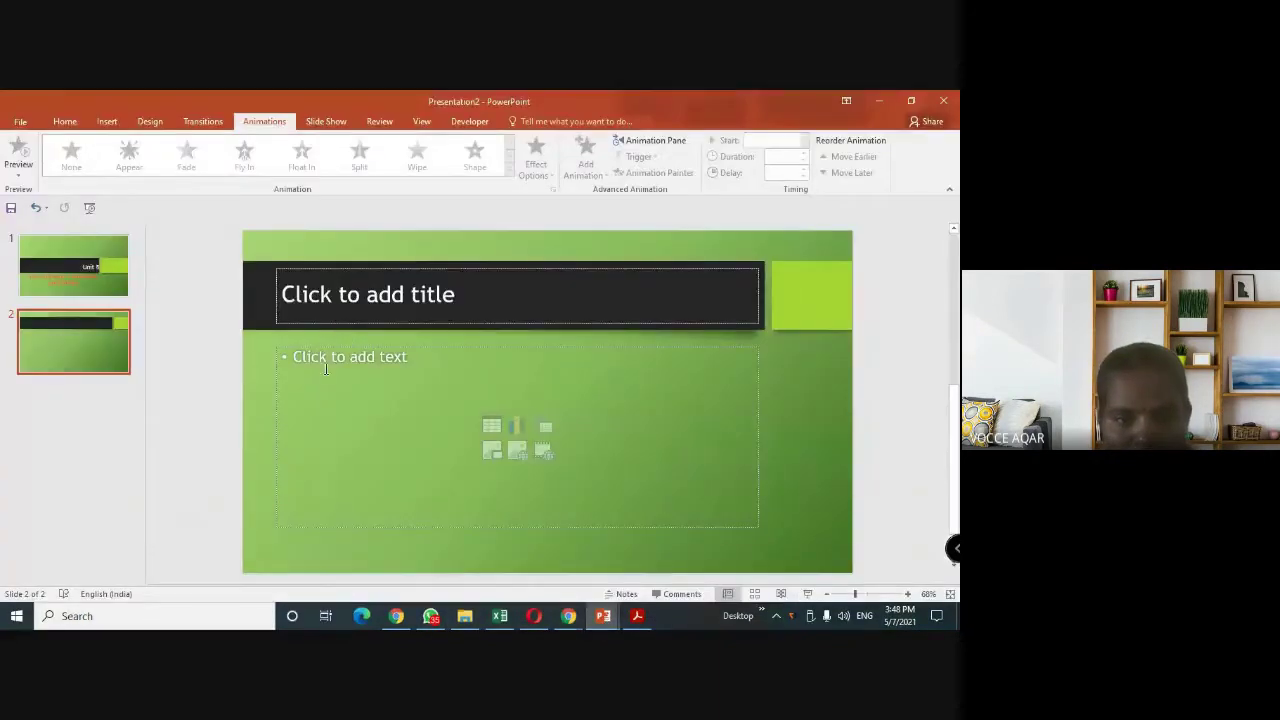
Paste the Overview bullets into slide 2 and set them to Times New Roman 32.
left_click(326, 362)
key("ctrl+v")
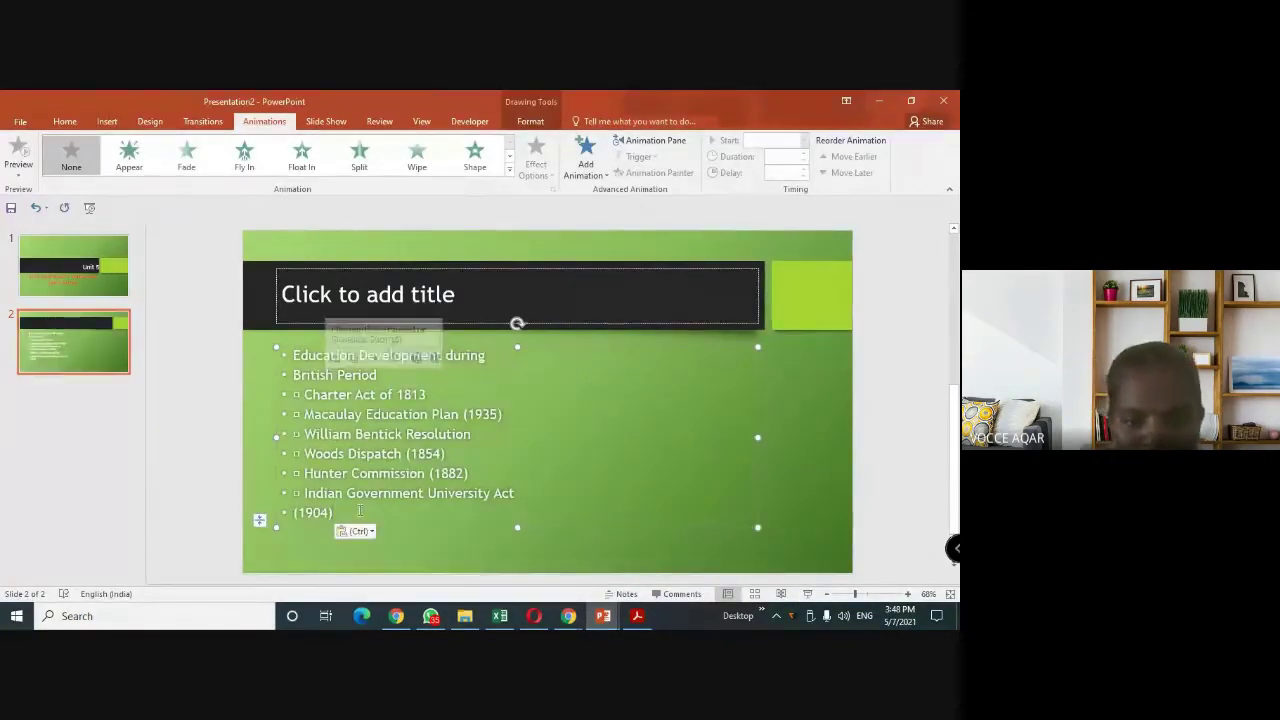
mouse_move(336, 493)
left_mouse_down()
mouse_move(360, 511)
mouse_move(292, 352)
left_mouse_up()
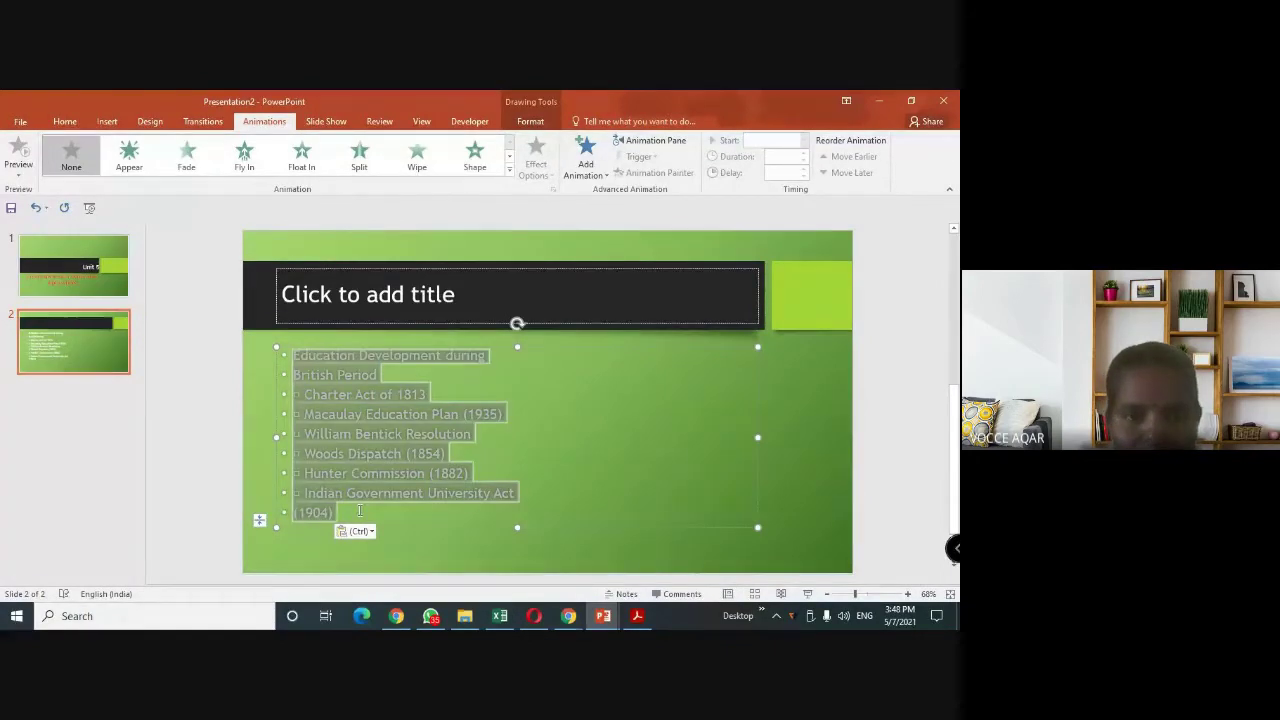
left_click(66, 122)
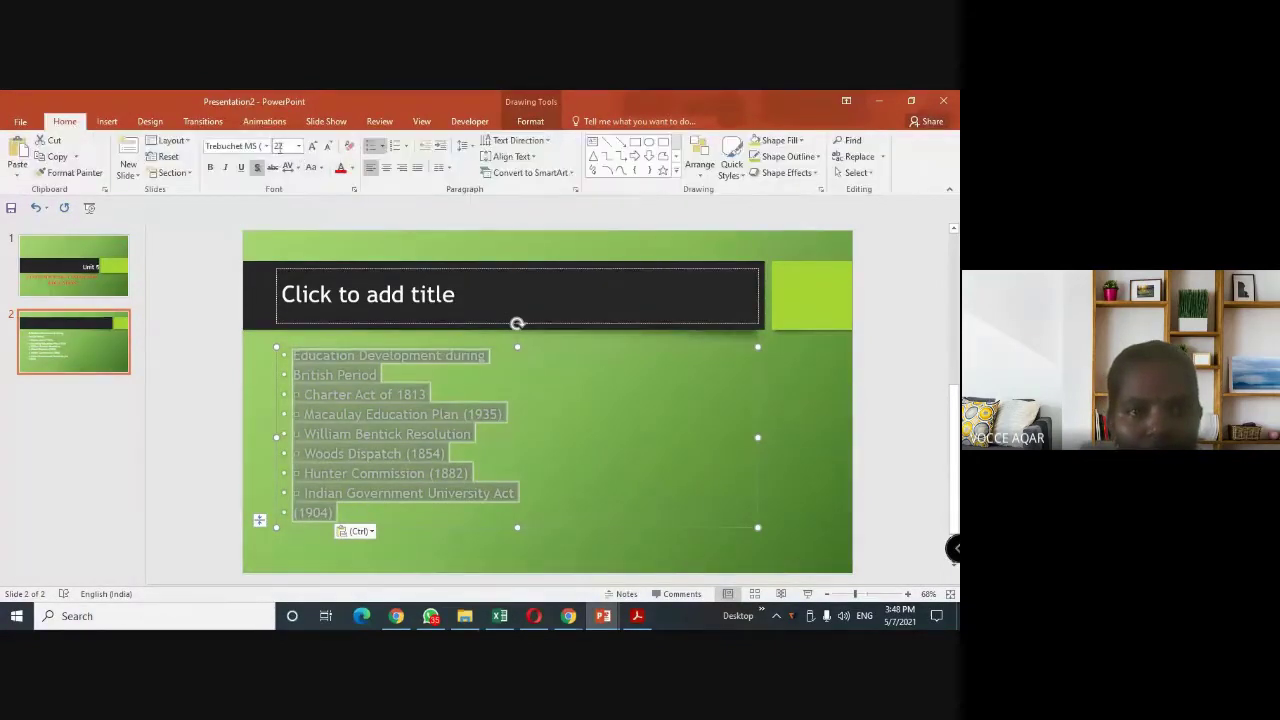
left_click(266, 146)
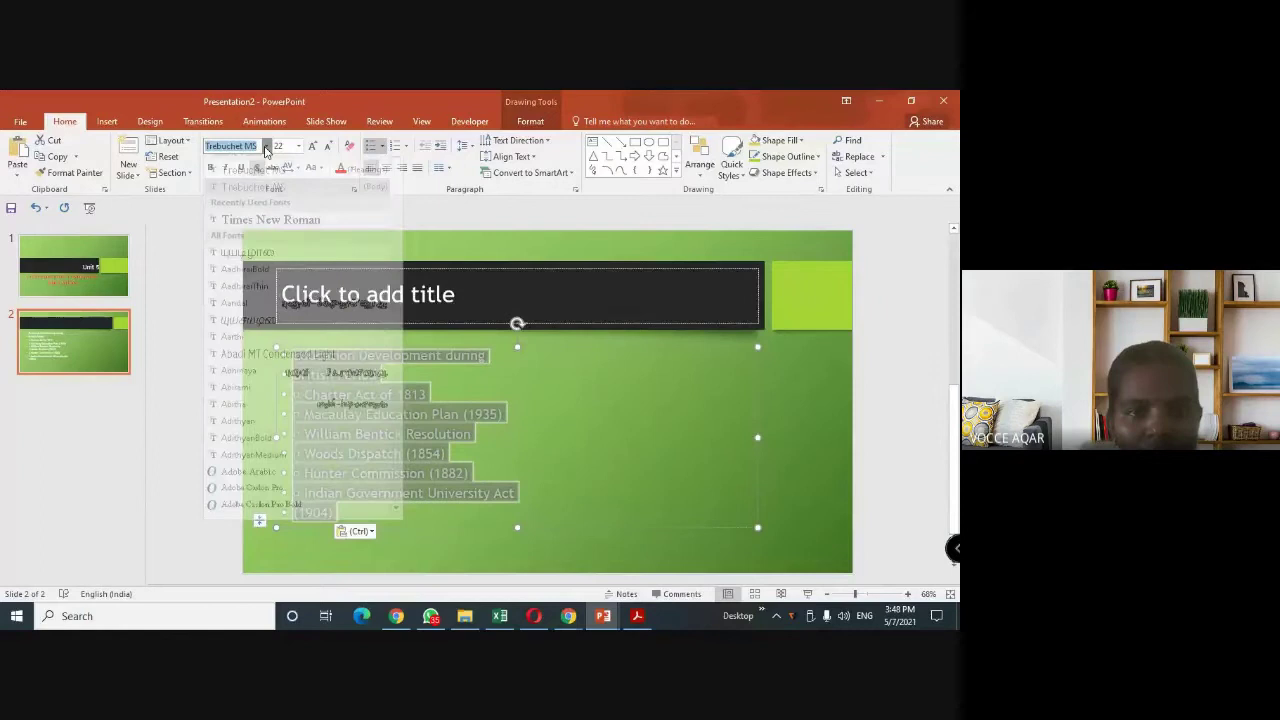
left_click(288, 231)
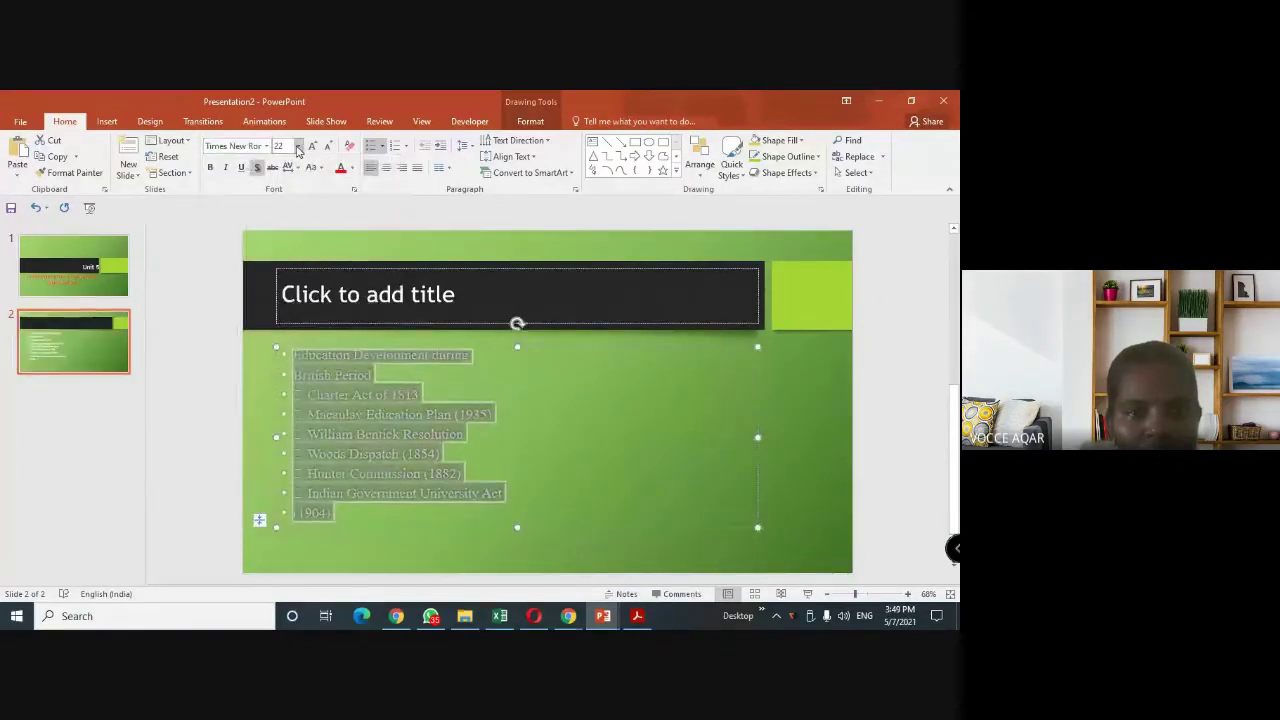
left_click(299, 147)
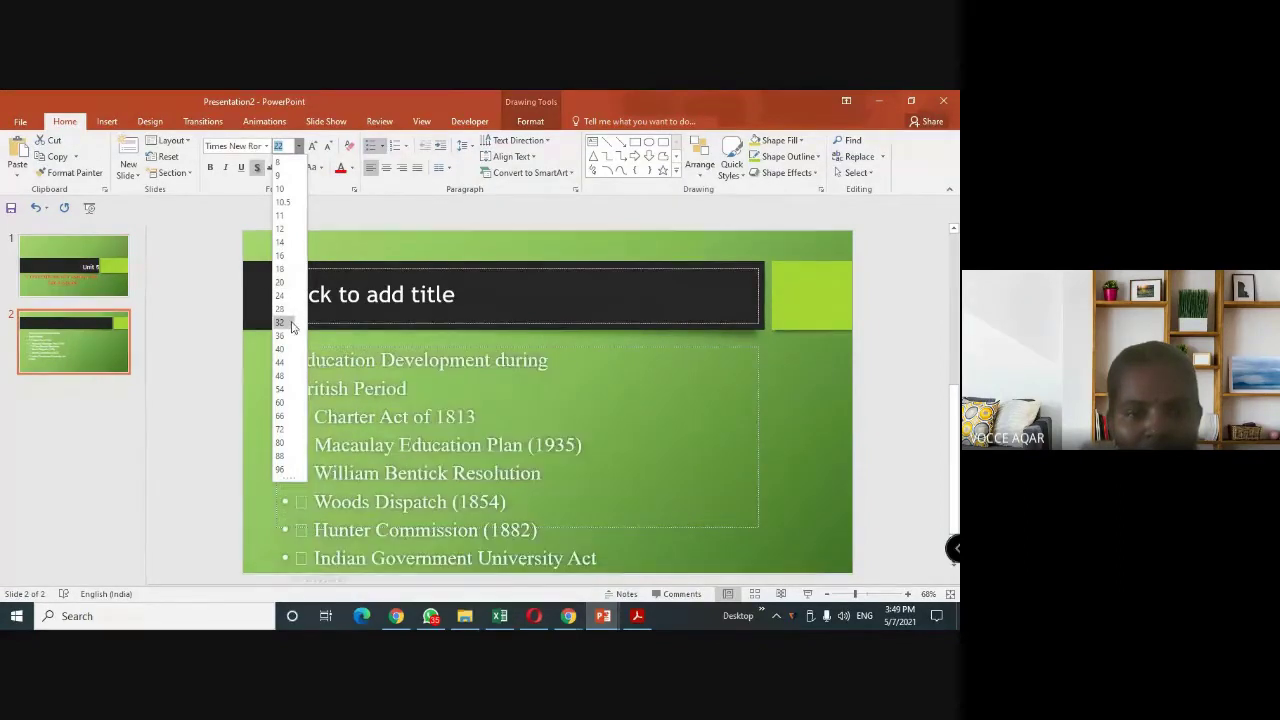
left_click(284, 323)
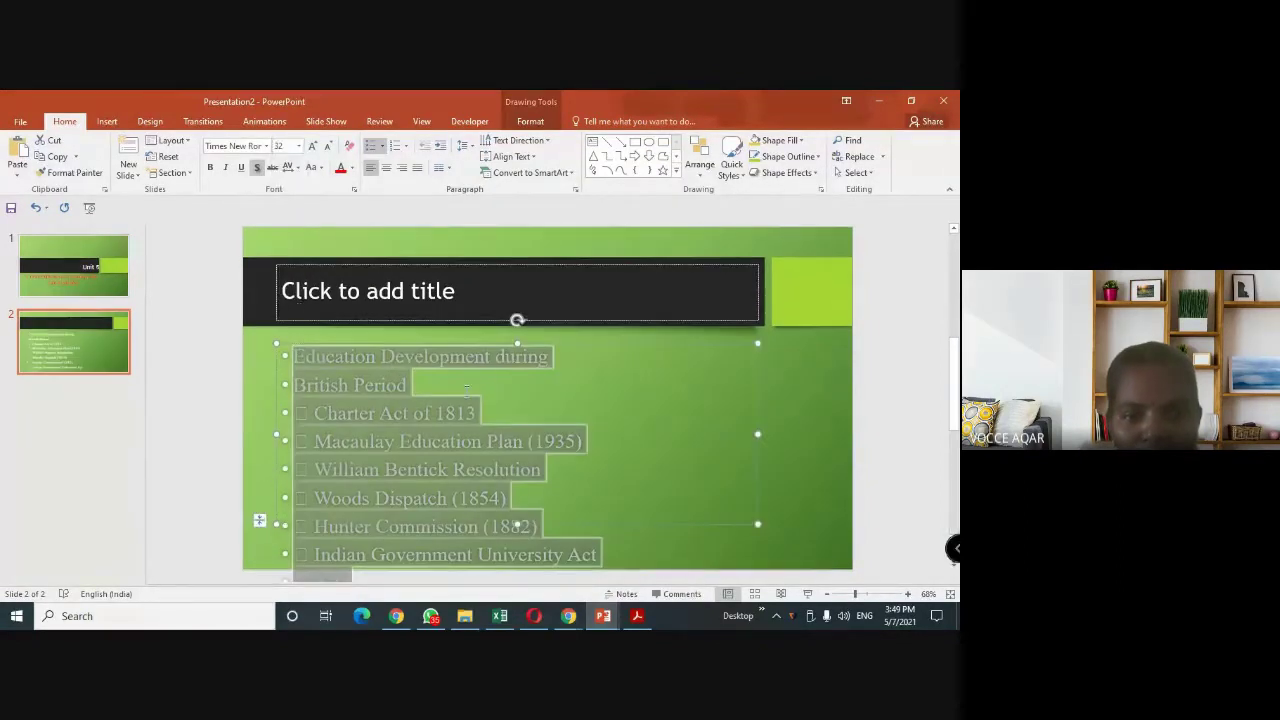
Join the 'British Period' line onto the first bullet.
left_click(413, 386)
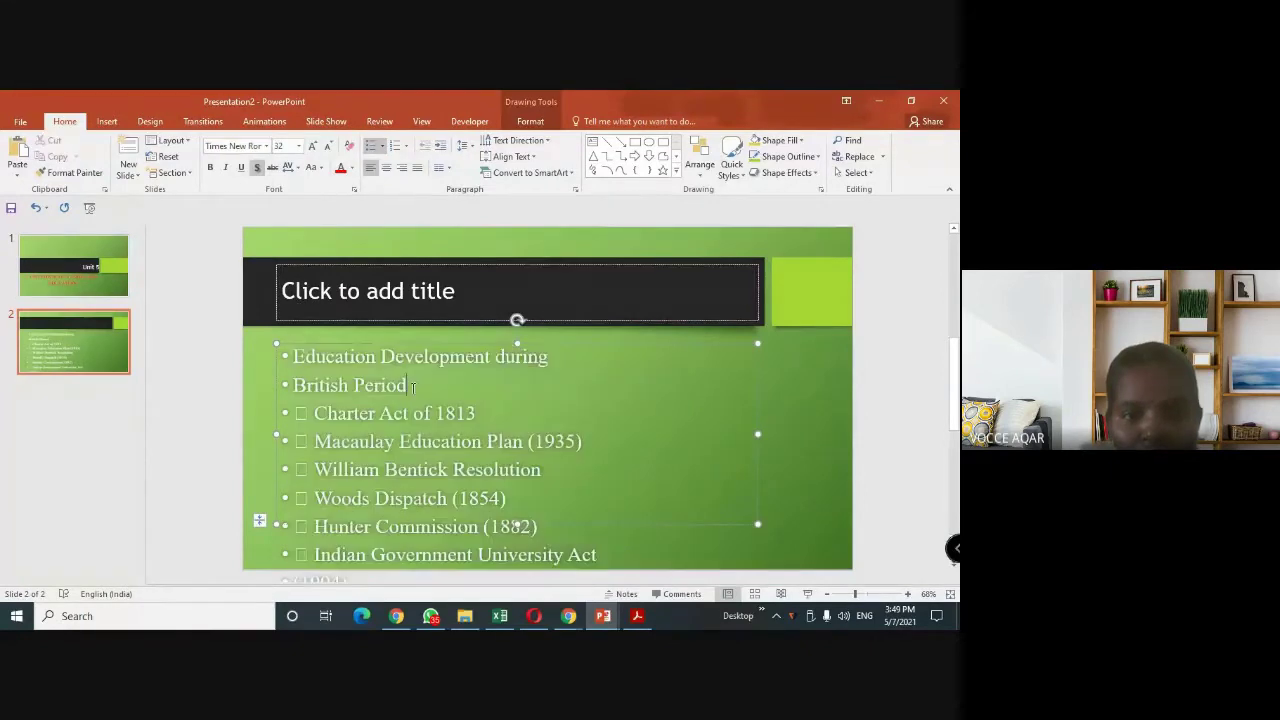
left_click(576, 356)
key("Delete")
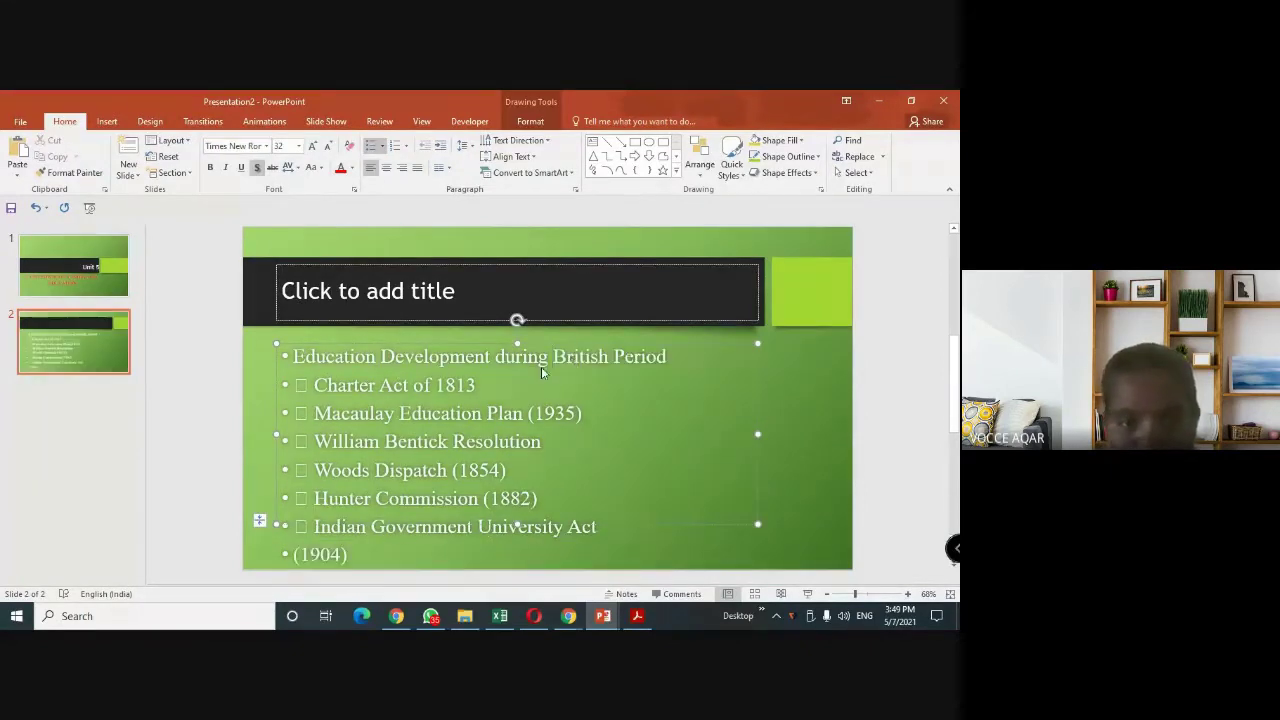
key("Home")
key("shift+End")
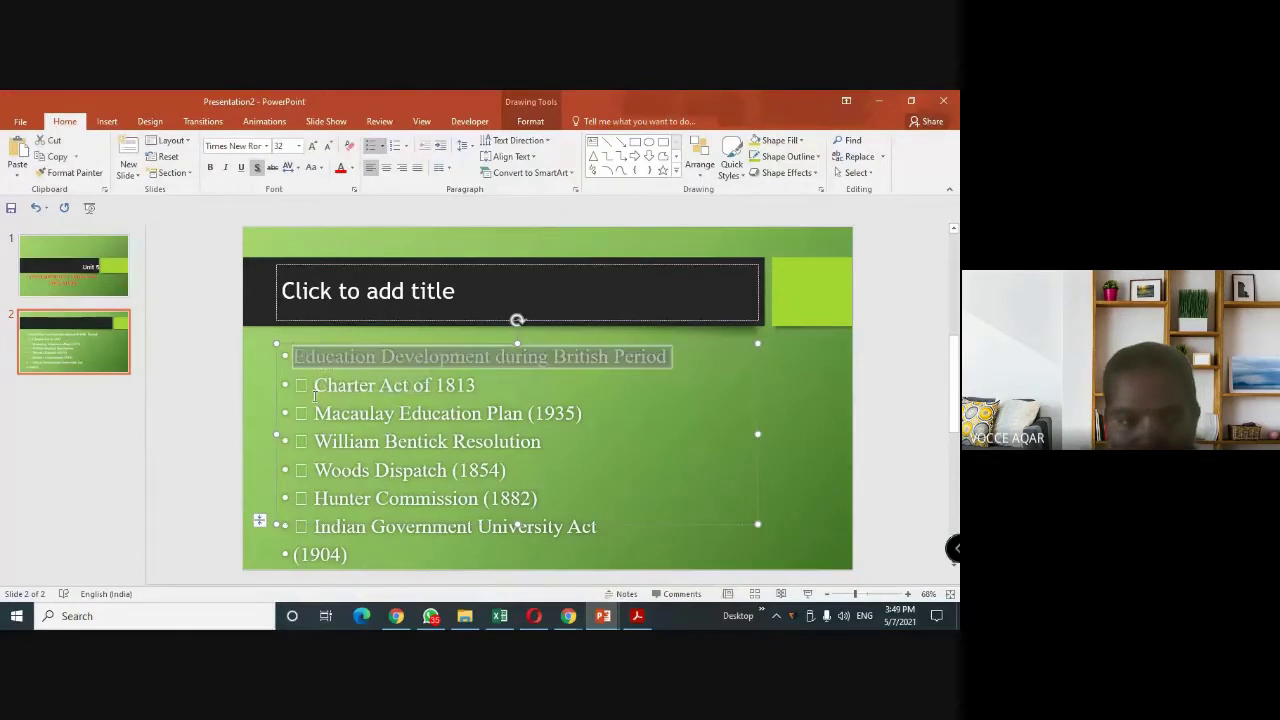
key("ctrl+a")
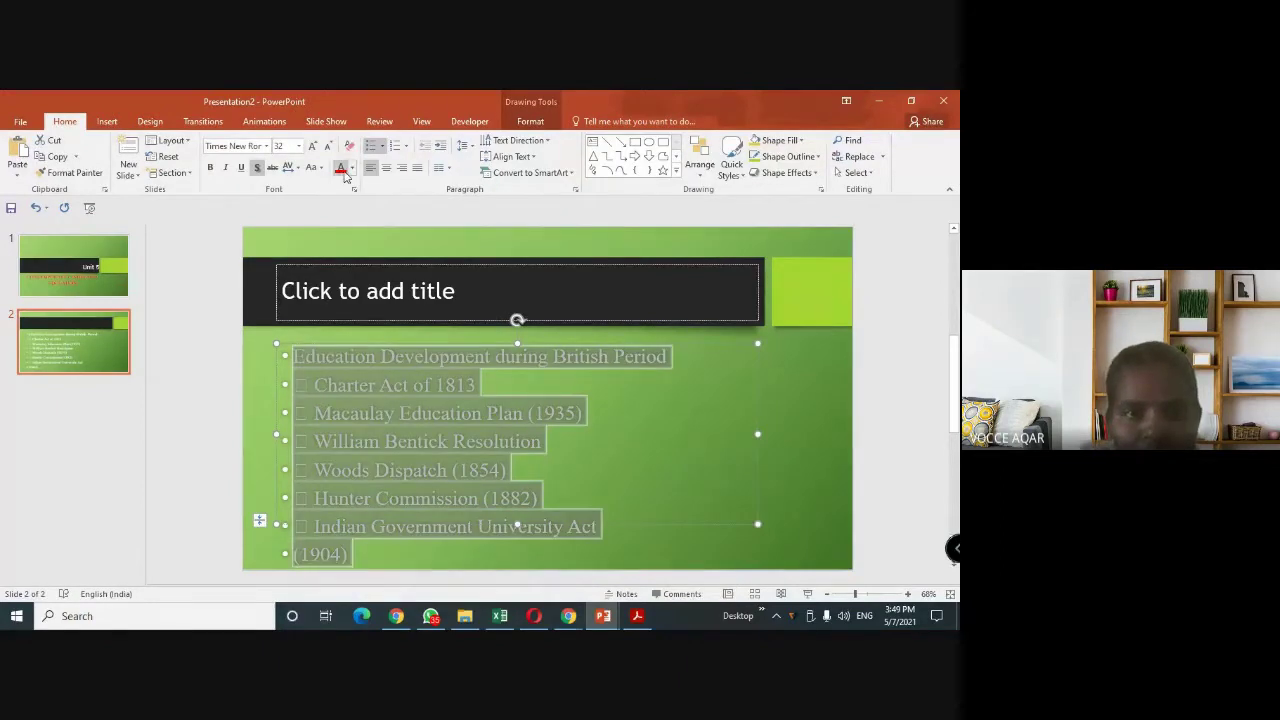
left_click(341, 168)
left_click(211, 168)
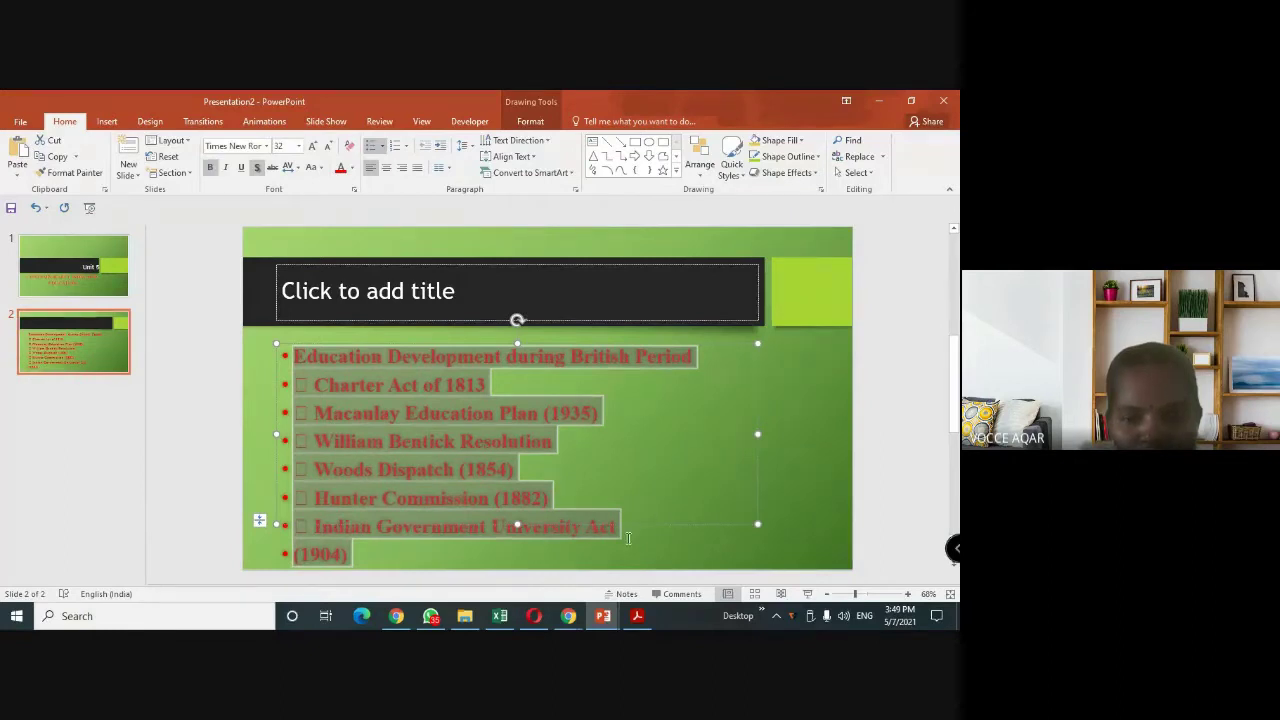
left_click(626, 518)
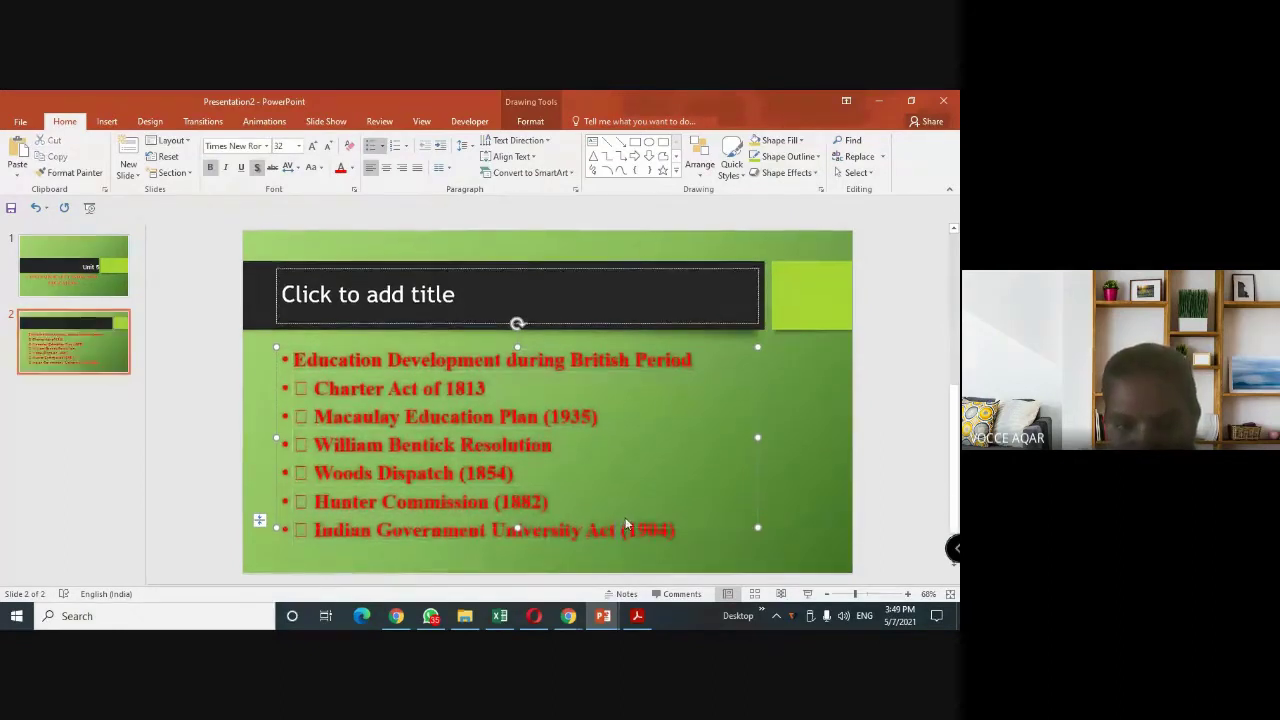
left_click(296, 359)
key("BackSpace")
key("Down")
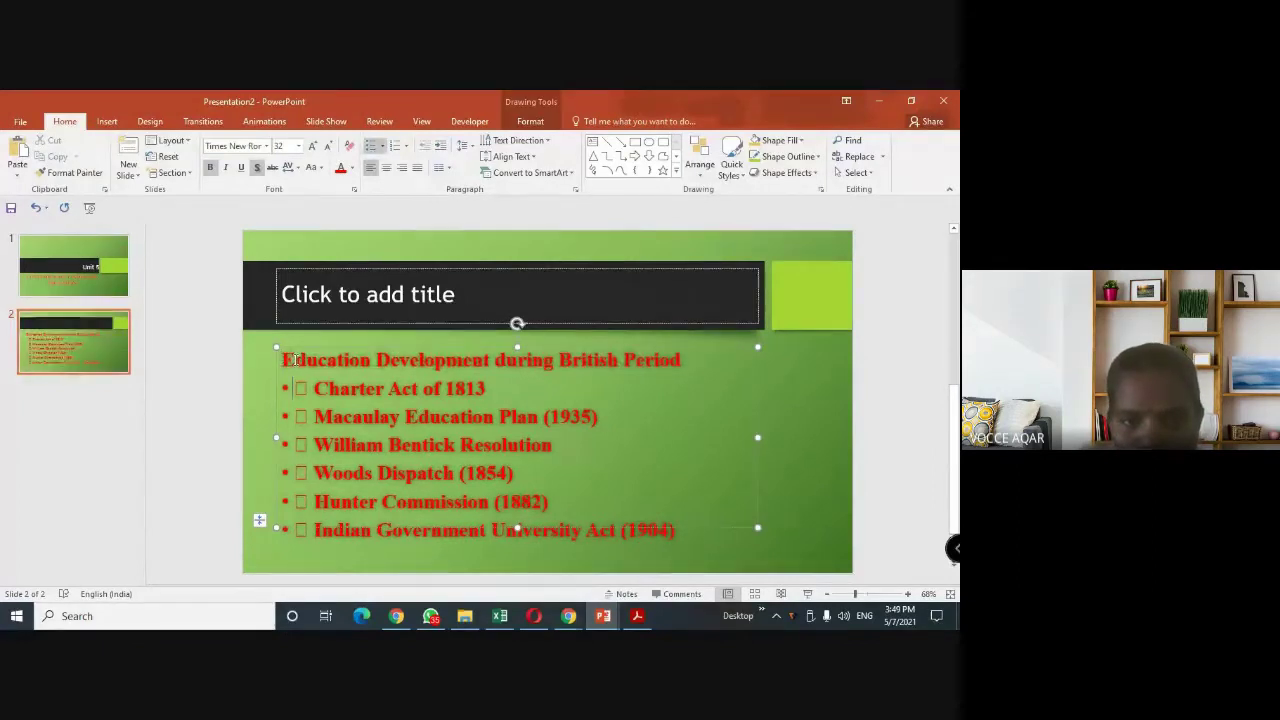
key("BackSpace")
key("Down")
key("BackSpace")
key("Down")
key("BackSpace")
key("Down")
key("BackSpace")
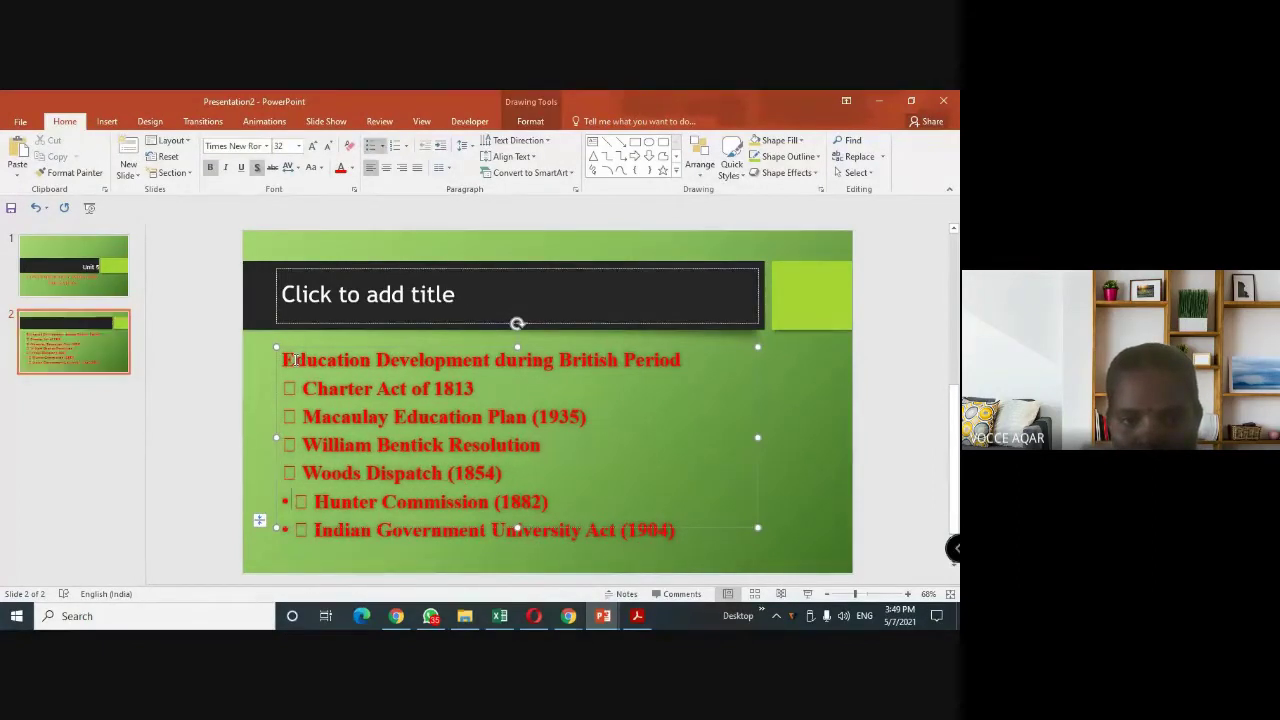
key("Down")
key("BackSpace")
key("BackSpace")
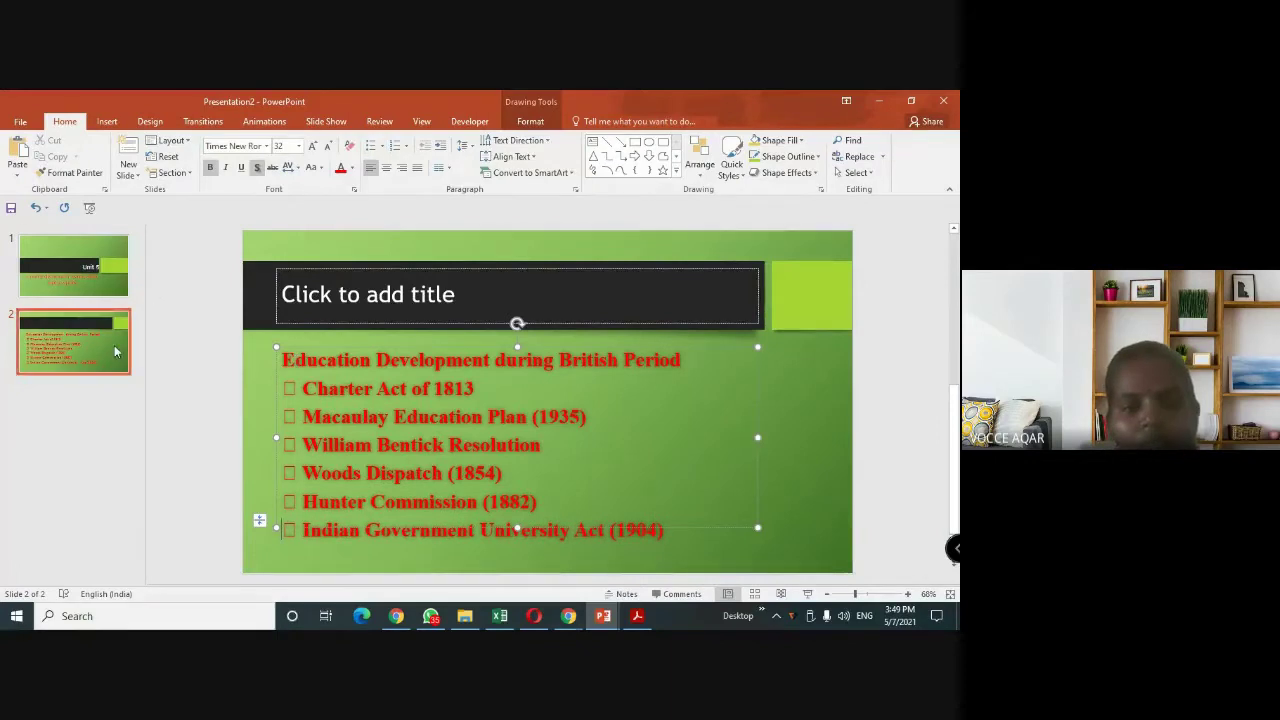
left_click(112, 347)
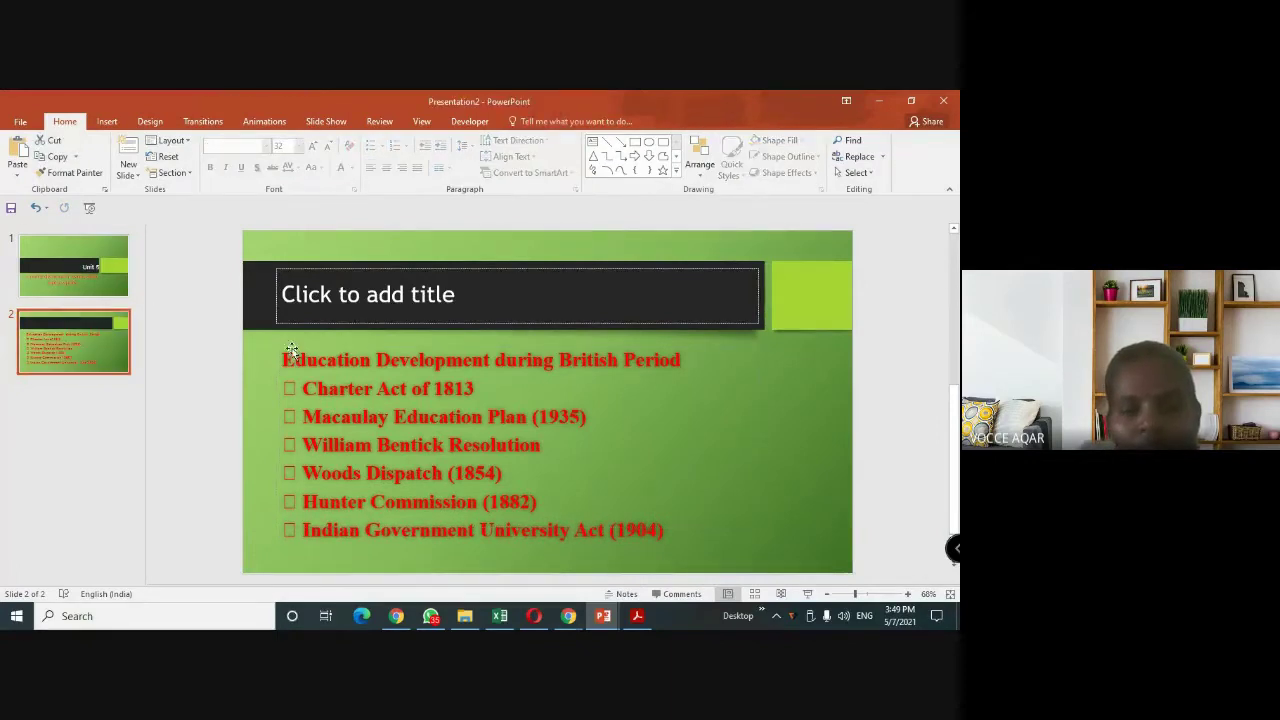
Select the 'Education Development during British Period' heading and browse animation effects without applying one.
mouse_move(475, 358)
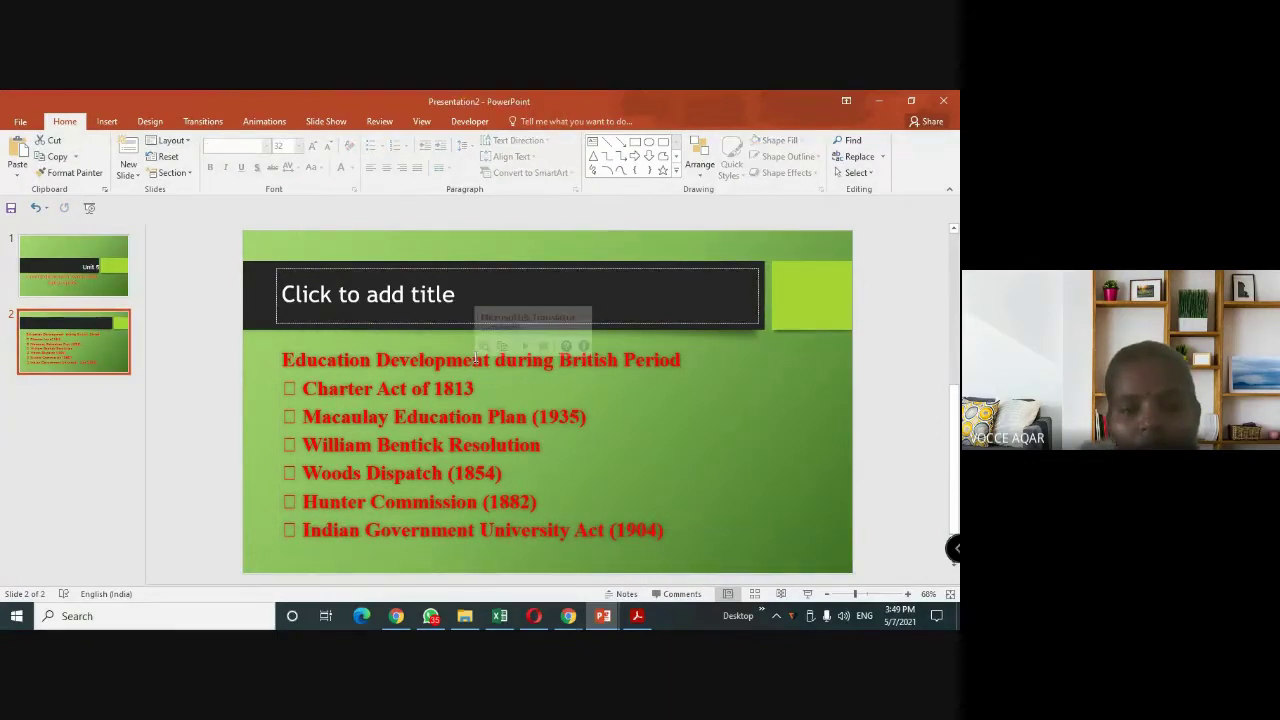
left_click(444, 487)
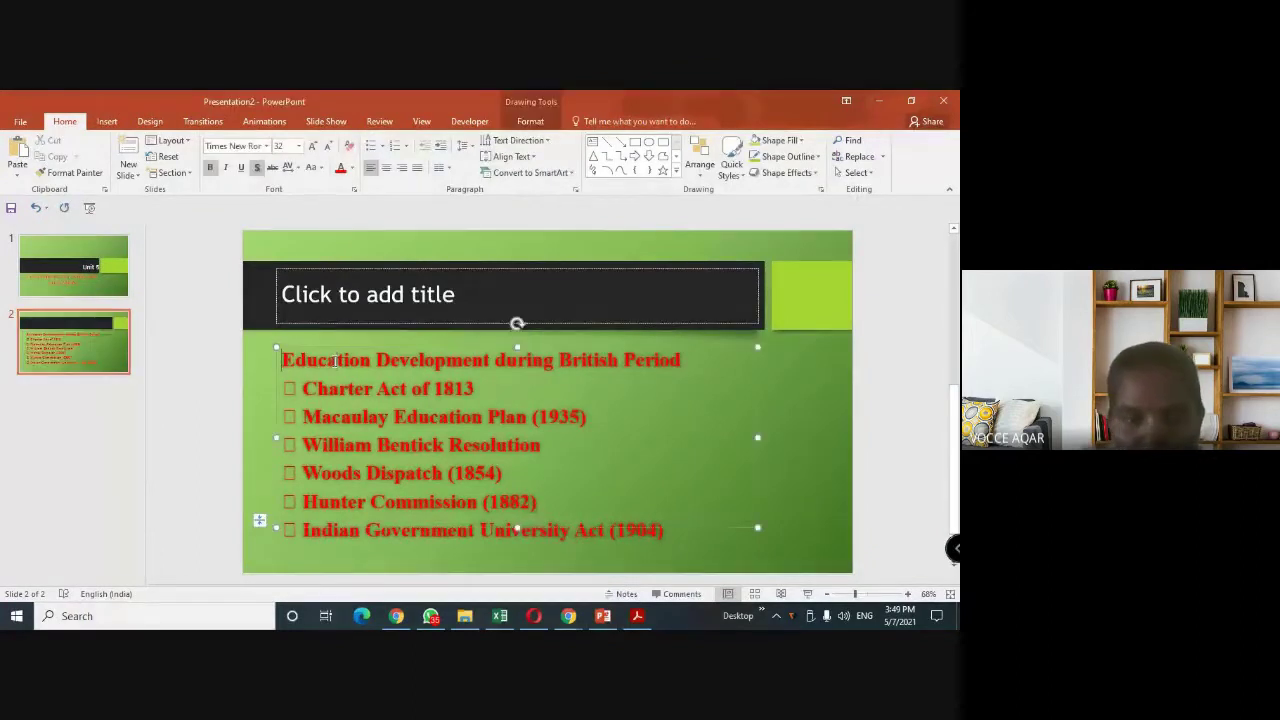
triple_click(333, 362)
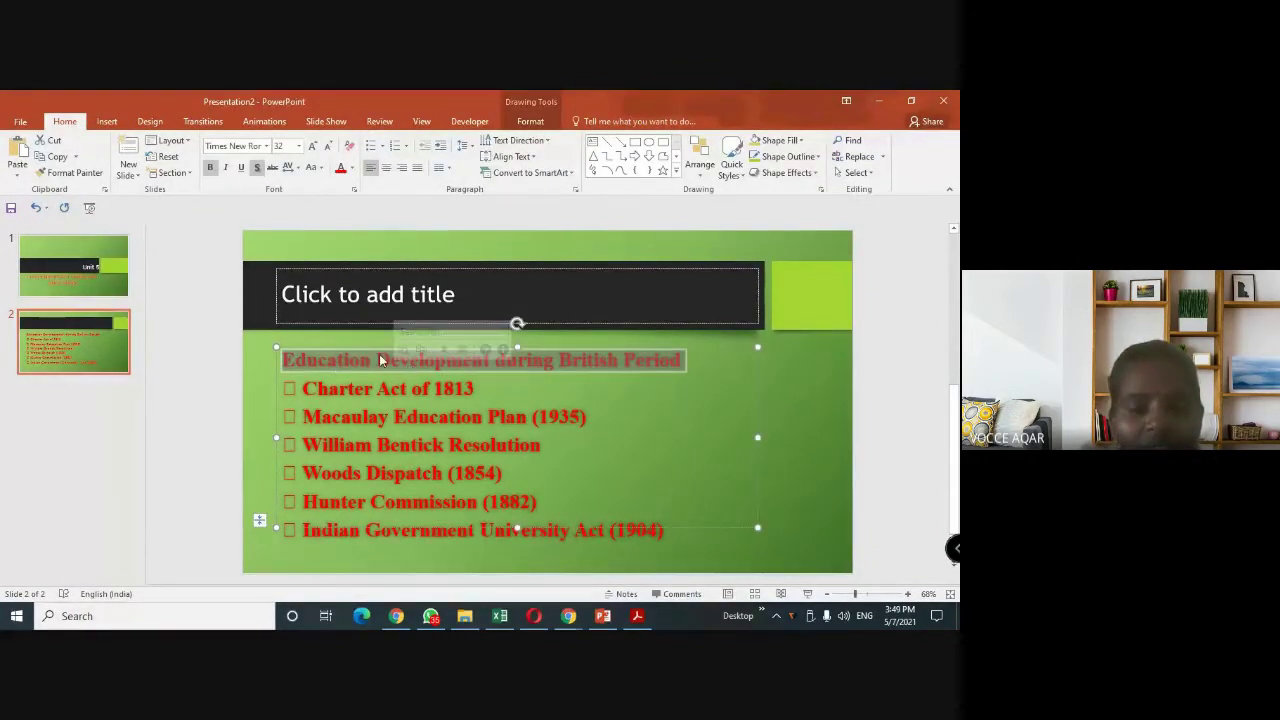
left_click(266, 121)
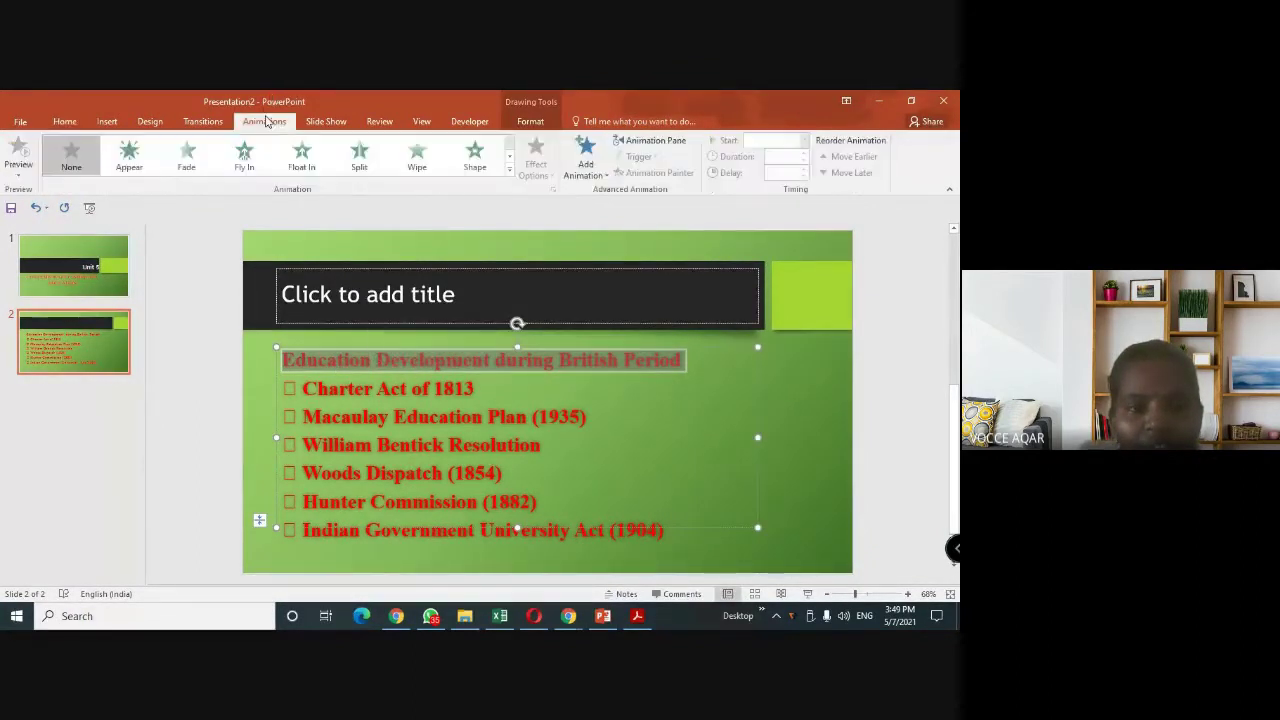
left_click(510, 170)
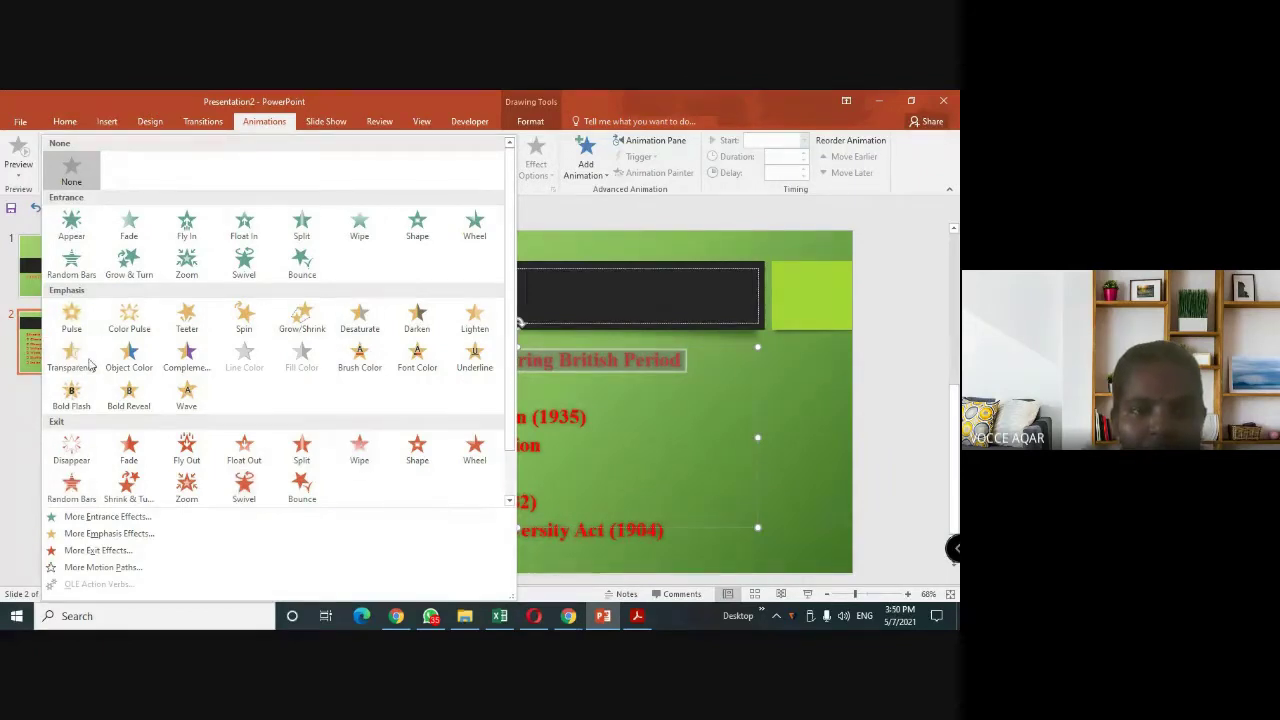
left_click(600, 366)
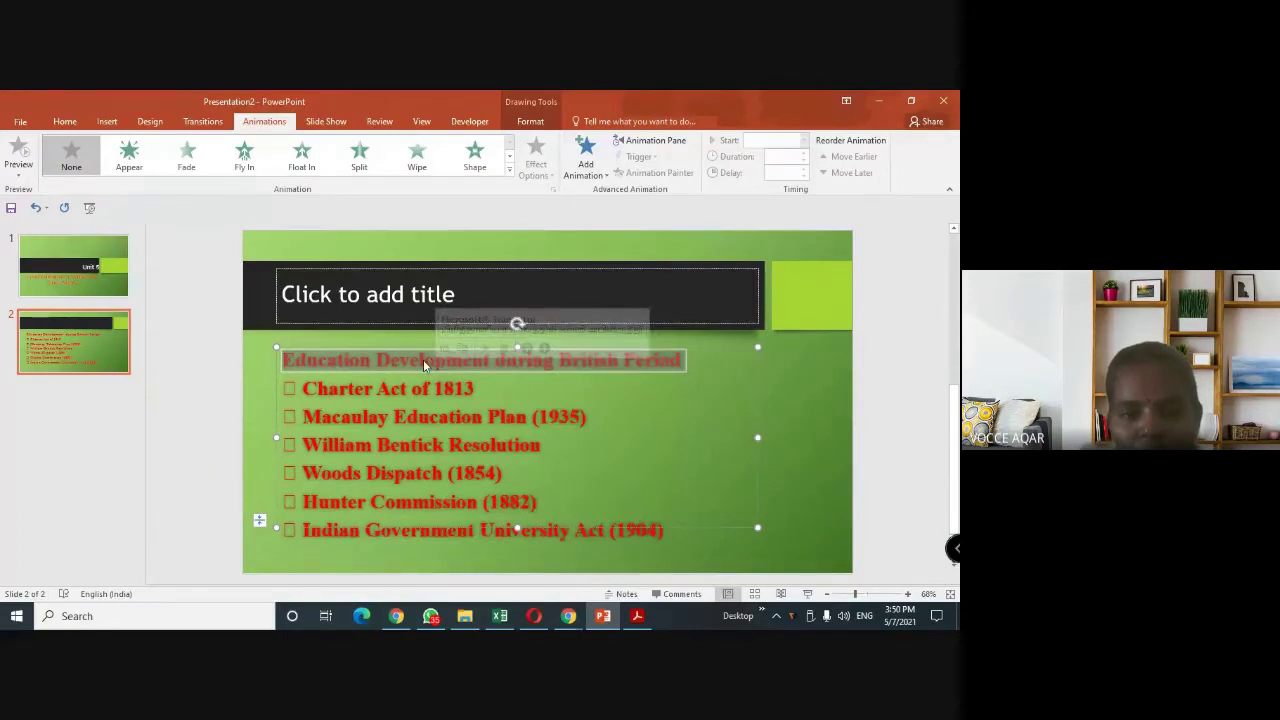
Show the English-to-Tamil translation of the selected heading in the Research pane.
mouse_move(425, 363)
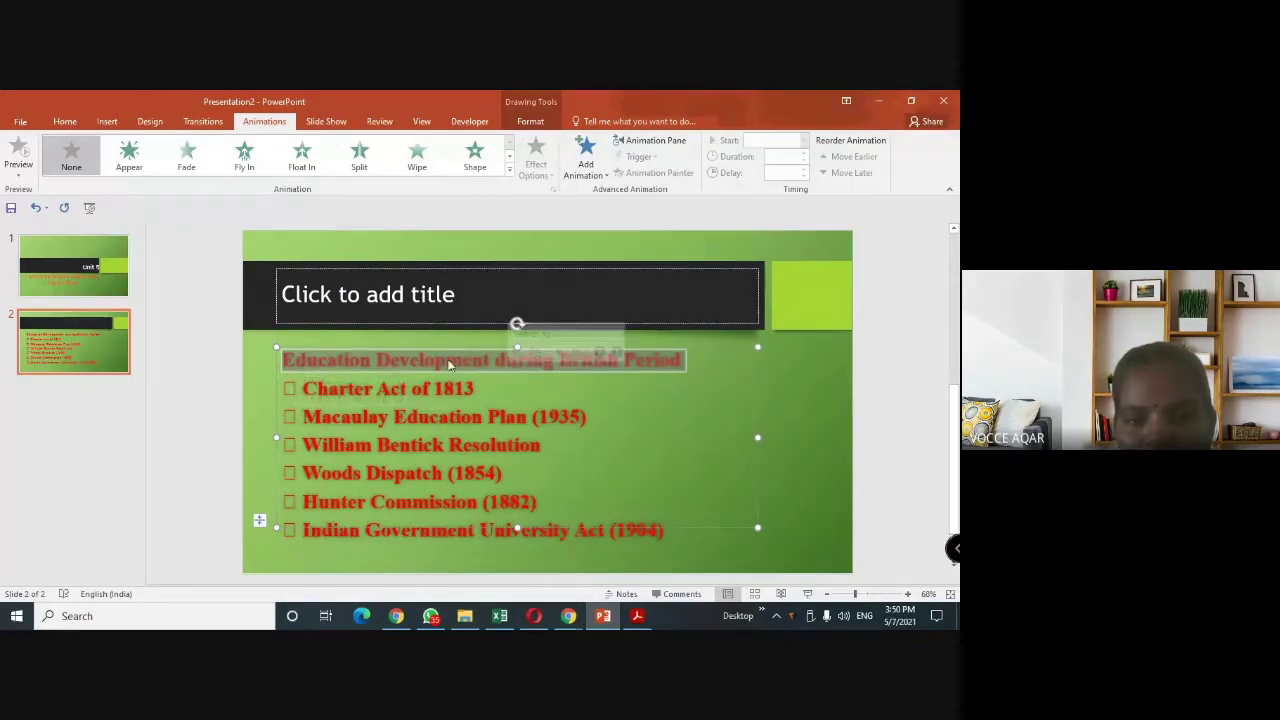
mouse_move(553, 332)
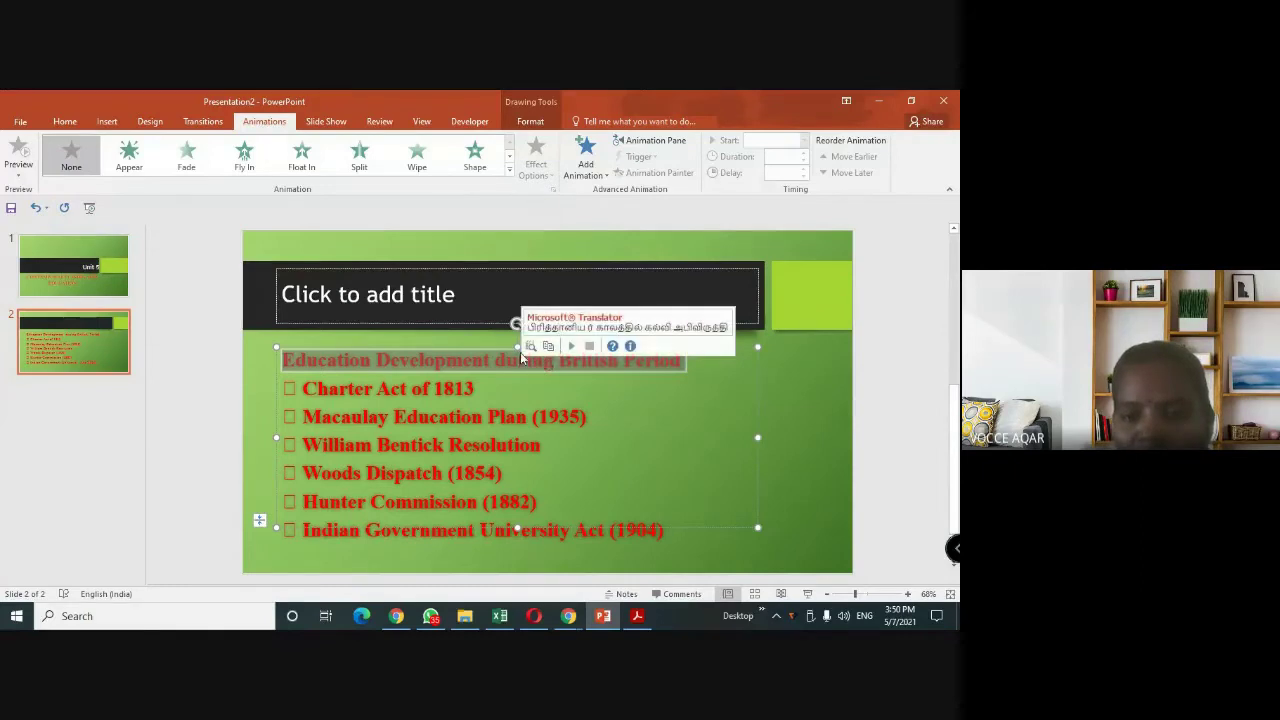
left_click(531, 347)
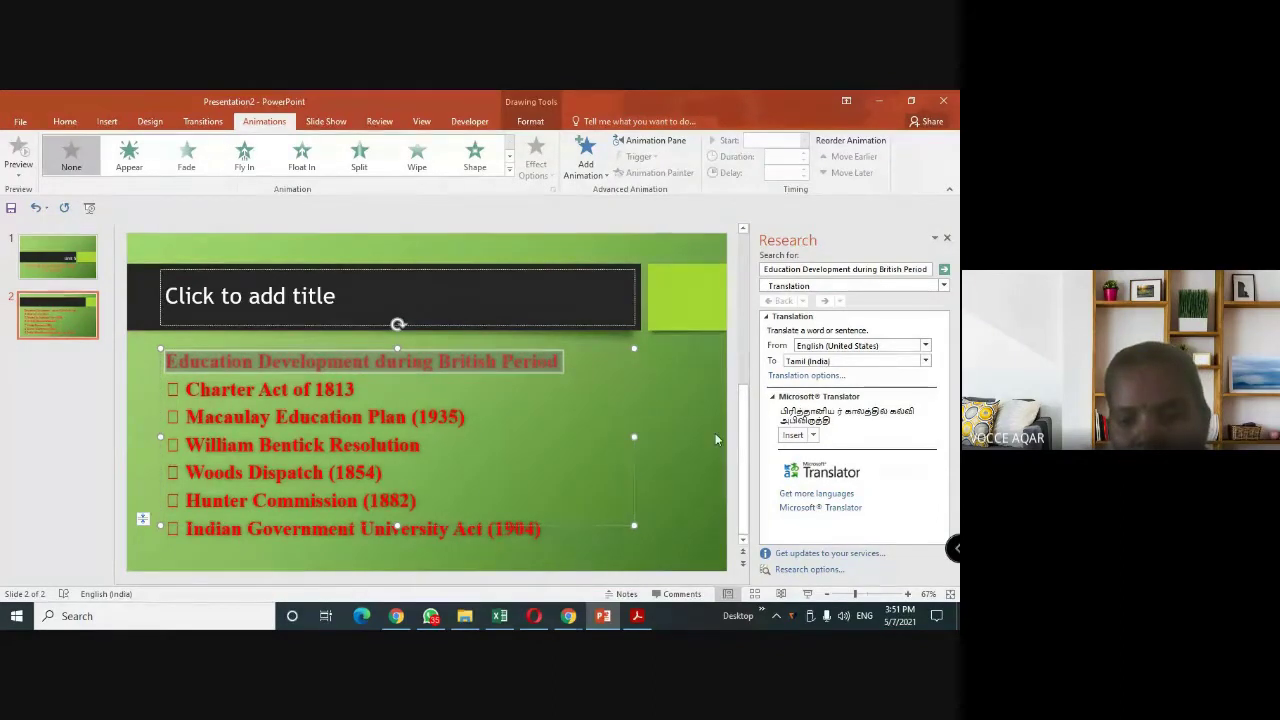
mouse_move(280, 364)
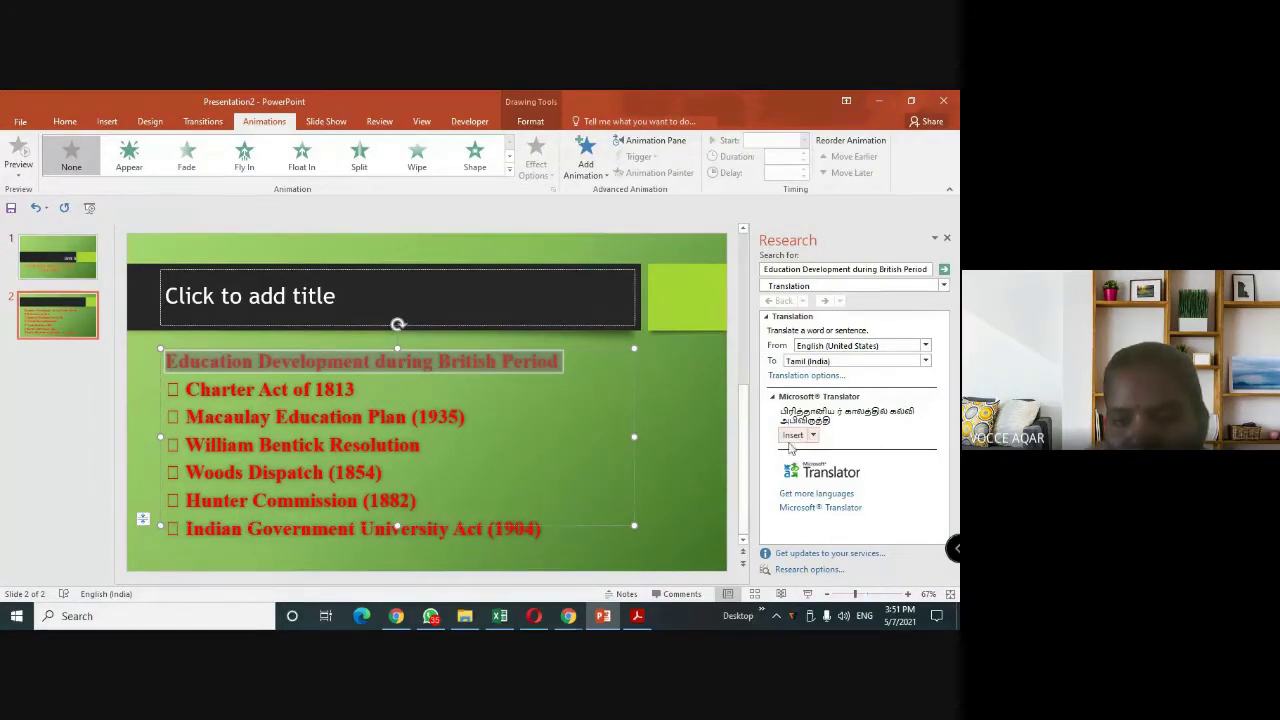
left_click(794, 439)
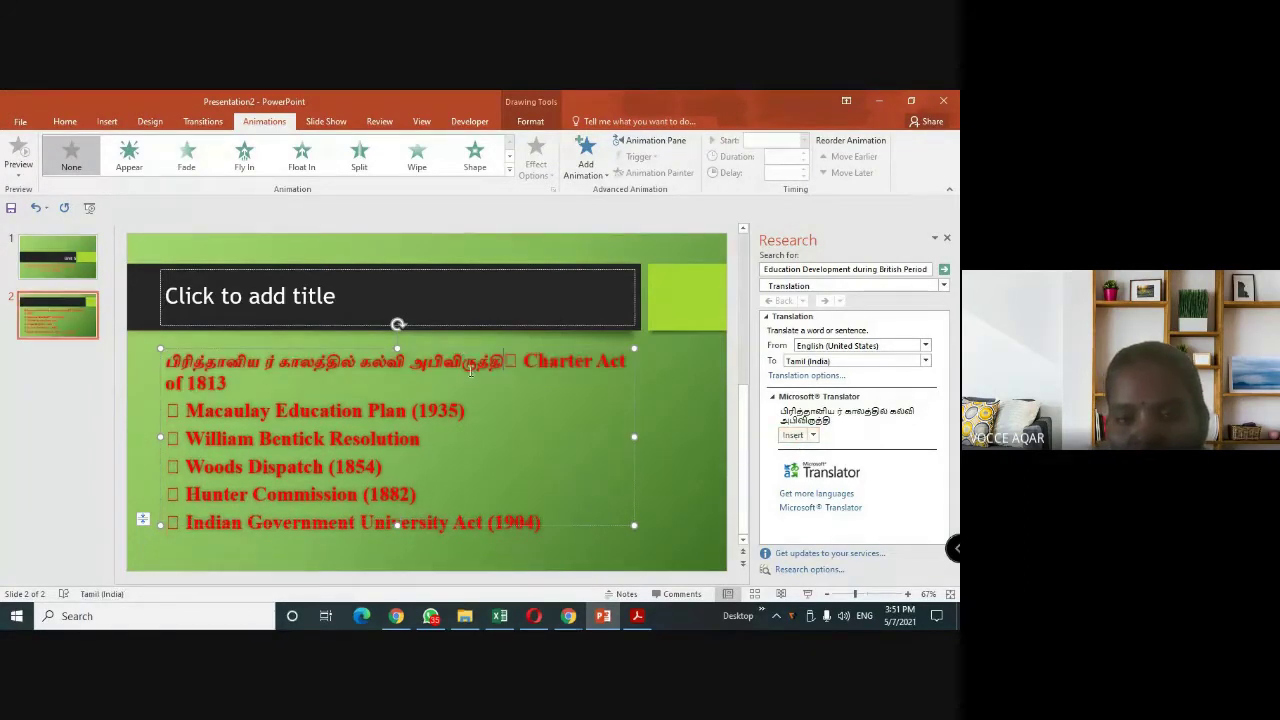
mouse_move(397, 420)
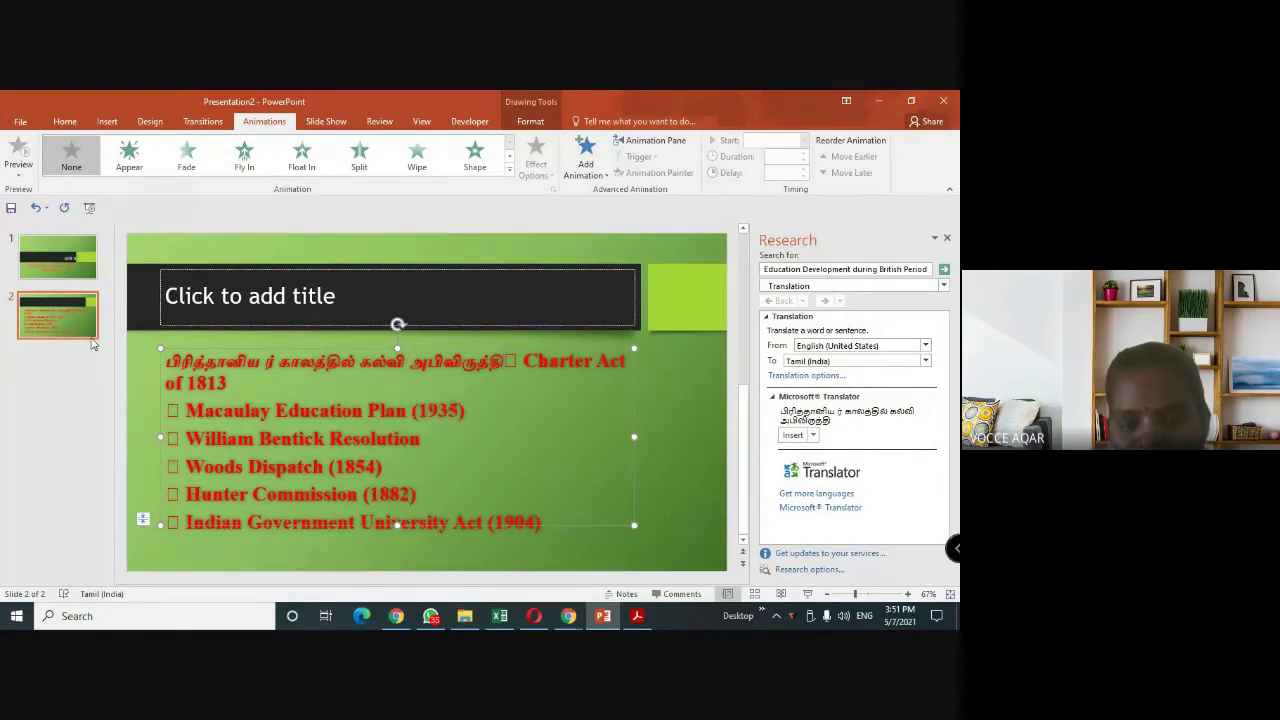
key("Return")
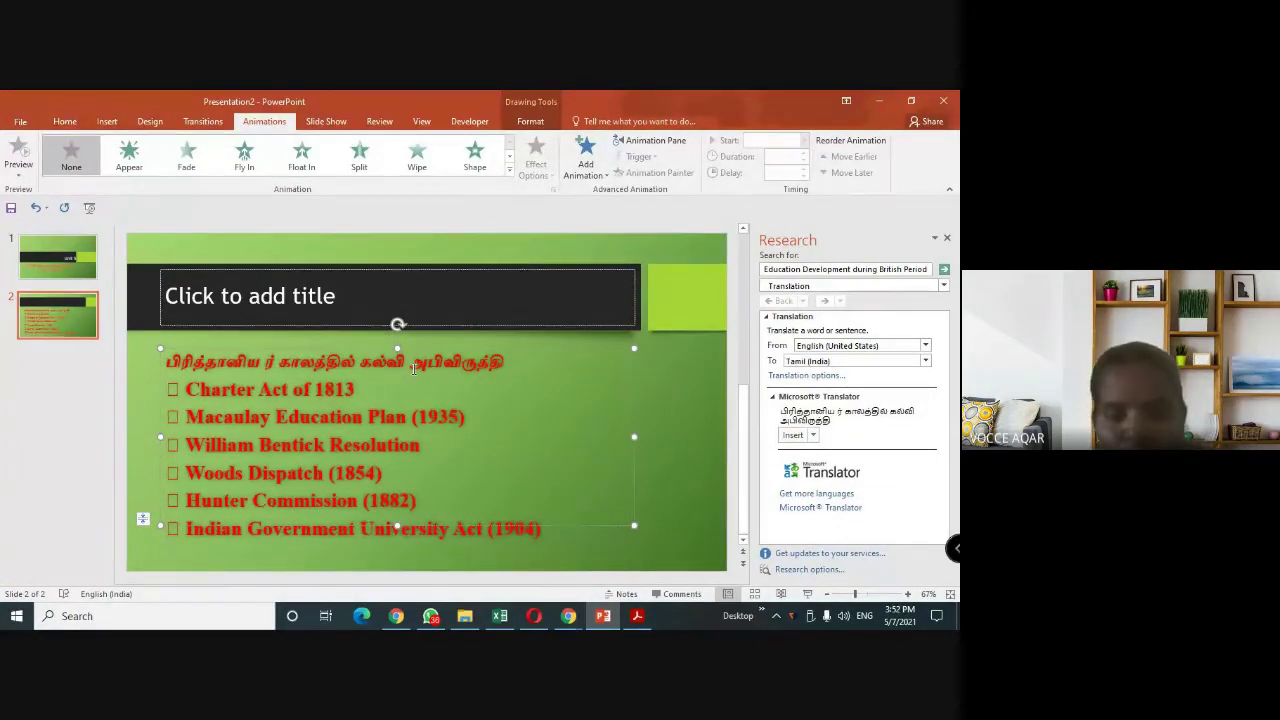
key("BackSpace")
key("ctrl+z")
key("ctrl+z")
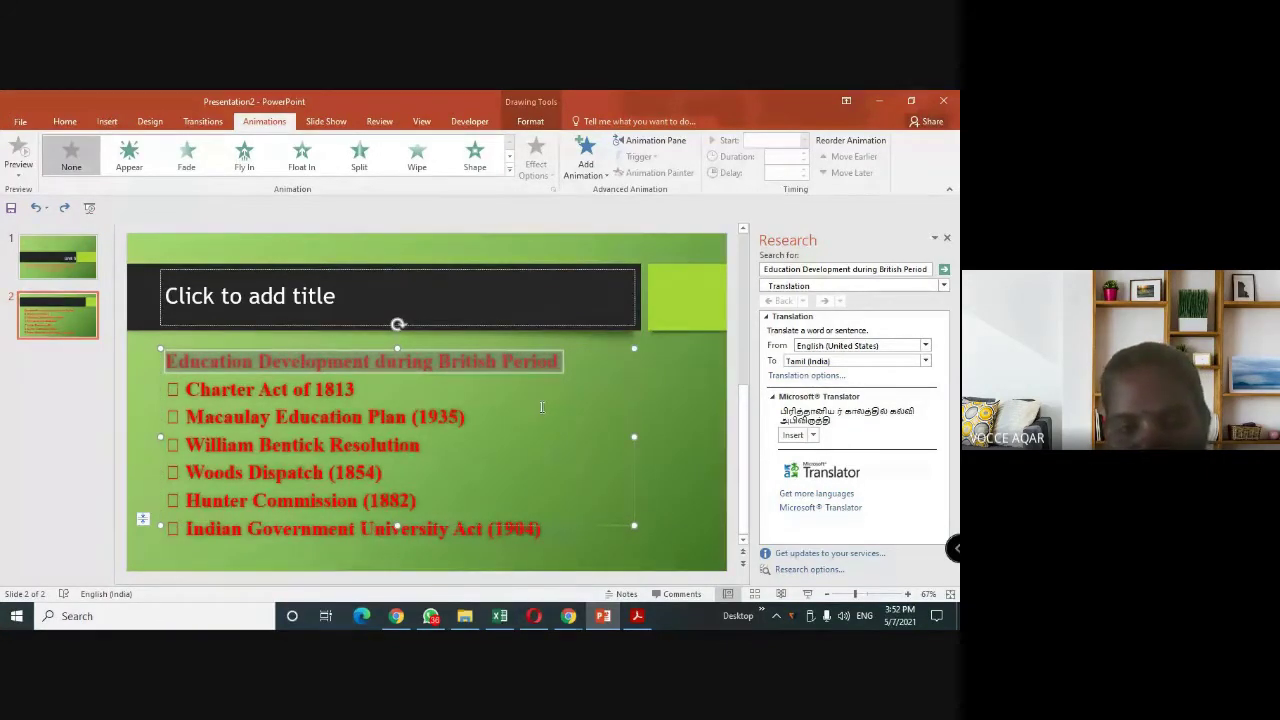
key("super")
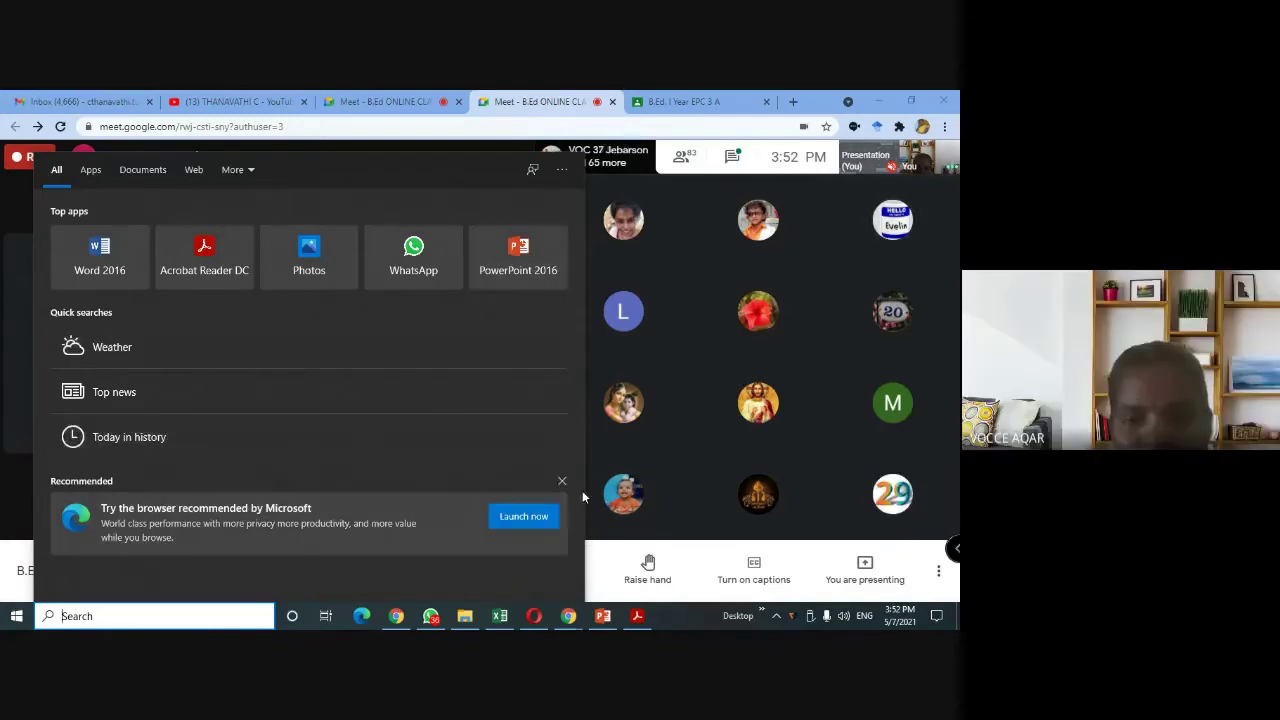
left_click(649, 381)
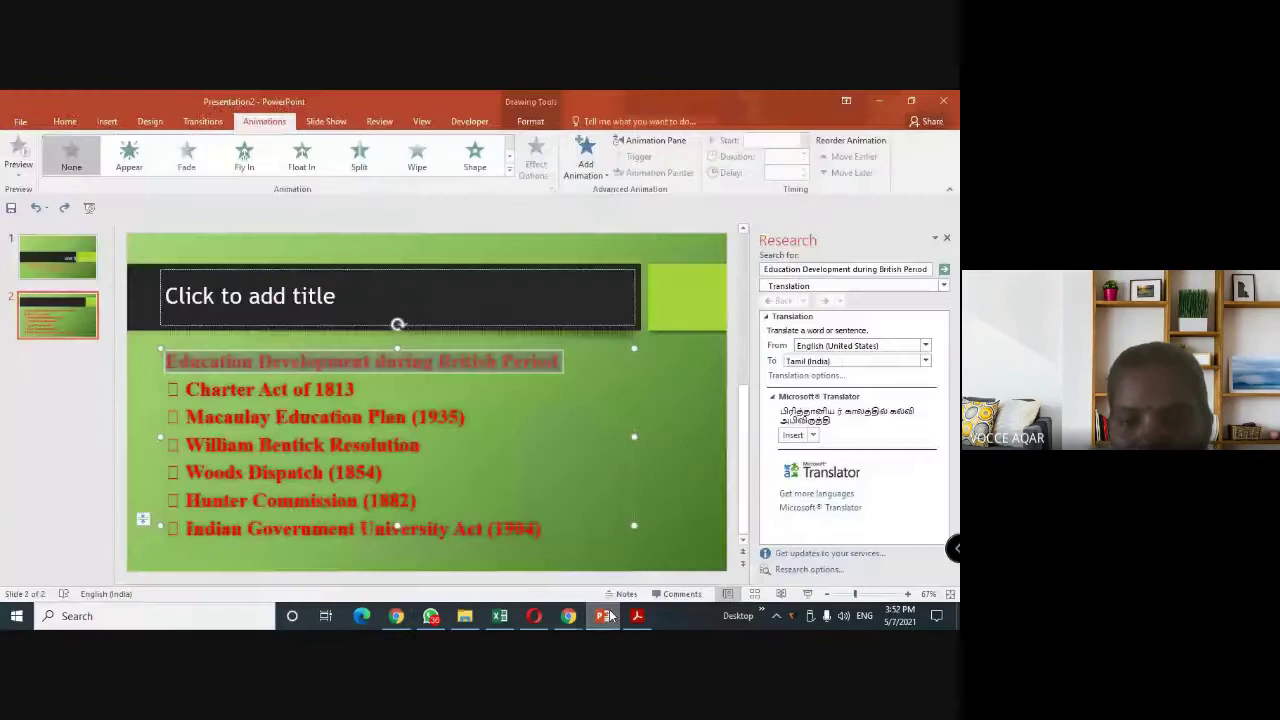
left_click(603, 615)
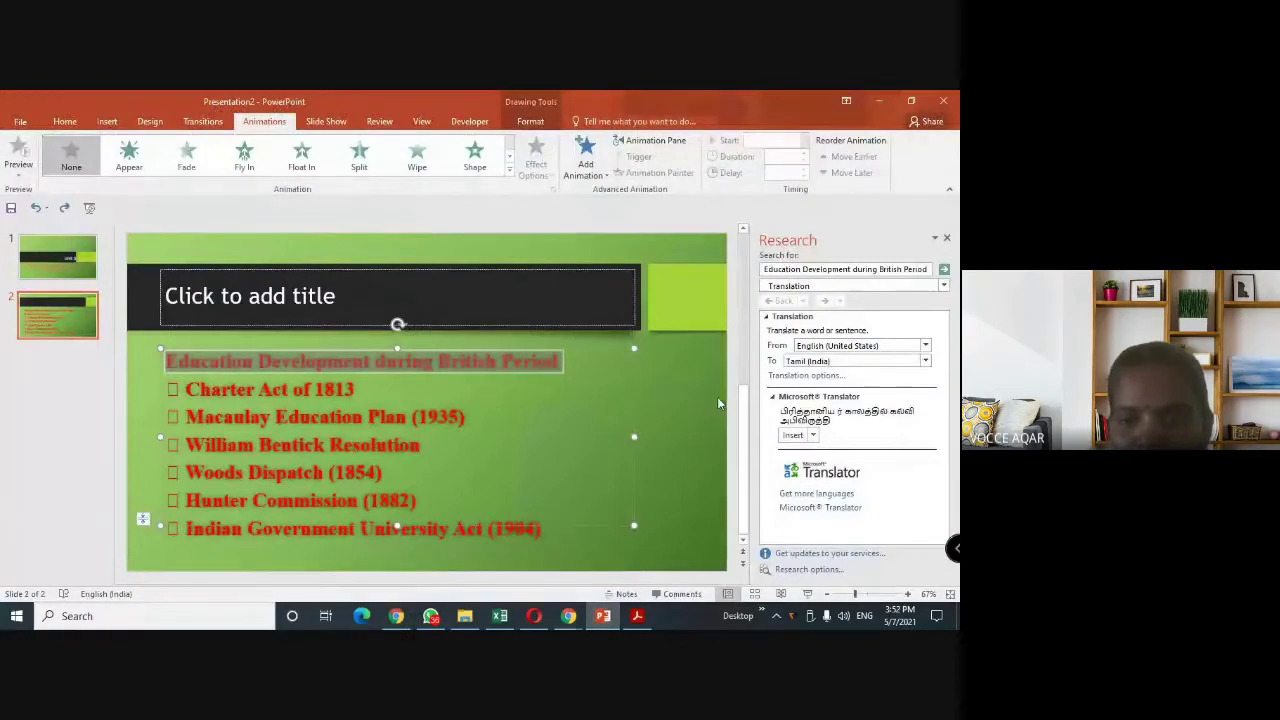
Apply the Float In entrance animation to the selected heading.
left_click(509, 172)
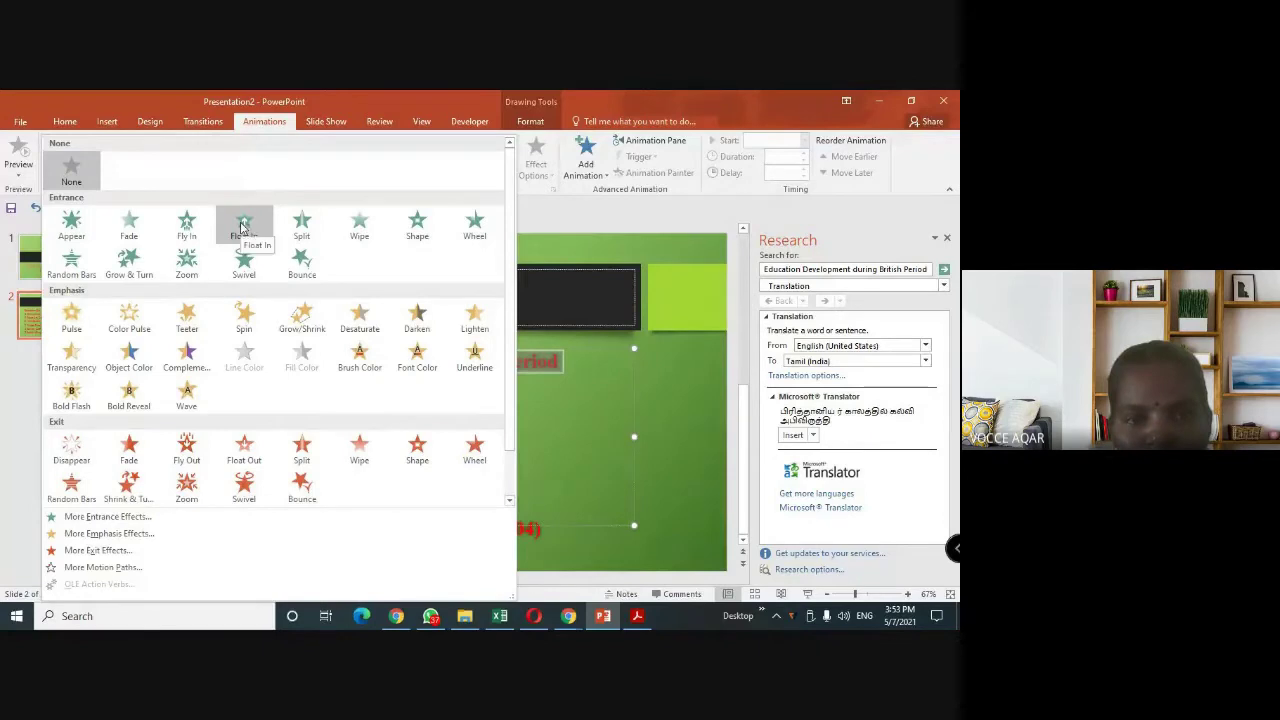
left_click(242, 229)
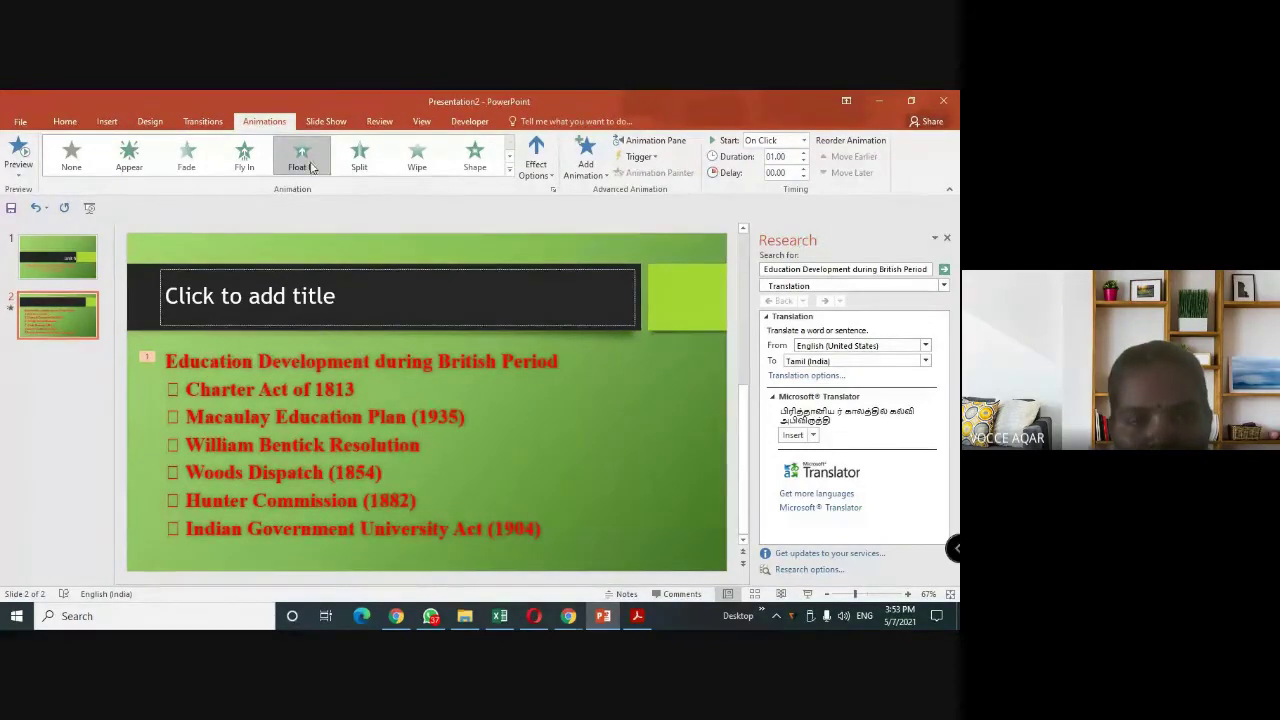
Give the 'Charter Act of 1813' line a Grow/Shrink emphasis animation.
triple_click(217, 391)
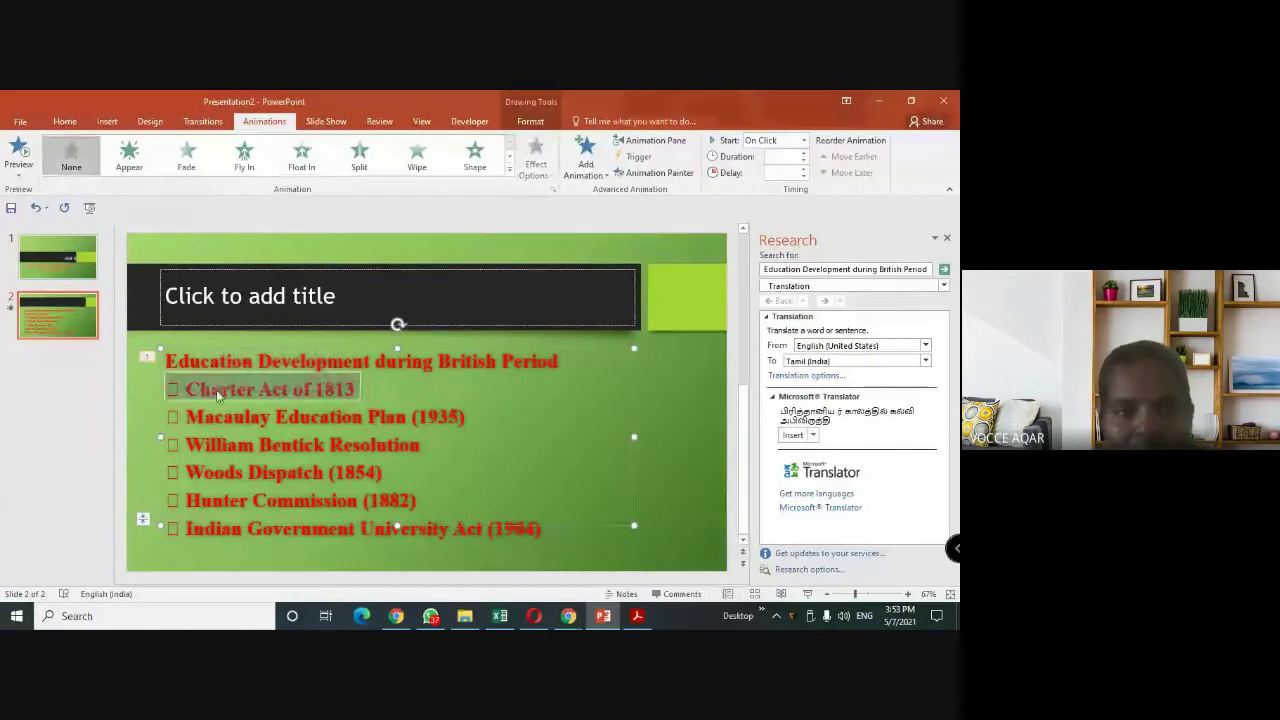
left_click(508, 168)
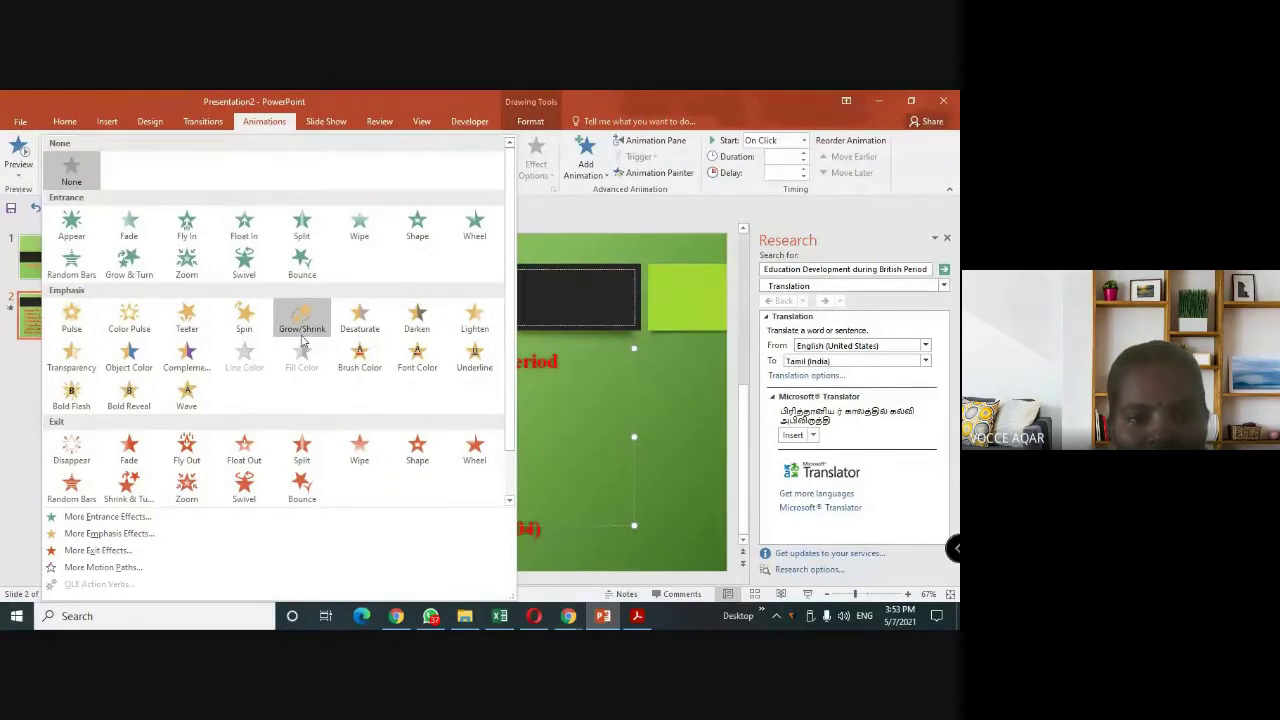
left_click(302, 320)
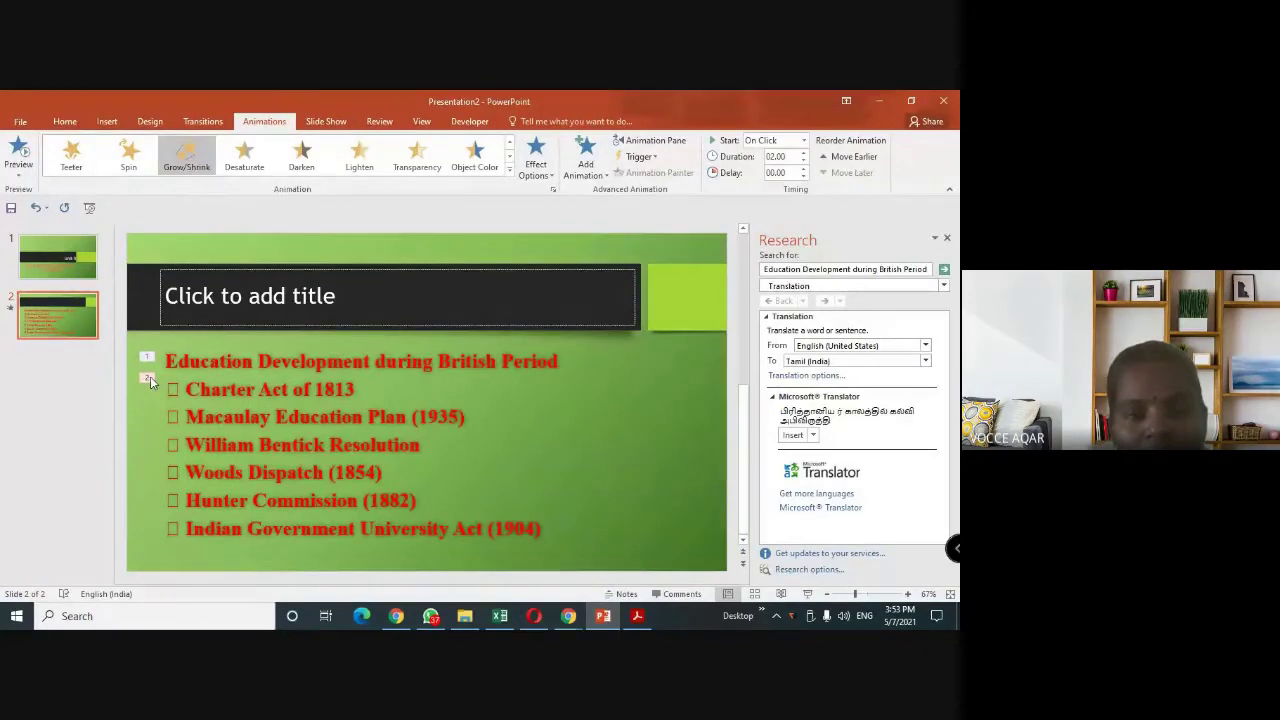
Give the 'Macaulay Education Plan (1935)' line a Darken emphasis animation.
left_click(190, 416)
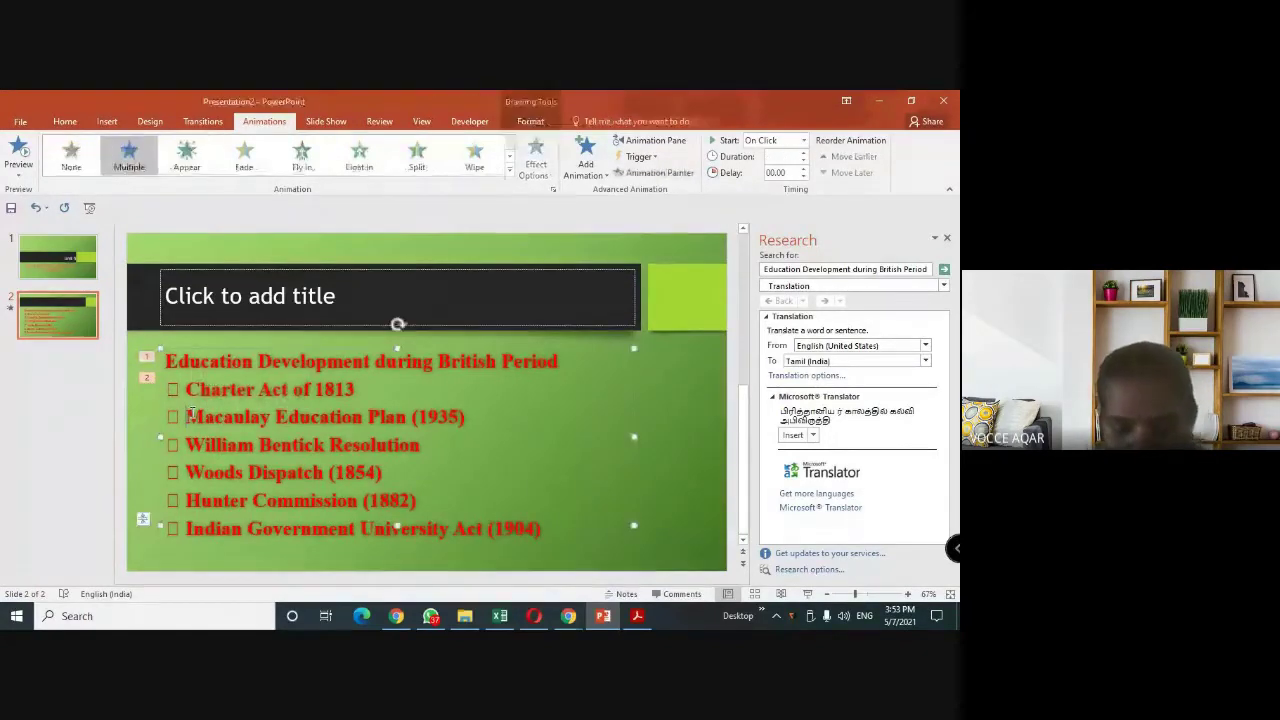
triple_click(190, 416)
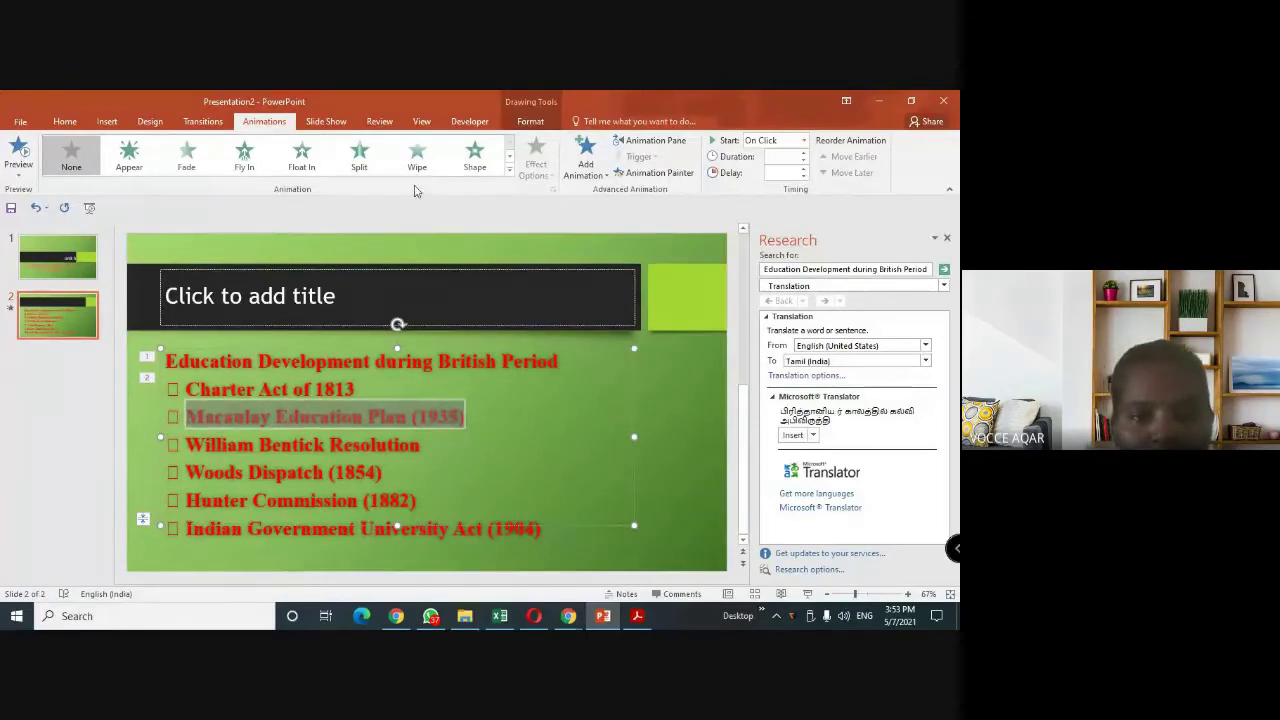
left_click(508, 170)
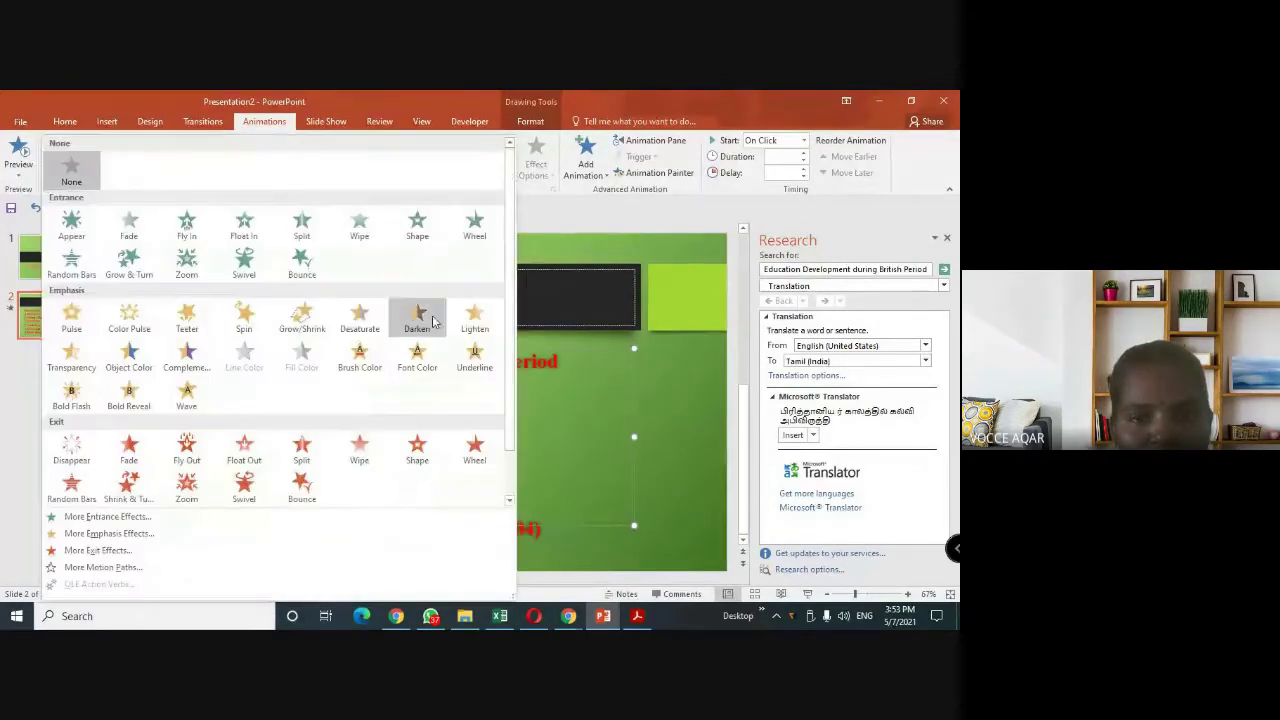
left_click(428, 326)
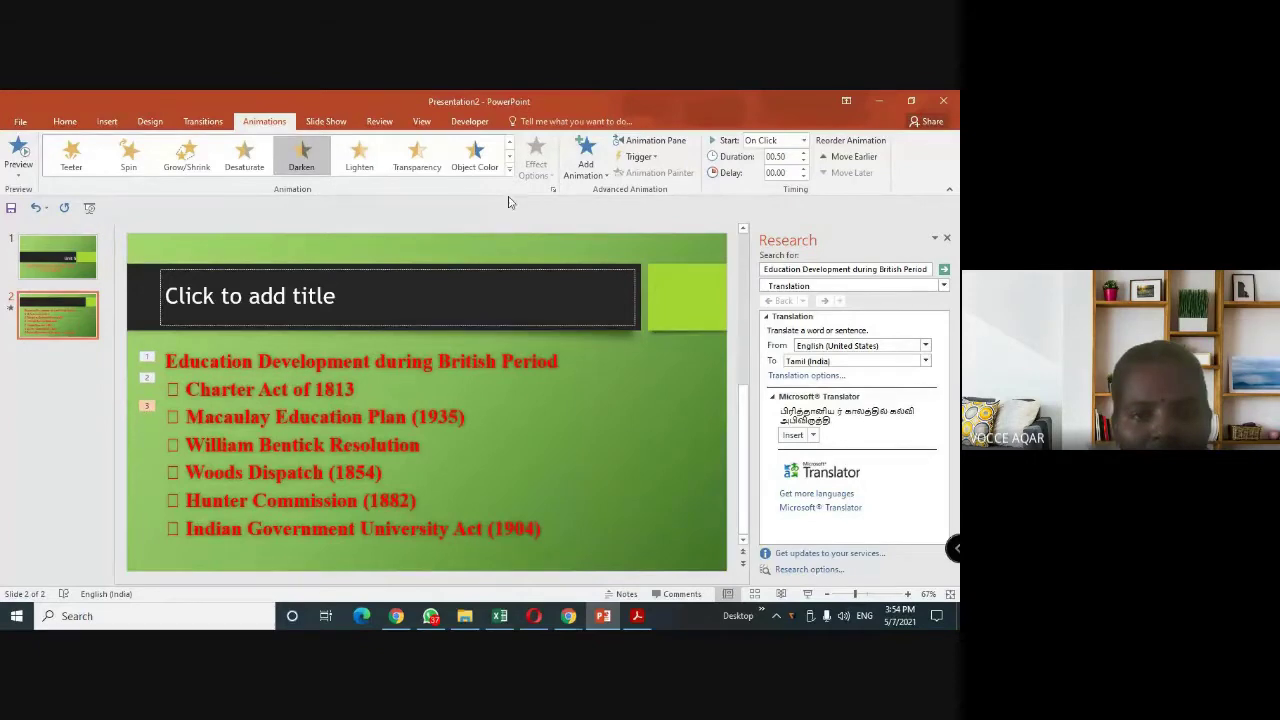
left_click(268, 447)
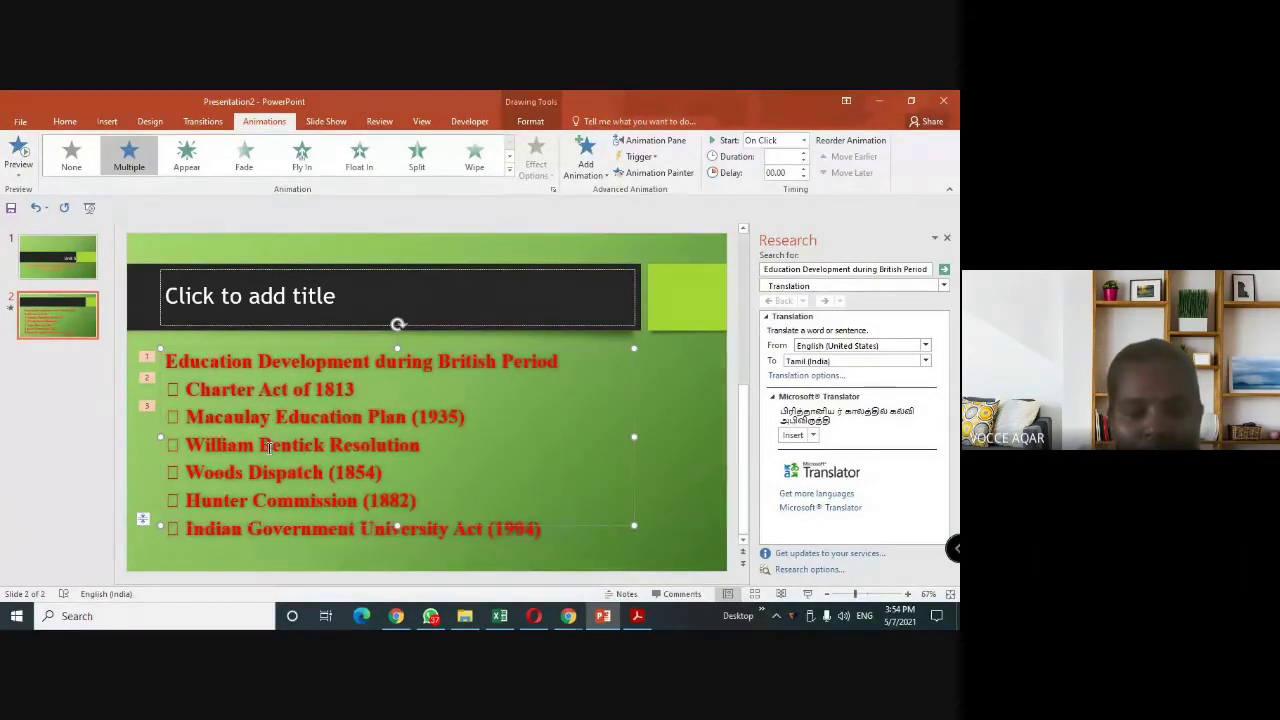
Apply the Fly Out exit animation to the 'William Bentick Resolution' line.
triple_click(268, 447)
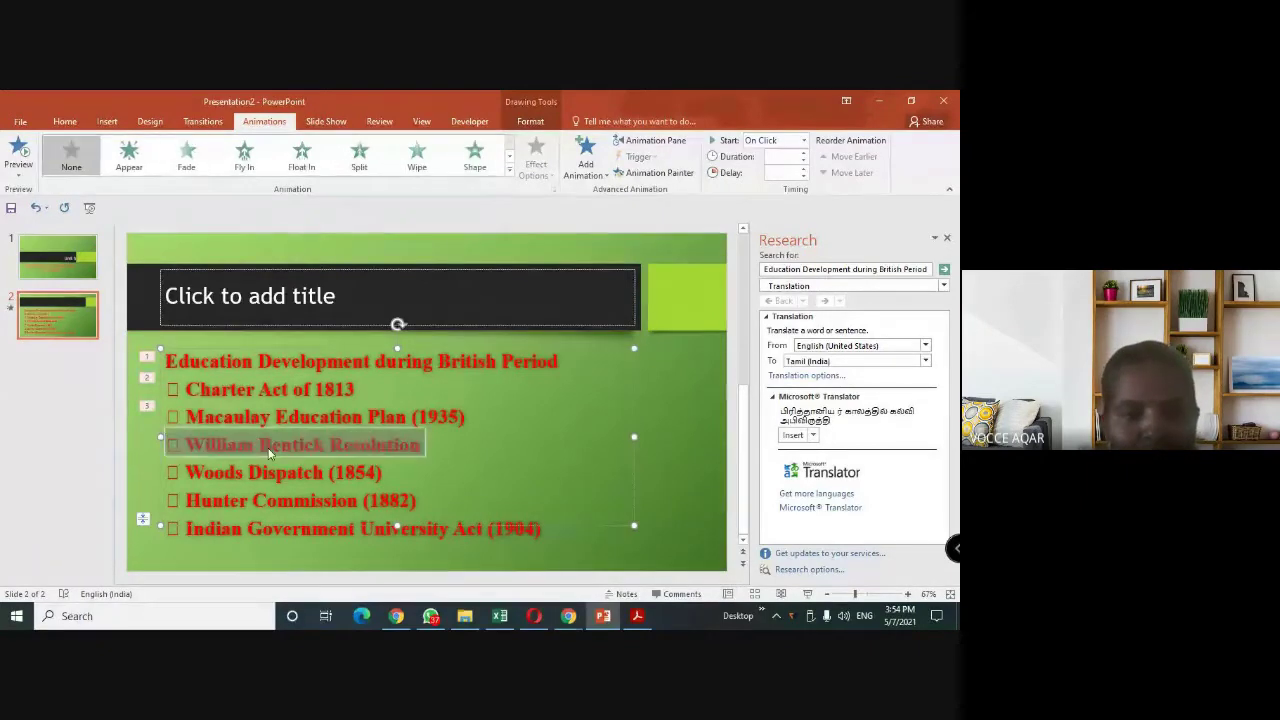
left_click(509, 169)
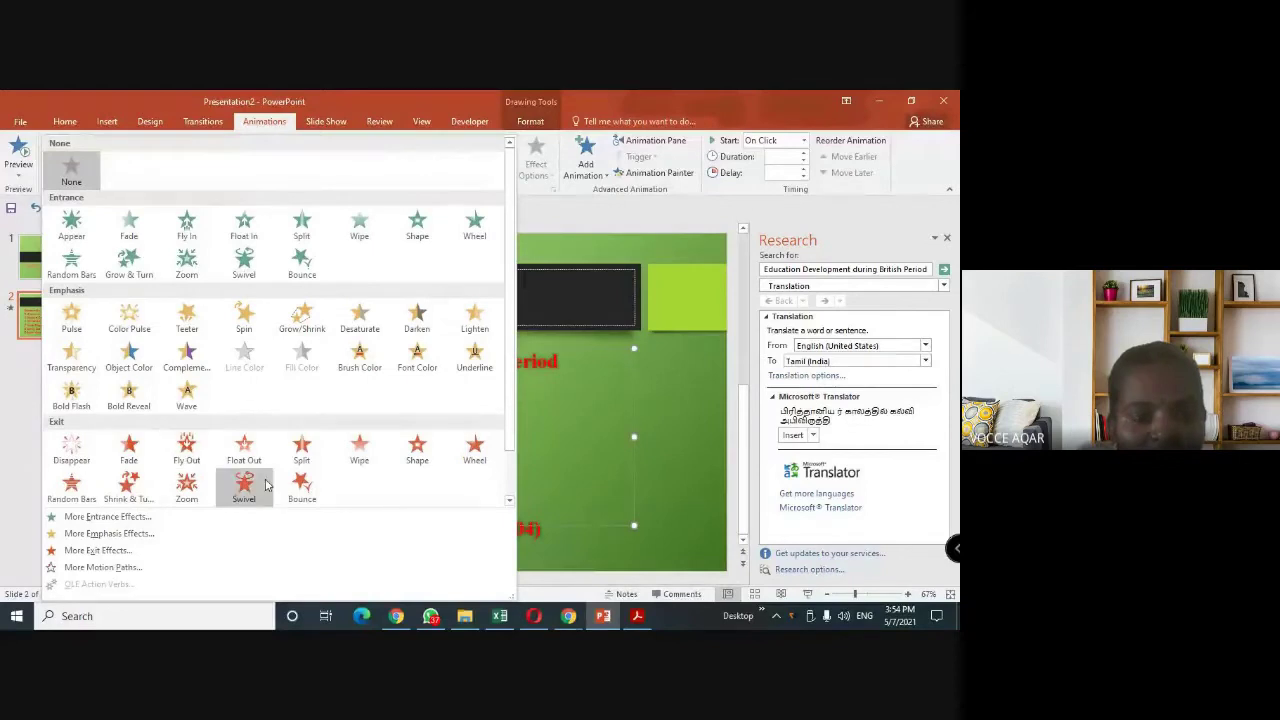
left_click(187, 450)
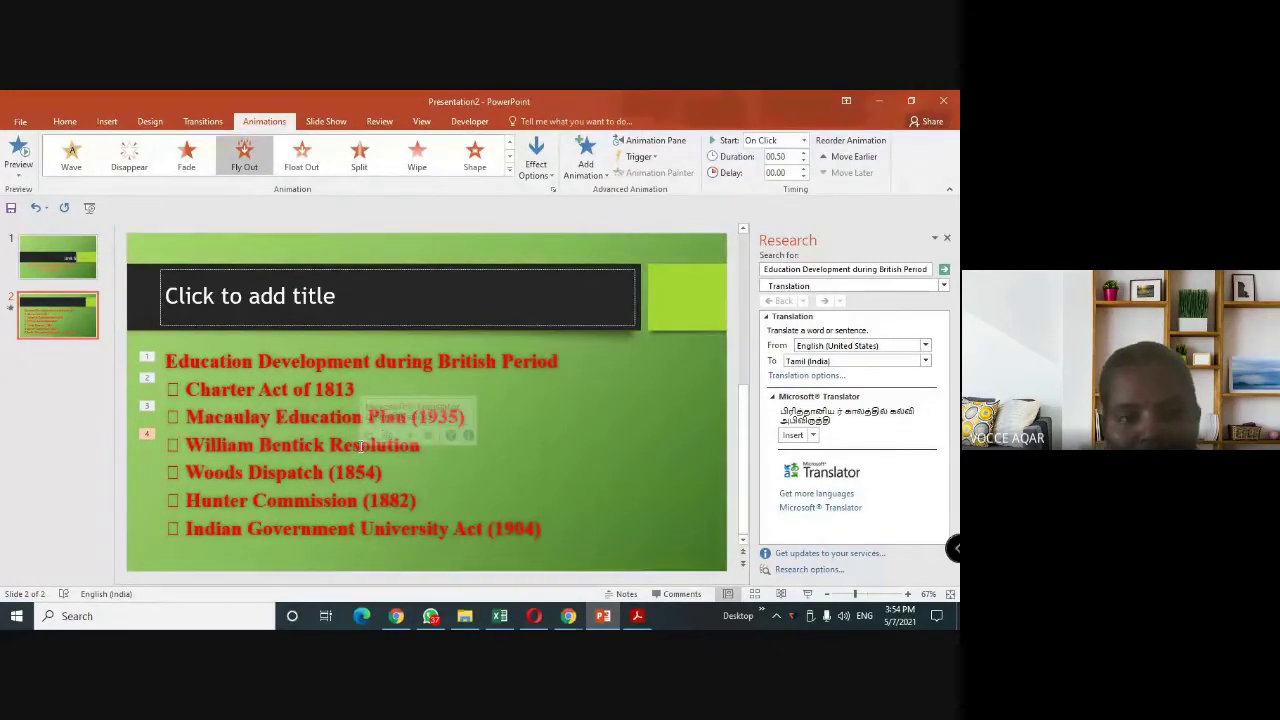
left_click(510, 171)
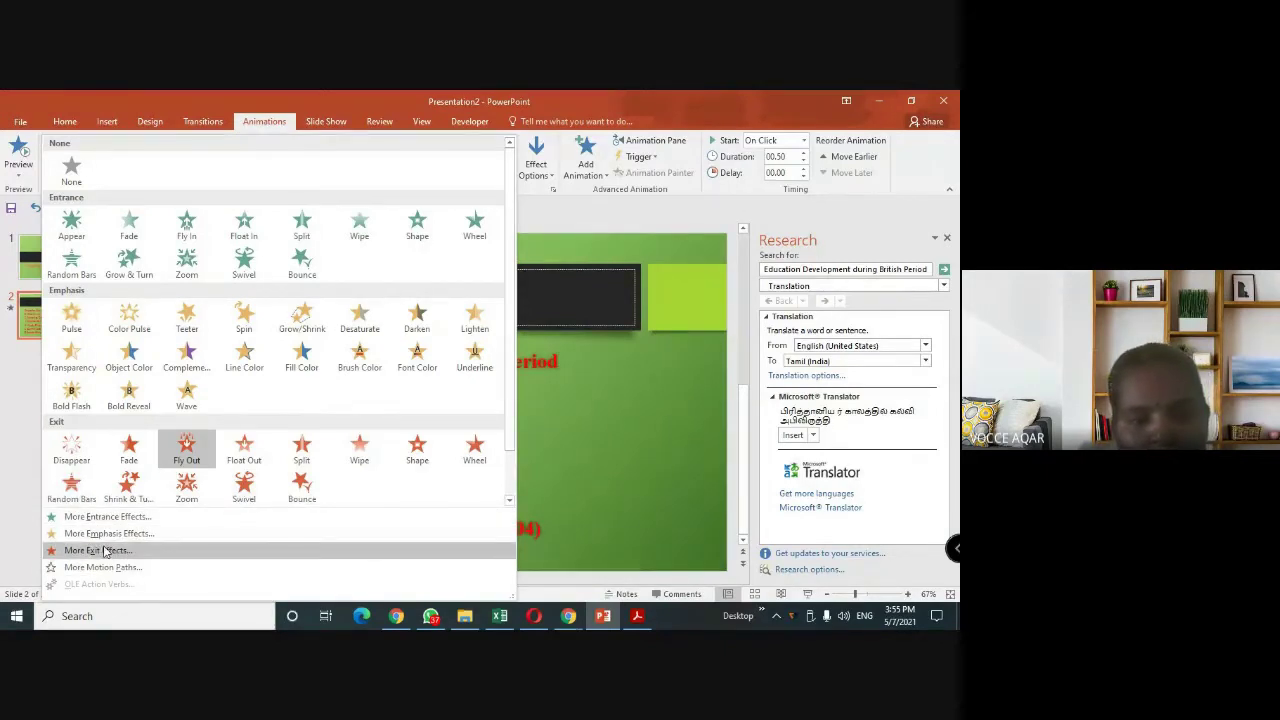
left_click(186, 447)
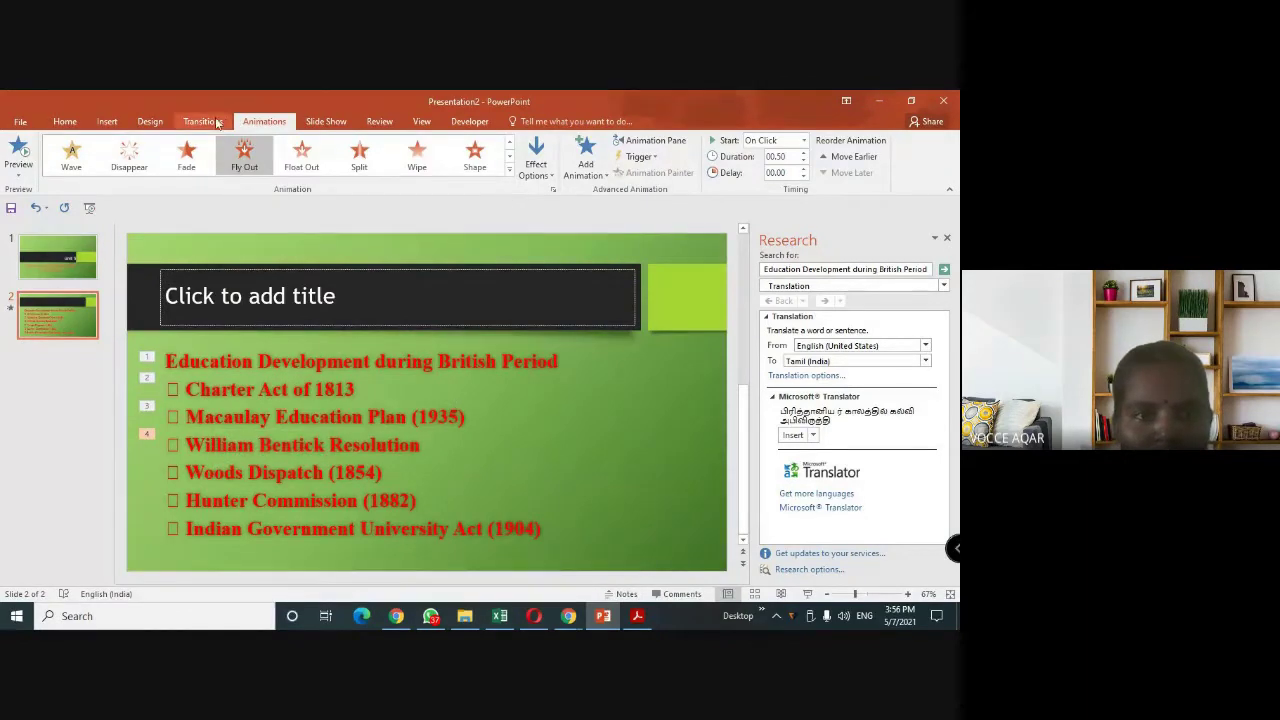
Add a Comparison-layout third slide, then bring up the PDF's page-4 Overview in Acrobat Reader.
left_click(217, 123)
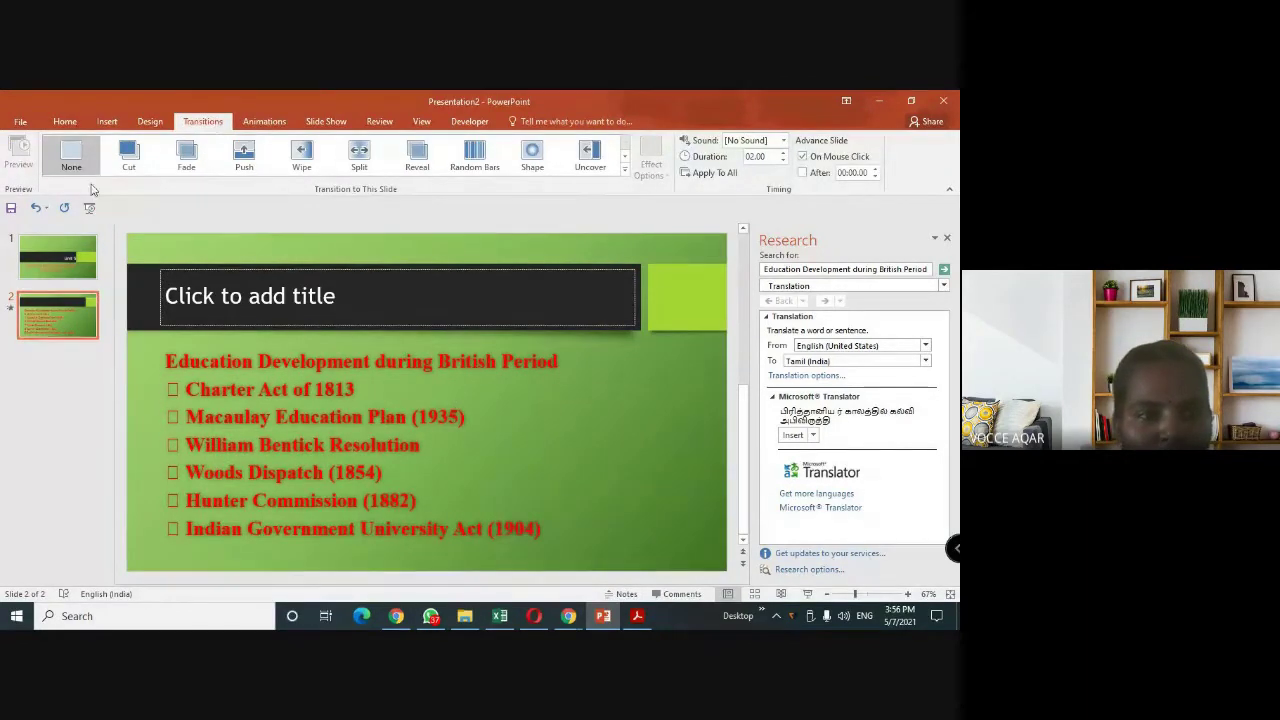
left_click(64, 121)
left_click(130, 172)
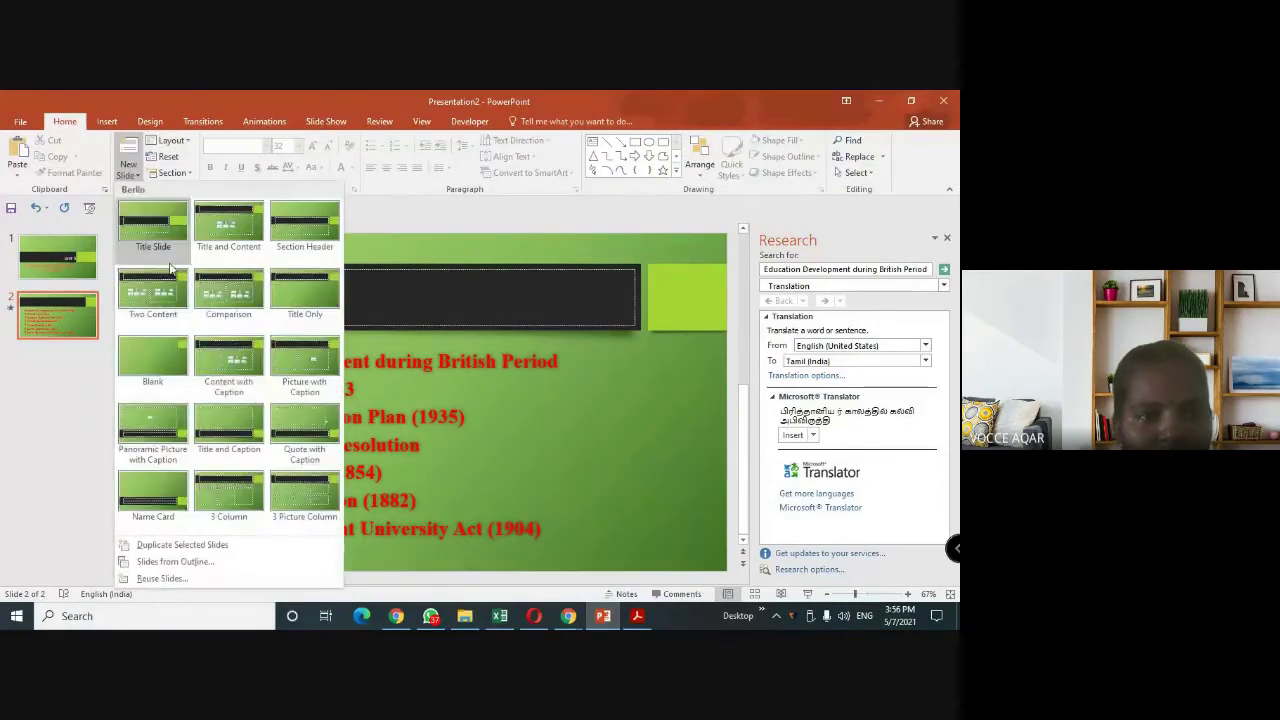
left_click(228, 292)
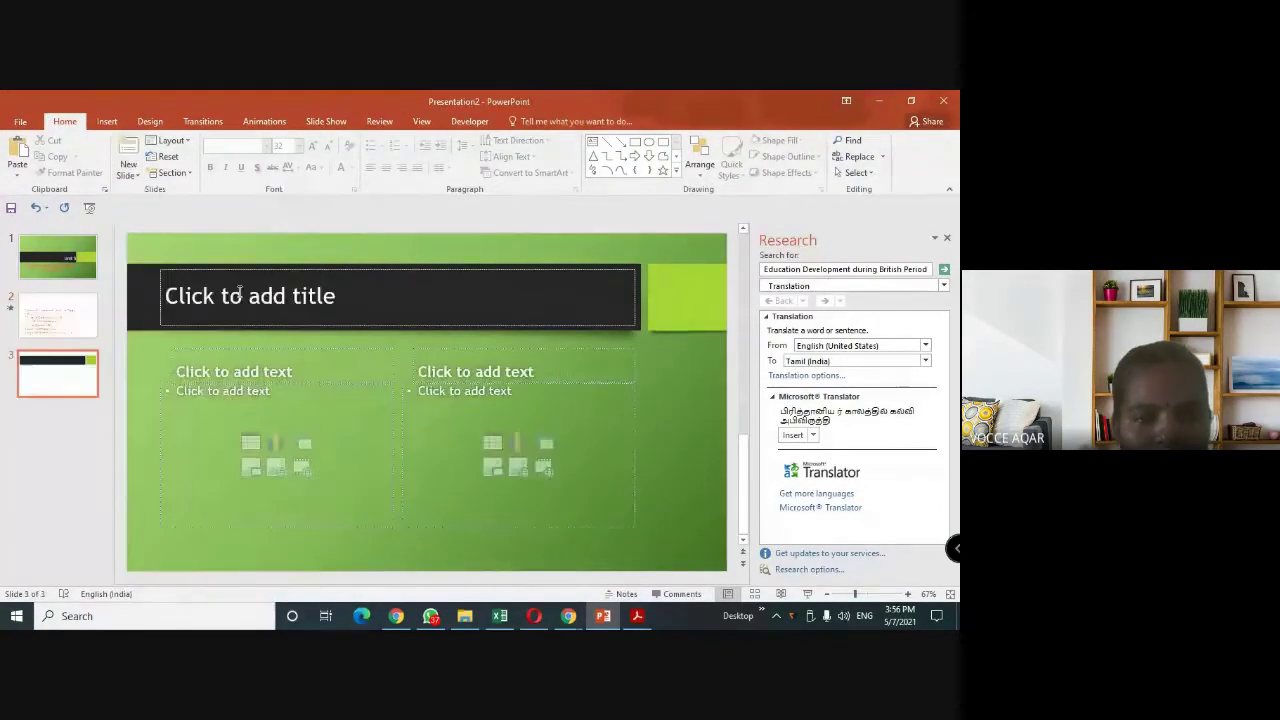
left_click(637, 616)
scroll(287, 472, "down", 2)
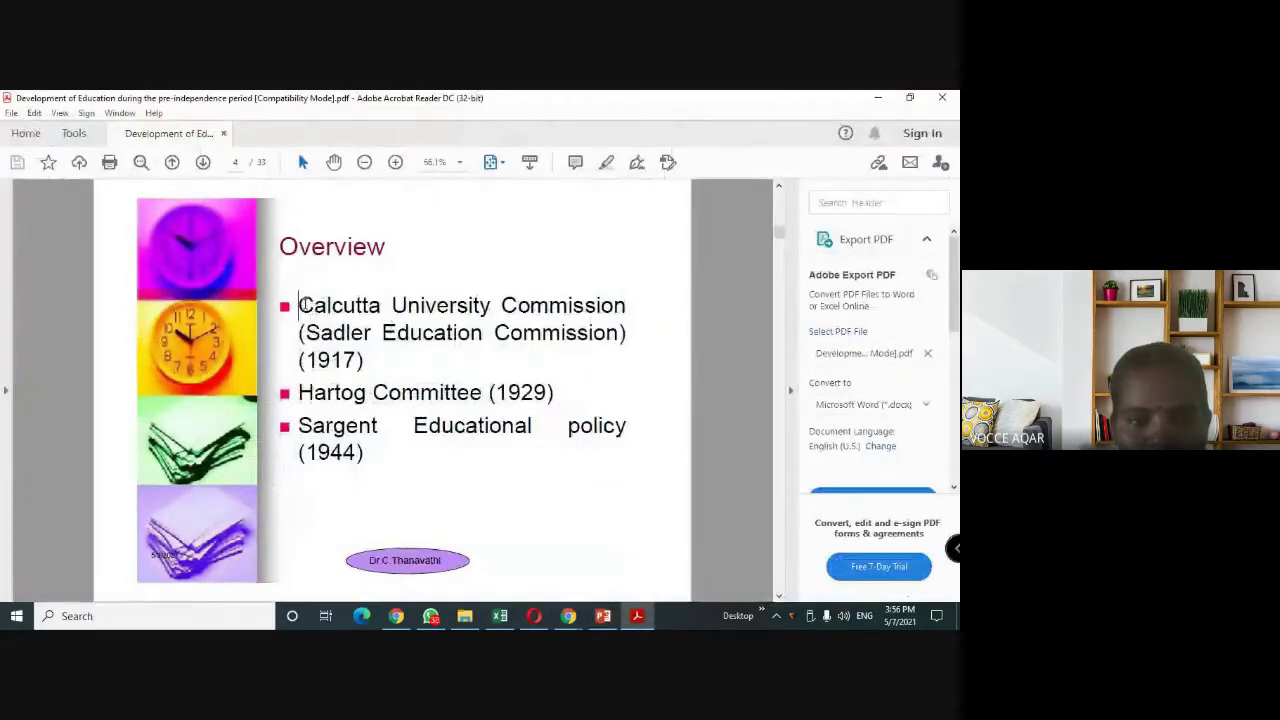
Select the Overview list from Calcutta University Commission through Sargent Educational policy (1944).
left_click_drag(298, 305, 375, 460)
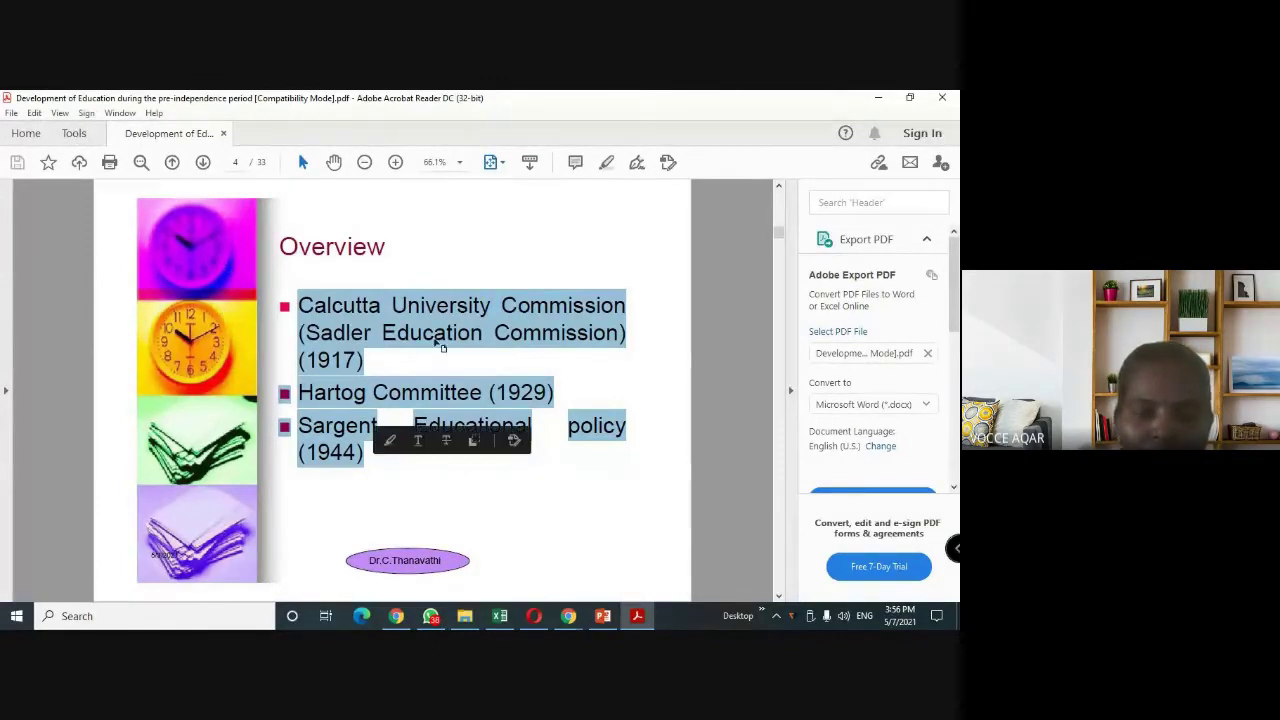
Paste the commission list into slide 3's left column as dark bold text.
left_click(603, 616)
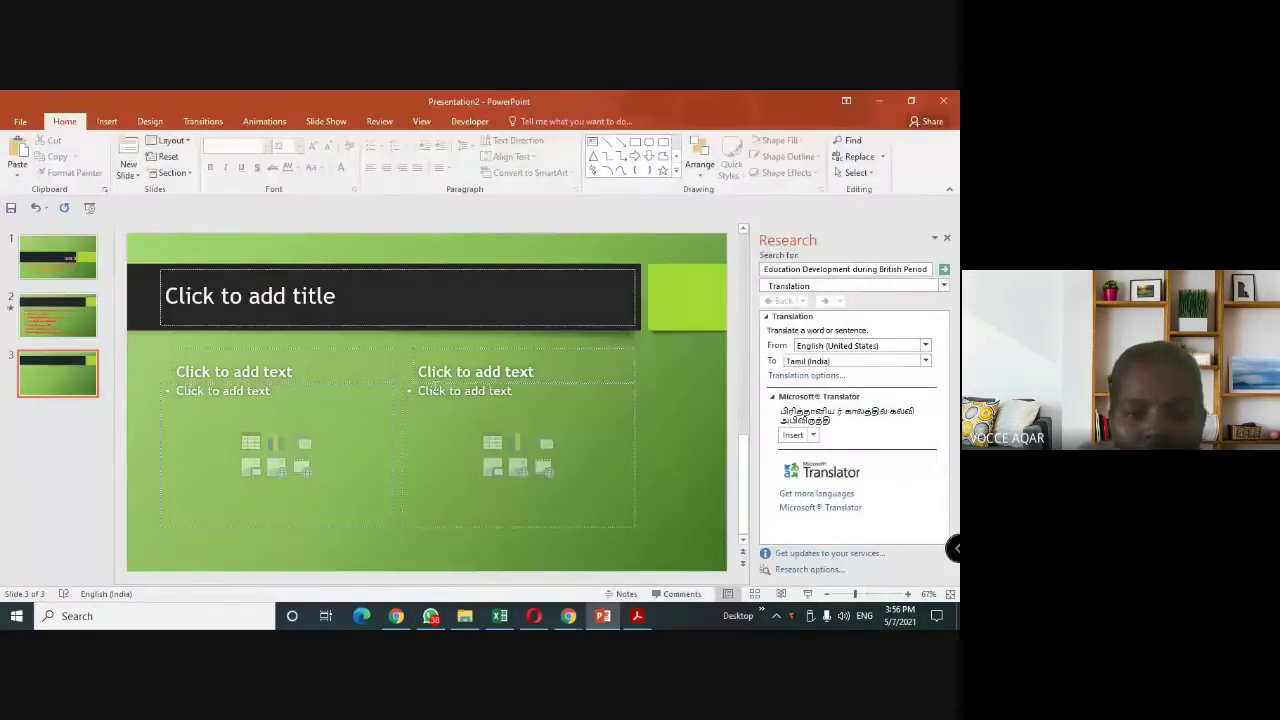
left_click(249, 394)
key("ctrl+v")
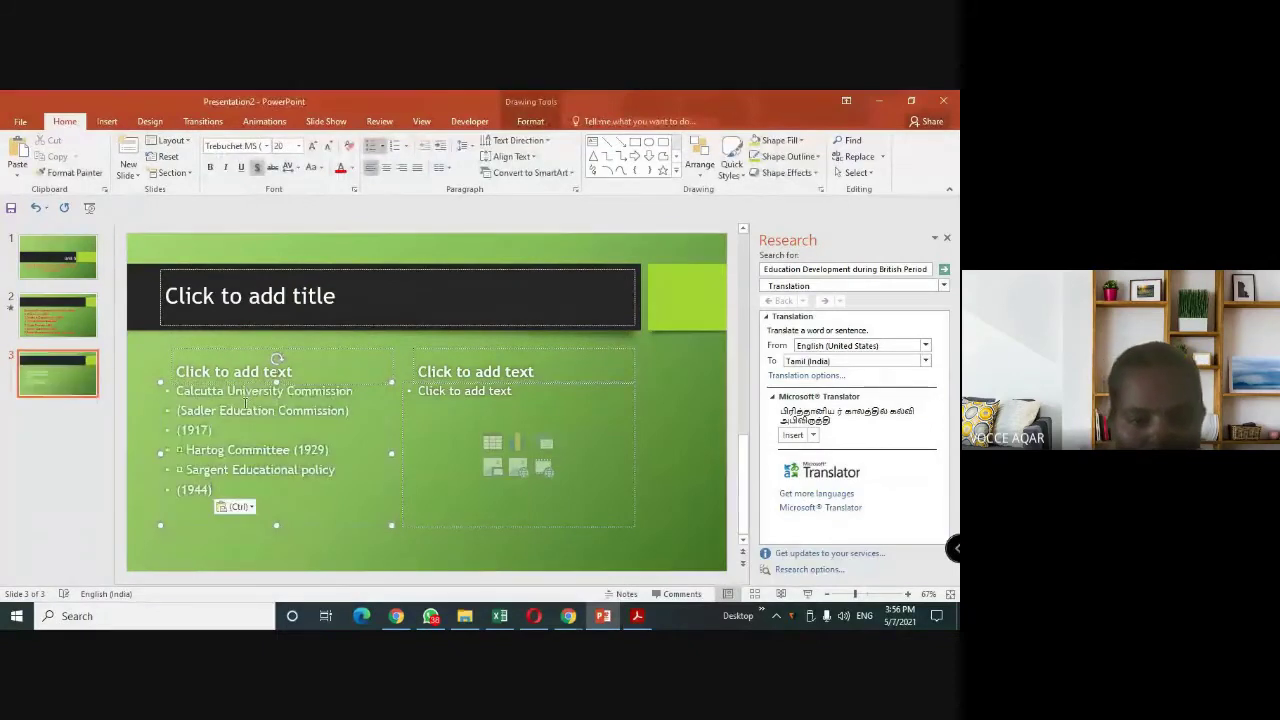
key("ctrl+a")
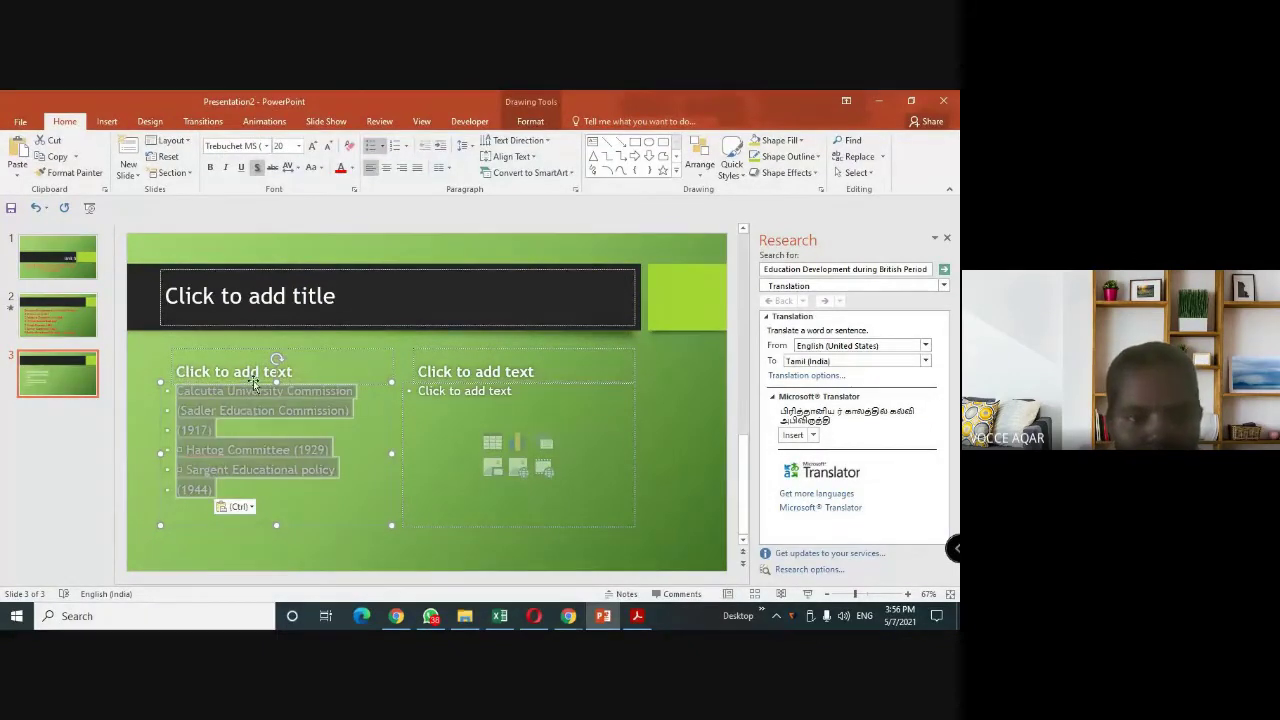
left_click(351, 168)
left_click(341, 202)
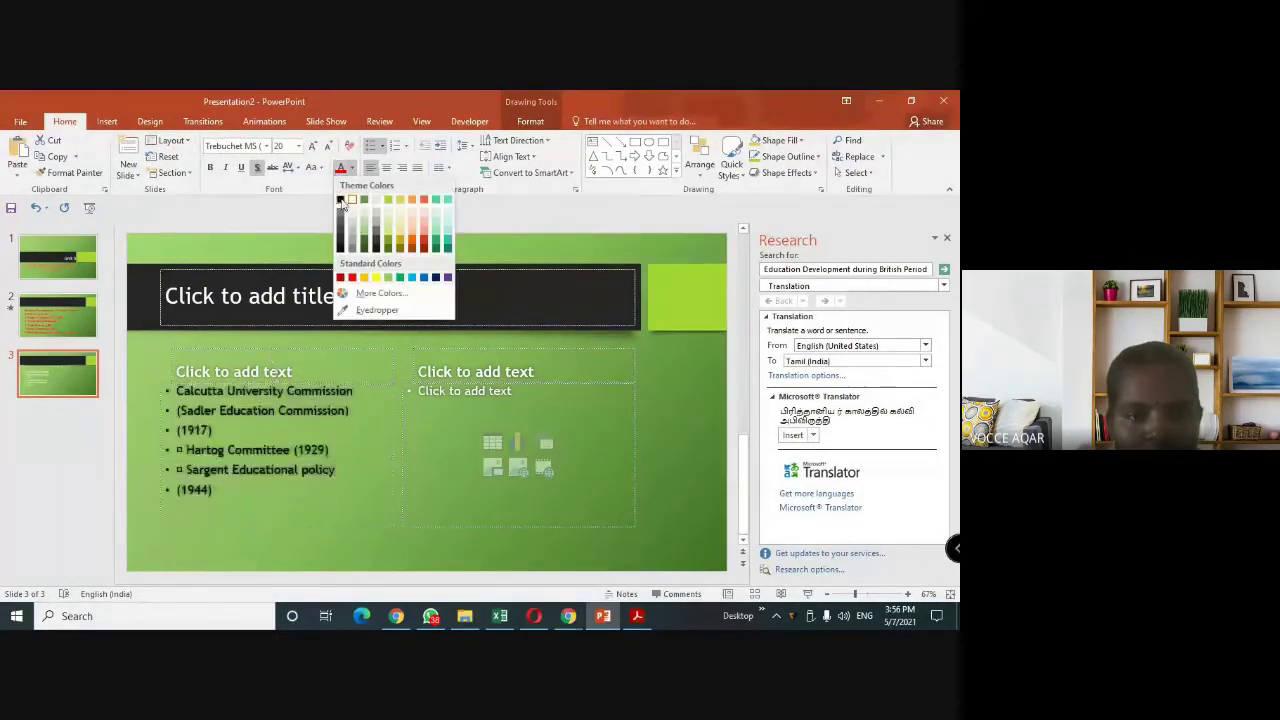
left_click(210, 167)
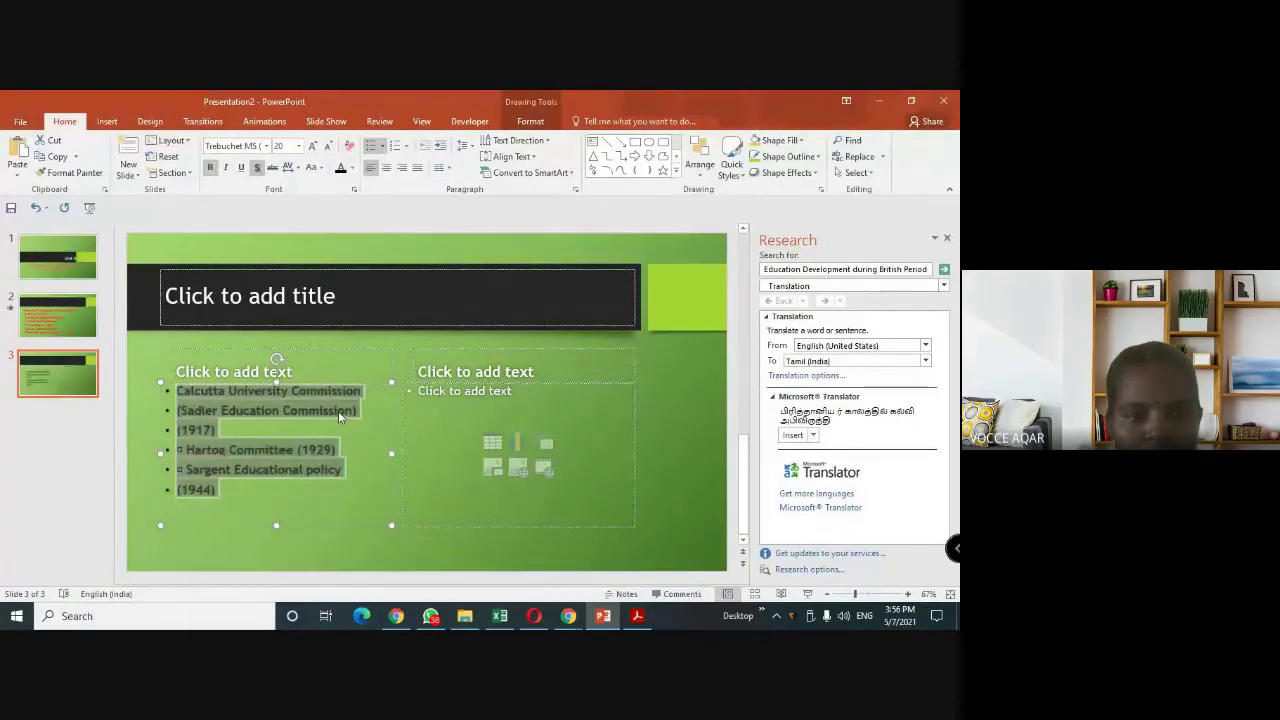
Join (1944) and (1917) onto their preceding lines and widen the left text box.
left_click(351, 476)
key("Delete")
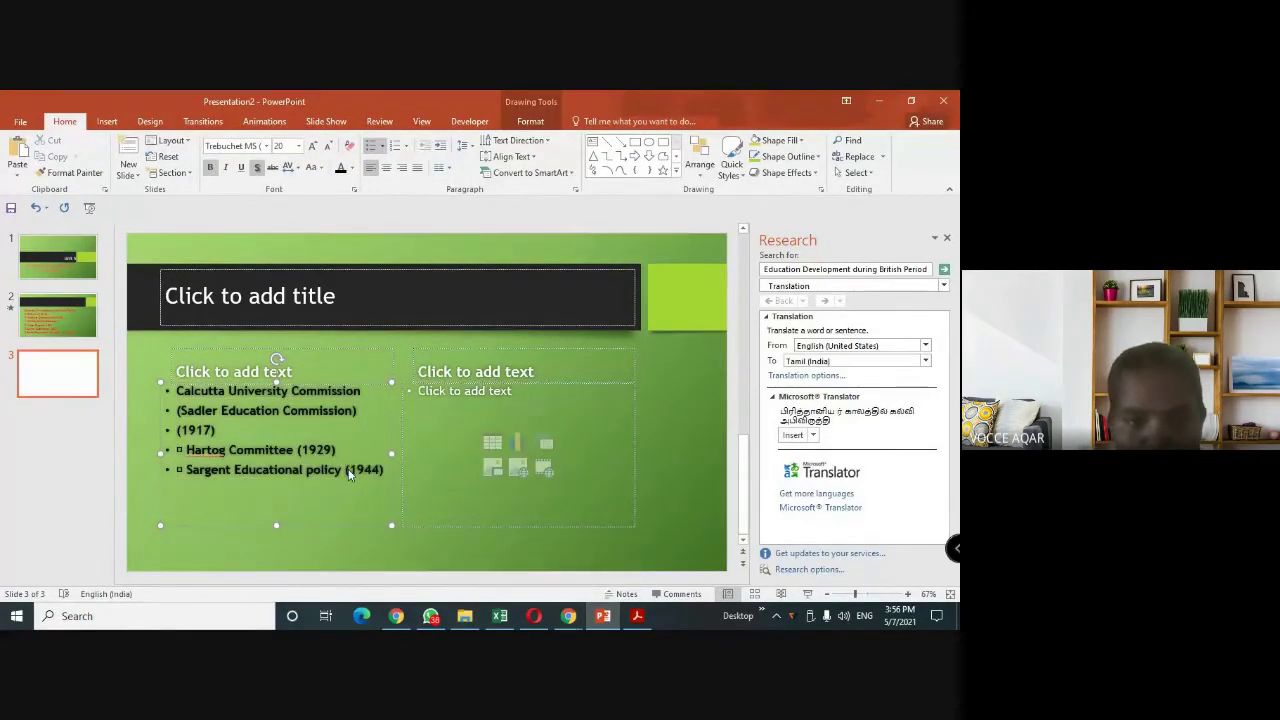
left_click(369, 410)
key("Delete")
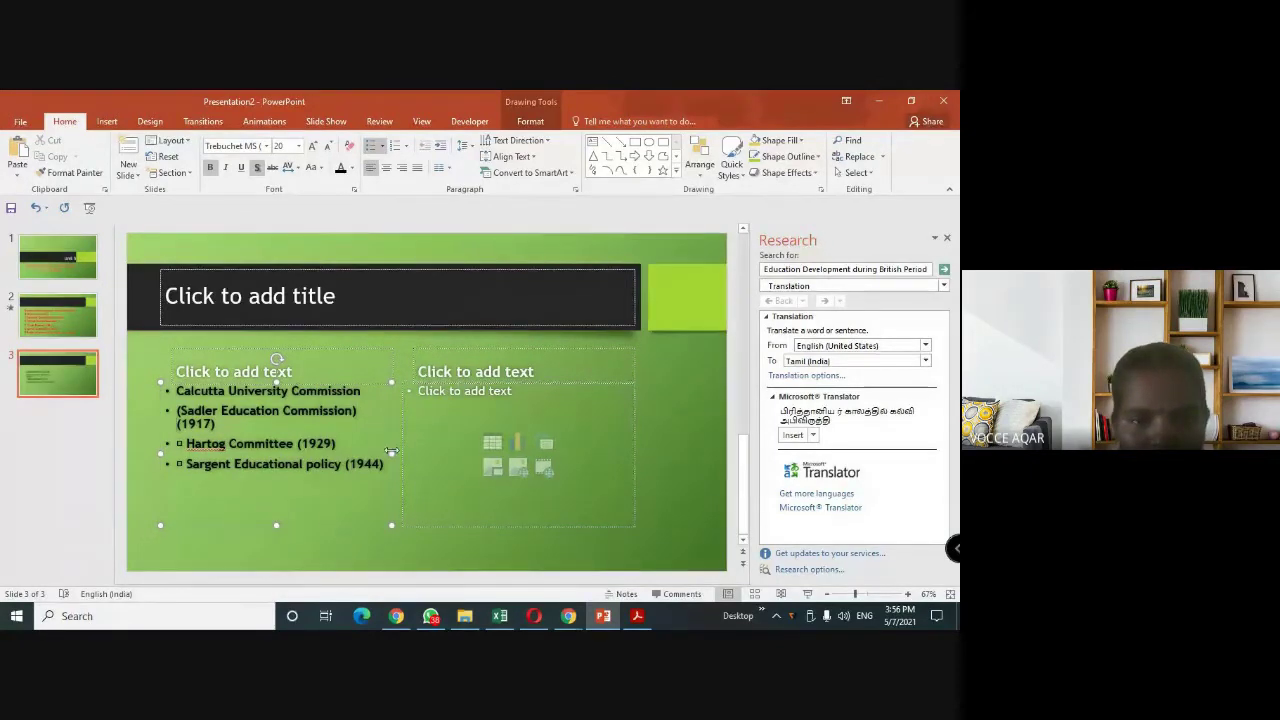
left_click_drag(391, 451, 413, 452)
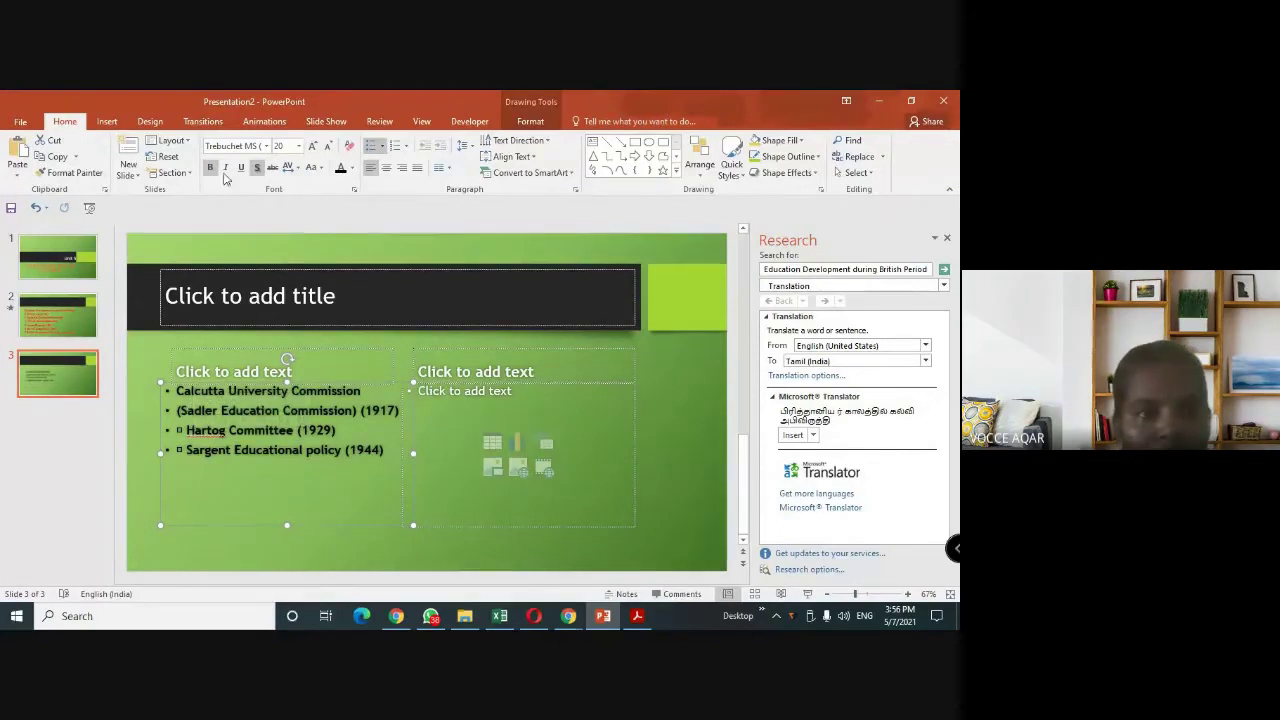
Start the slide show from the Unit 5 title slide.
left_click(86, 330)
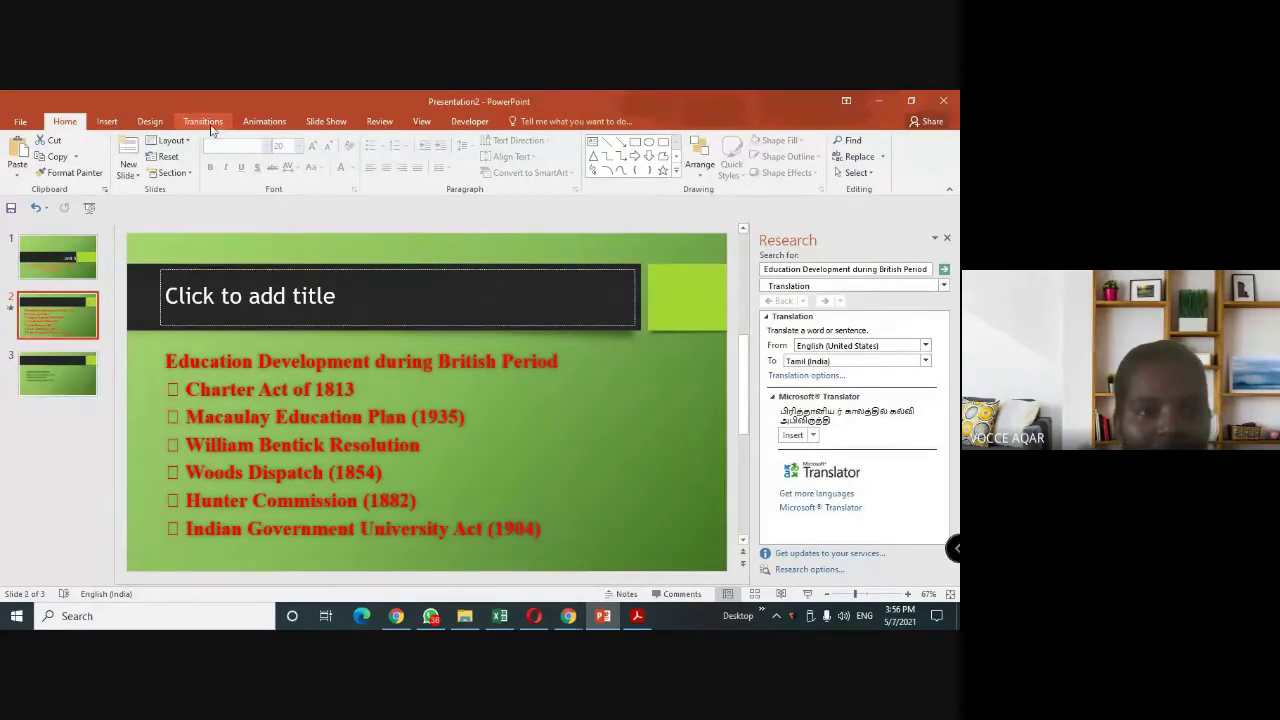
left_click(92, 256)
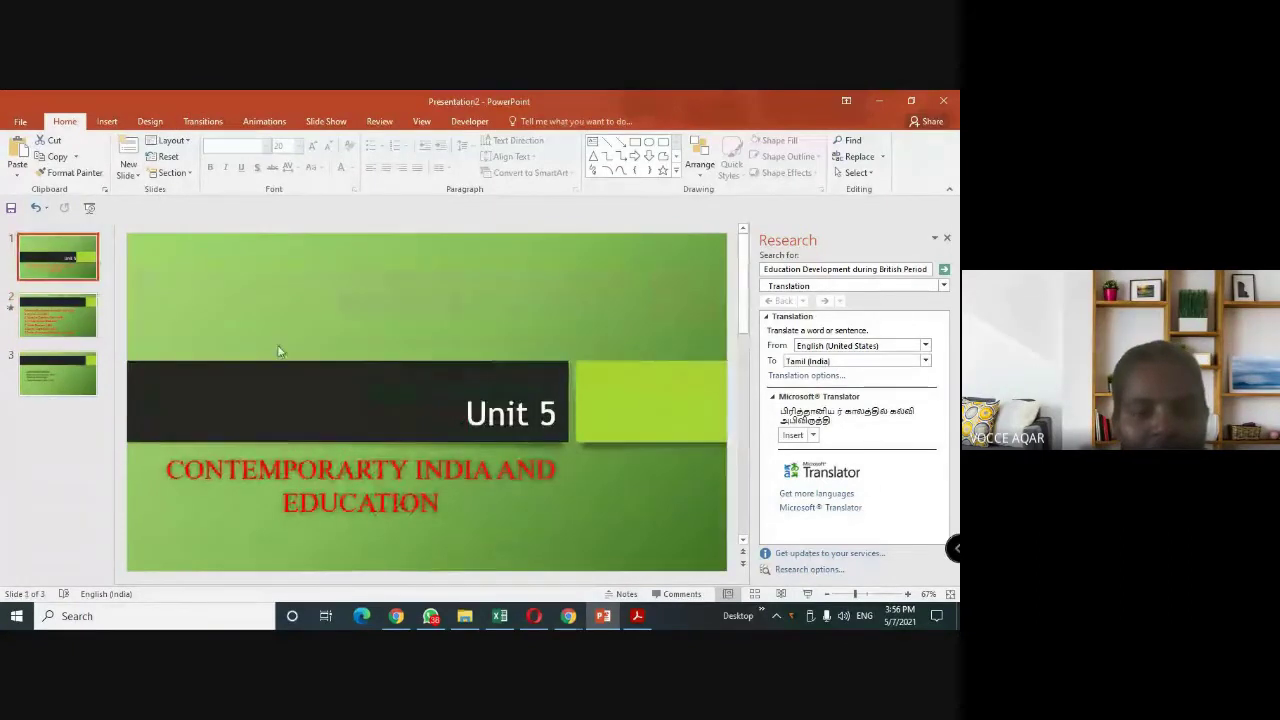
left_click(809, 595)
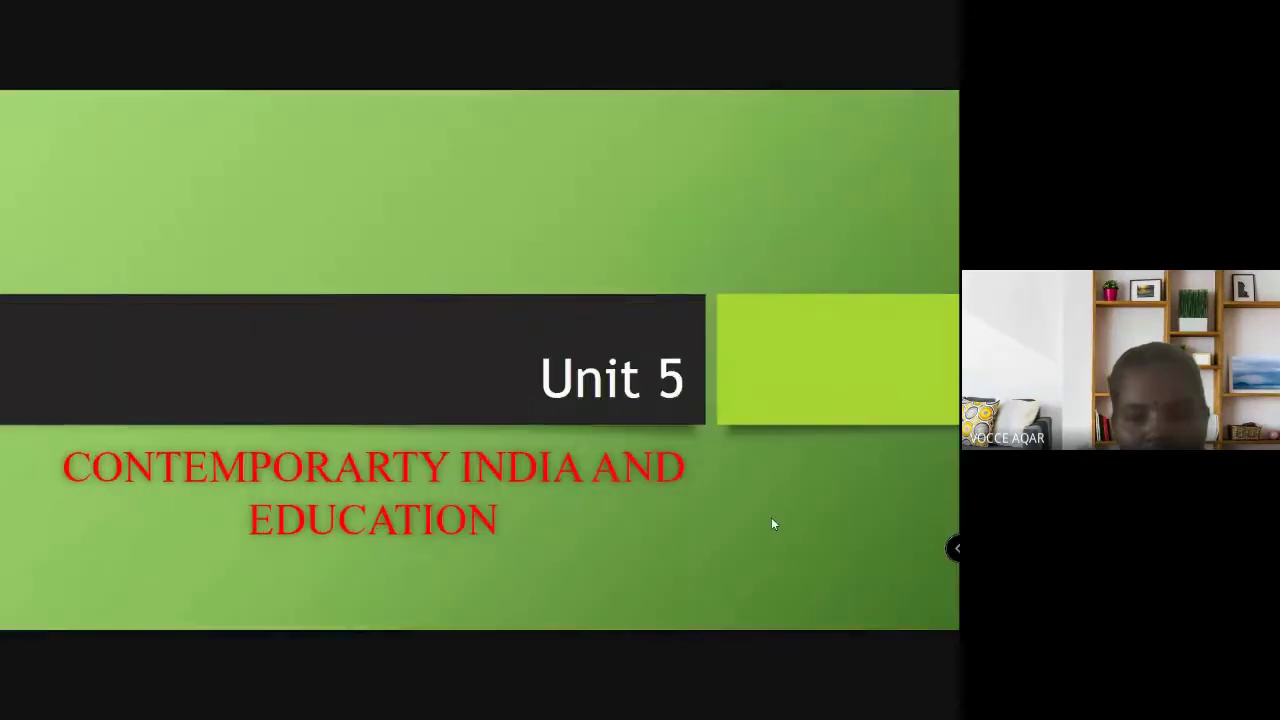
Play slide 2's title, Charter Act of 1813 emphasis and William Bentick exit, reaching slide 3.
left_click(772, 520)
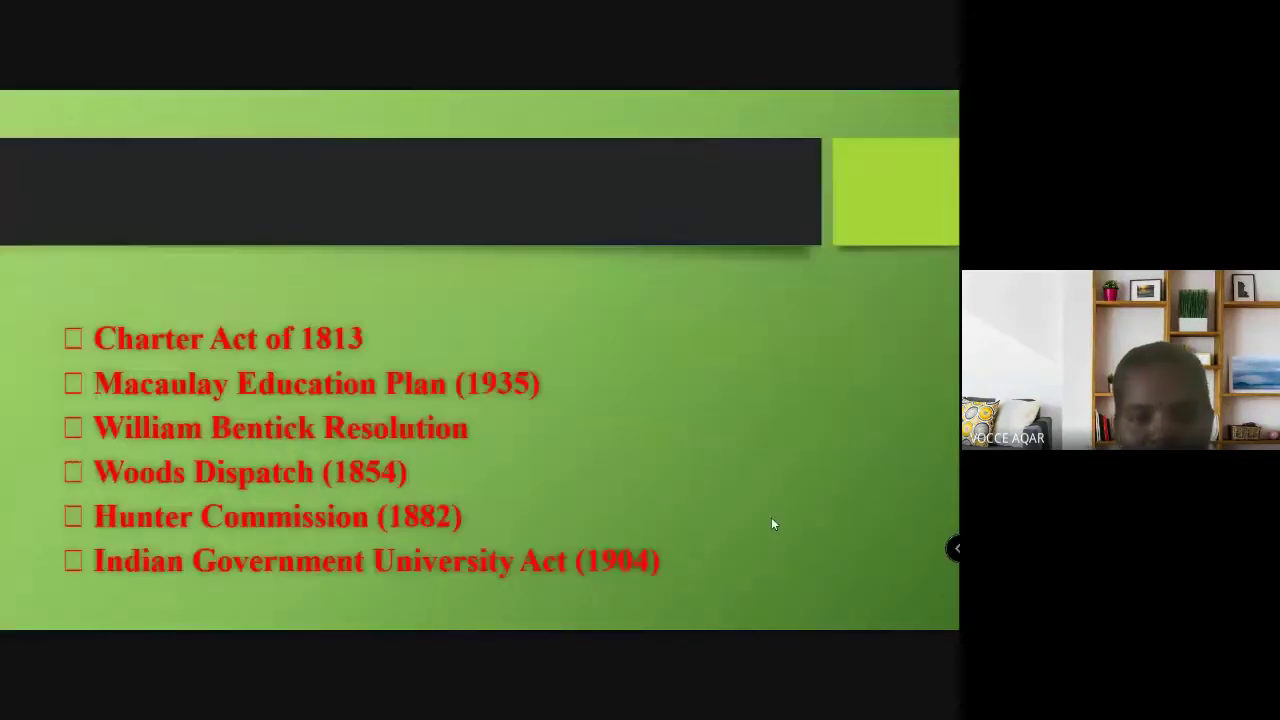
left_click(772, 519)
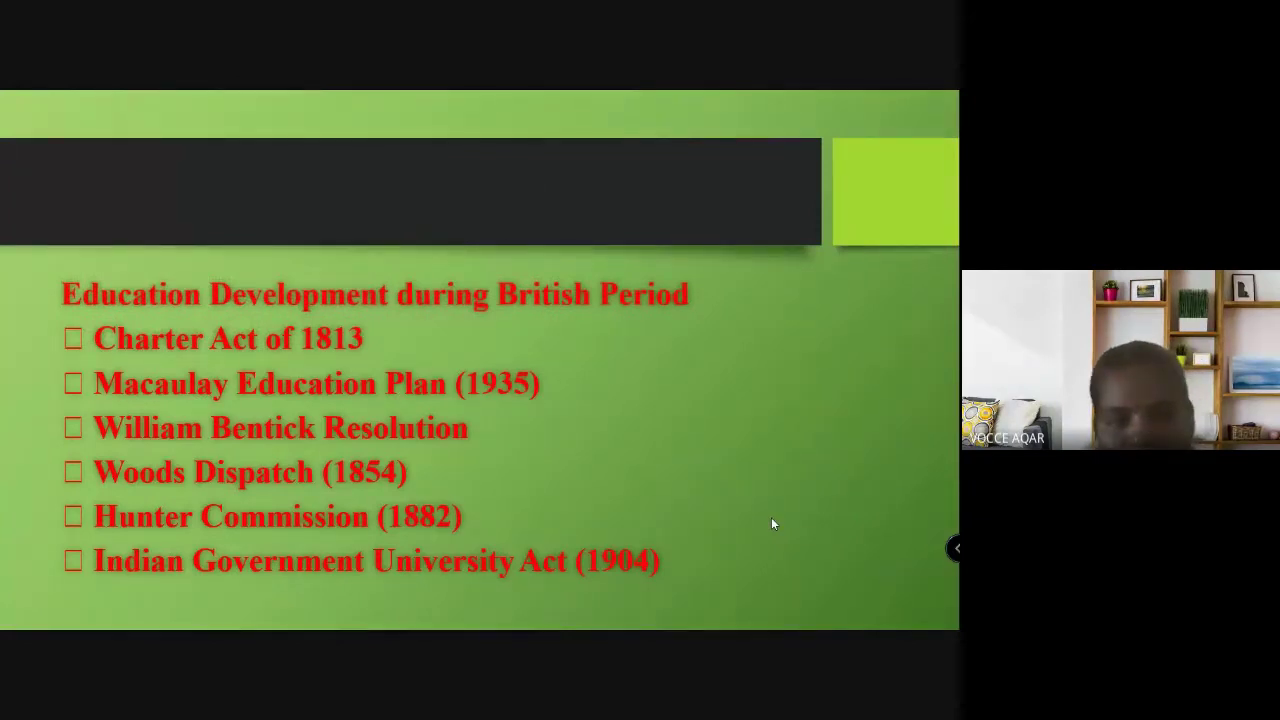
left_click(772, 519)
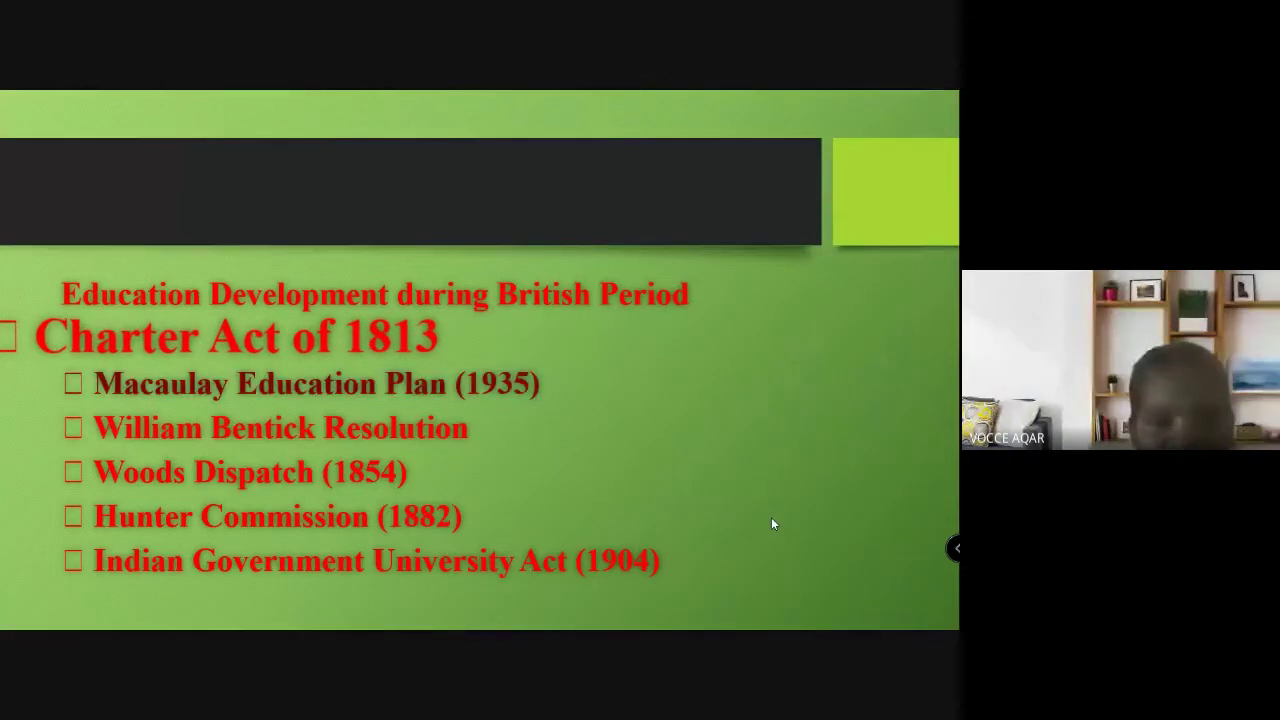
left_click(771, 519)
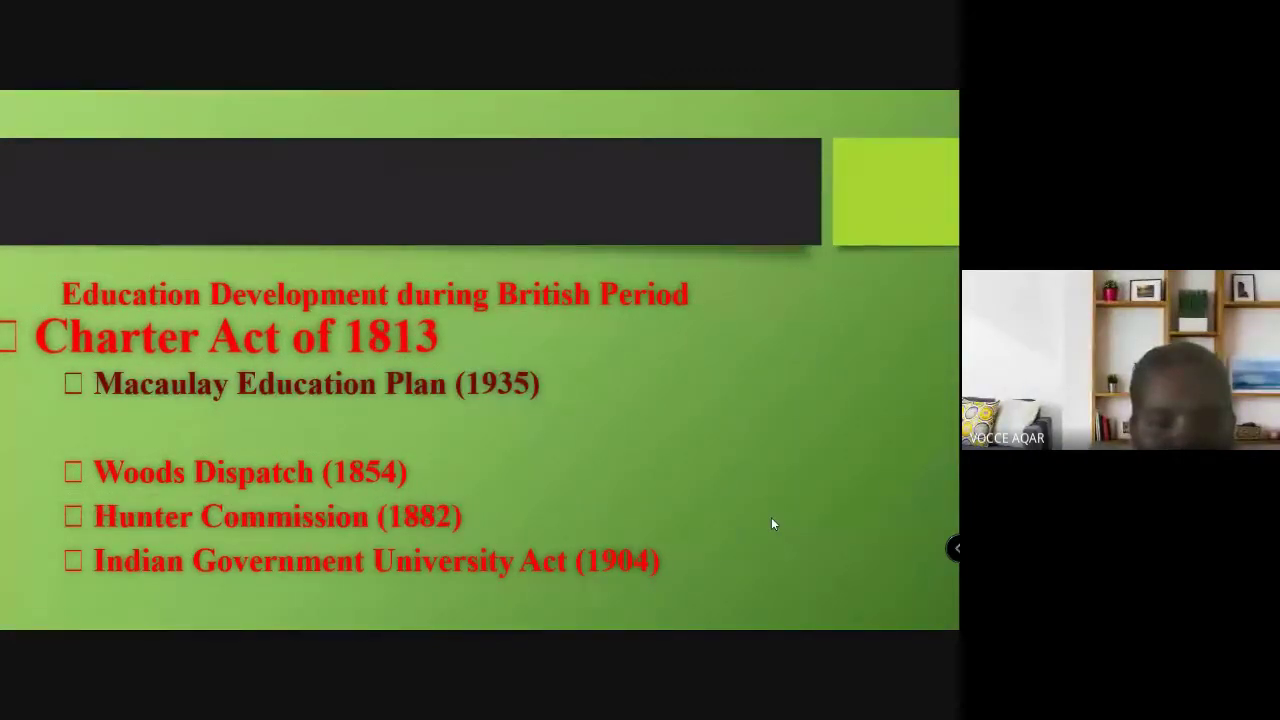
left_click(771, 518)
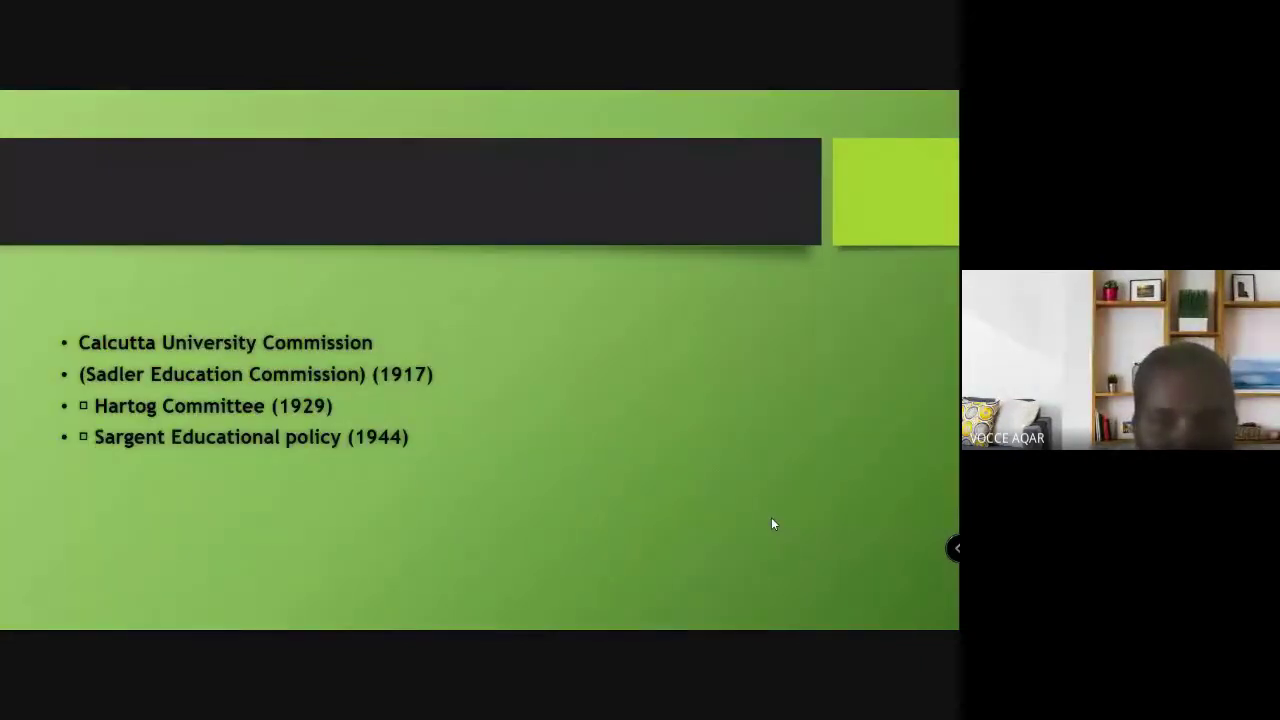
Exit the show, give the Unit 5 title slide a 6-second Curtains transition, then select slide 2.
key("Escape")
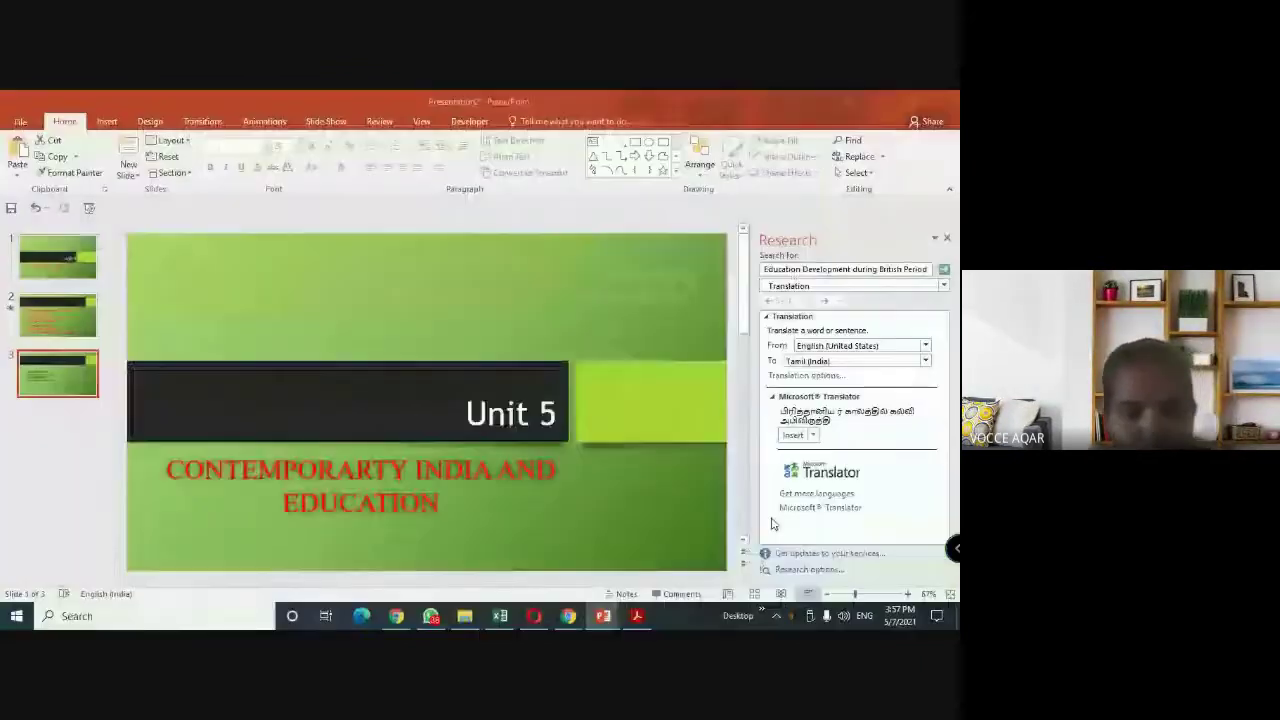
left_click(54, 257)
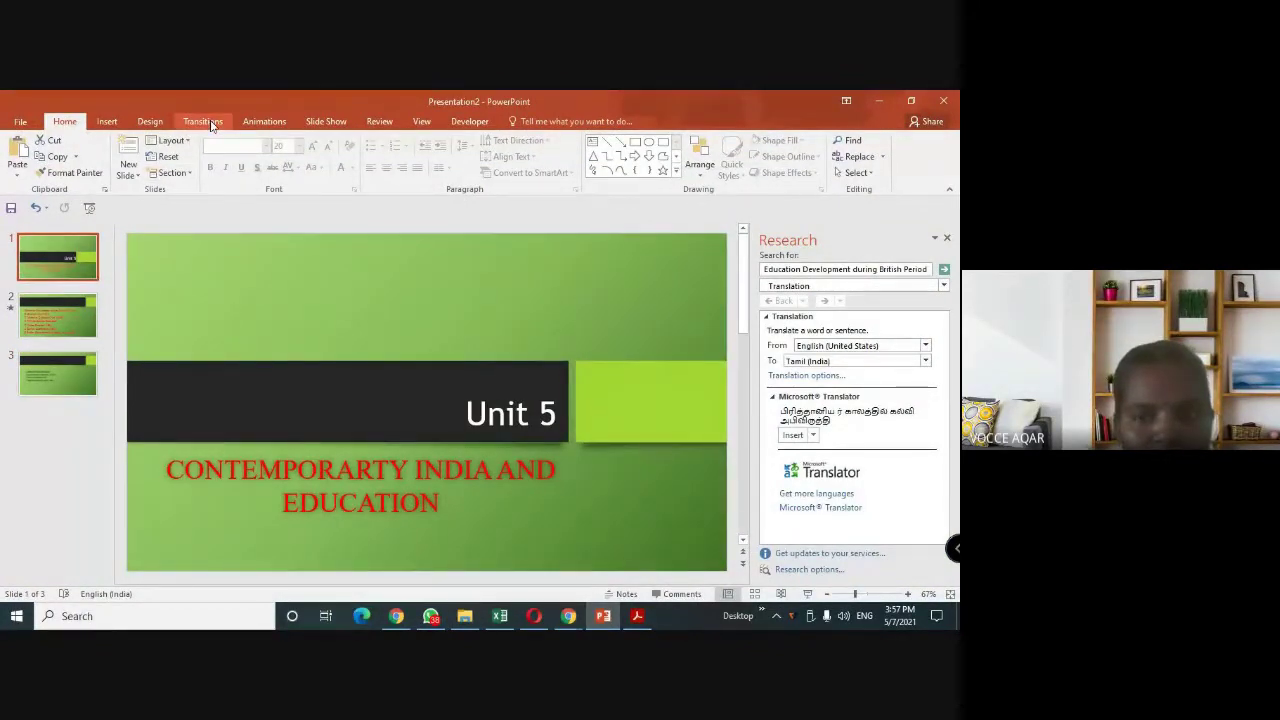
left_click(211, 125)
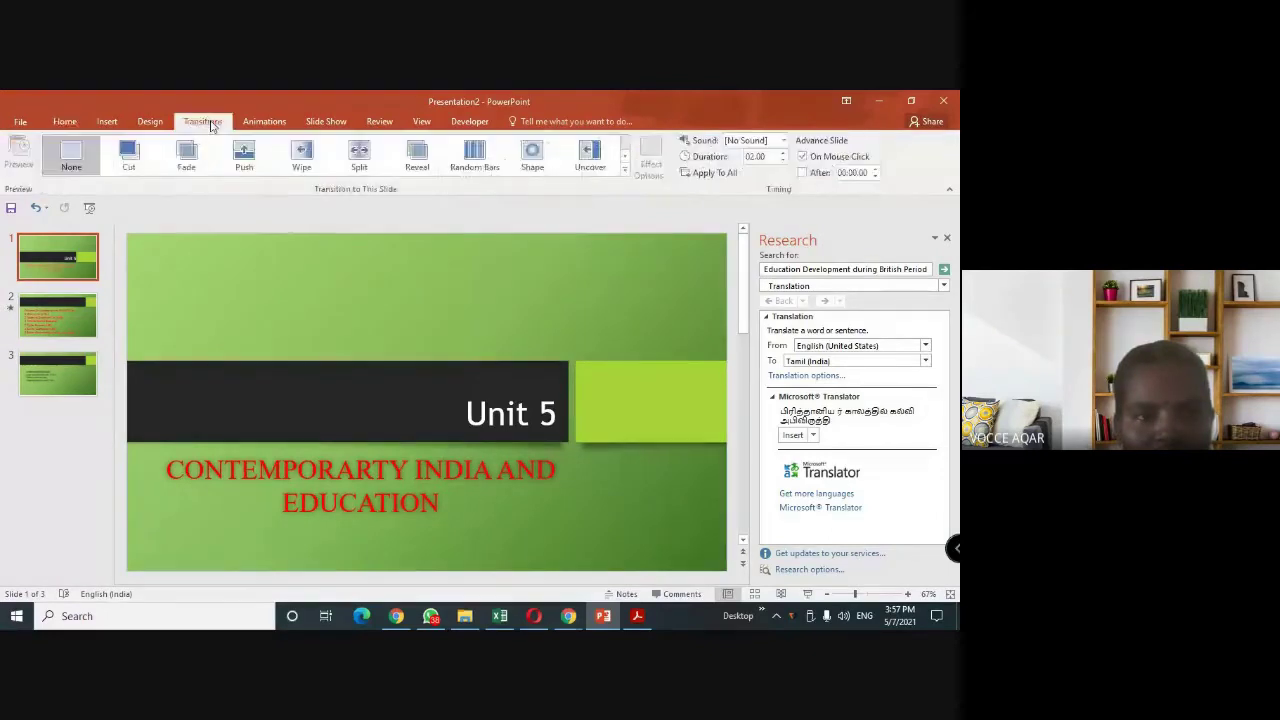
left_click(624, 170)
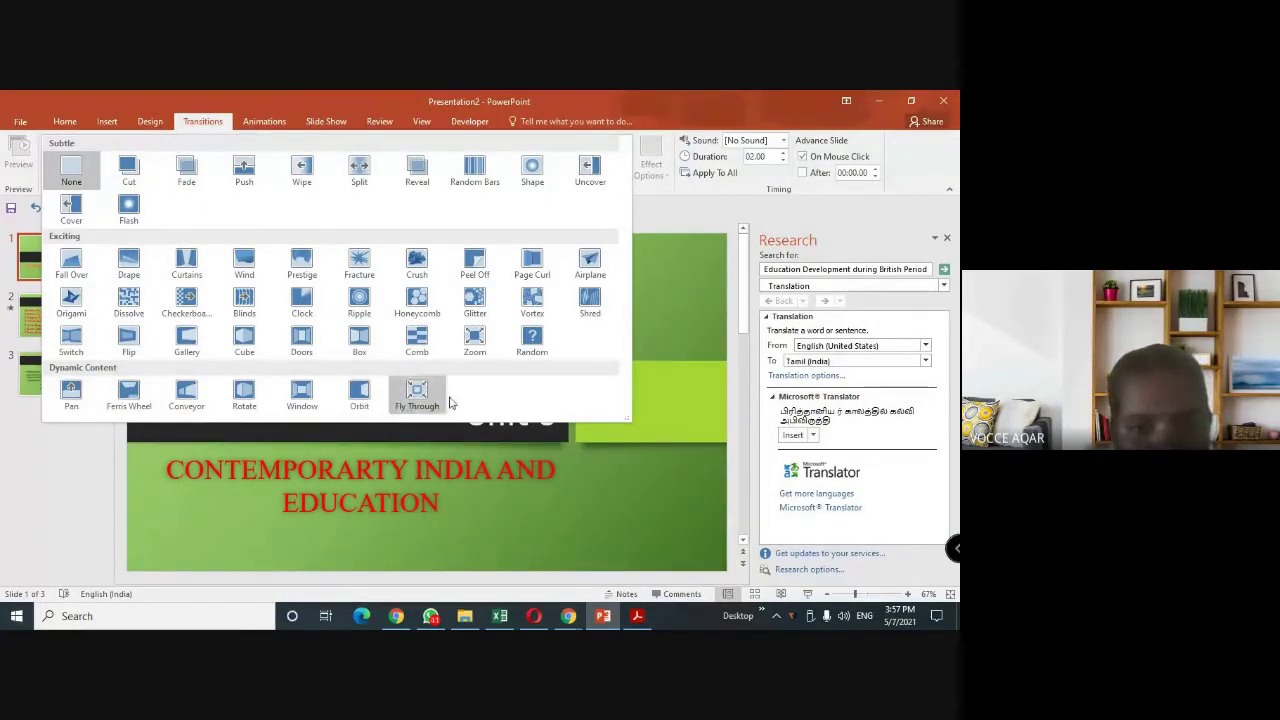
left_click(186, 262)
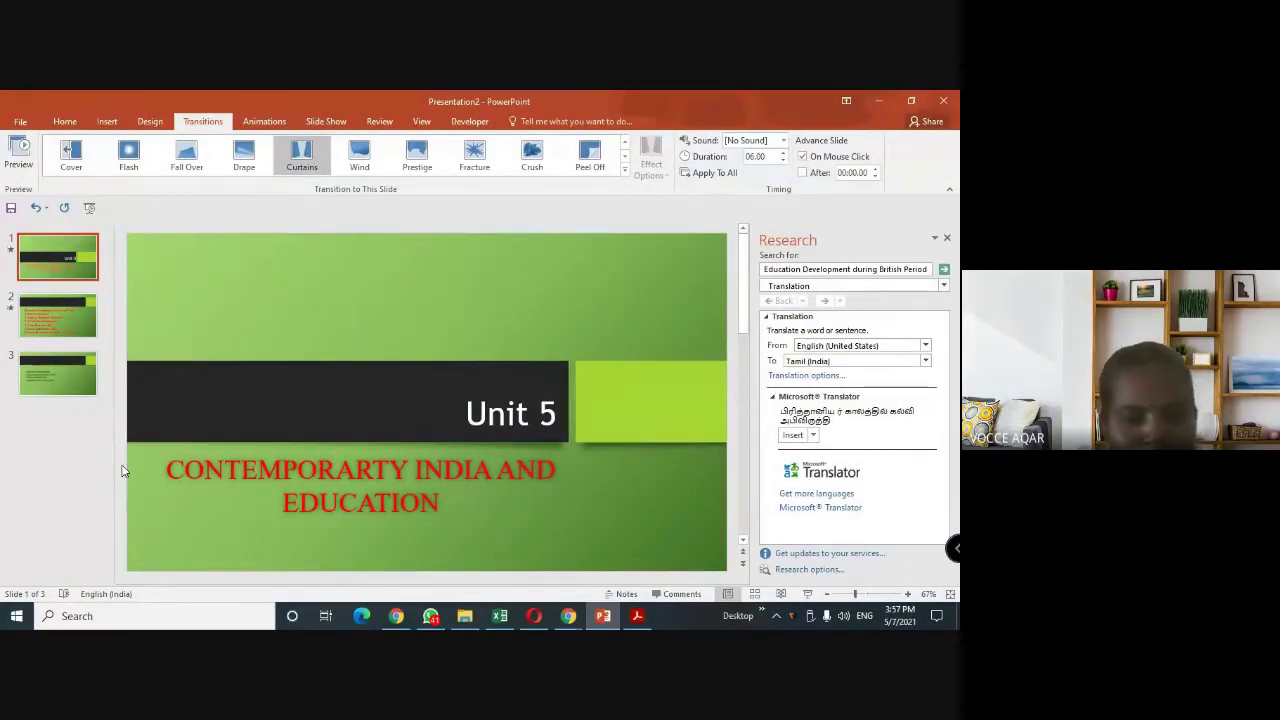
left_click(95, 325)
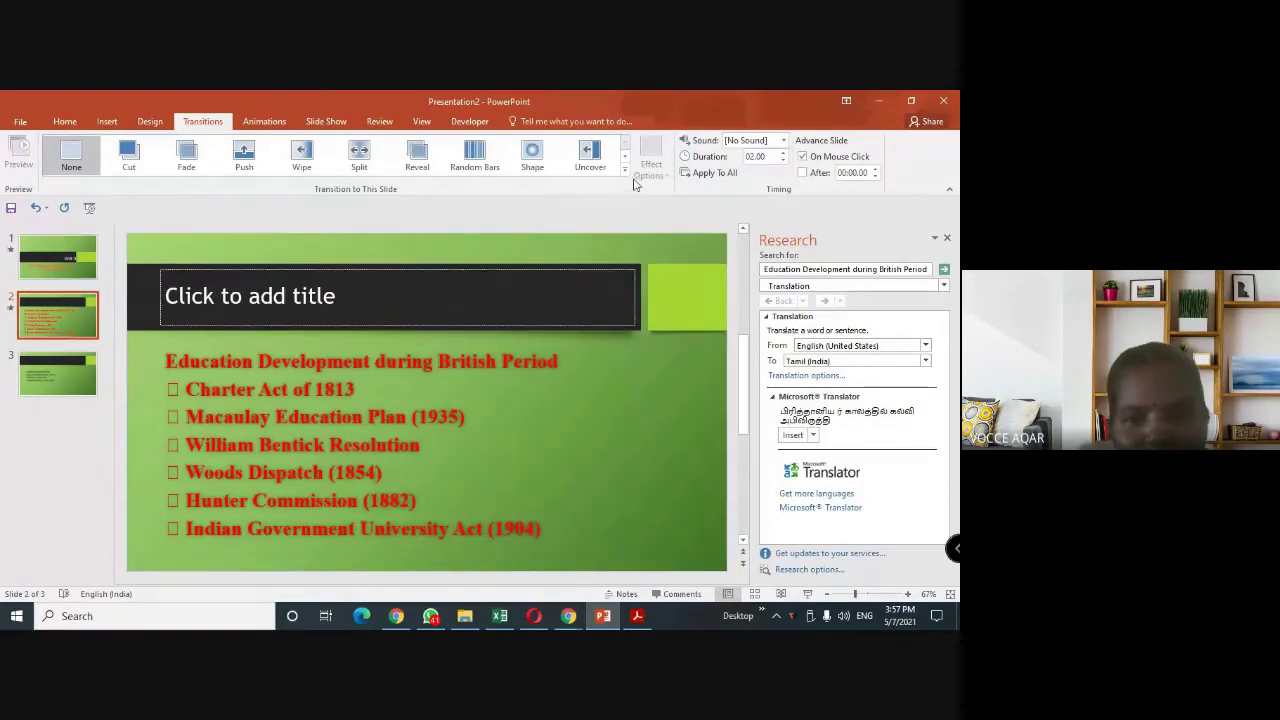
Apply the Switch transition (1.25 seconds) to slide 2, then select slide 3.
left_click(625, 173)
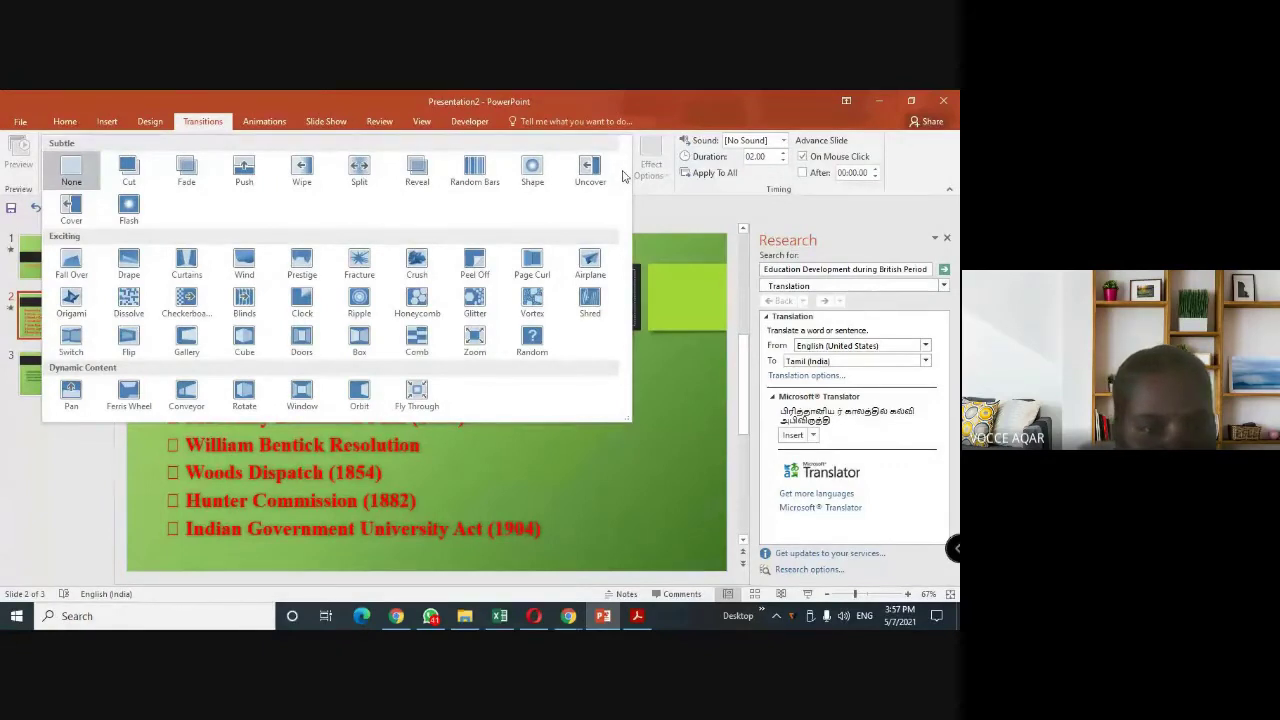
left_click(71, 340)
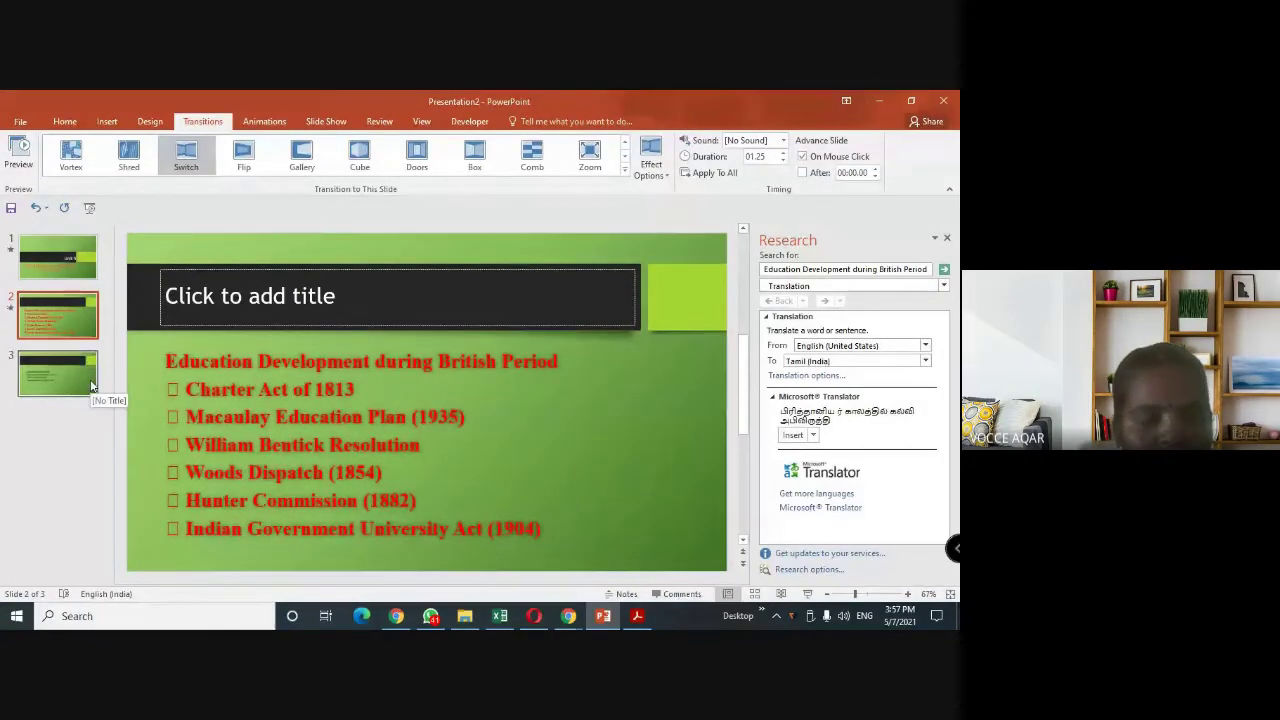
left_click(91, 385)
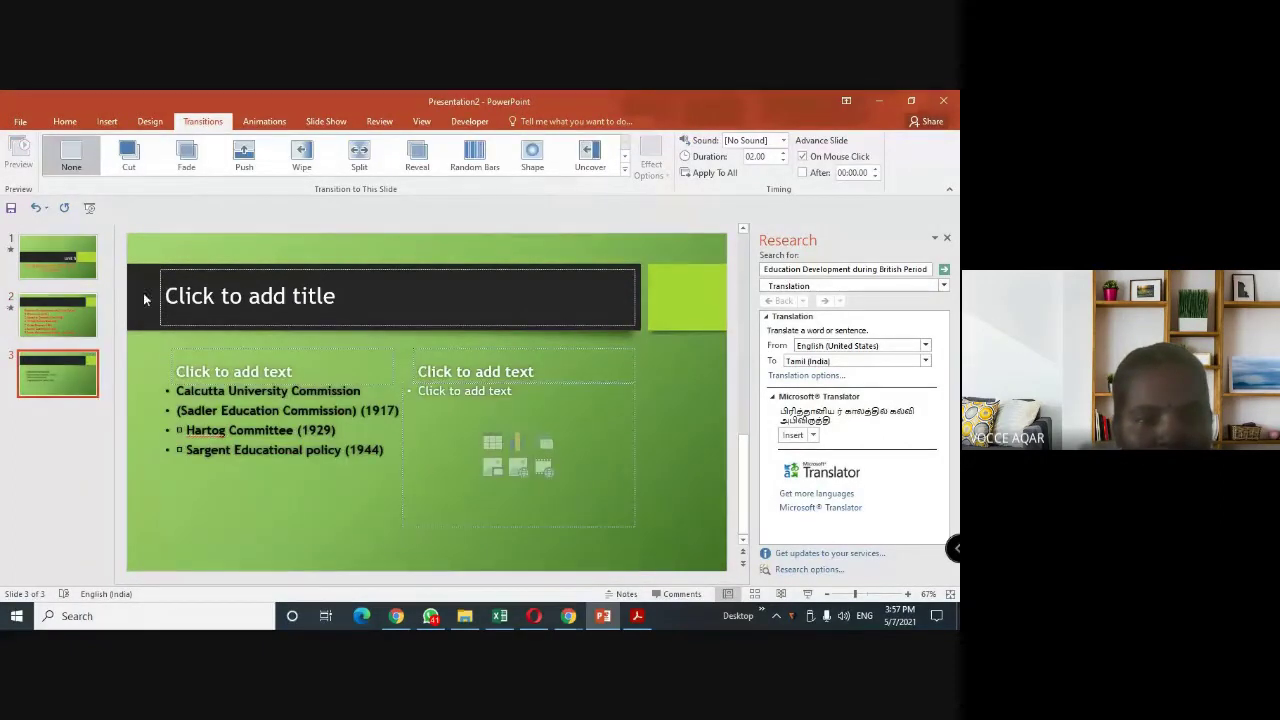
Apply the Box transition (1.6 seconds) to slide 3, then reselect the Unit 5 title slide.
left_click(624, 171)
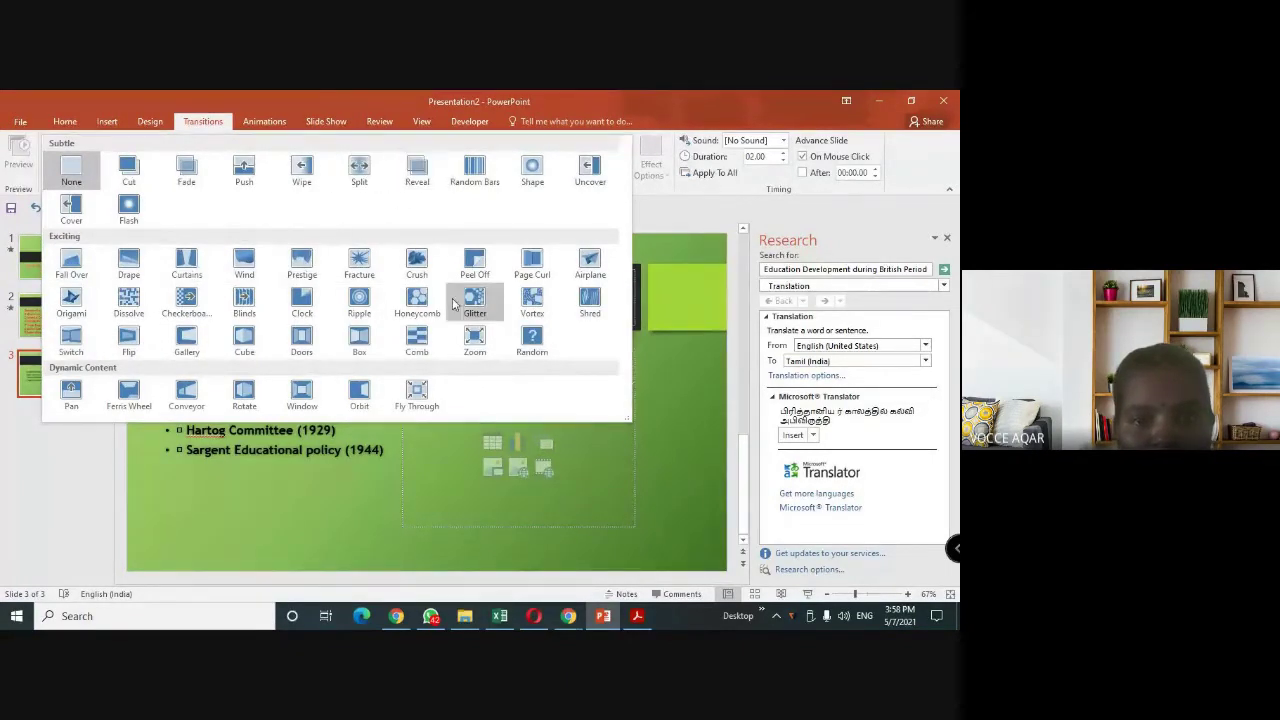
left_click(358, 342)
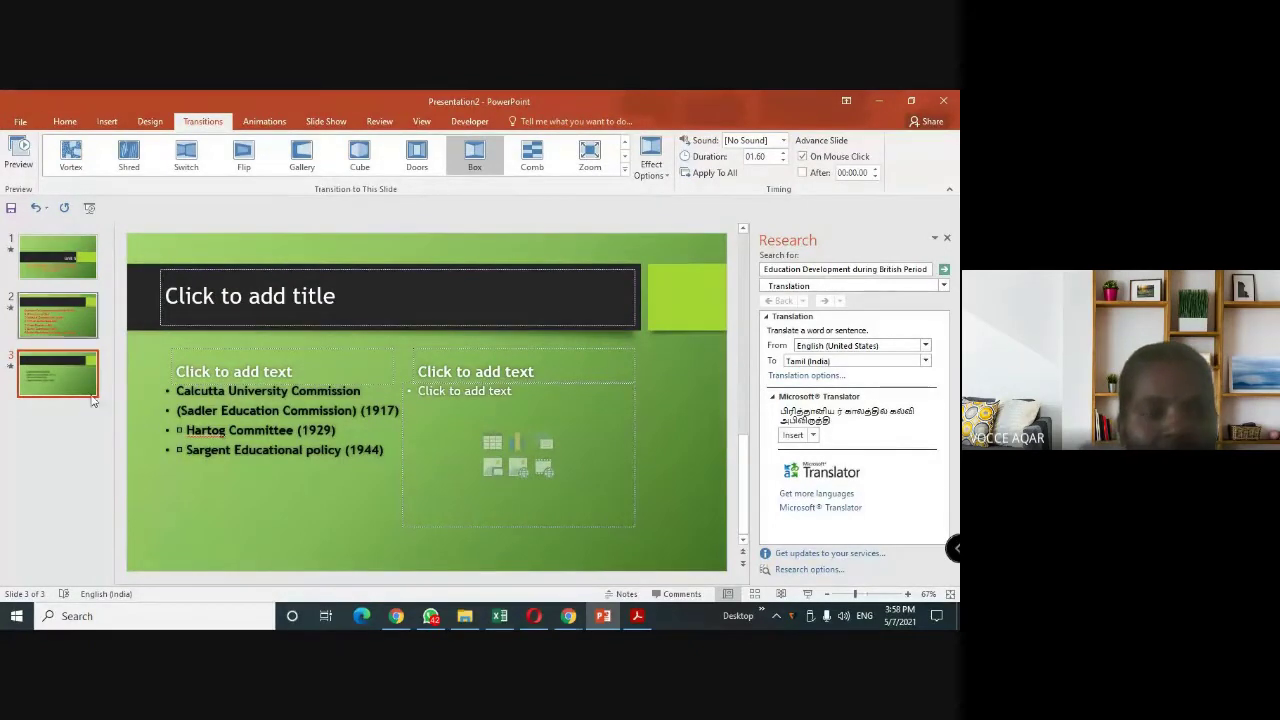
left_click(60, 262)
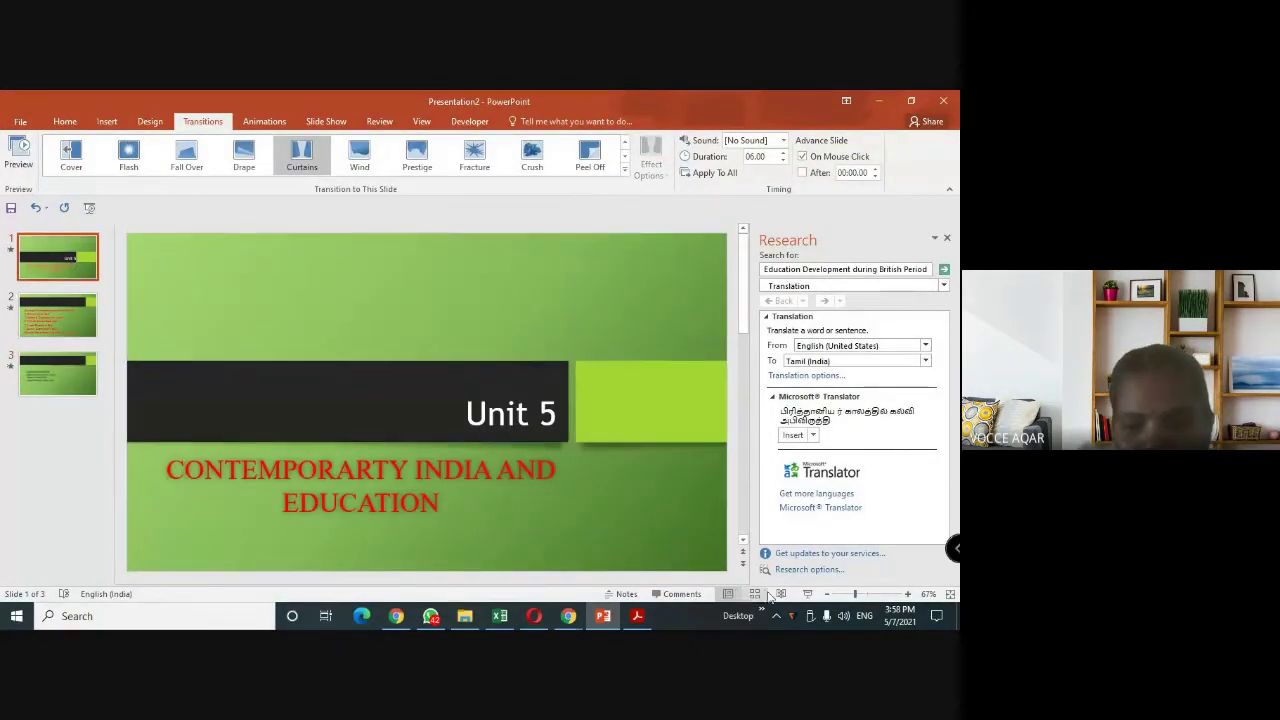
left_click(806, 594)
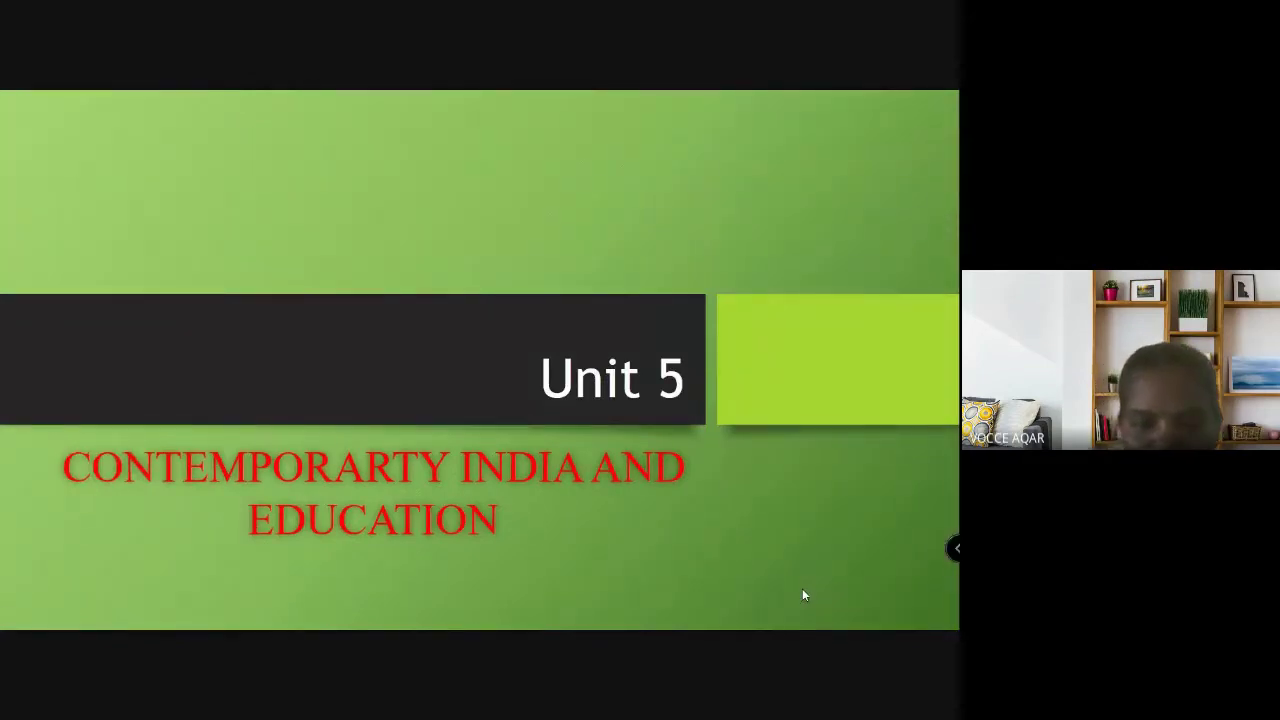
key("Right")
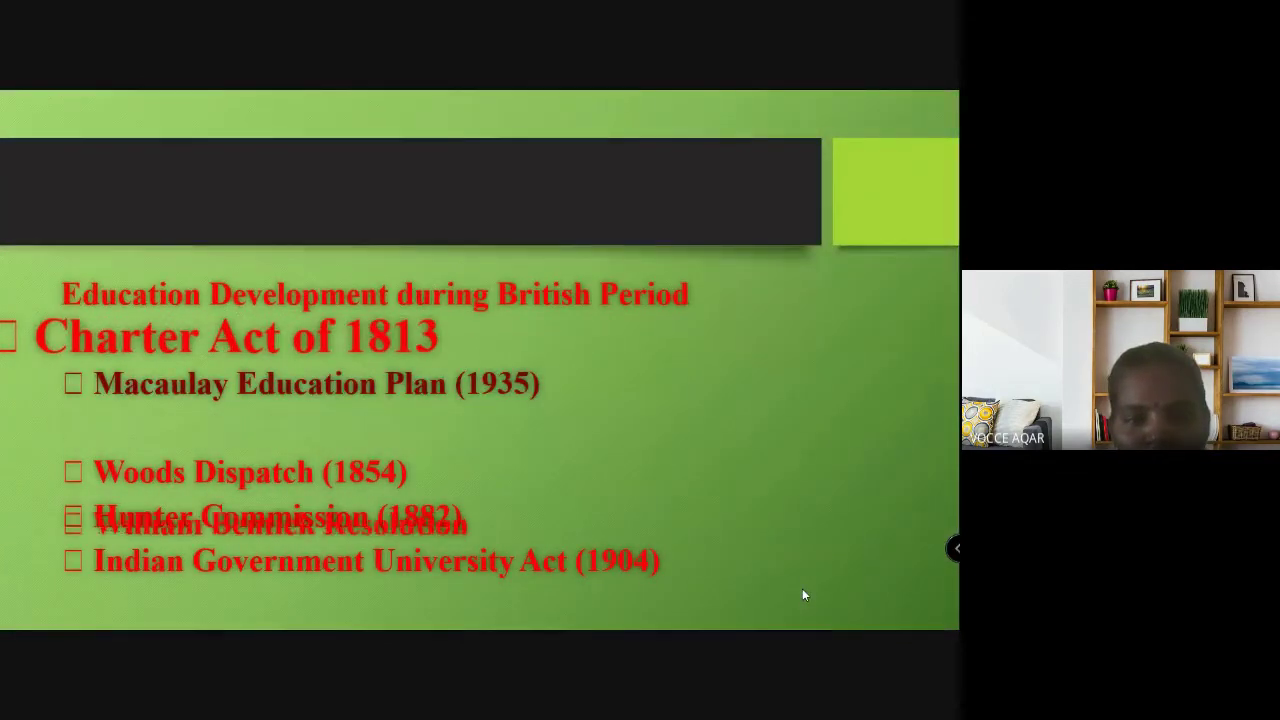
key("Right")
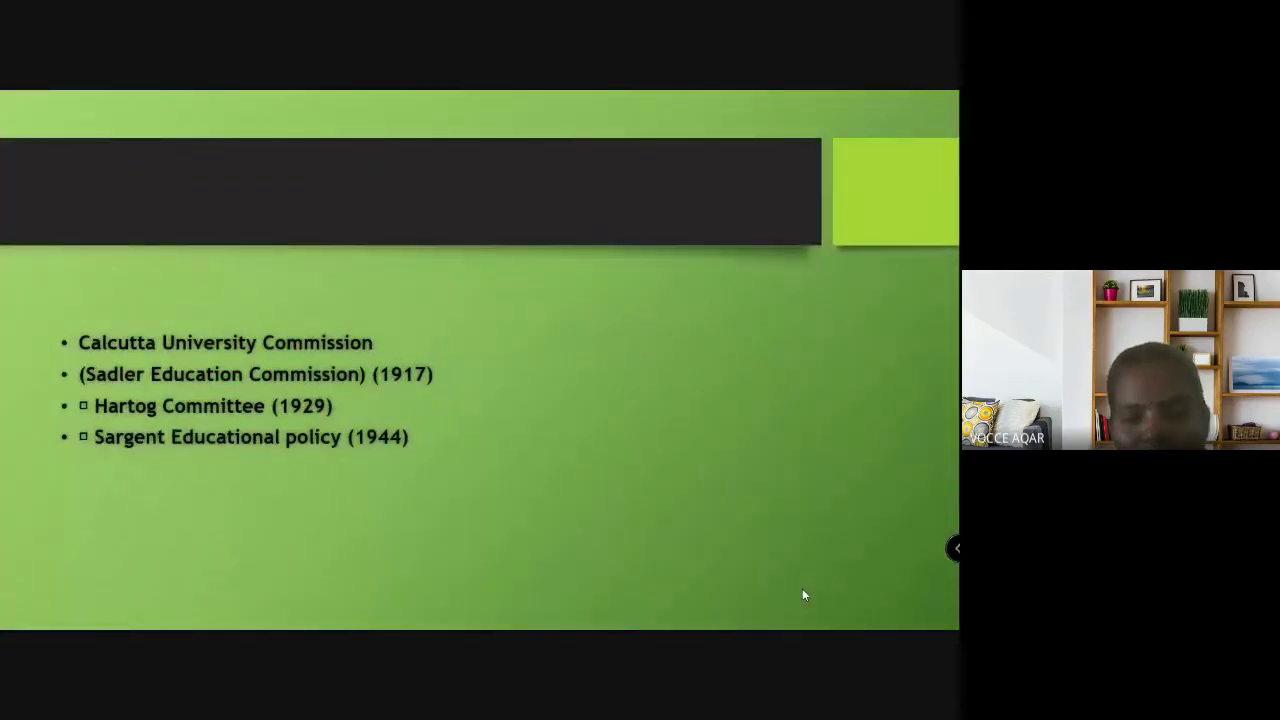
key("Right")
key("Right")
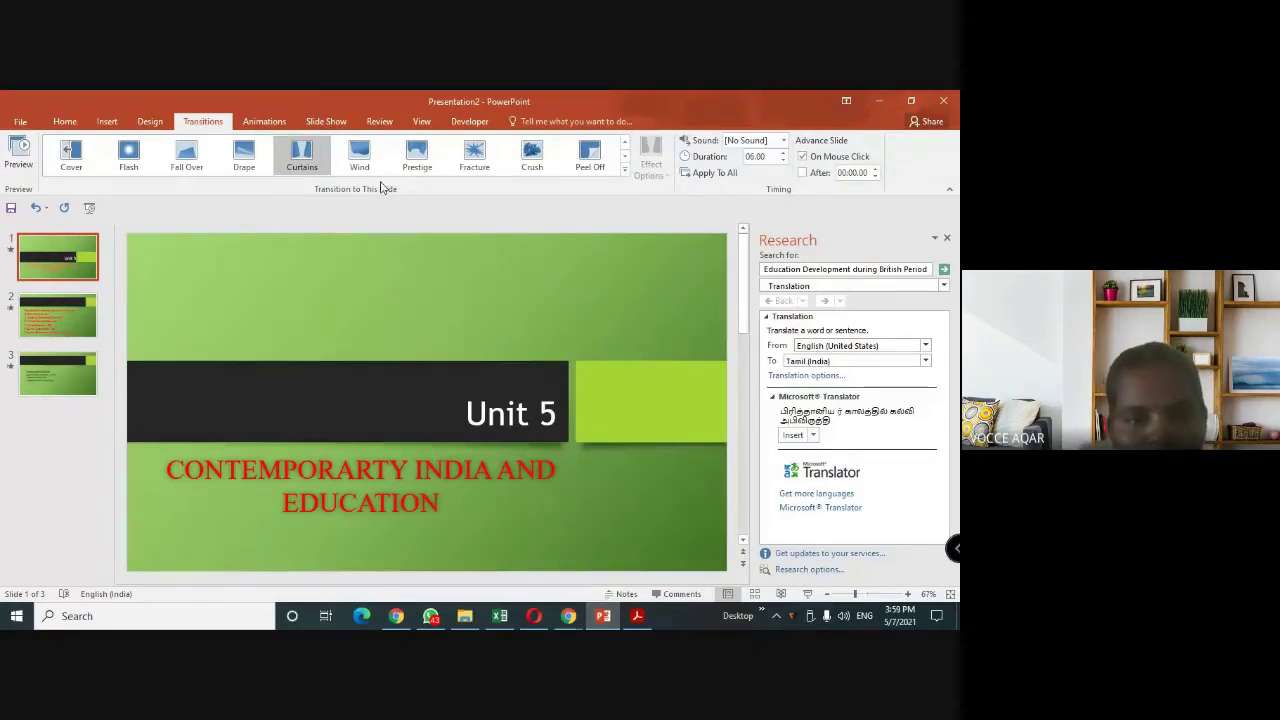
Add a Title and Content slide after slide 3, followed by a Blank slide.
left_click(60, 372)
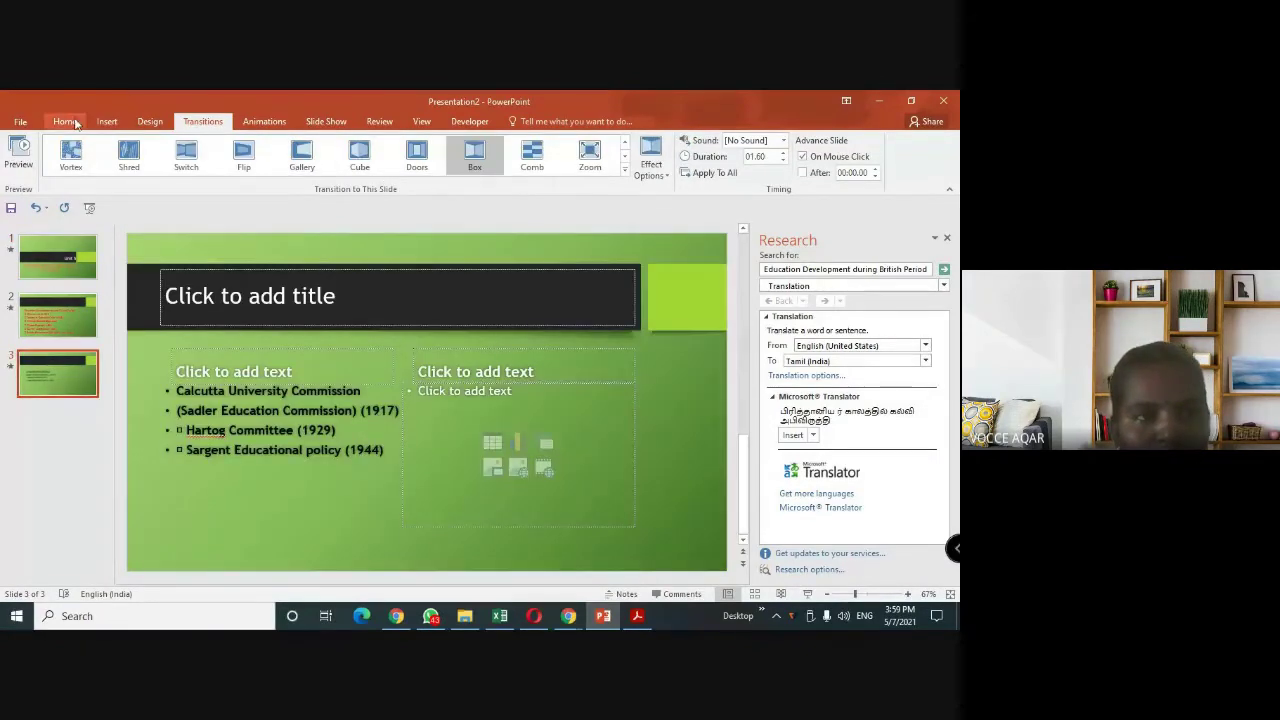
left_click(66, 121)
left_click(138, 175)
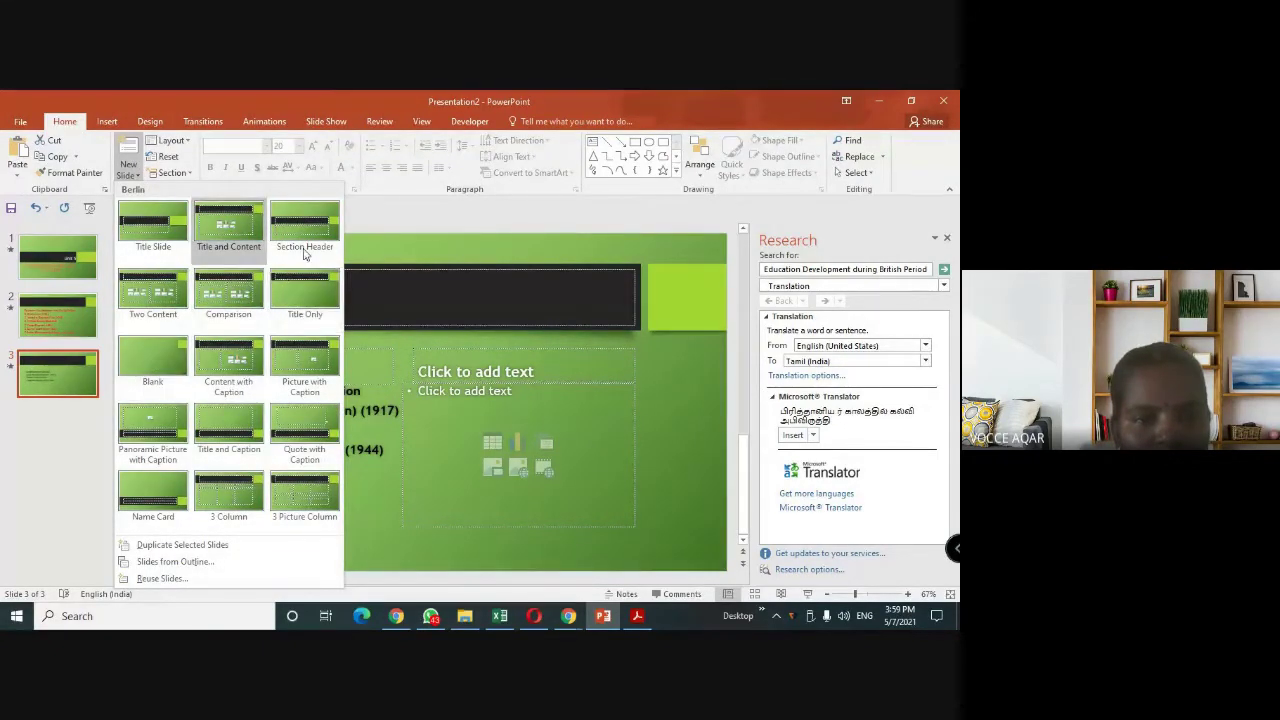
left_click(238, 233)
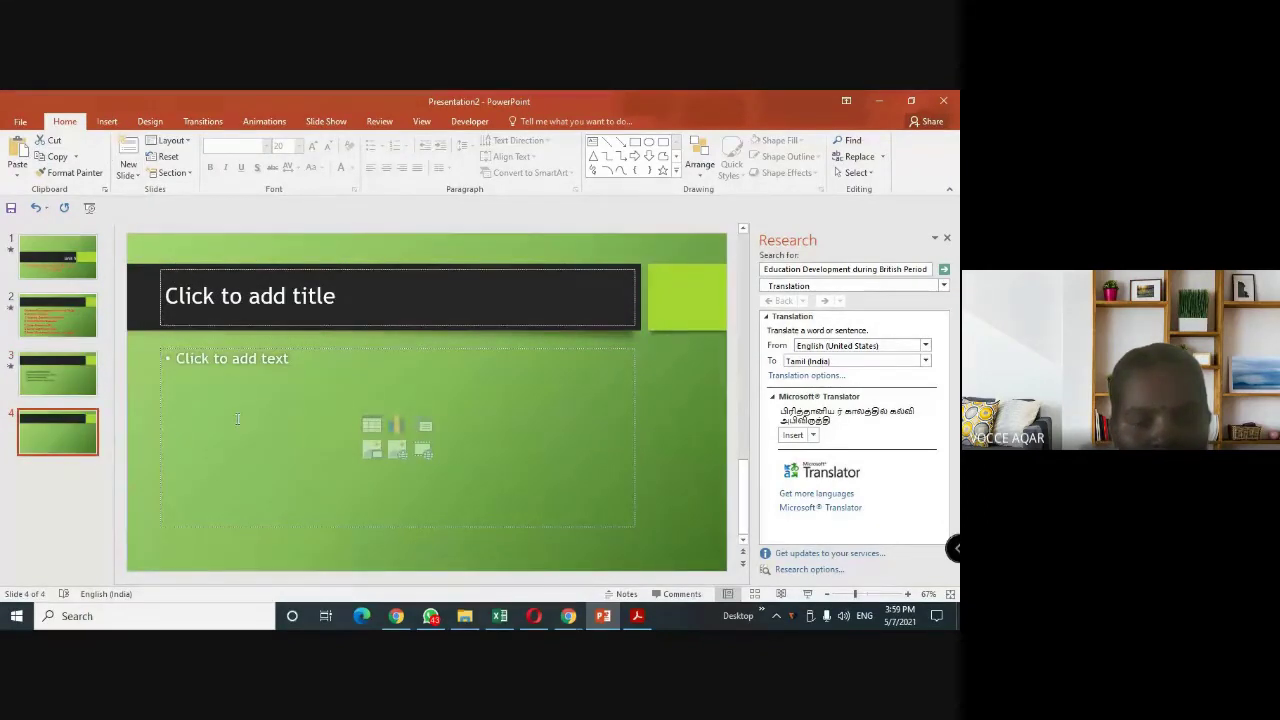
left_click(128, 172)
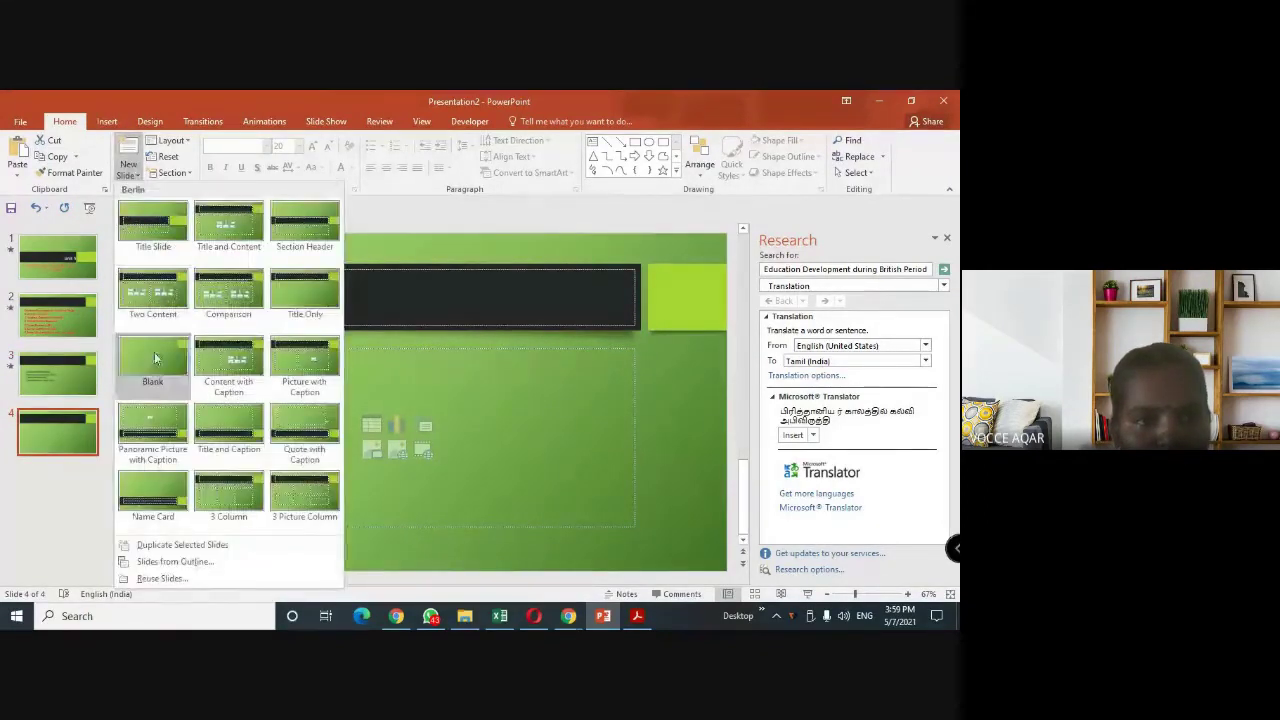
left_click(154, 358)
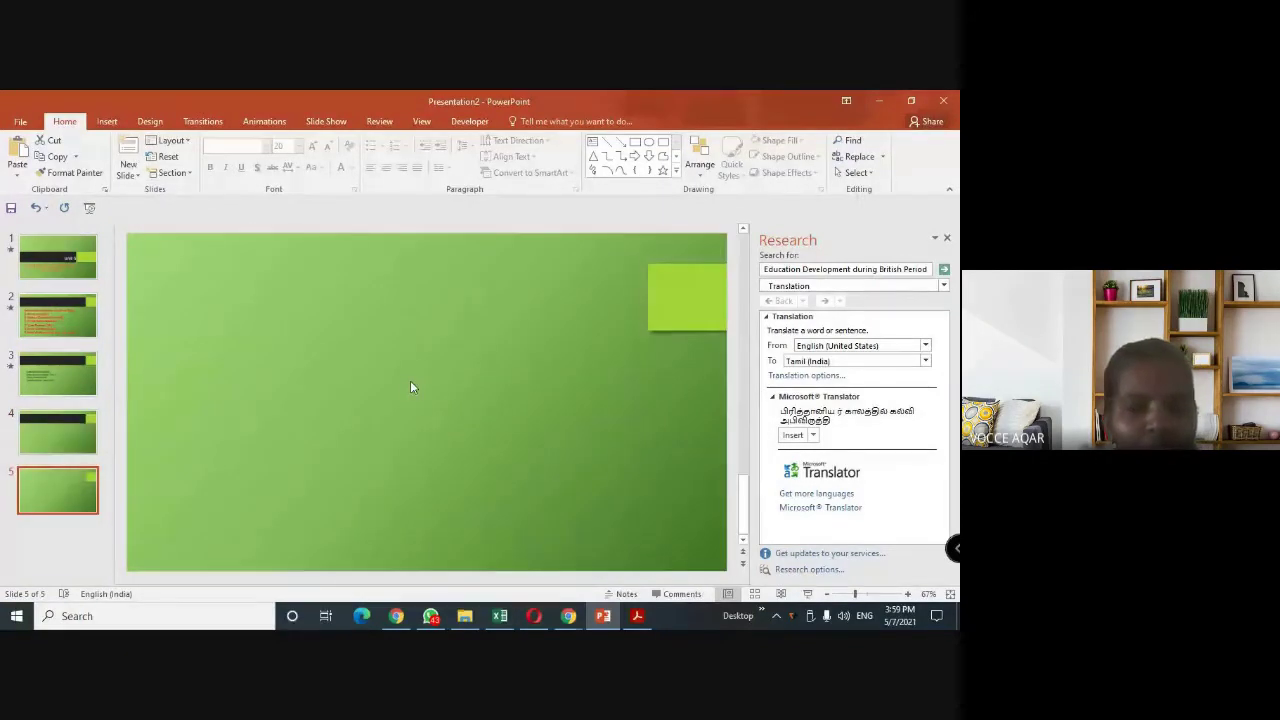
Select the new slide 4, leaving its Title and Content layout unchanged.
left_click(46, 373)
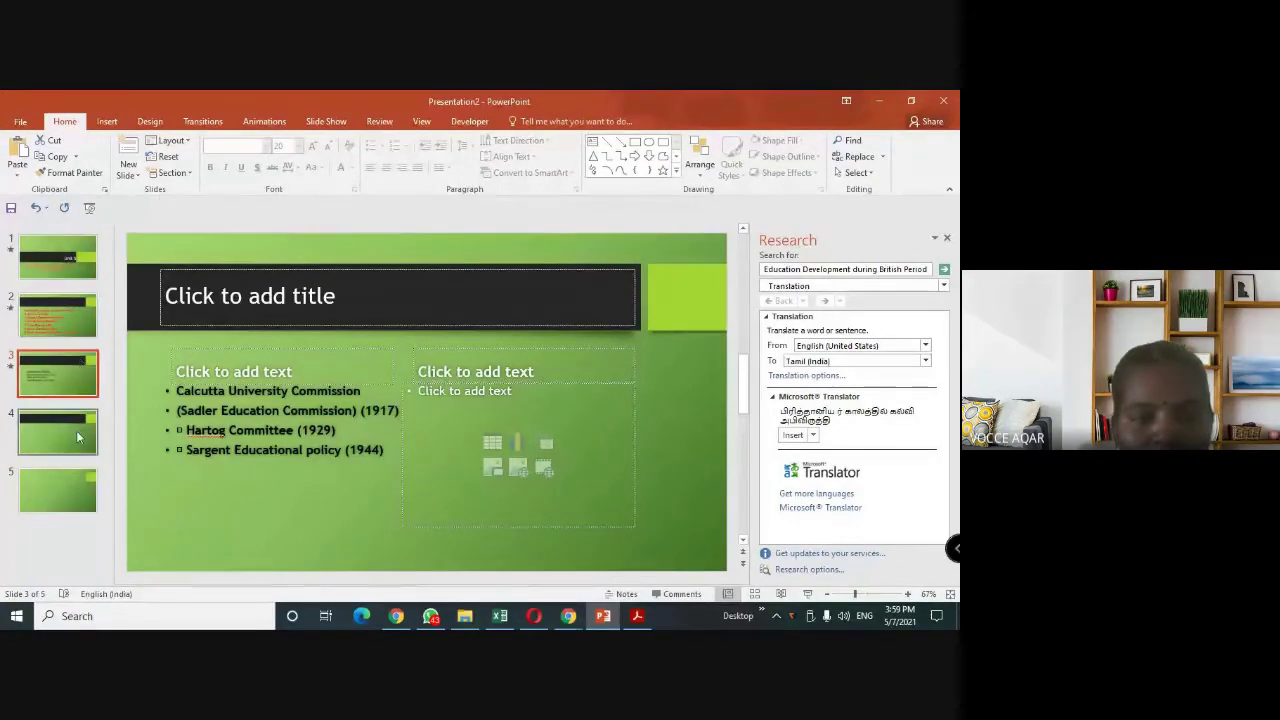
left_click(79, 436)
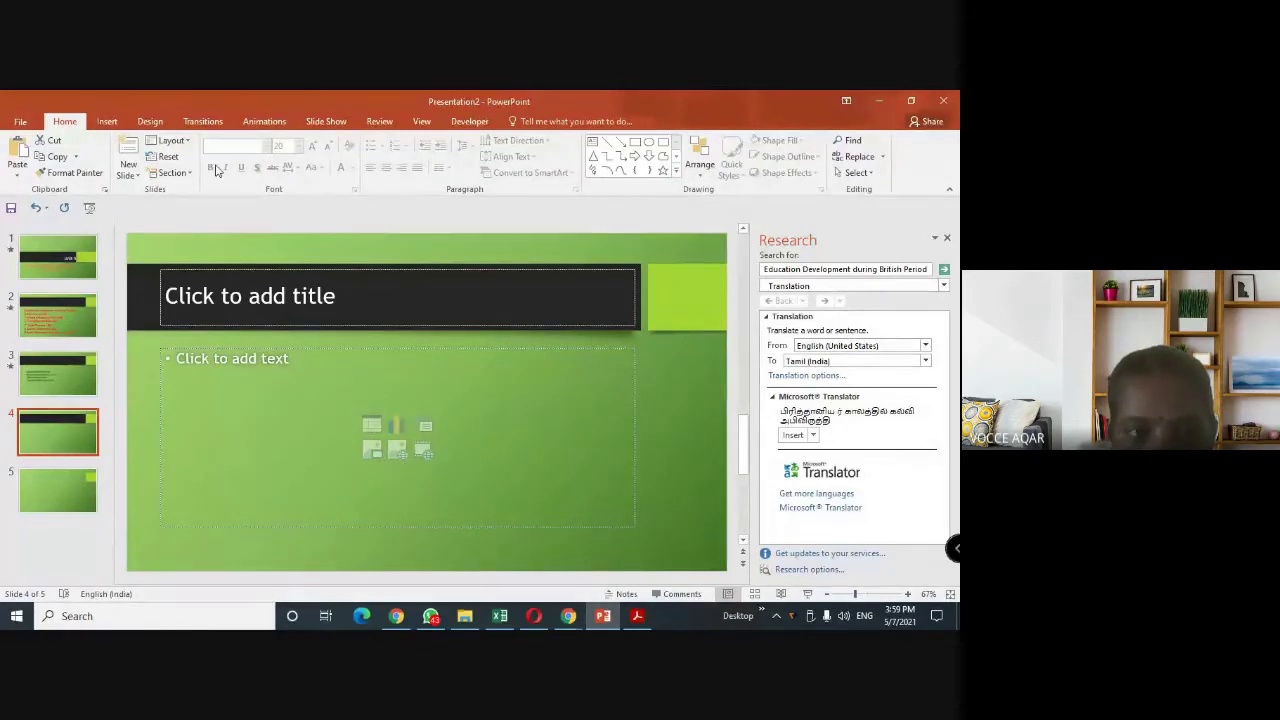
left_click(128, 172)
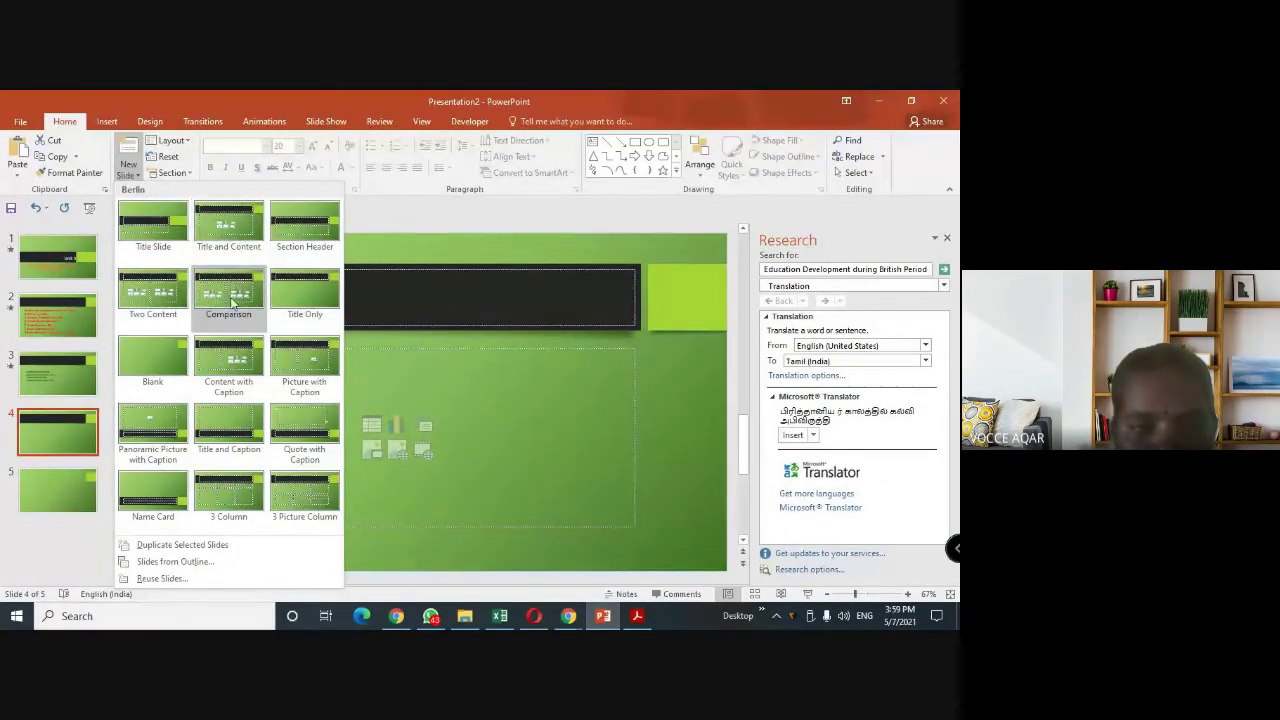
left_click(313, 414)
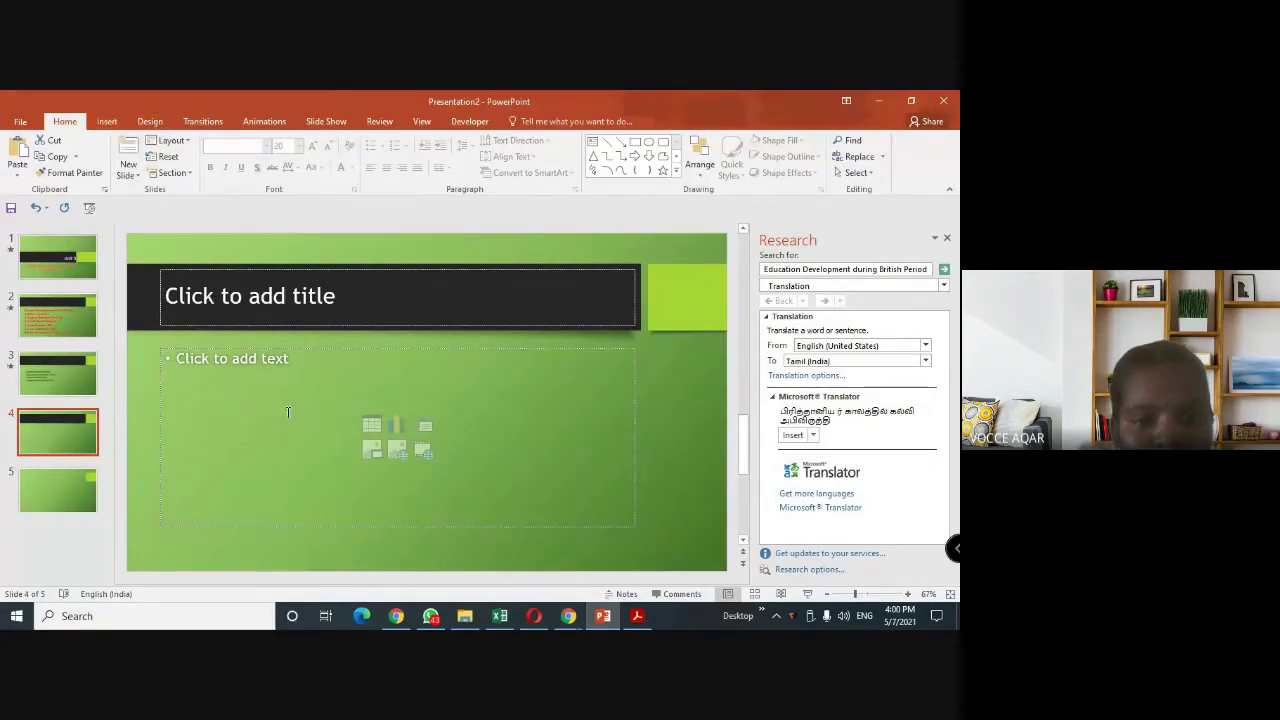
Insert the Alumni invitation picture from the Desktop onto slide 4.
left_click(112, 122)
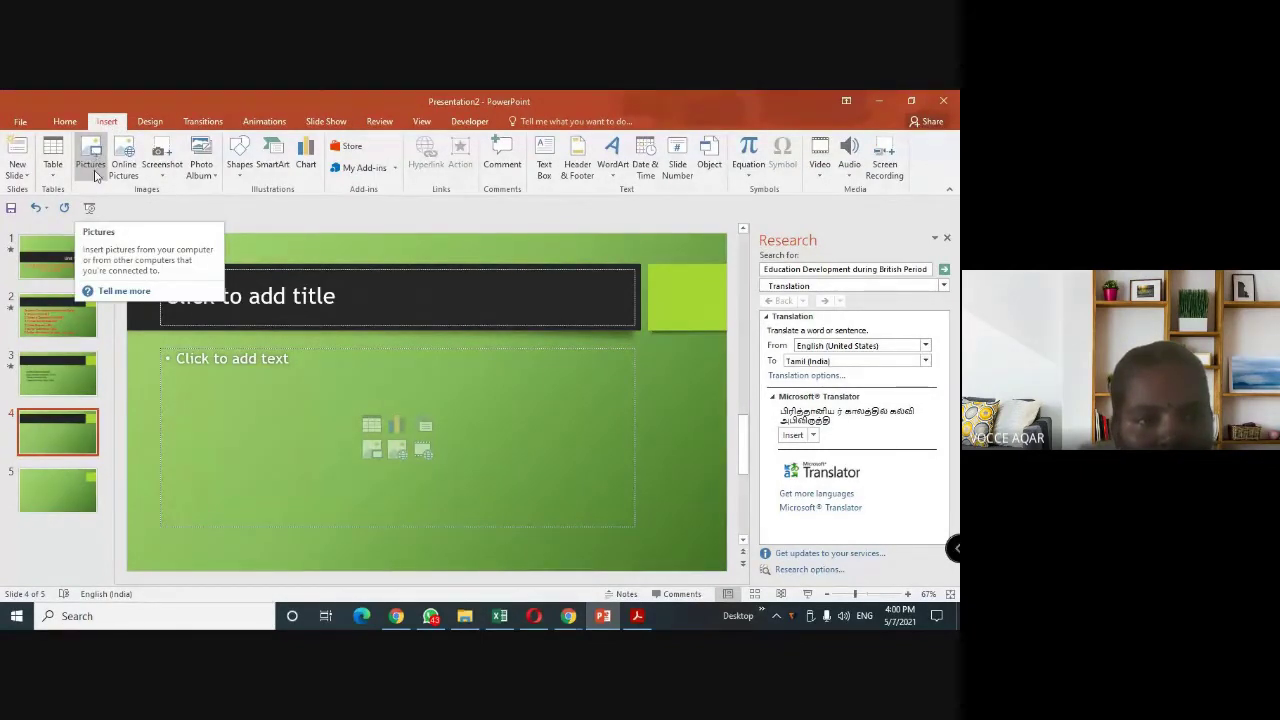
left_click(91, 160)
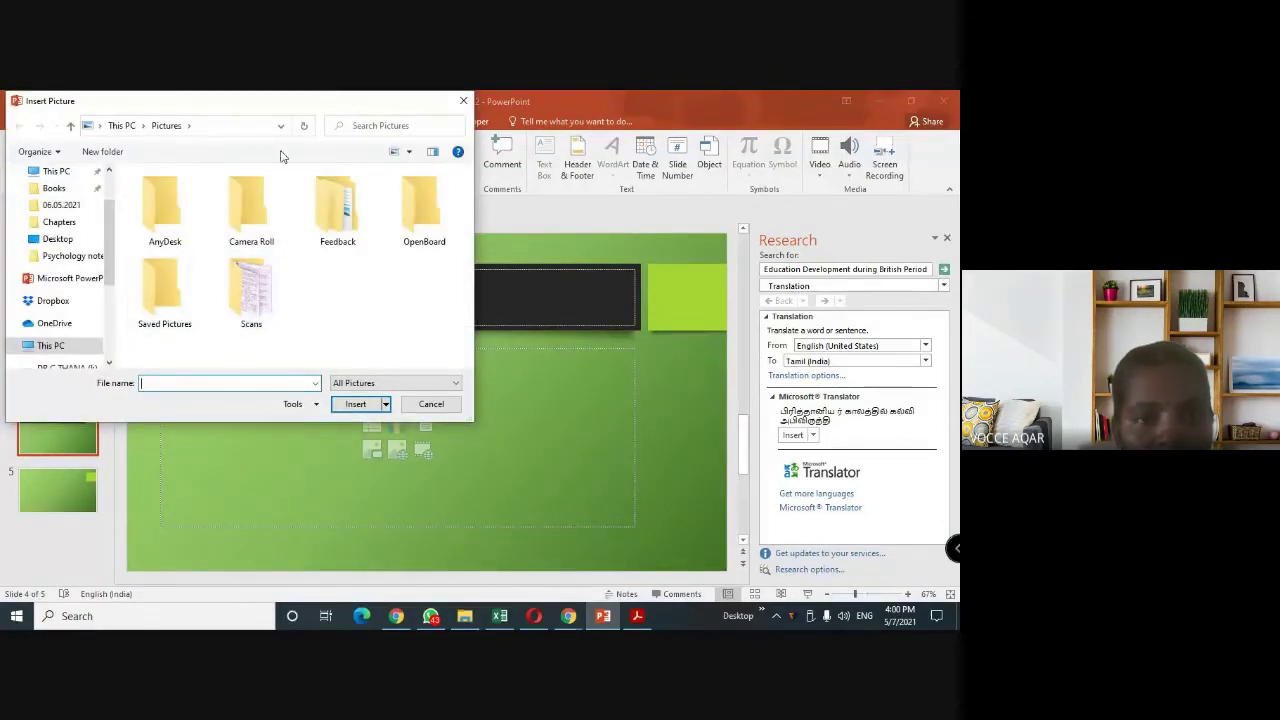
scroll(80, 300, "down", 1)
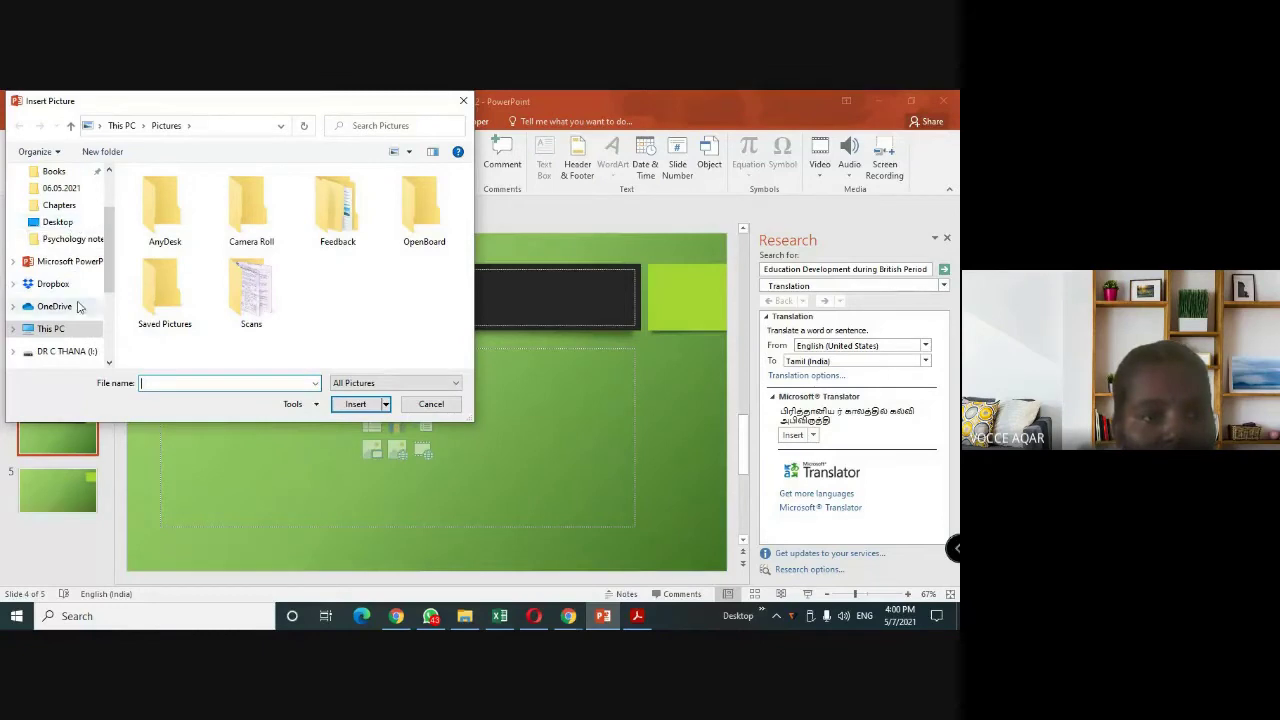
left_click(60, 222)
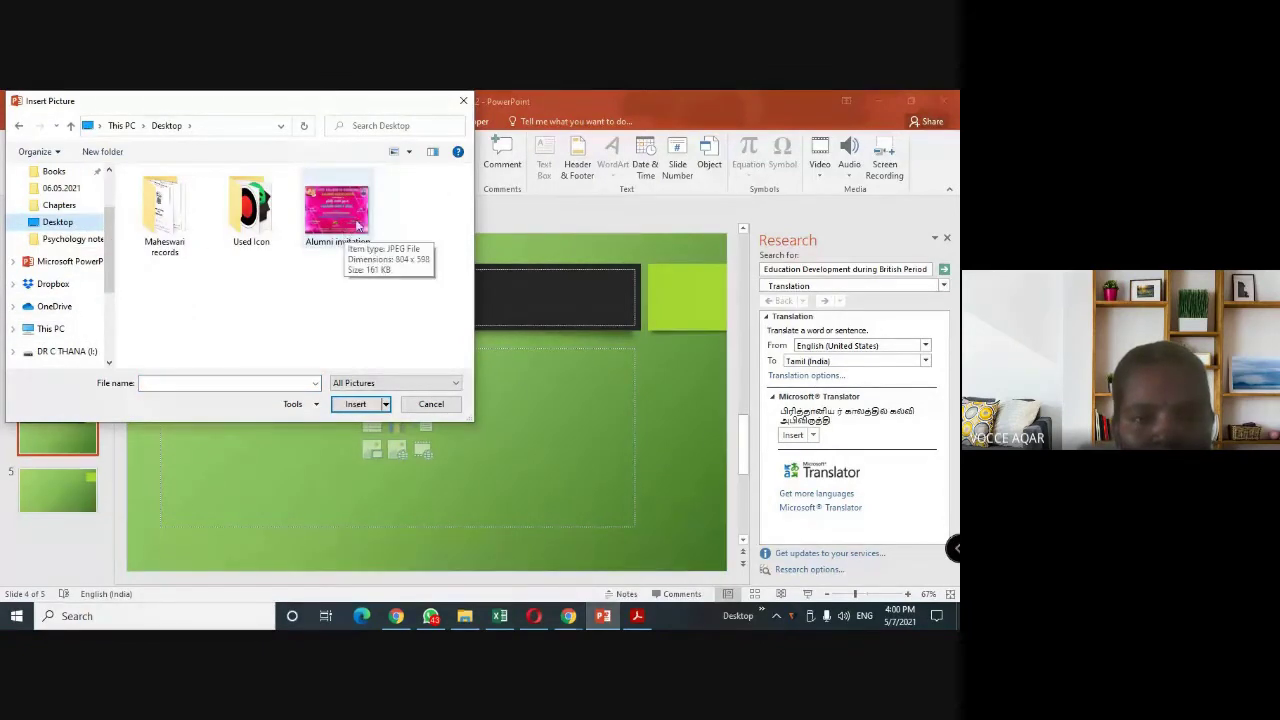
left_click(336, 222)
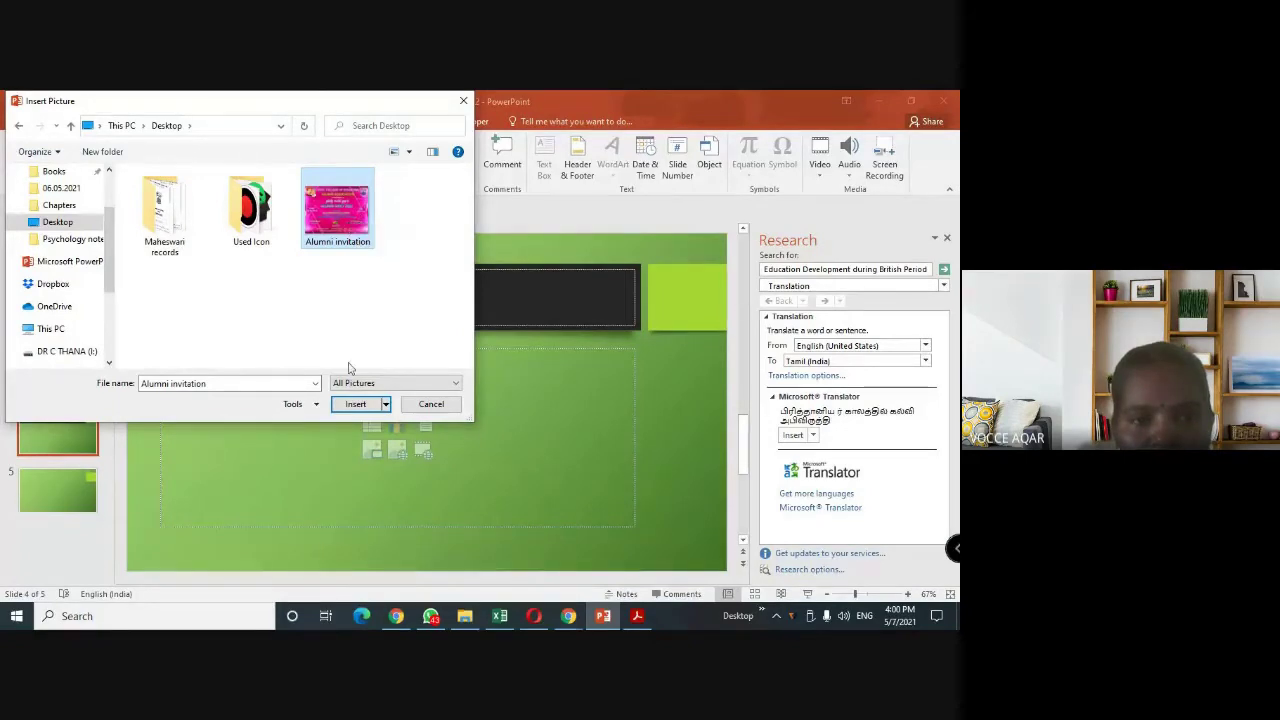
left_click(356, 405)
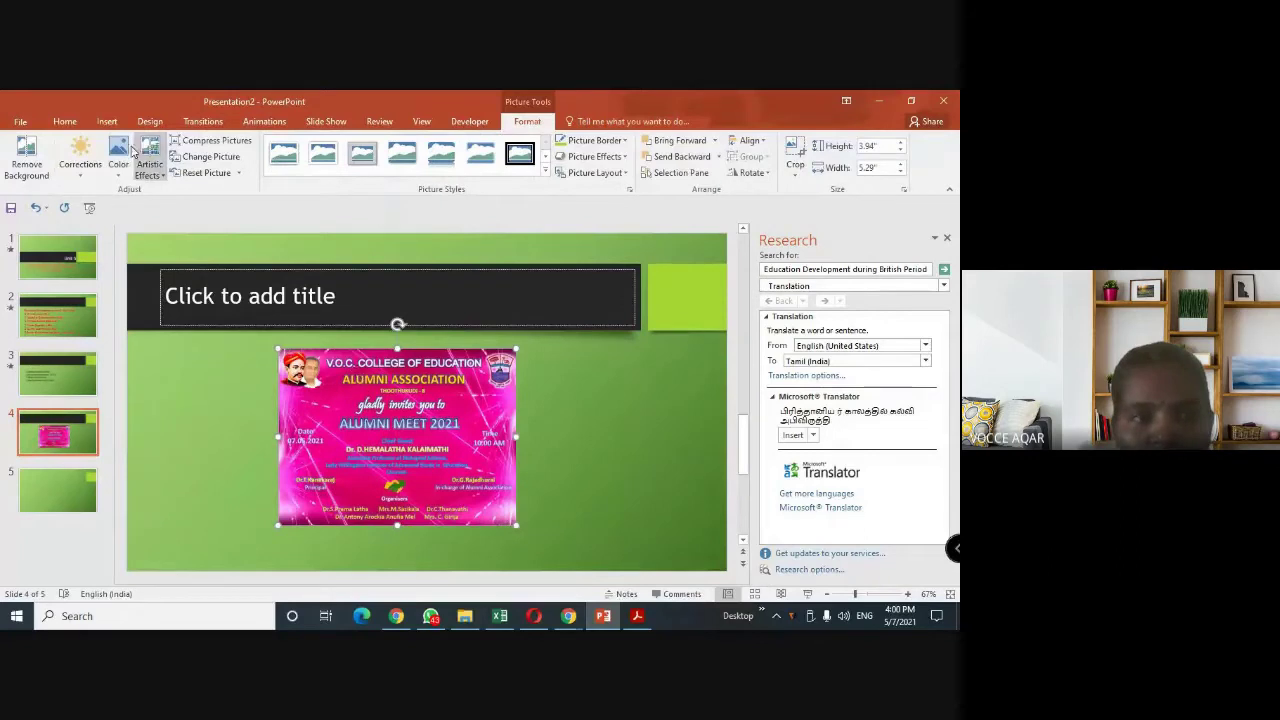
Stretch the invitation picture left, up, down and right to cover most of the slide.
left_click(107, 123)
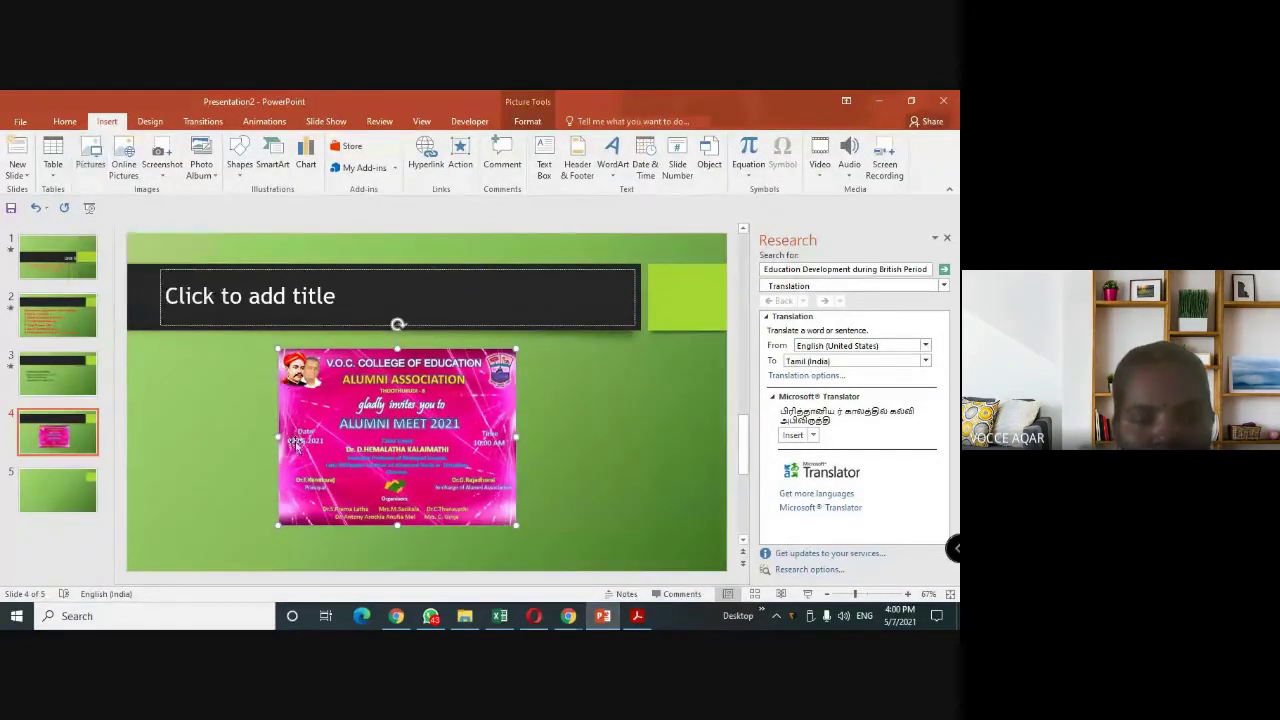
left_click_drag(278, 437, 210, 437)
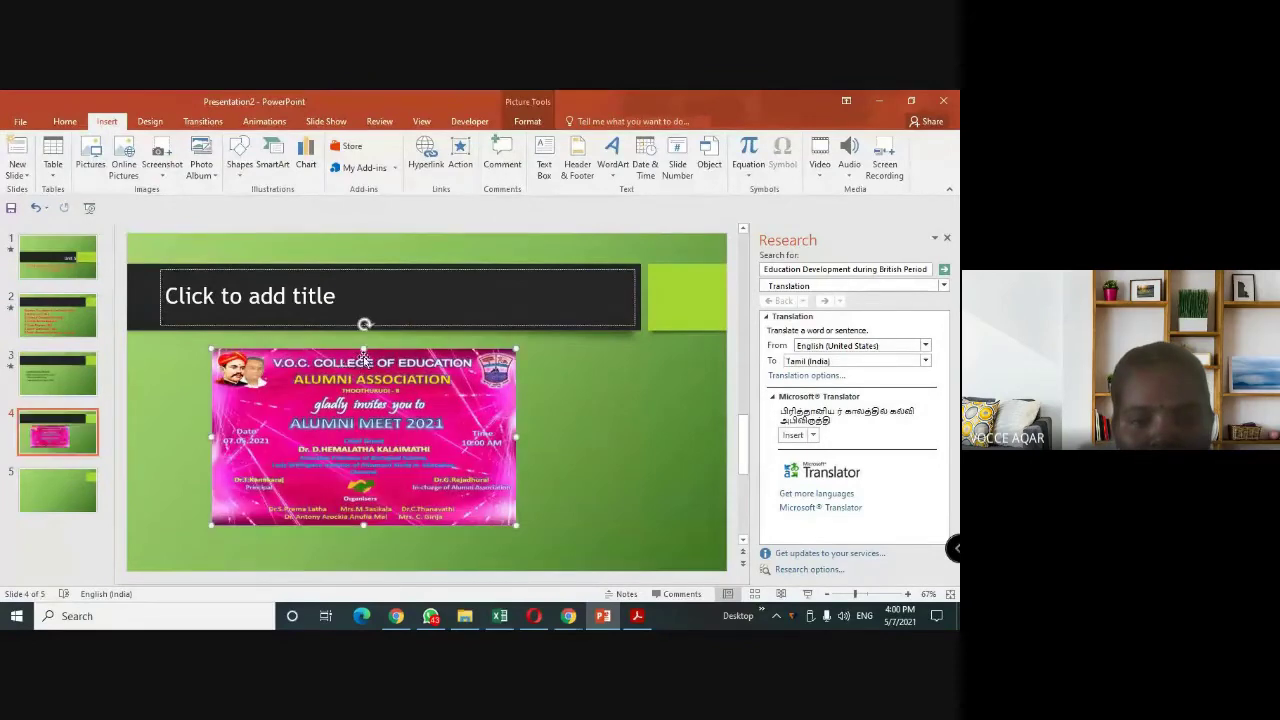
left_click_drag(363, 349, 363, 290)
left_click_drag(363, 525, 363, 552)
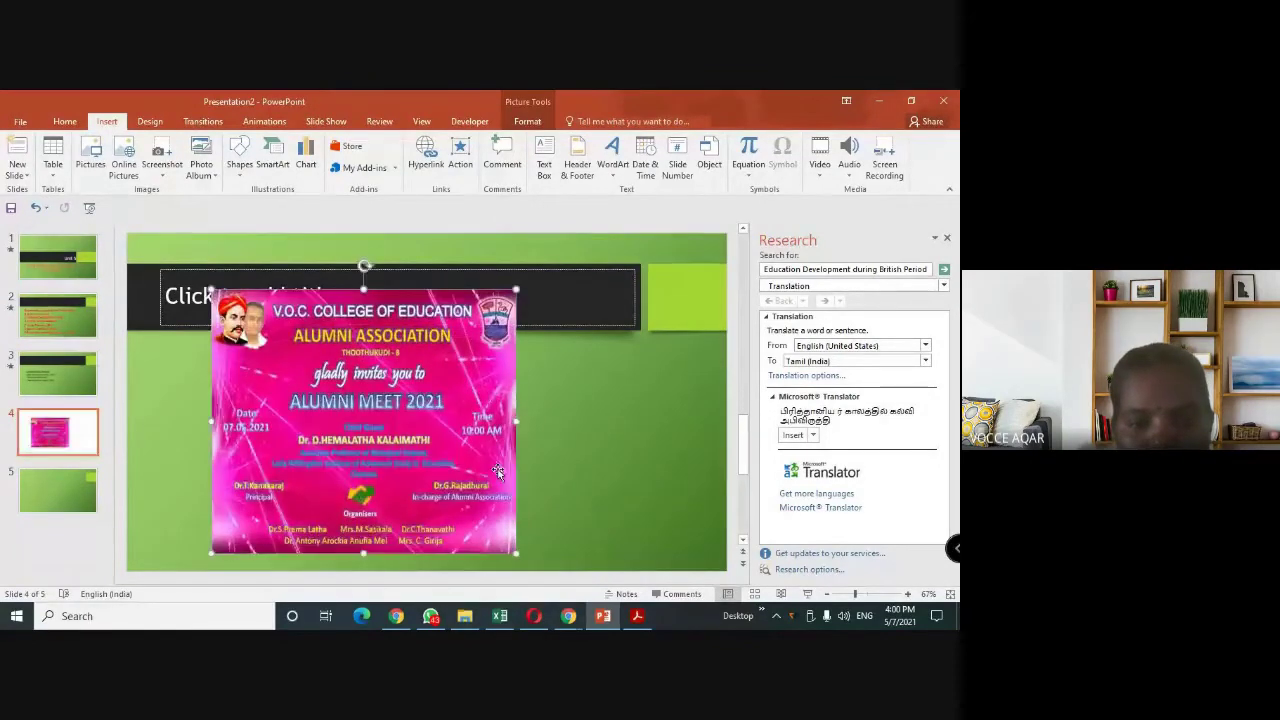
left_click_drag(515, 421, 633, 421)
left_click(662, 429)
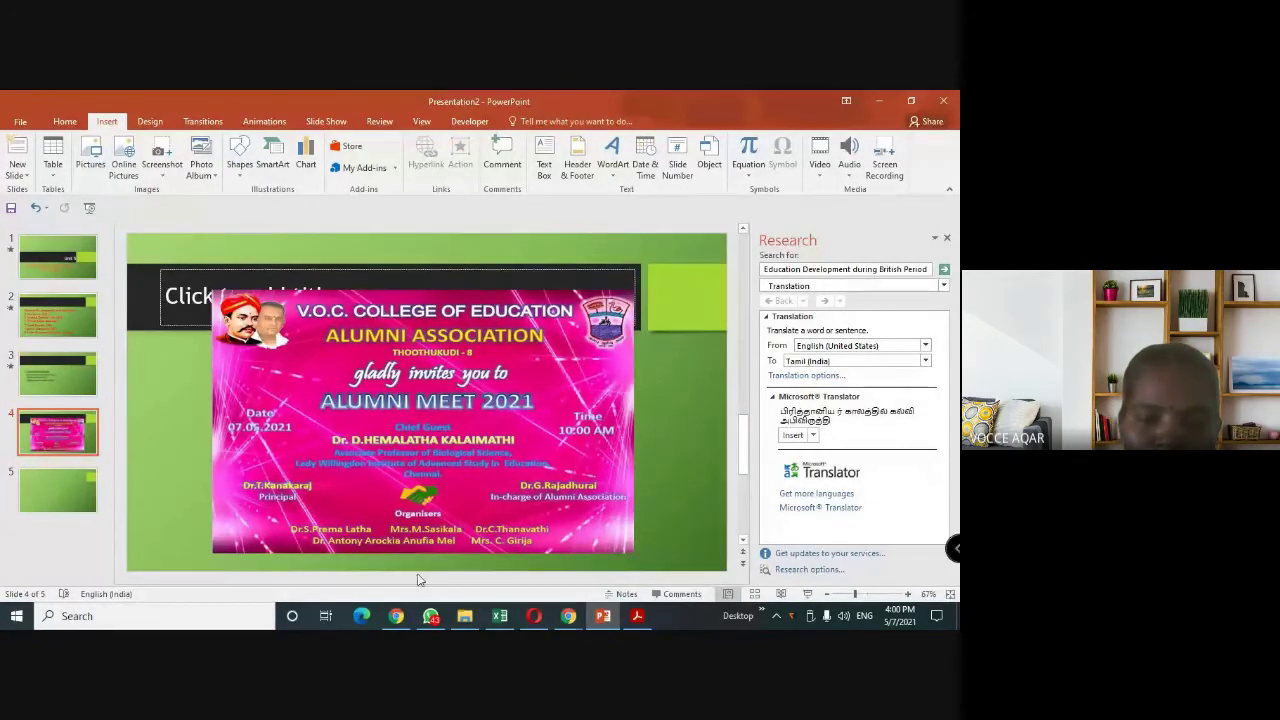
left_click(396, 616)
Search Google in a new tab for 'computer images'.
key("ctrl+t")
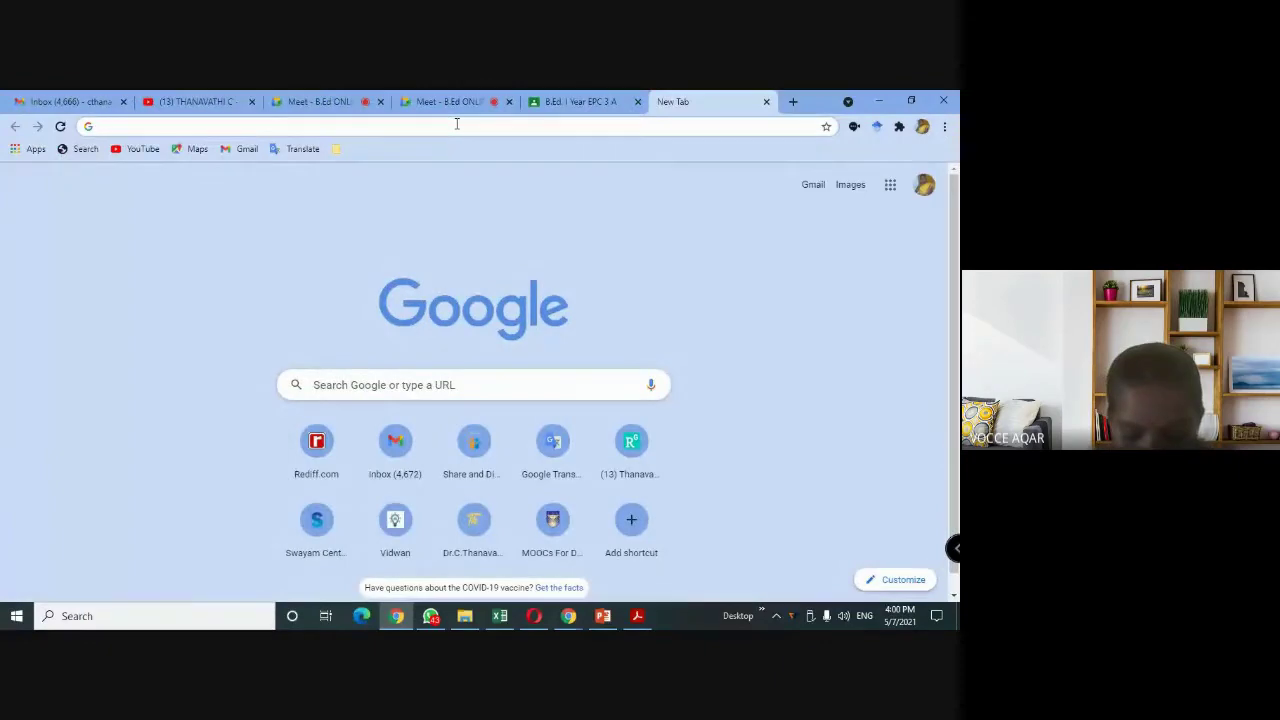
left_click(456, 124)
type("COM")
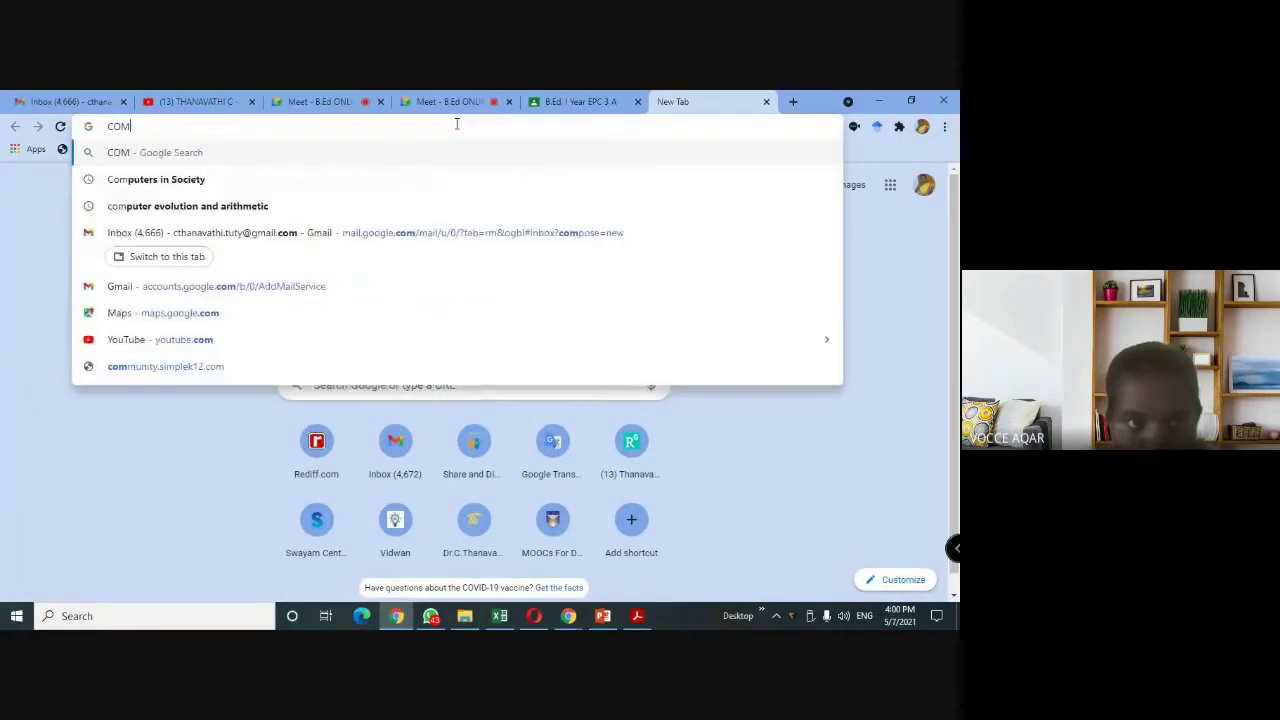
key("BackSpace")
key("BackSpace")
key("BackSpace")
type("comput")
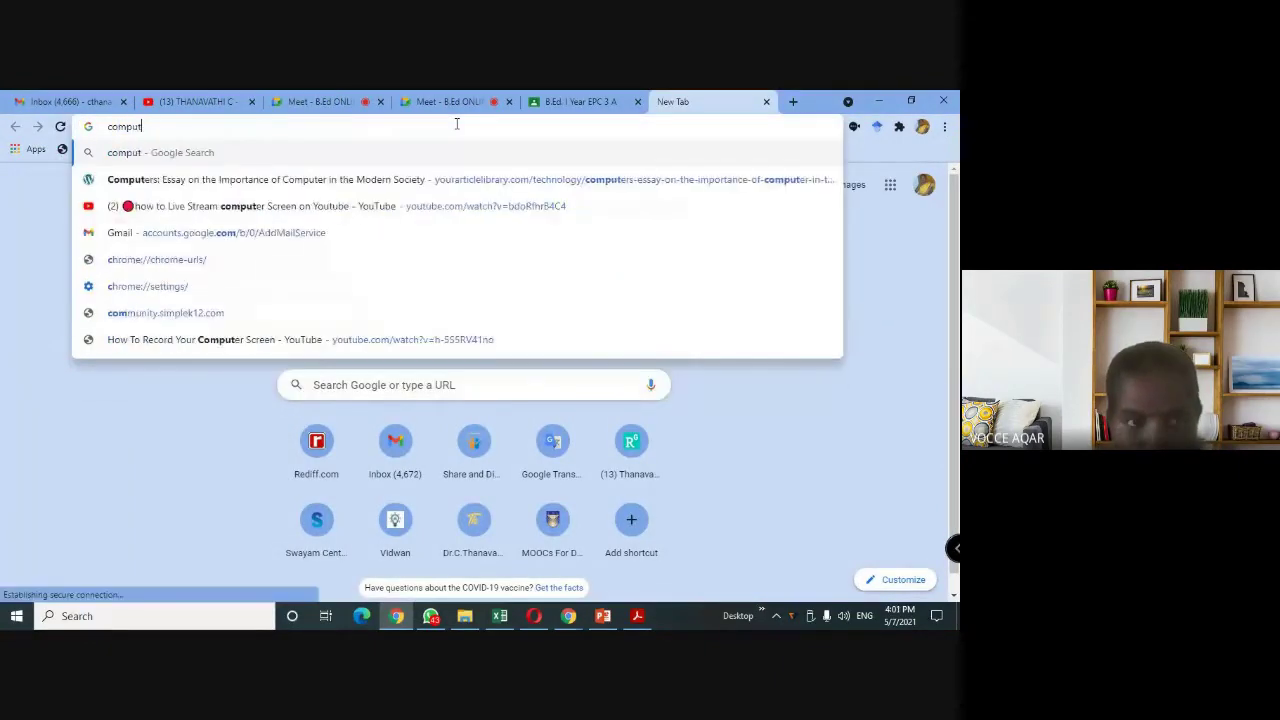
type("er images")
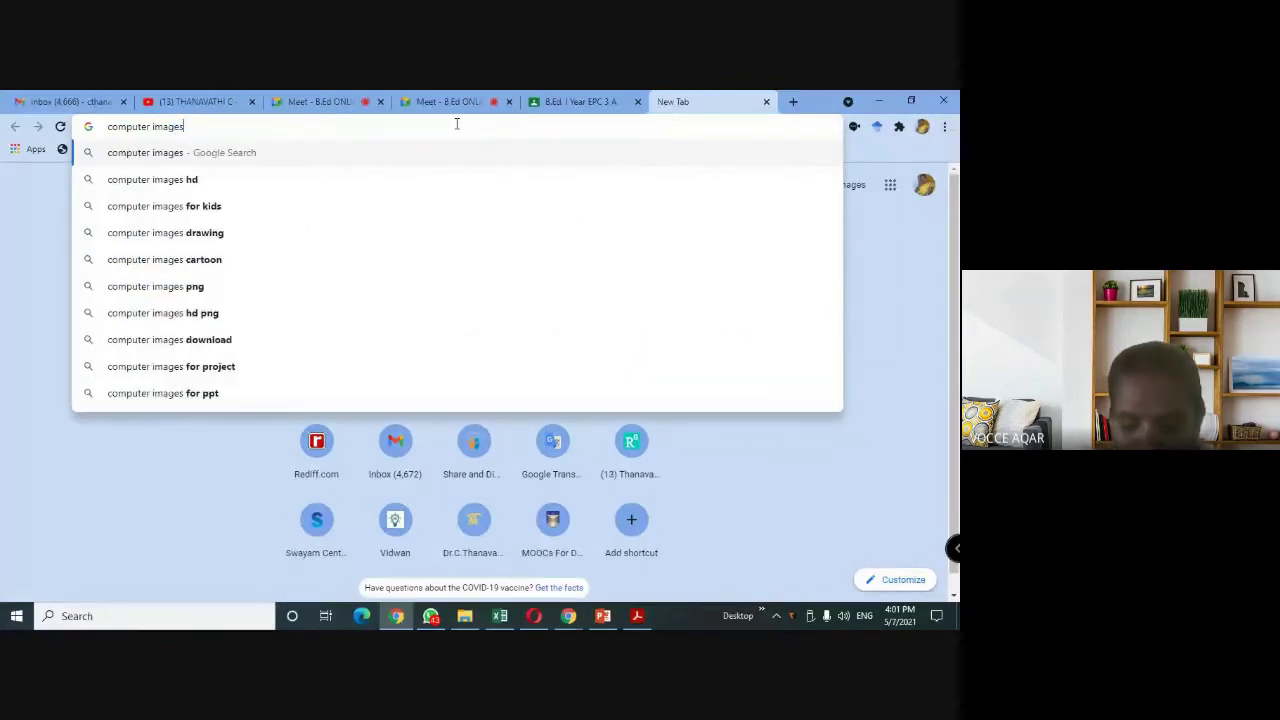
key("Return")
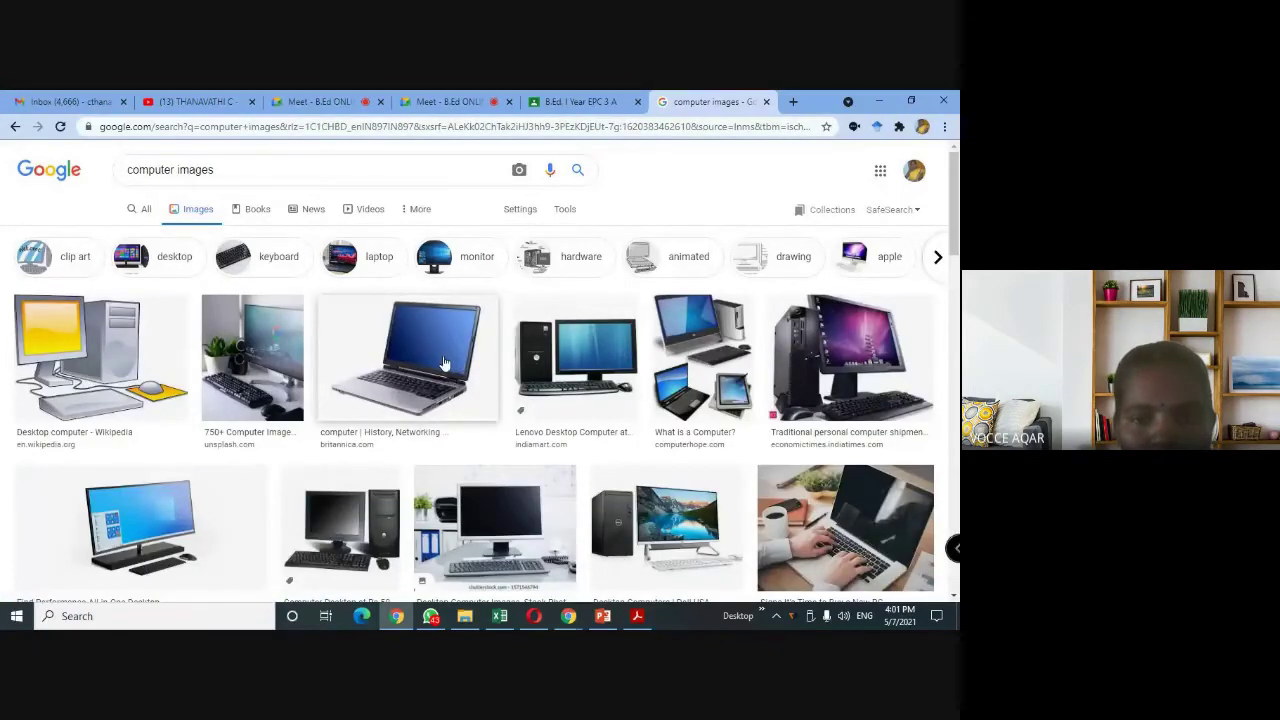
Preview the laptop image results, settling on the laptop-at-desk photo.
left_click(458, 362)
right_click(779, 302)
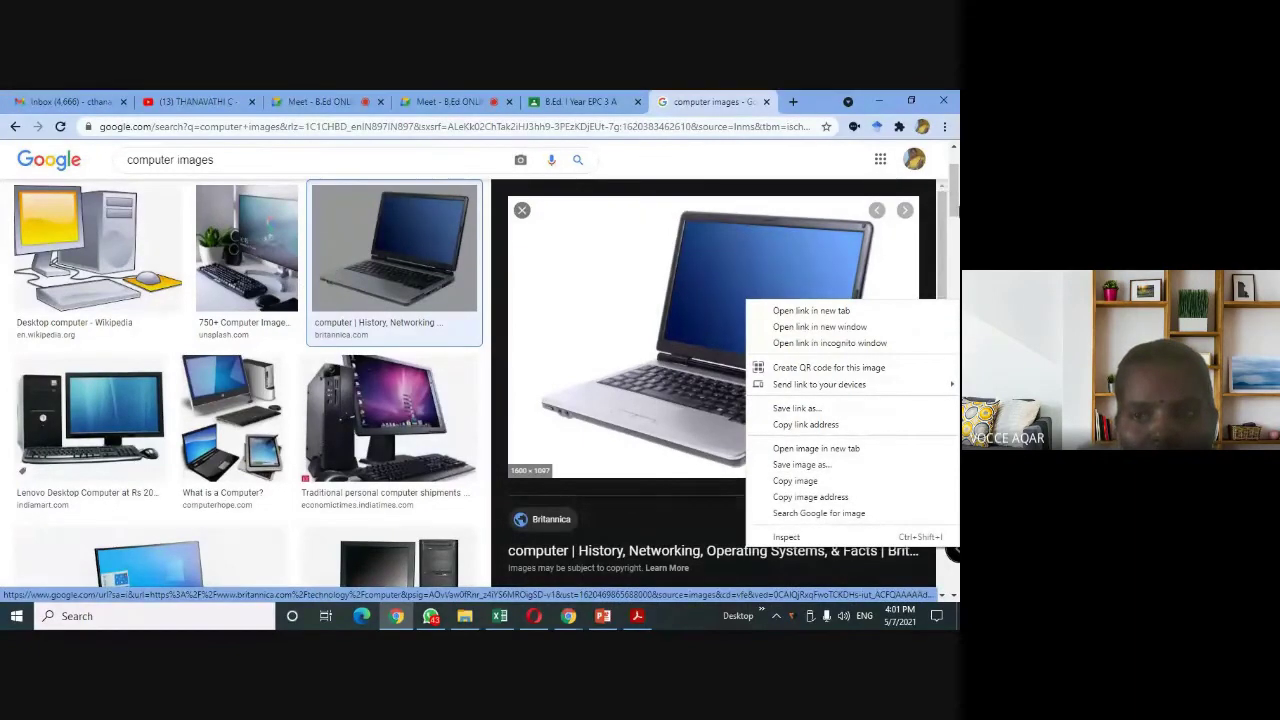
scroll(277, 283, "down", 4)
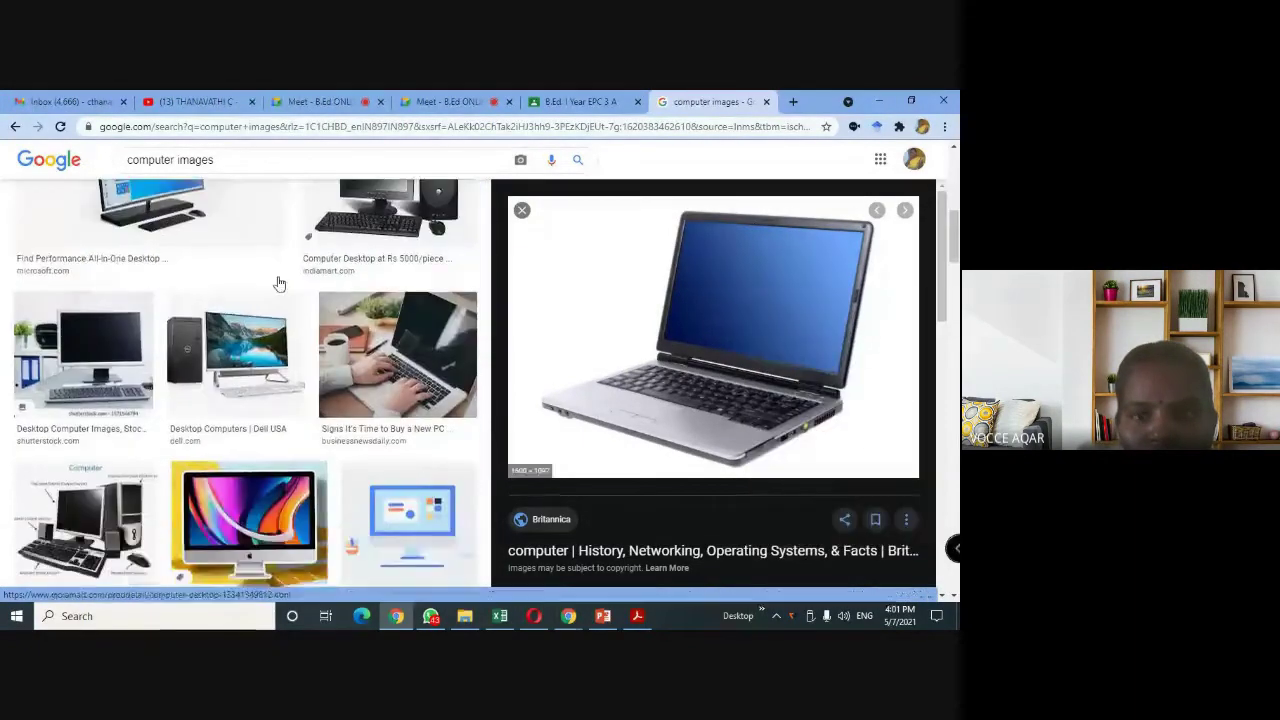
scroll(289, 294, "up", 3)
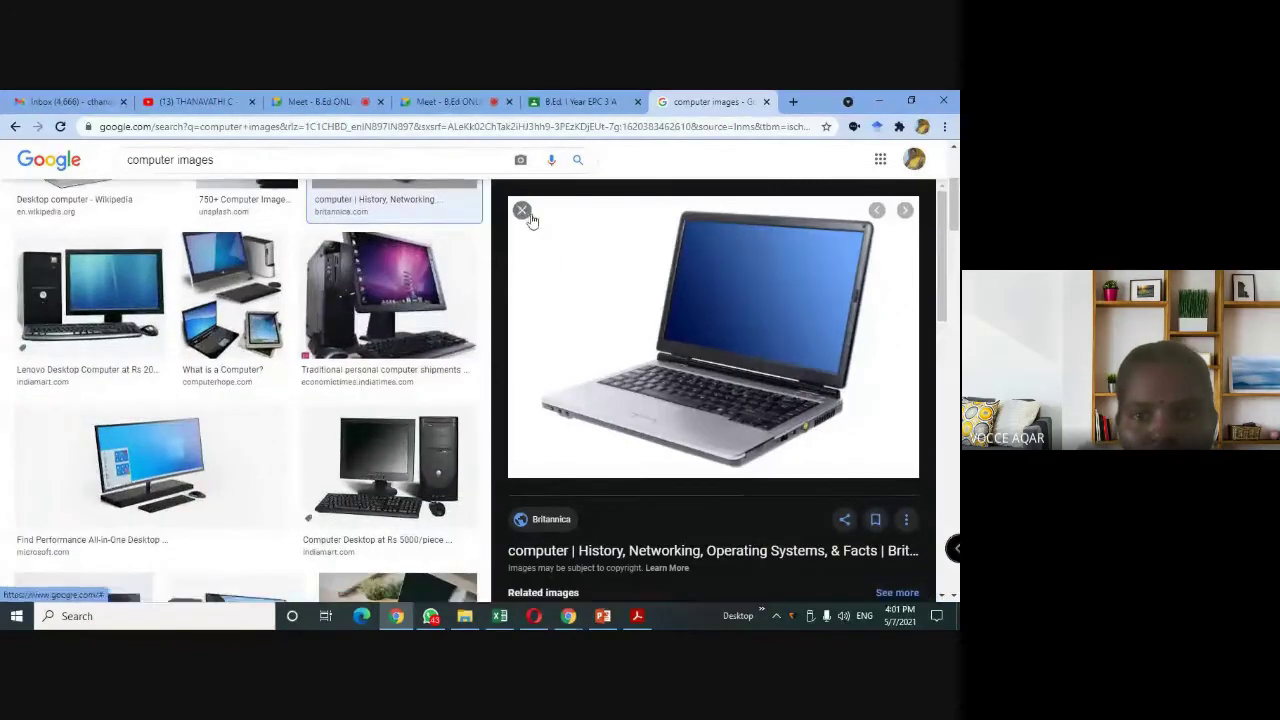
left_click(522, 210)
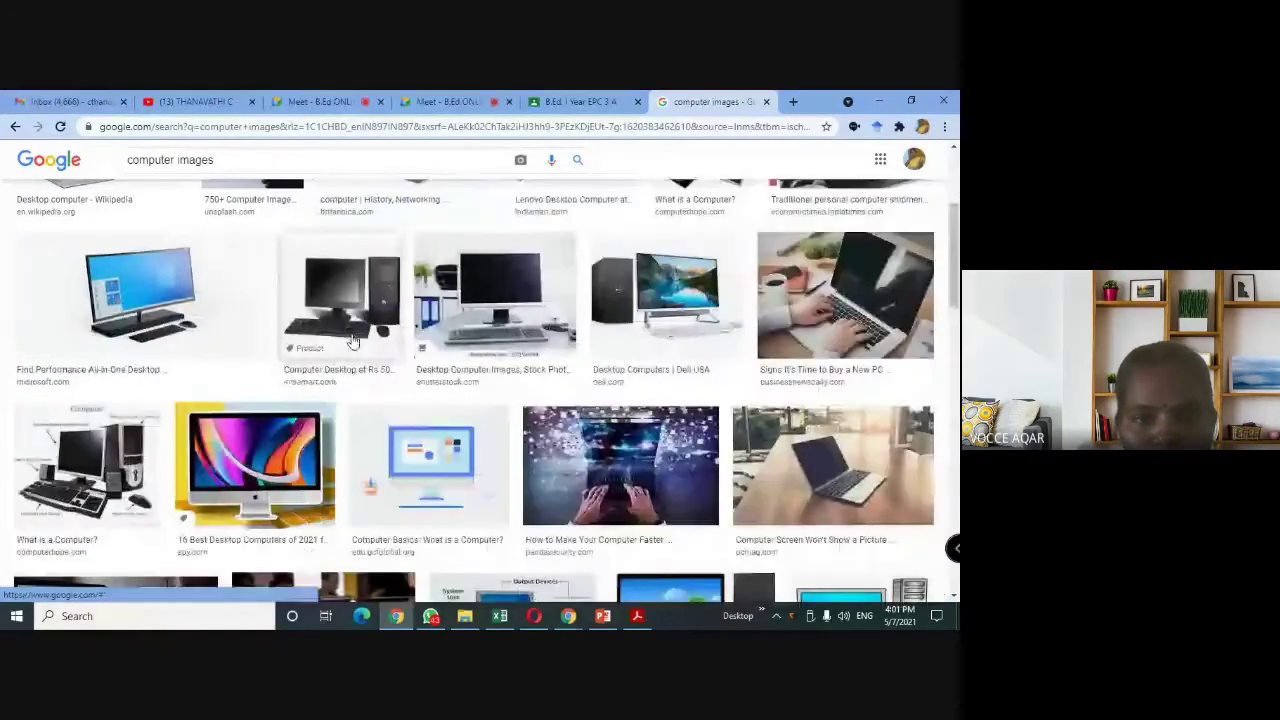
right_click(141, 292)
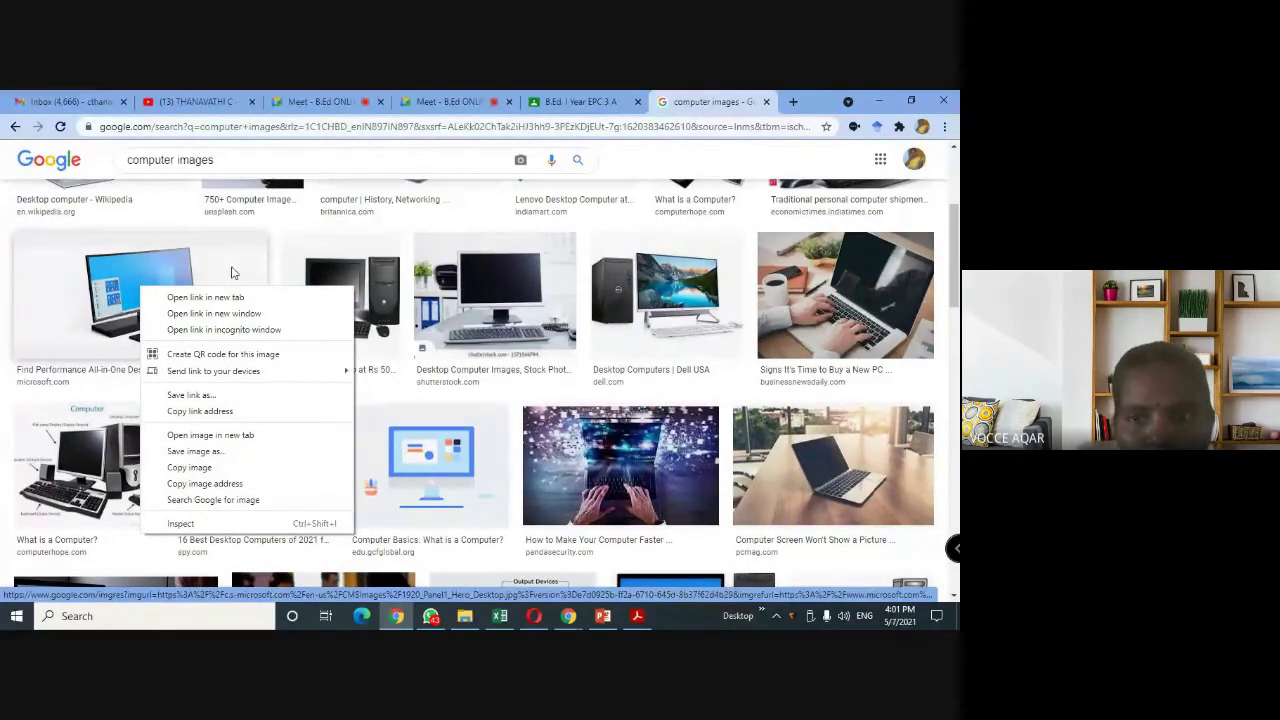
left_click(857, 298)
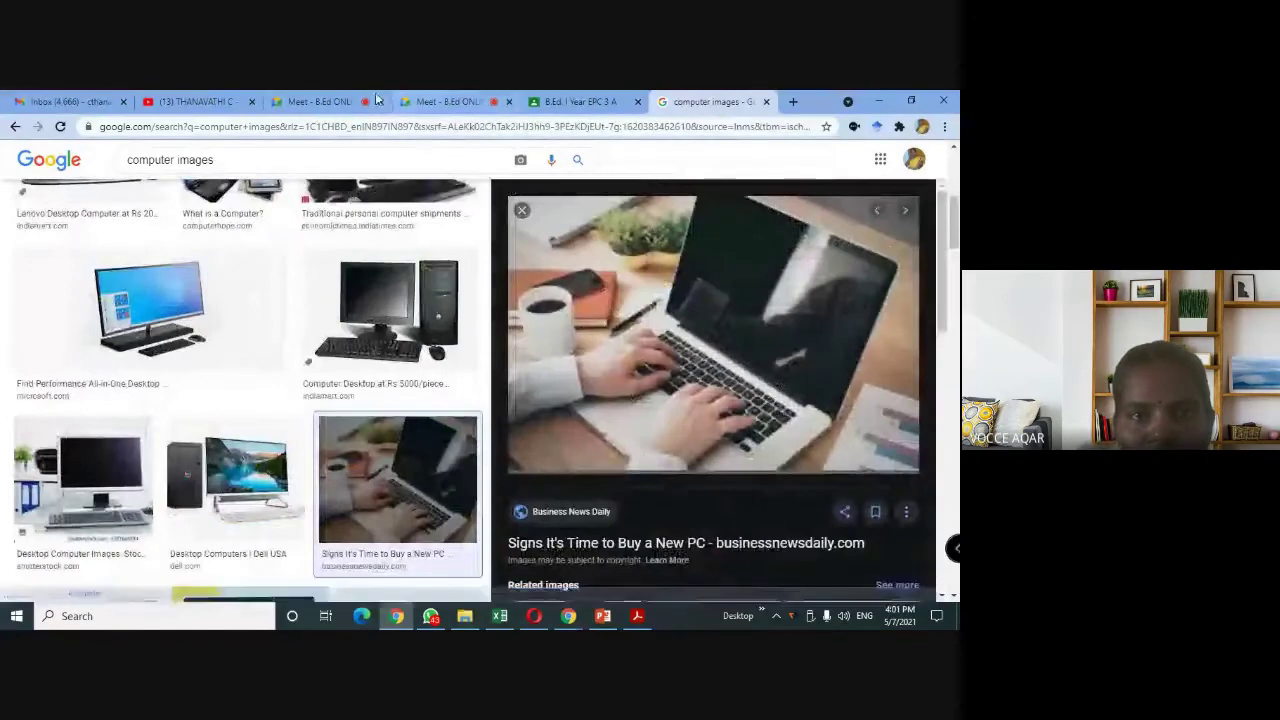
Admit the pending join request in the class meeting tab.
left_click(445, 101)
left_click(614, 224)
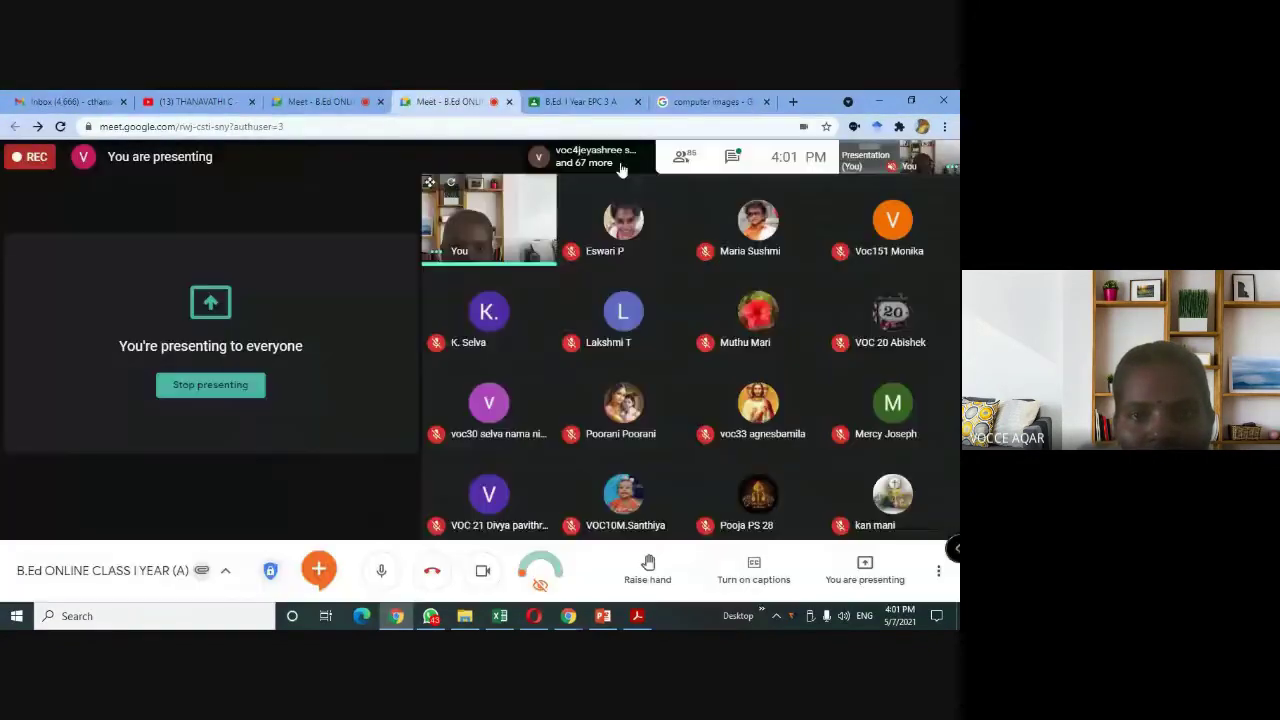
left_click(710, 101)
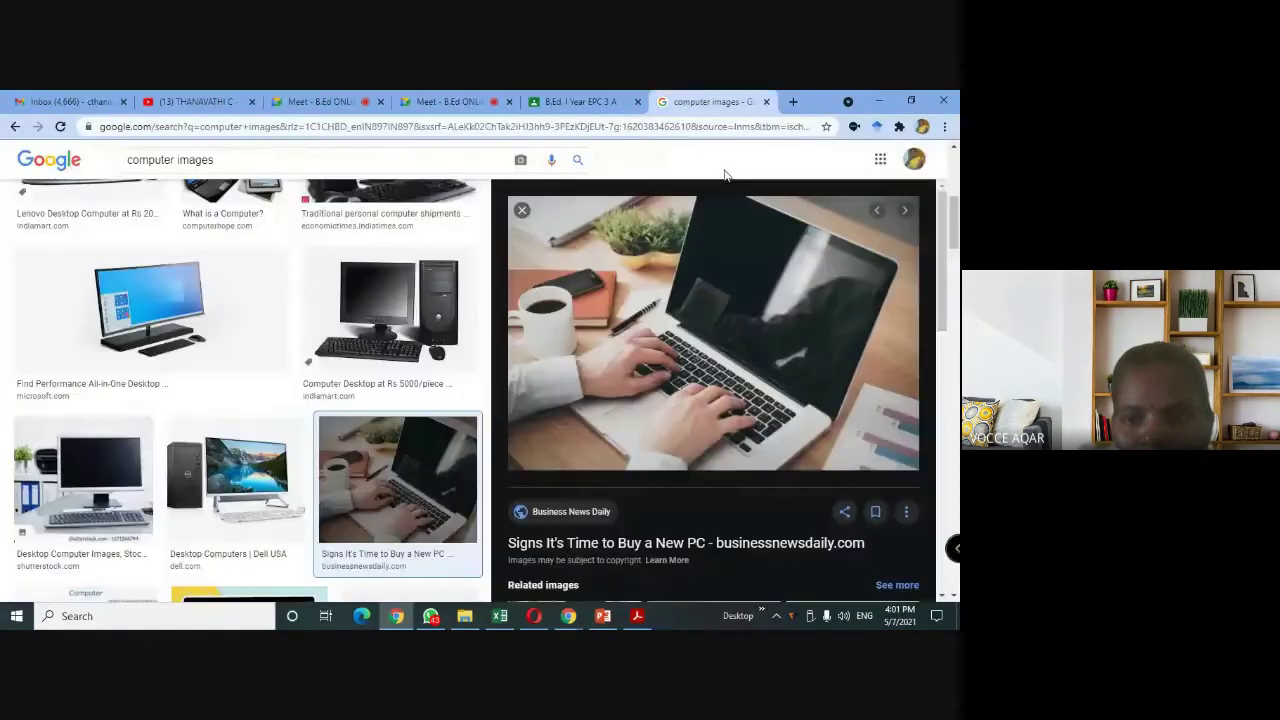
Copy the laptop-at-desk photo to the clipboard.
right_click(687, 261)
left_click(745, 442)
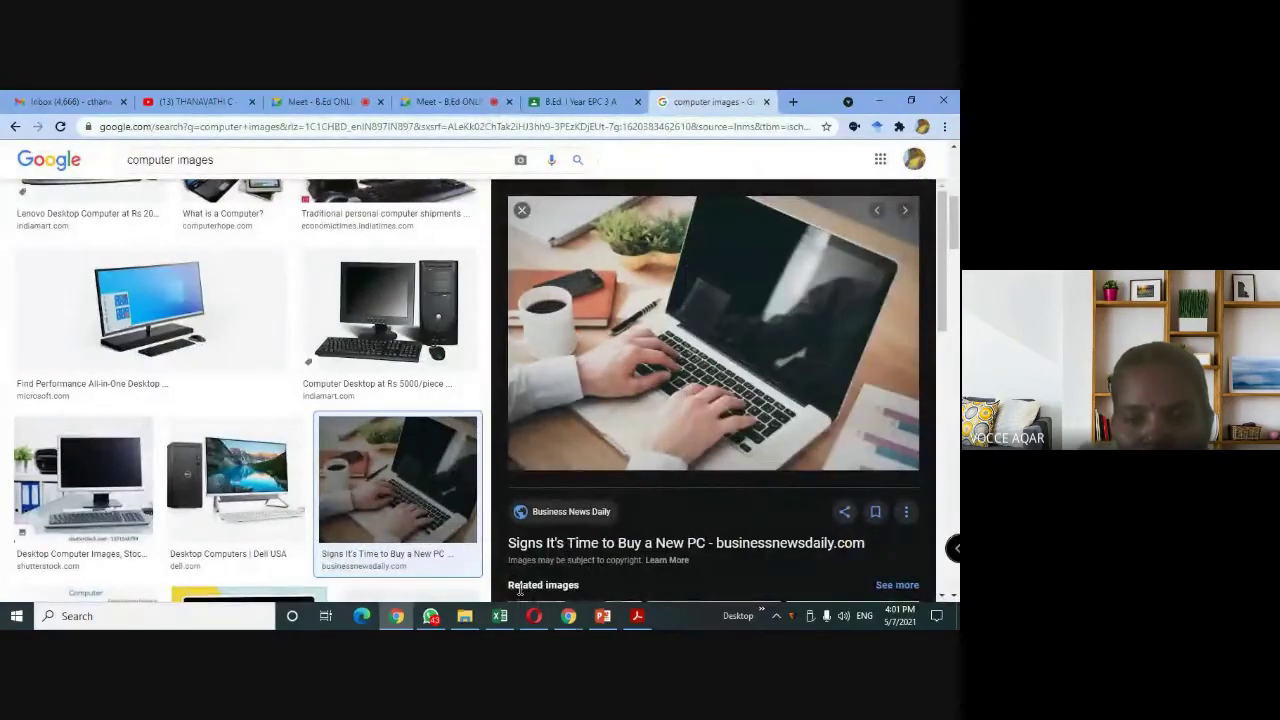
left_click(603, 616)
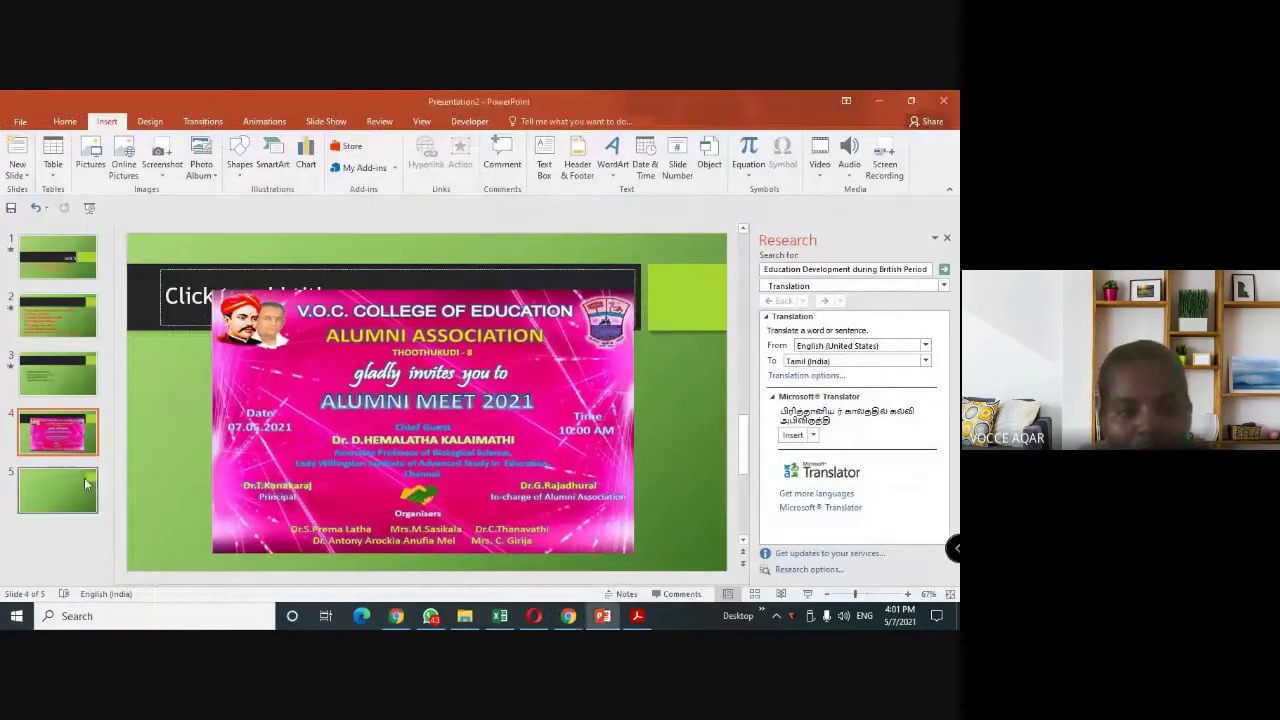
Paste the laptop photo onto slide 5 and stretch it to fill the slide.
left_click(84, 477)
key("ctrl+v")
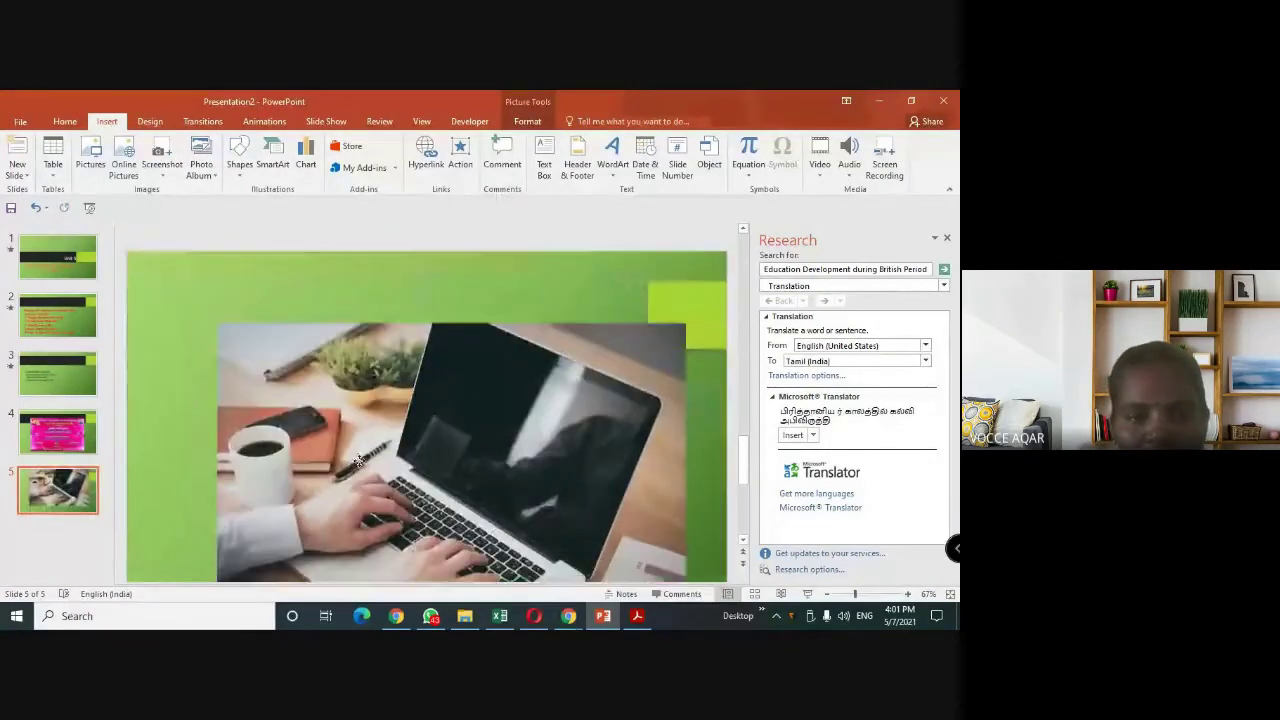
left_click_drag(283, 402, 267, 350)
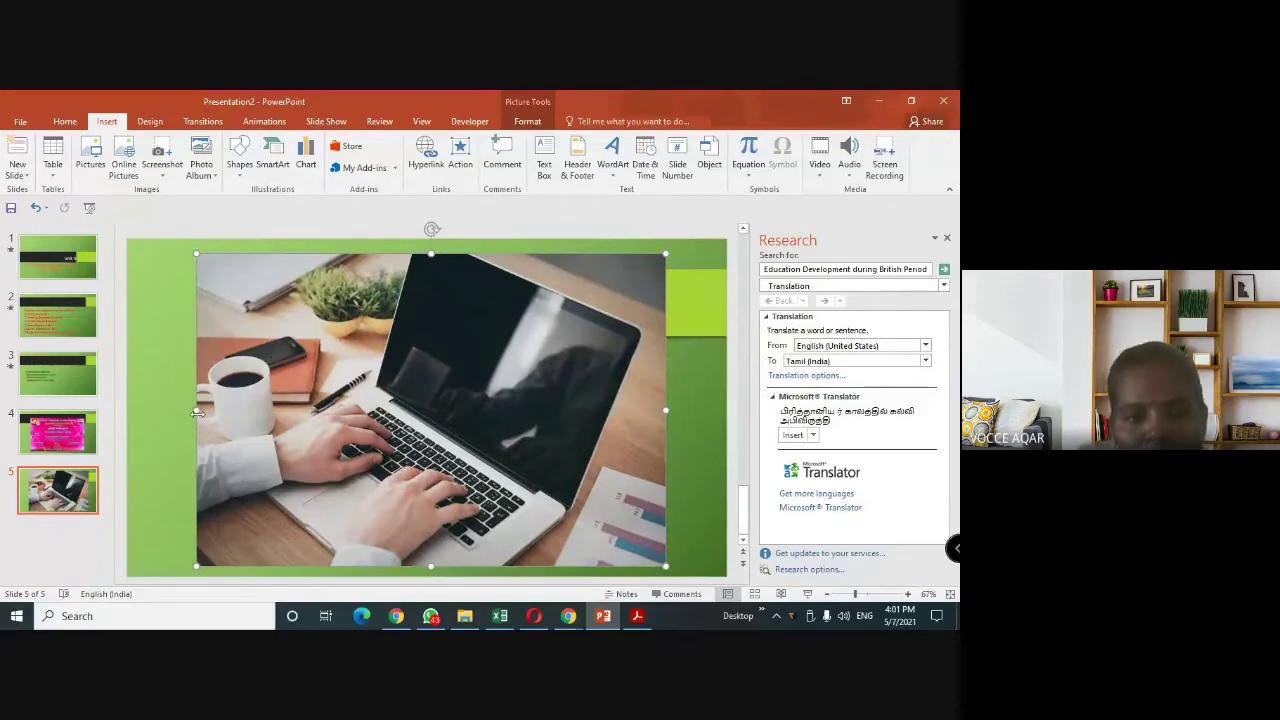
left_click_drag(197, 411, 157, 411)
left_click_drag(673, 409, 683, 410)
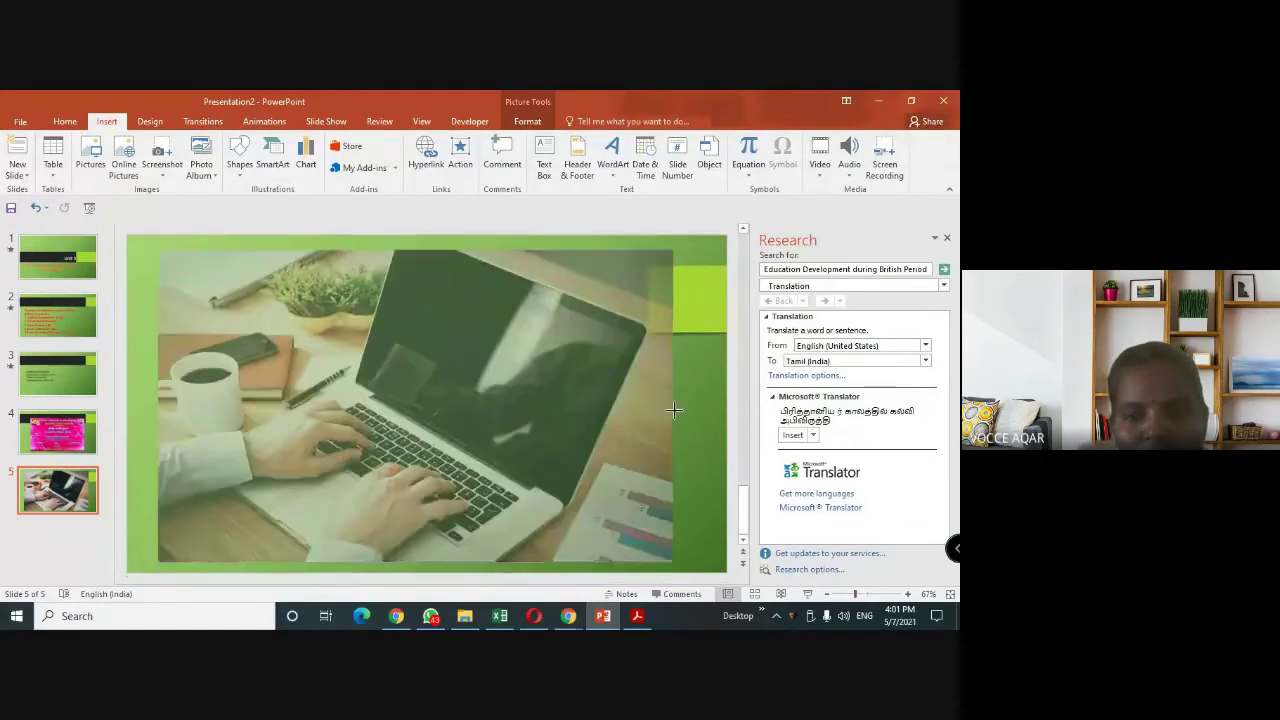
left_click(68, 427)
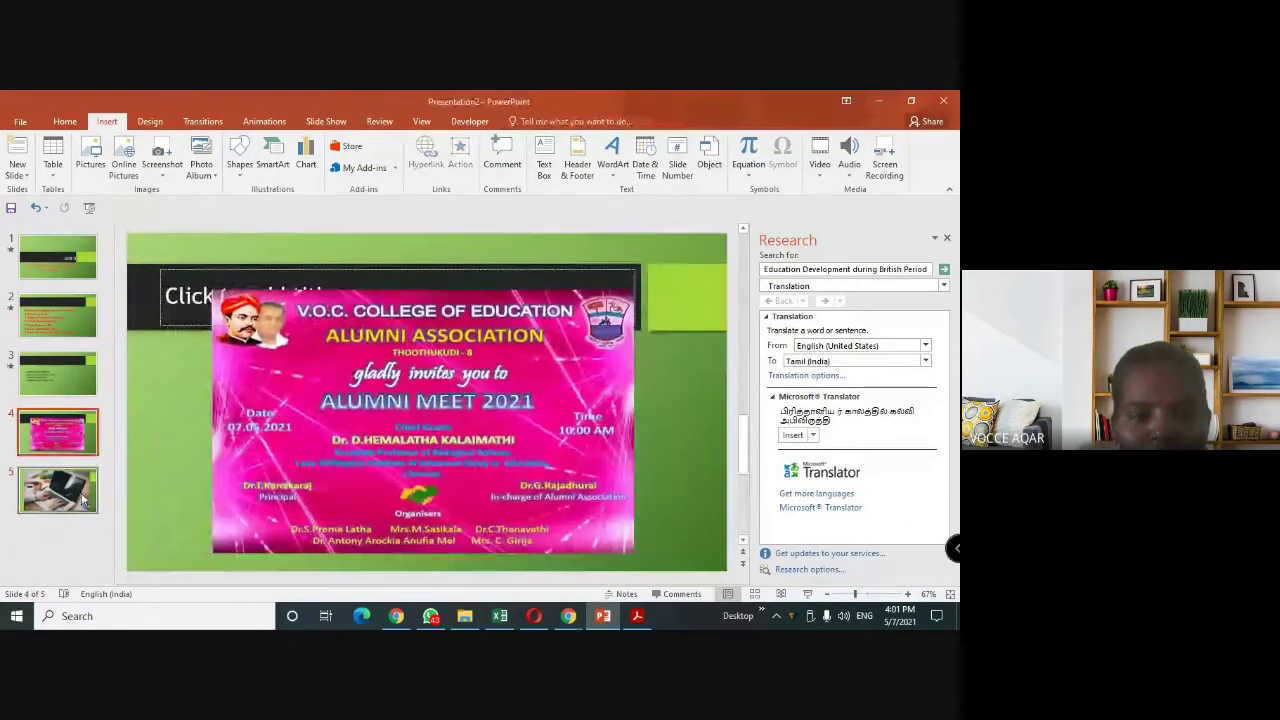
left_click(84, 502)
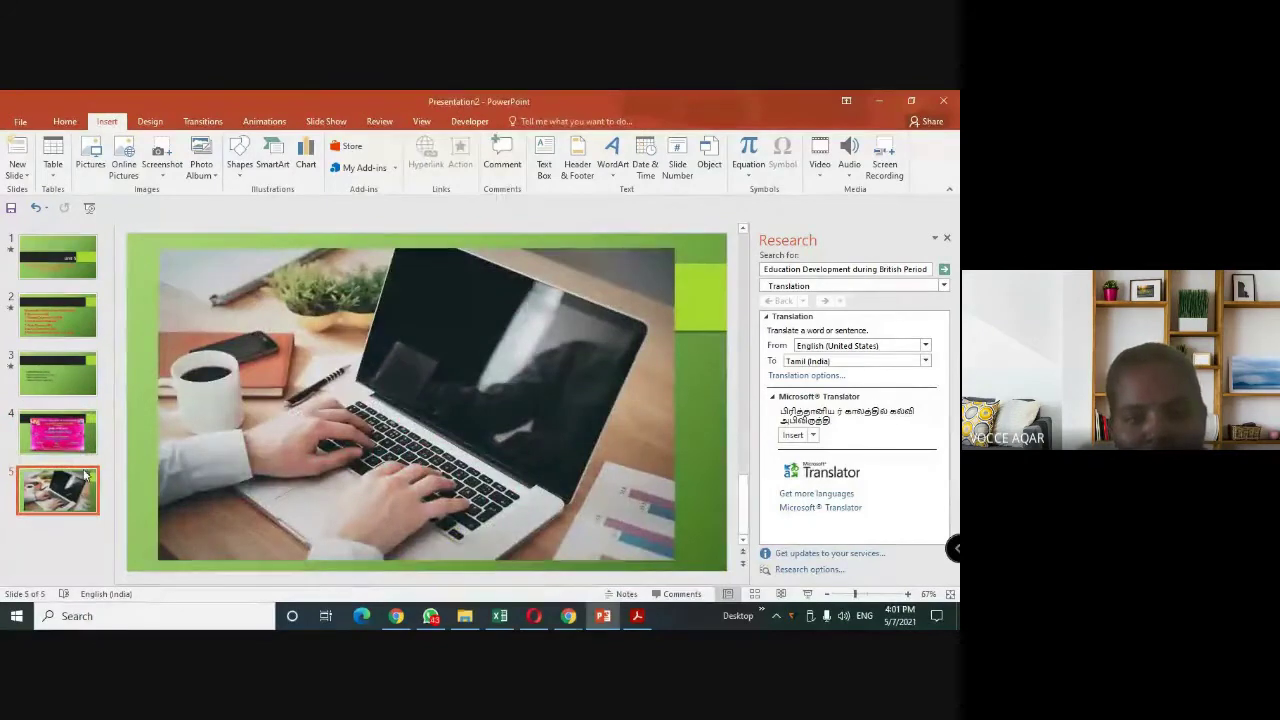
Add a new blank slide 6 and close the translation research pane.
left_click(64, 121)
left_click(130, 152)
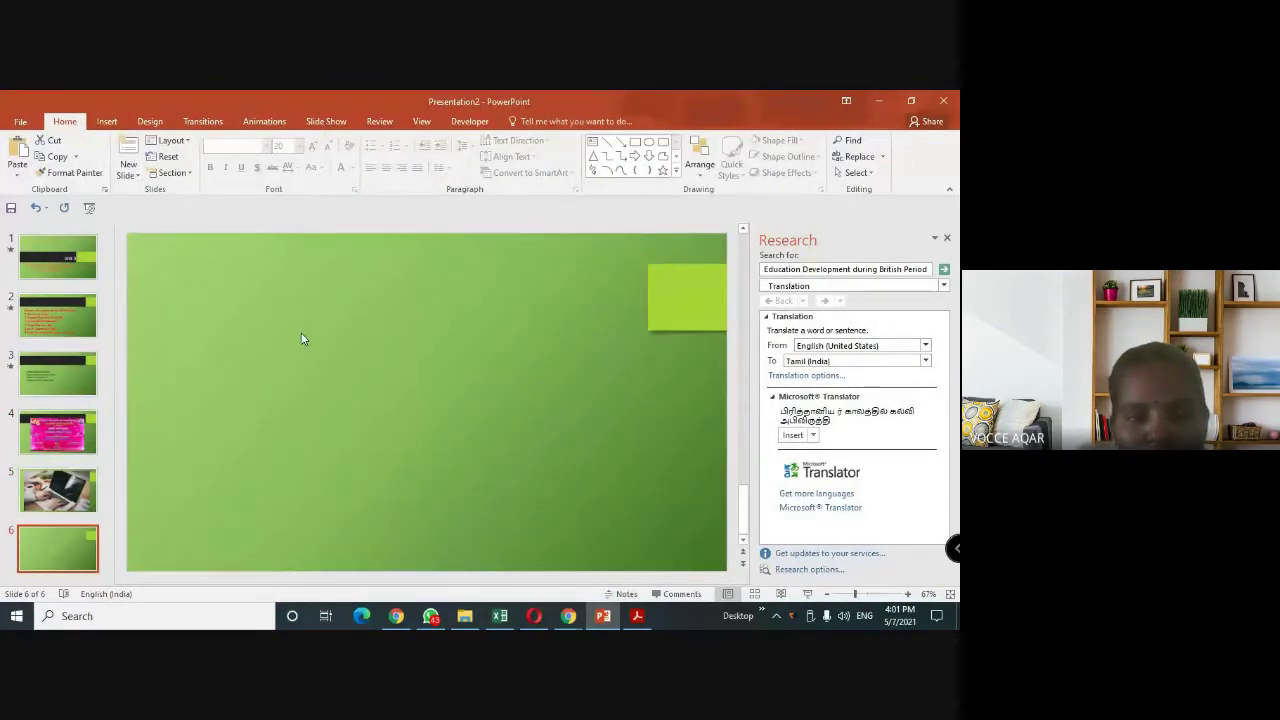
left_click(947, 239)
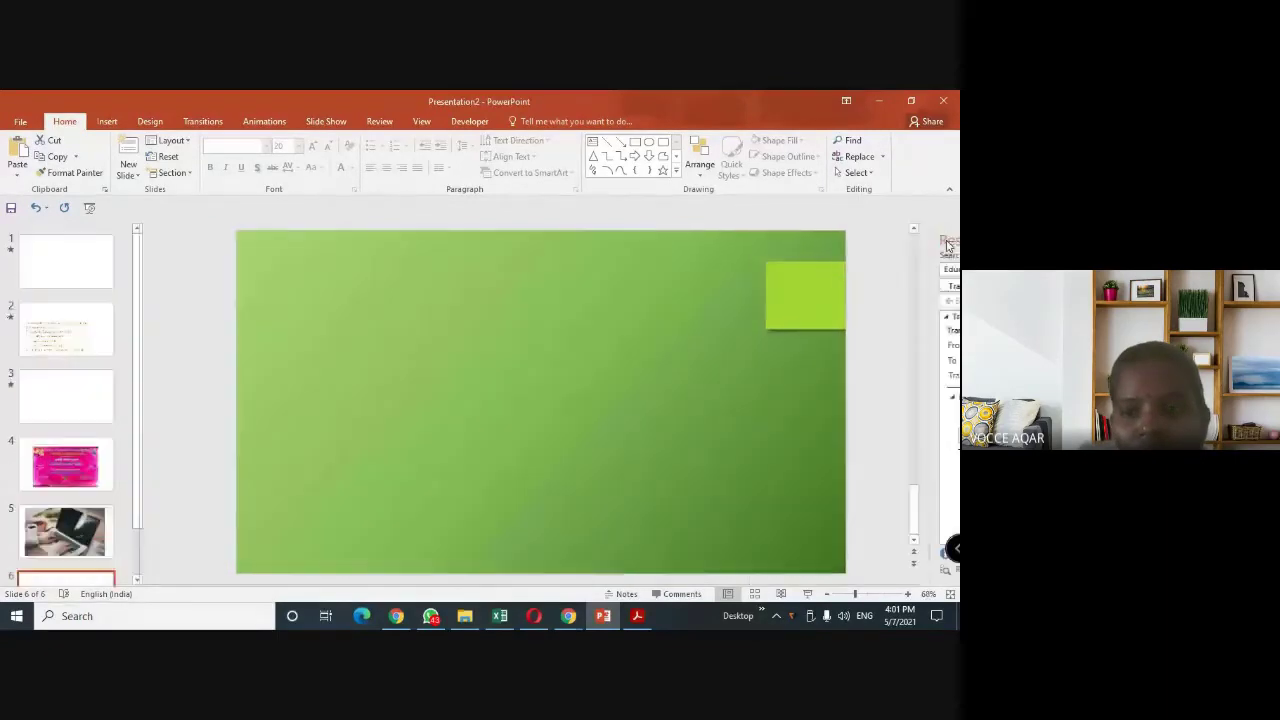
left_click(637, 616)
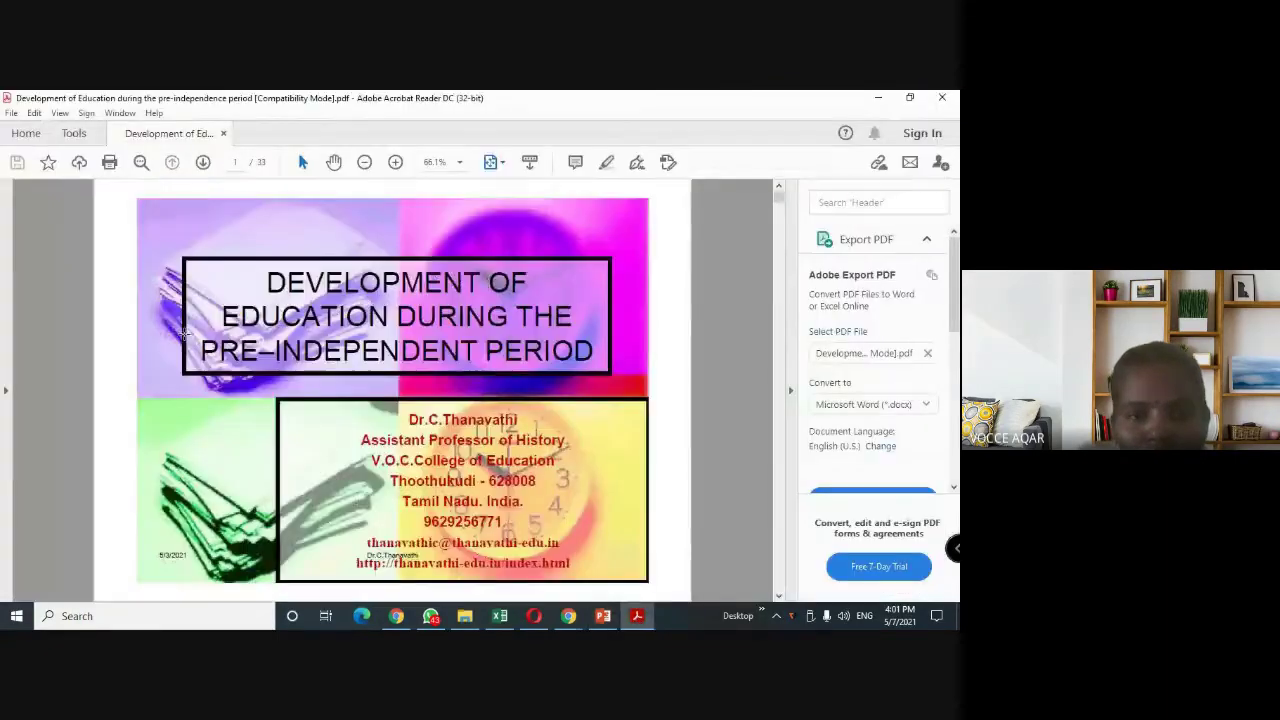
Scroll the education history PDF down to page 33 of 33, the THANK YOU page.
scroll(185, 335, "down", 1)
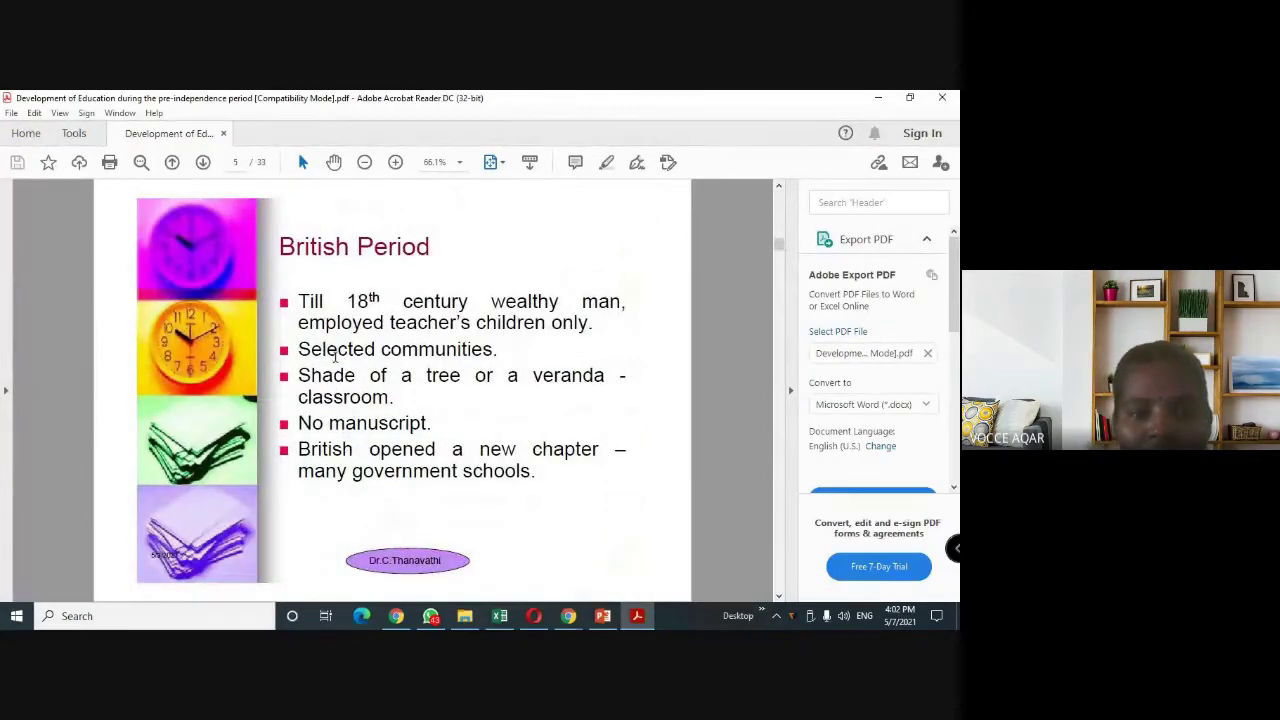
scroll(335, 357, "down", 2)
scroll(335, 357, "down", 1)
scroll(335, 359, "down", 2)
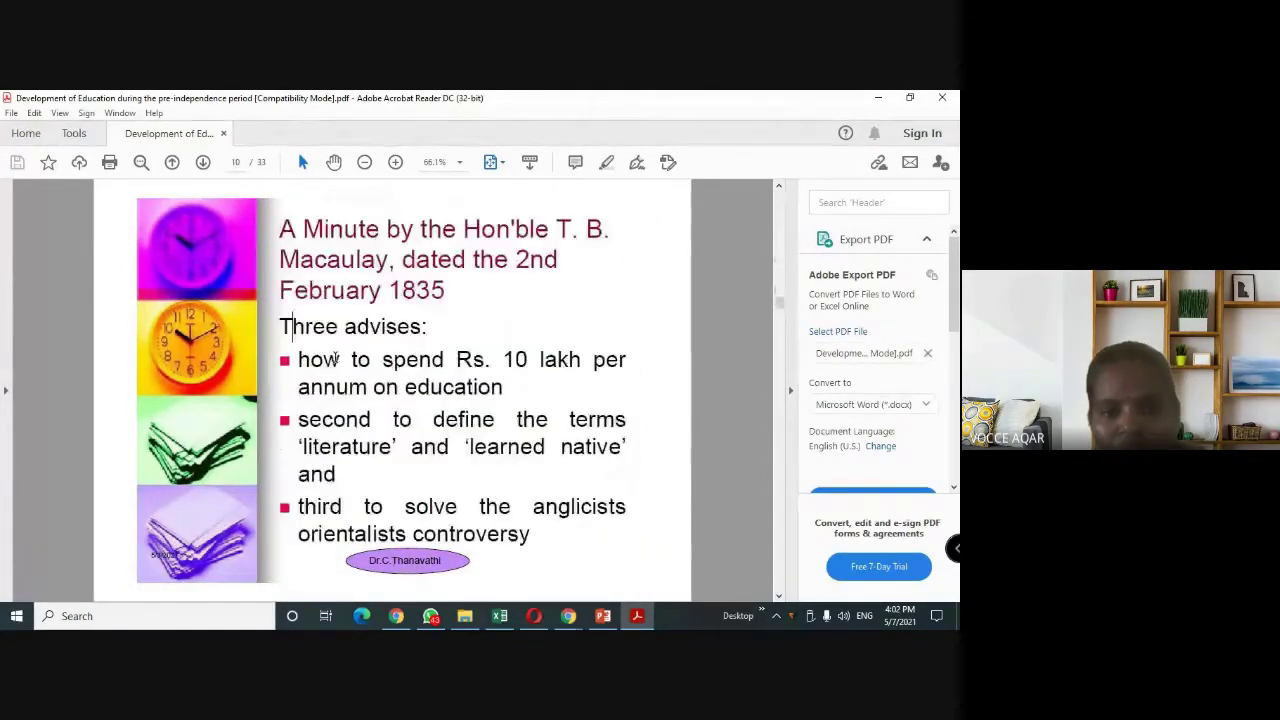
scroll(335, 357, "down", 1)
scroll(335, 357, "down", 1)
scroll(335, 357, "down", 1)
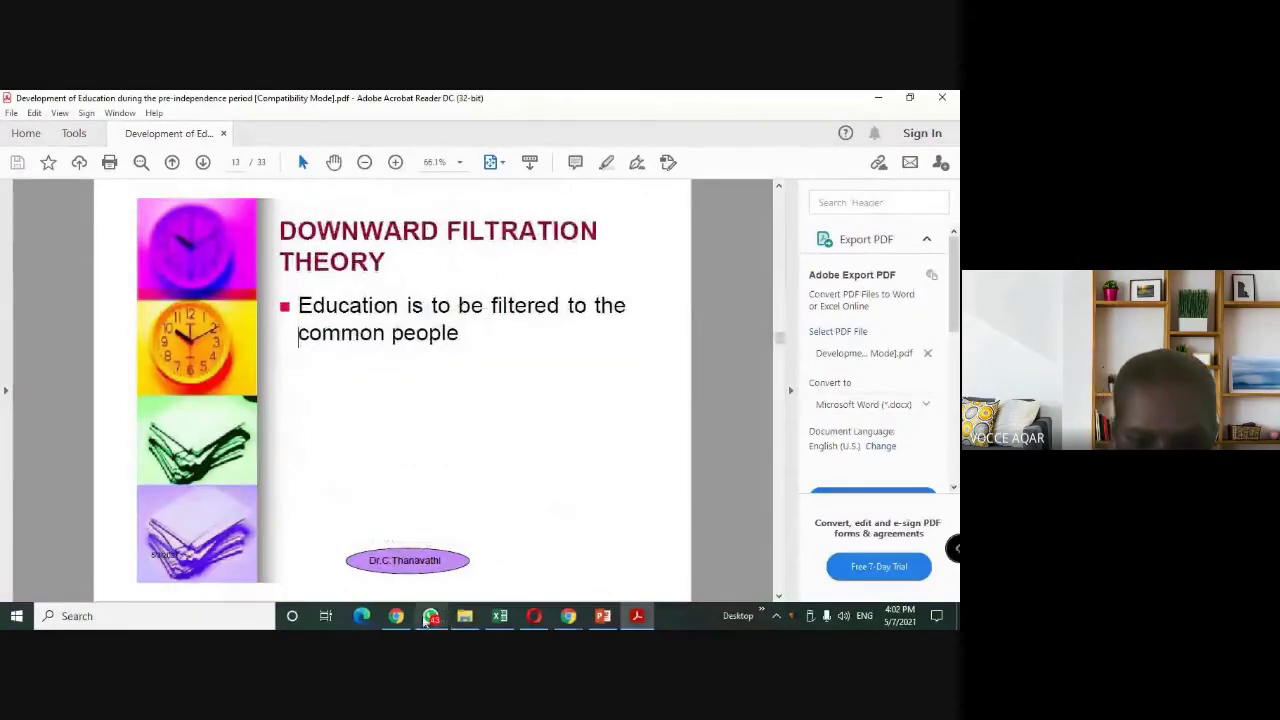
scroll(506, 450, "down", 4)
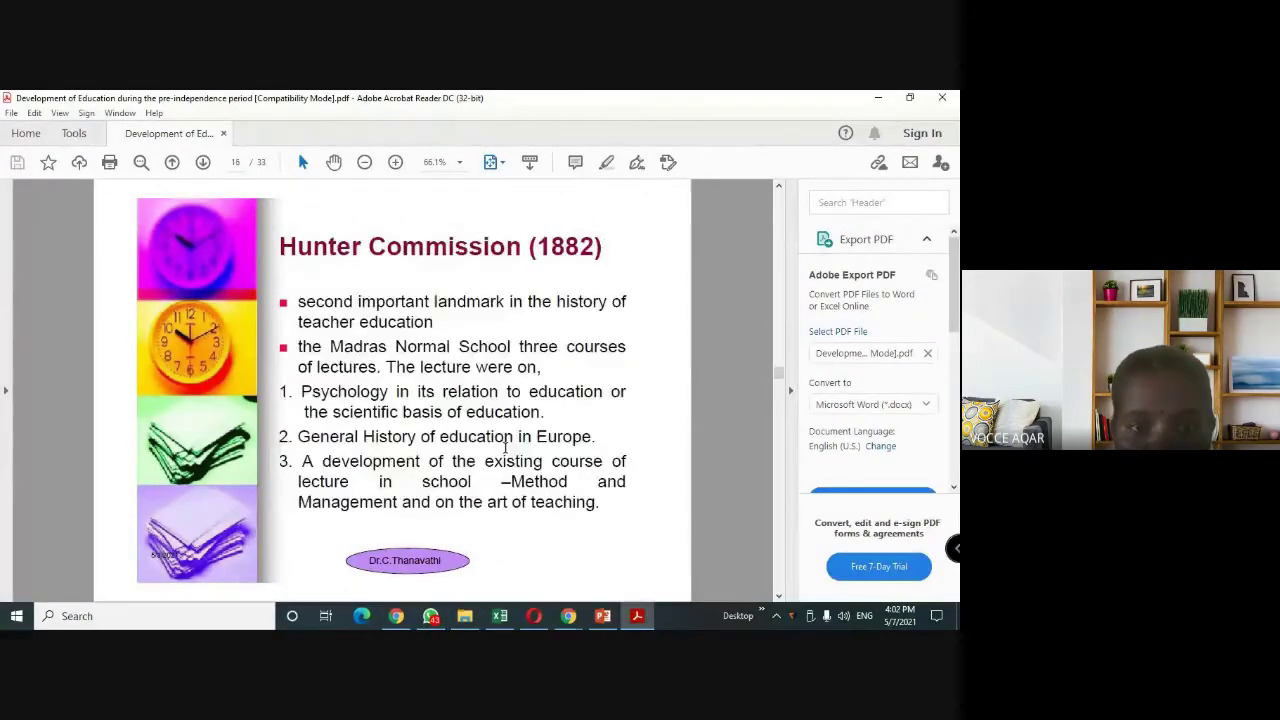
scroll(506, 450, "down", 3)
scroll(506, 452, "down", 3)
scroll(507, 457, "down", 4)
scroll(507, 457, "down", 4)
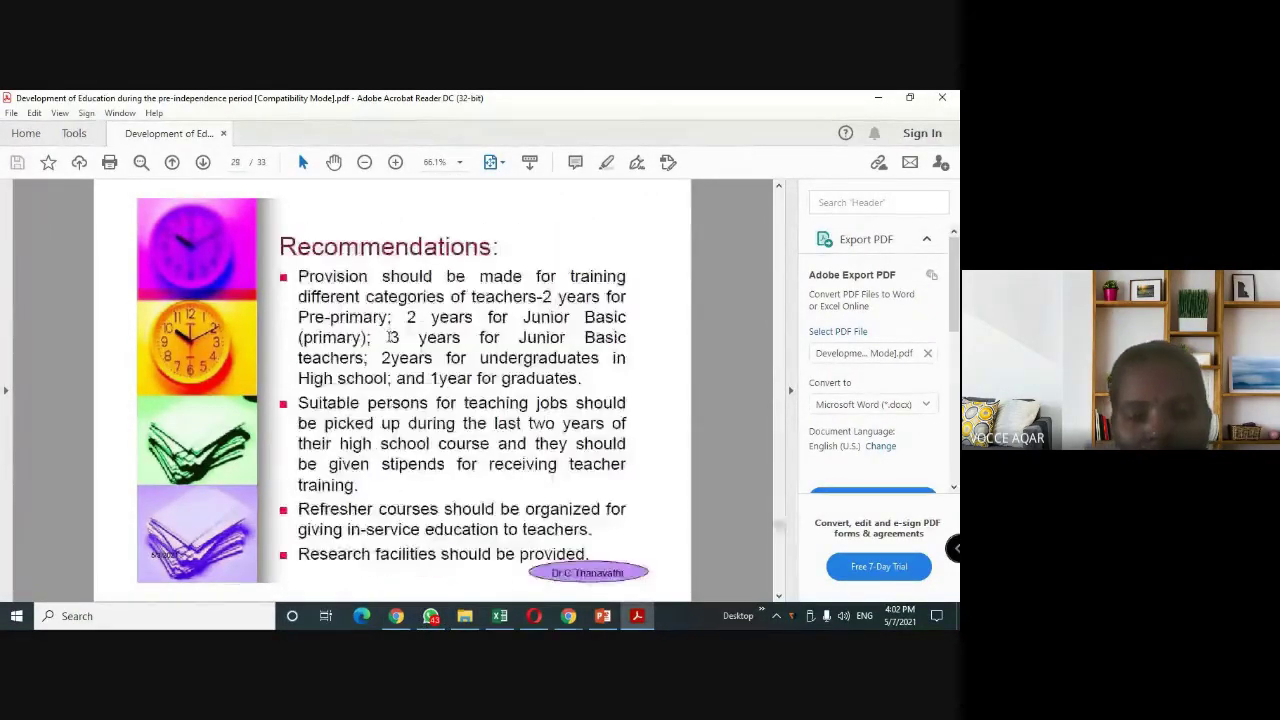
scroll(480, 430, "down", 1)
scroll(388, 340, "down", 1)
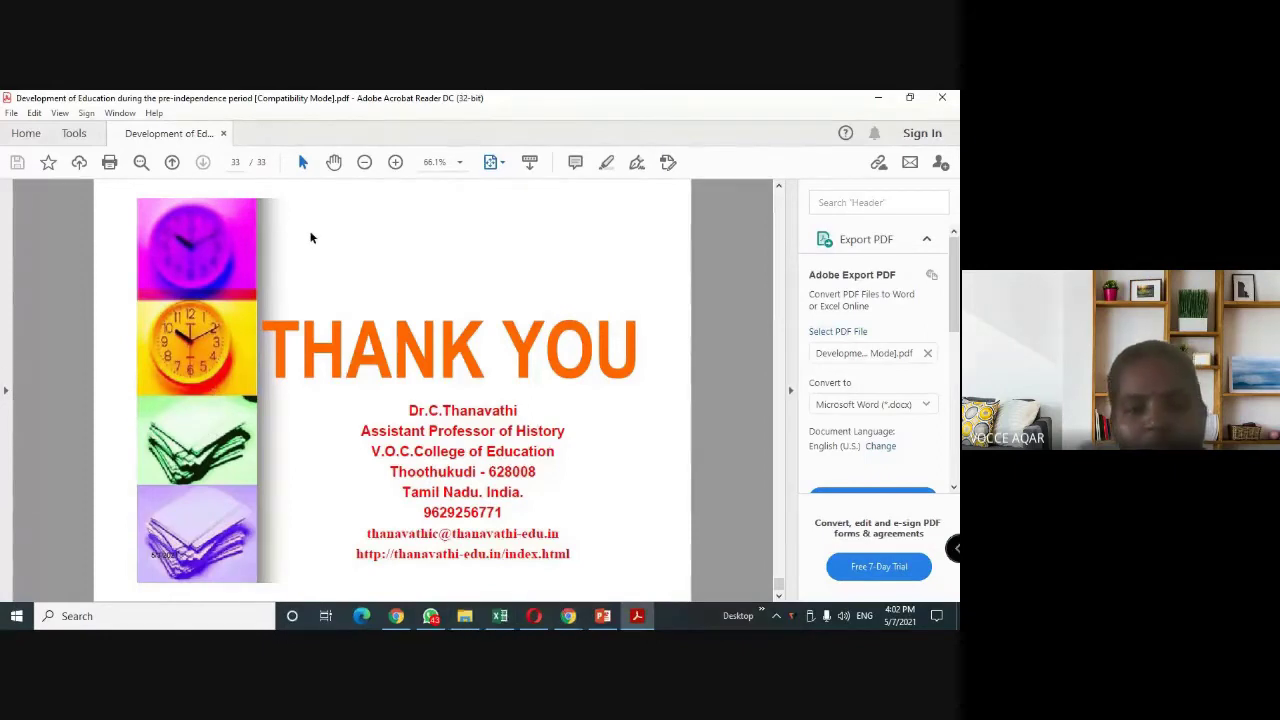
left_click(603, 616)
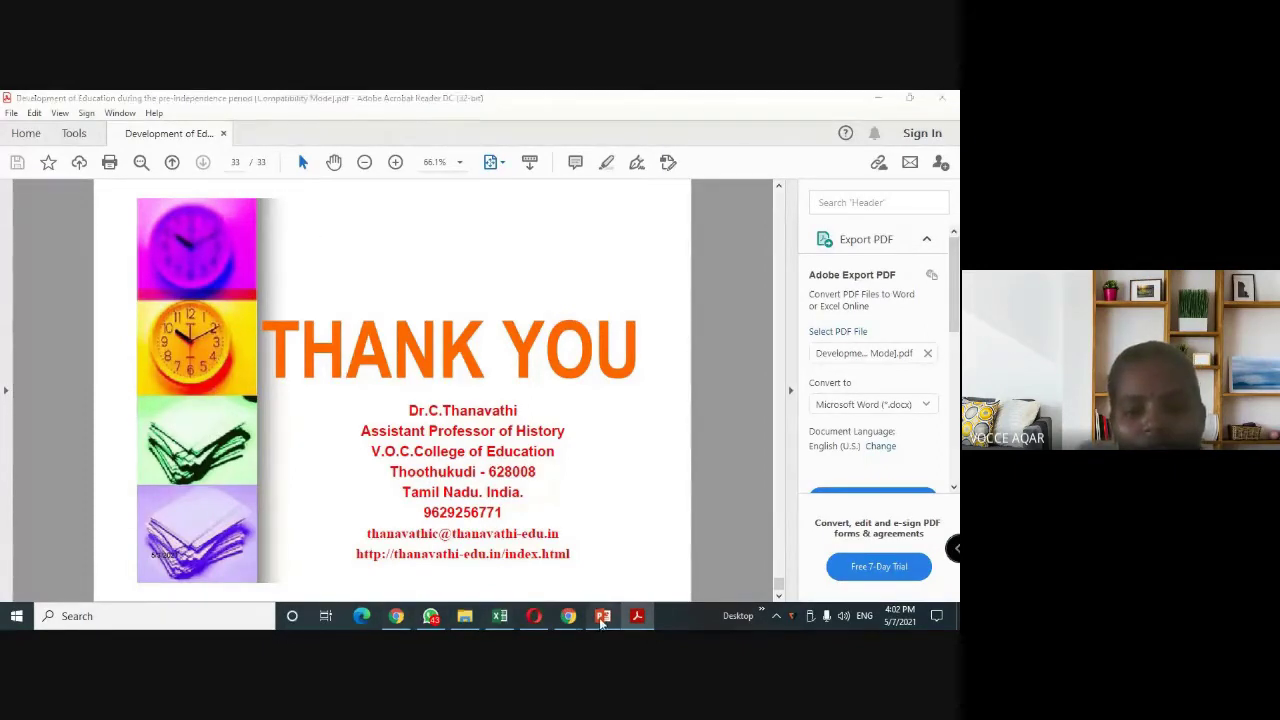
Show the PDF's THANK YOU page in Acrobat with the export pane collapsed.
left_click(107, 121)
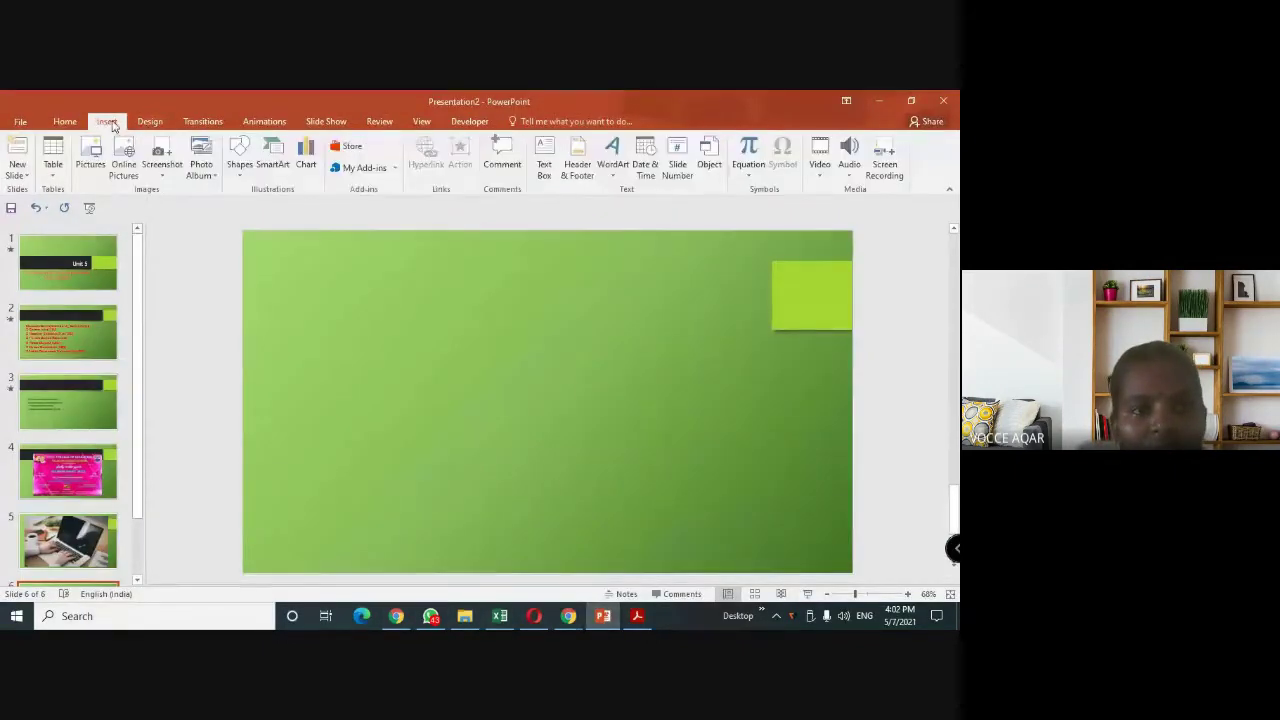
left_click(170, 177)
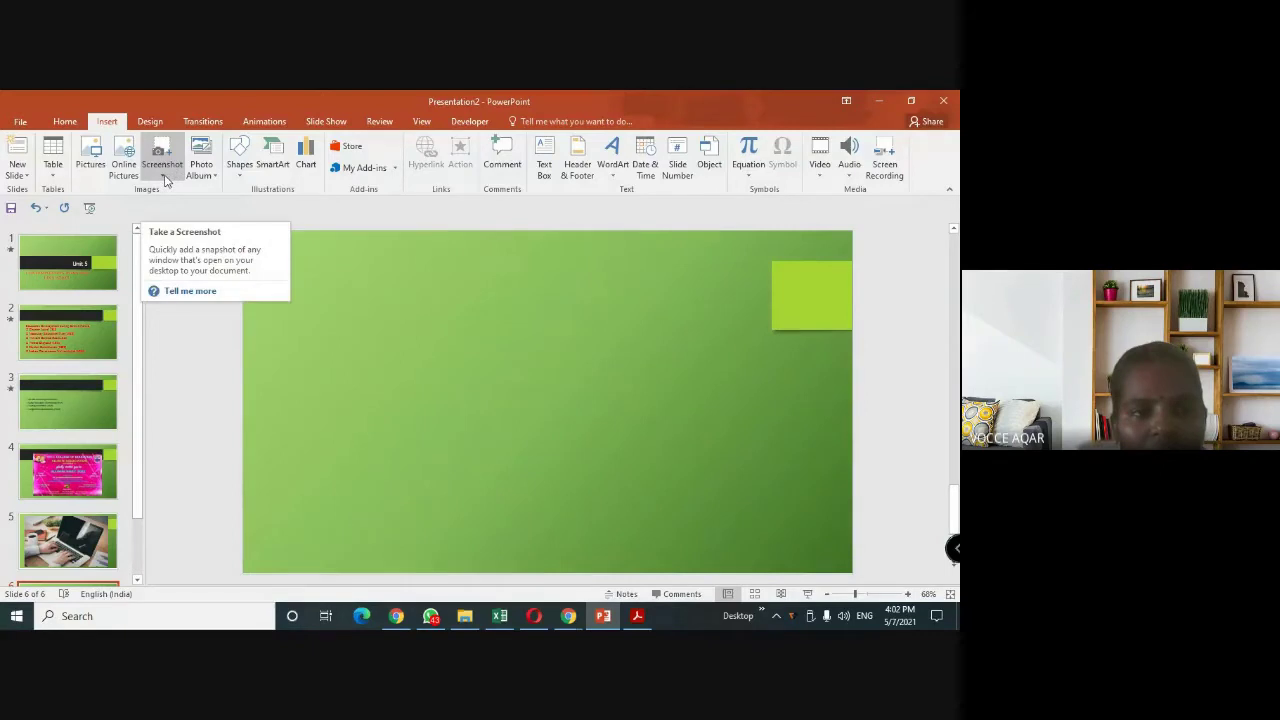
left_click(165, 180)
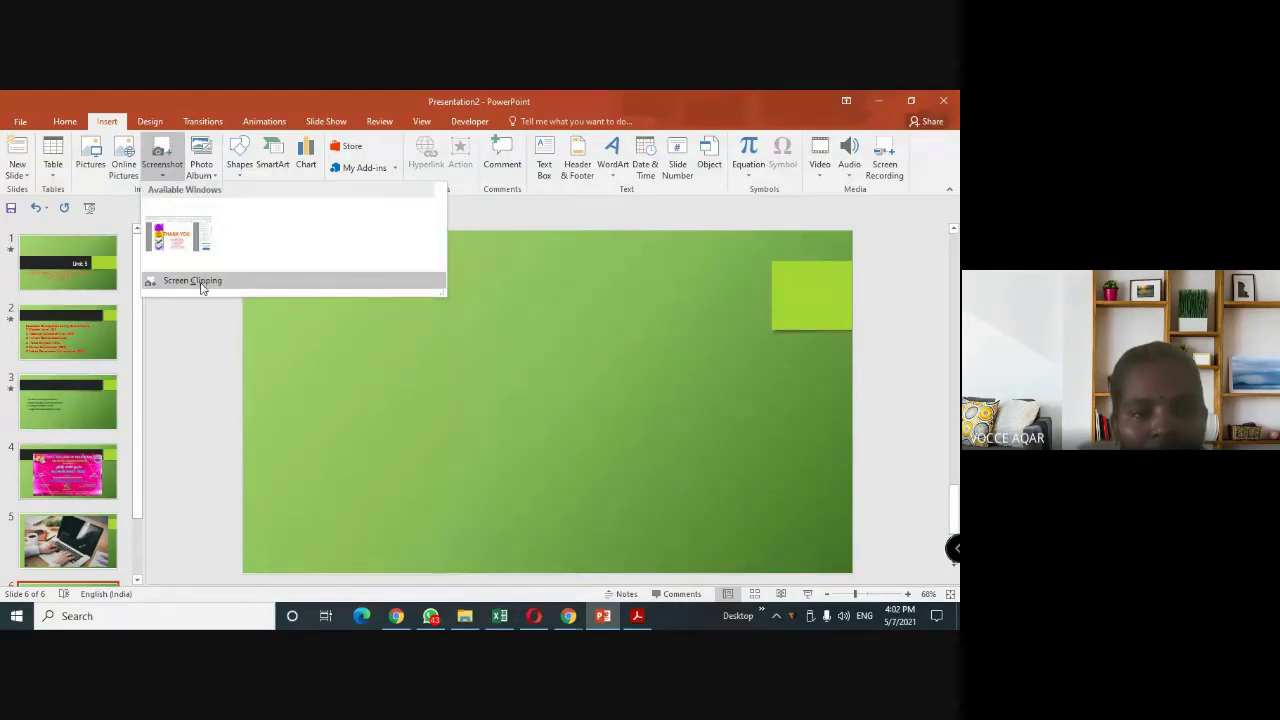
left_click(645, 620)
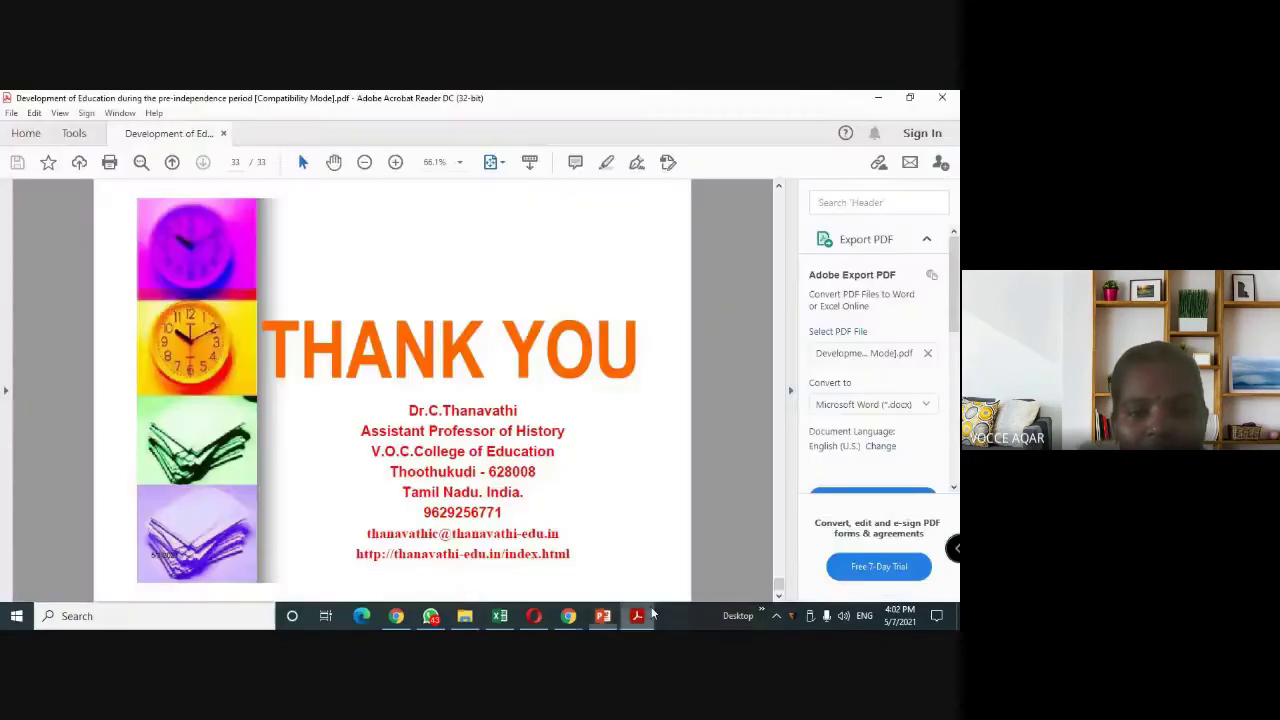
left_click(791, 393)
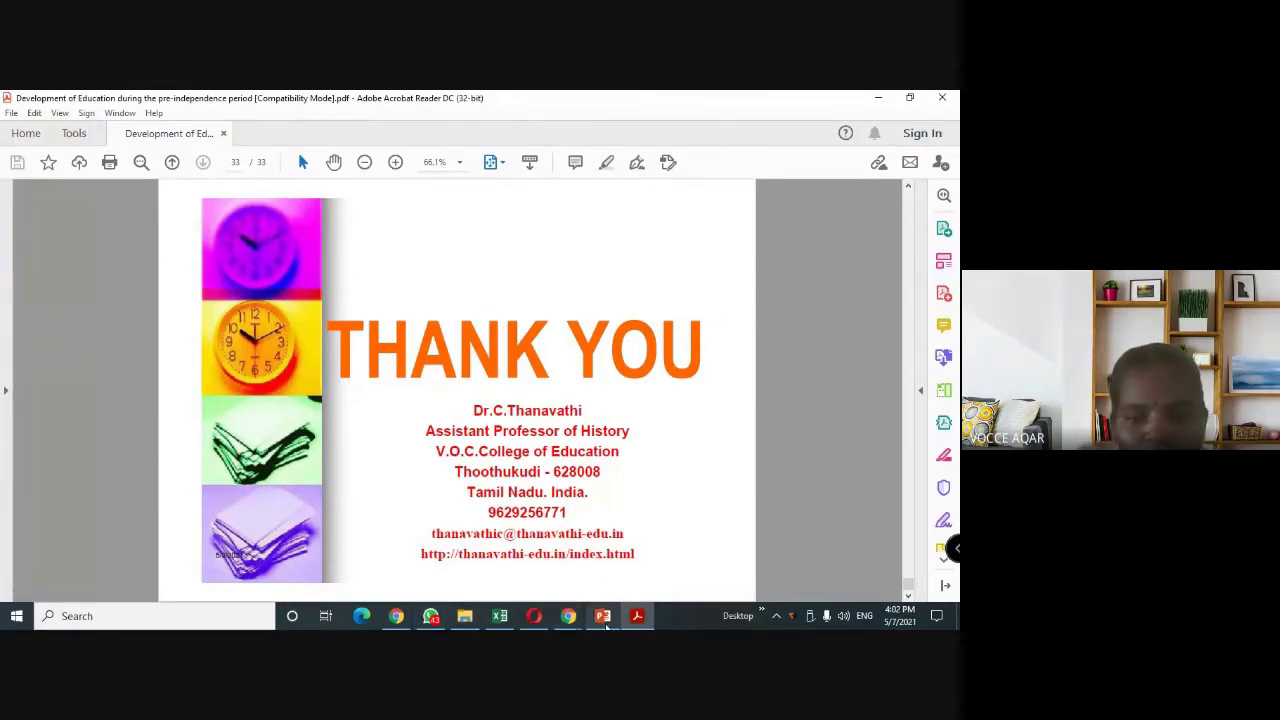
left_click(603, 616)
Insert a screen clipping of the THANK YOU page onto slide 6.
left_click(160, 175)
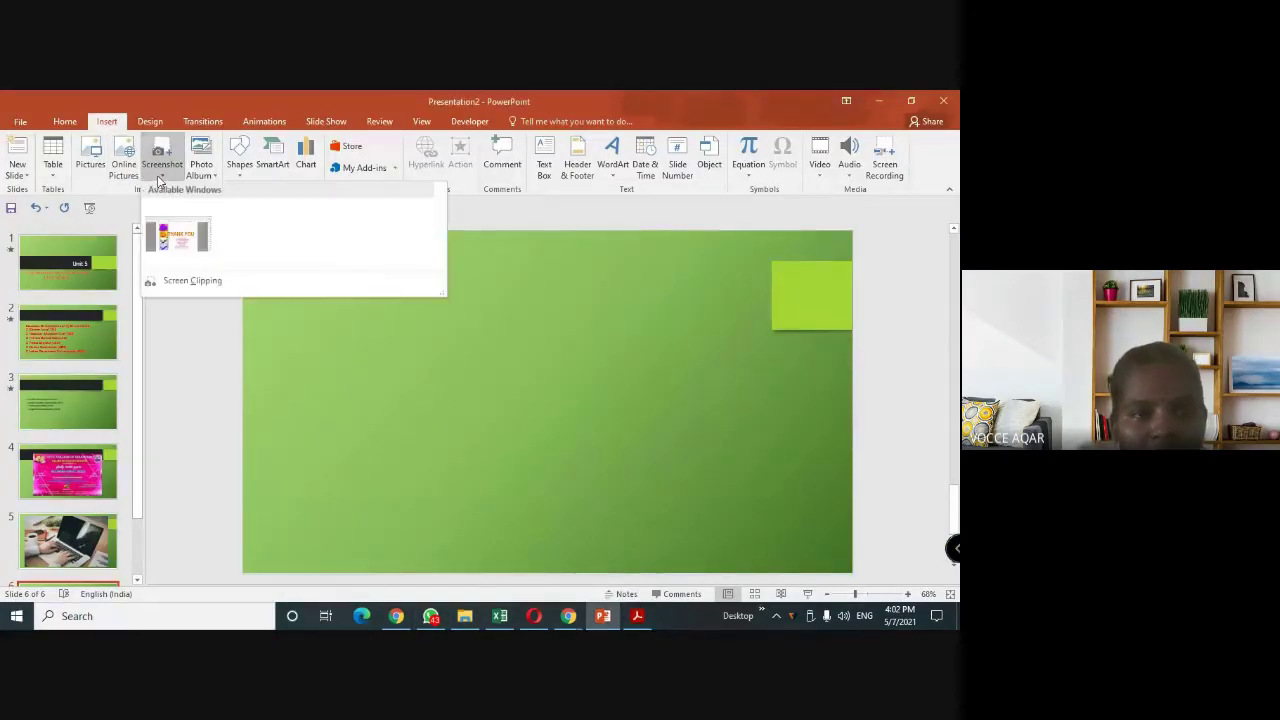
left_click(203, 283)
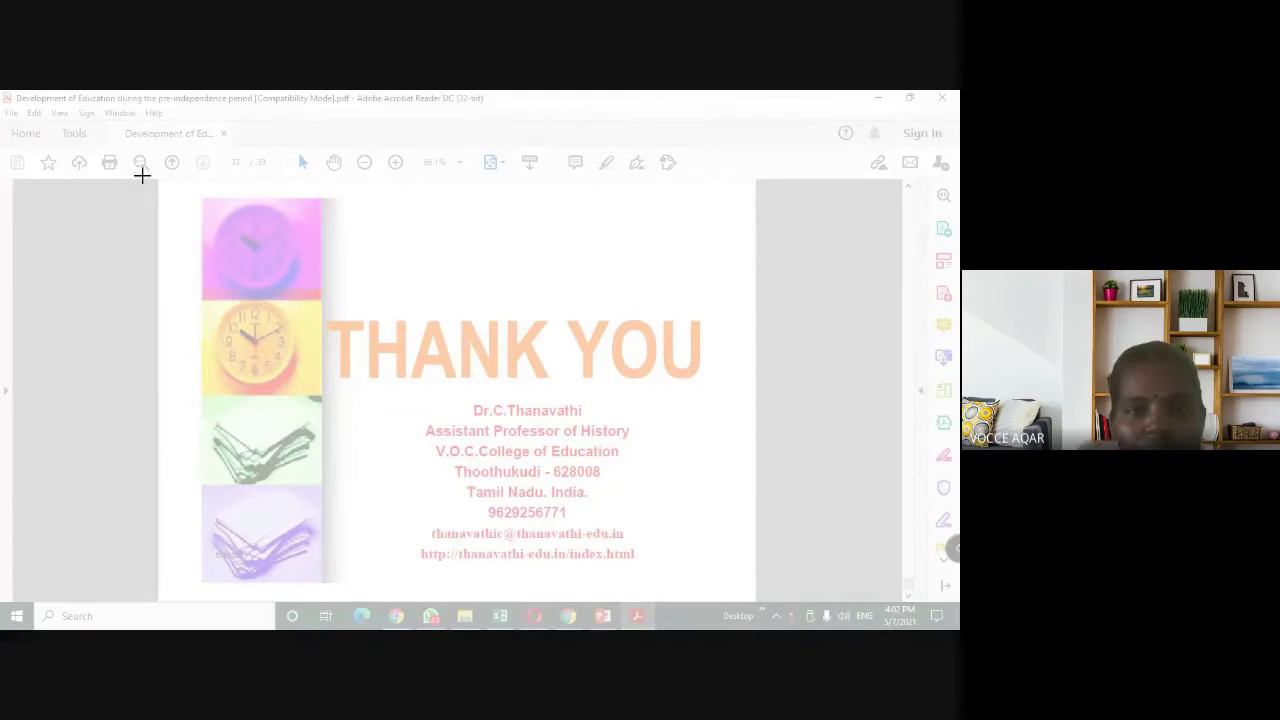
mouse_move(158, 181)
left_mouse_down()
mouse_move(752, 289)
mouse_move(755, 598)
left_mouse_up()
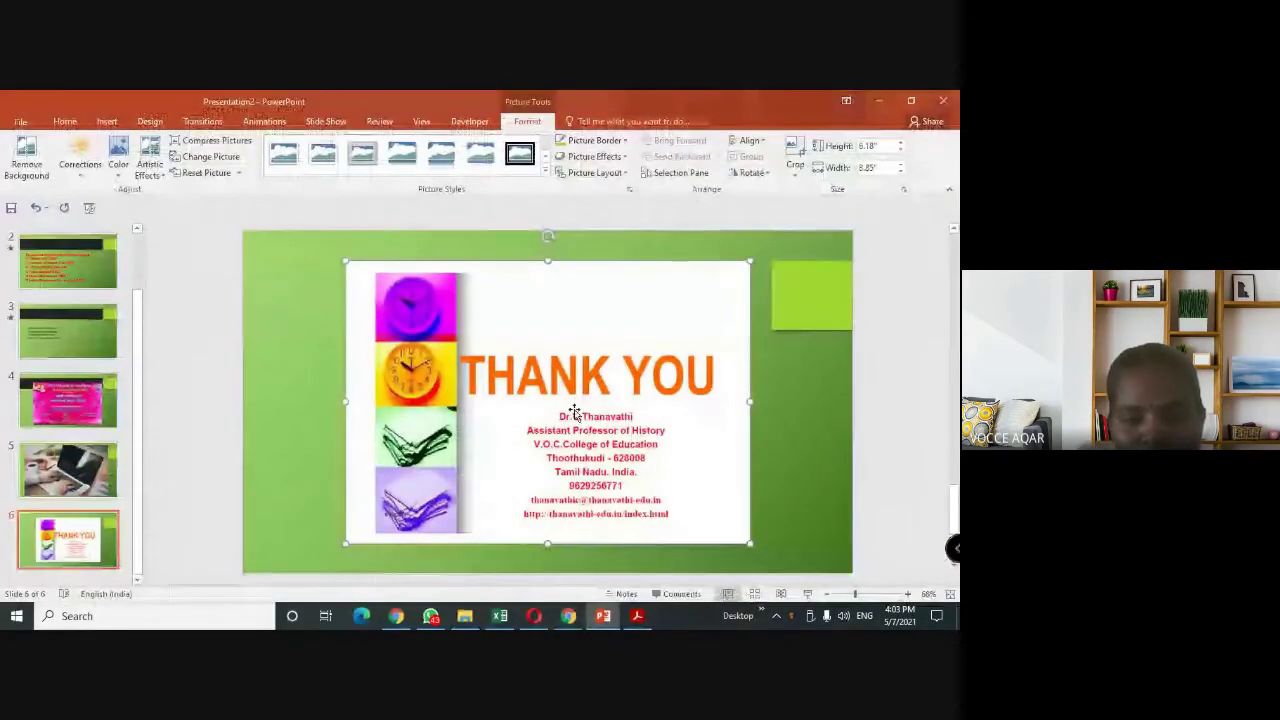
left_click(68, 470)
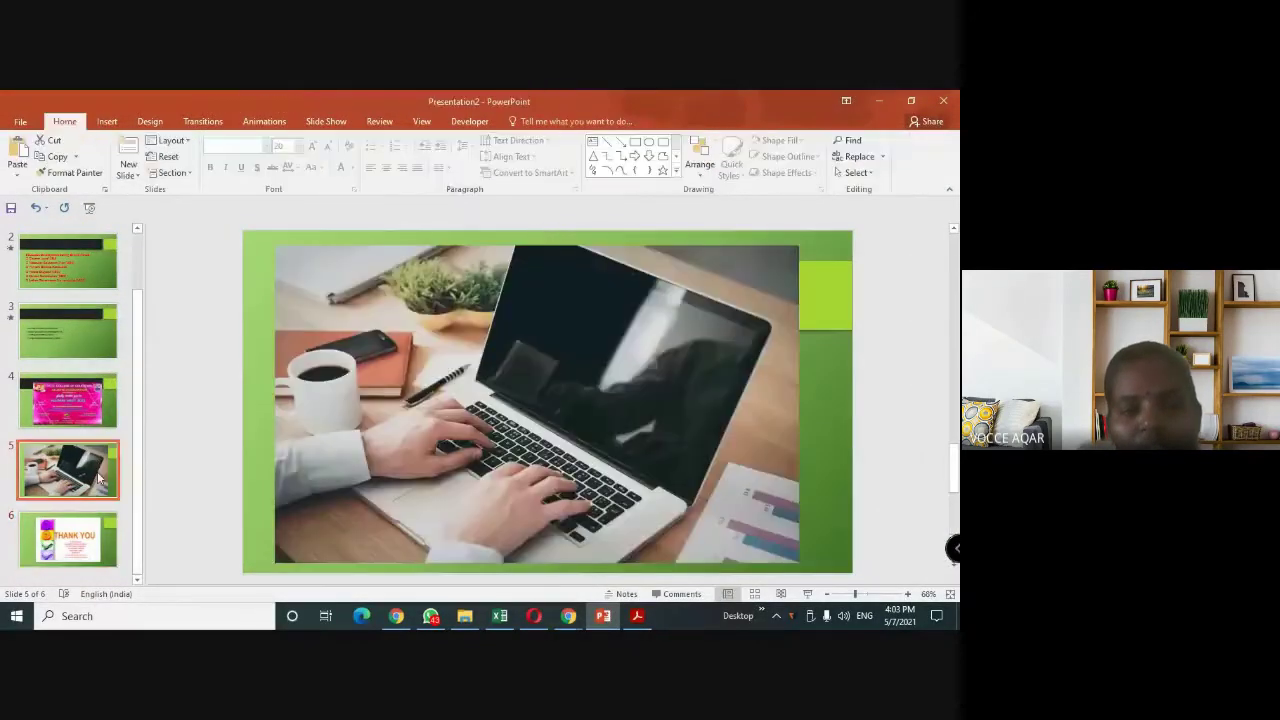
left_click(68, 540)
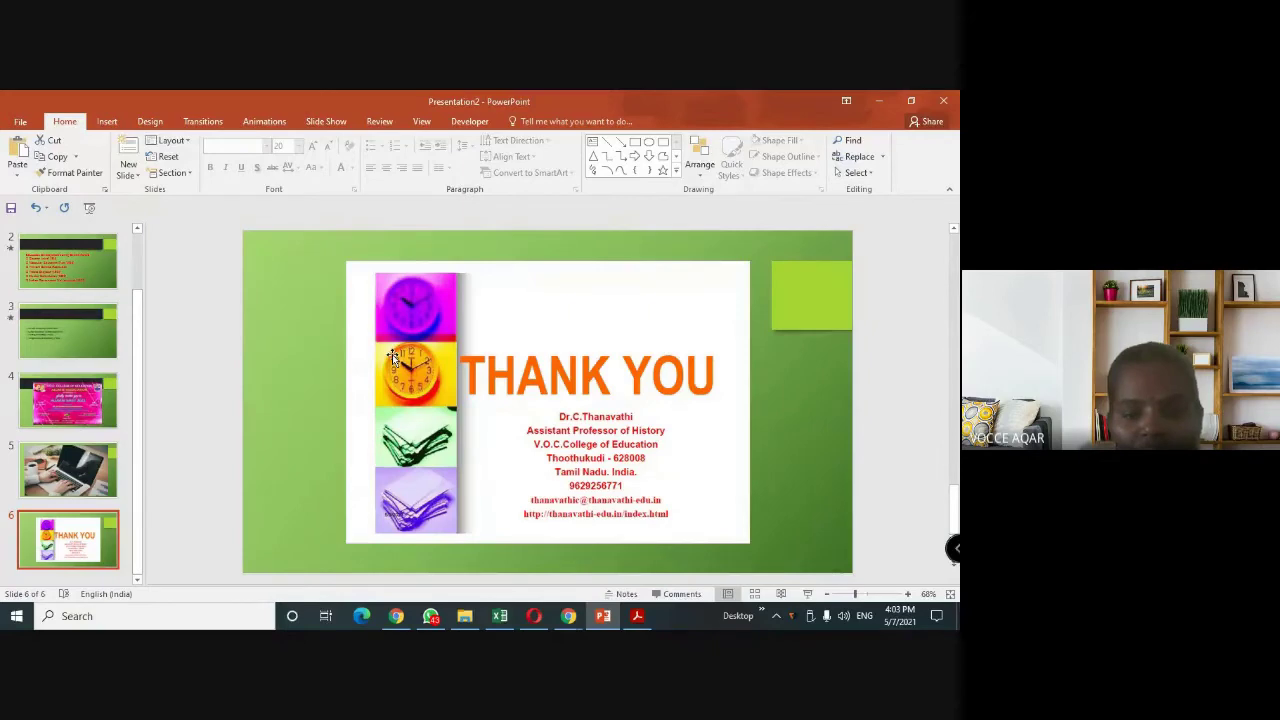
left_click(641, 619)
scroll(256, 312, "up", 1)
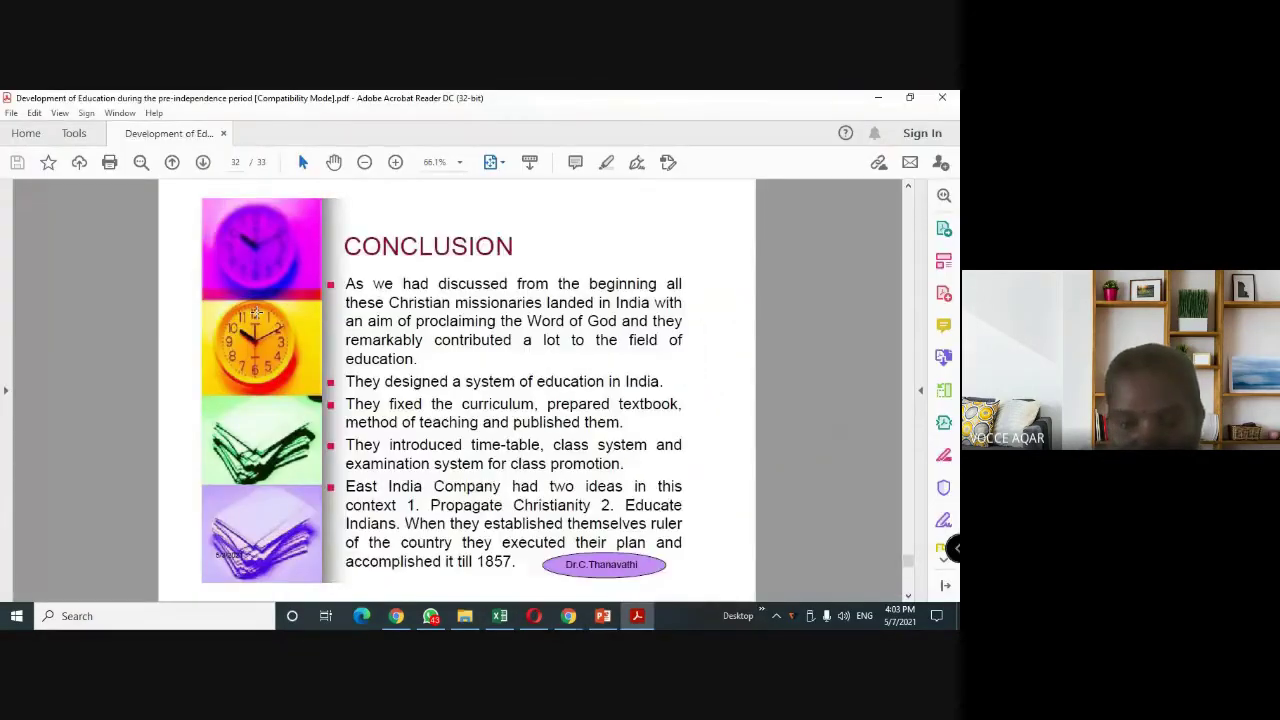
key("Home")
key("alt+Tab")
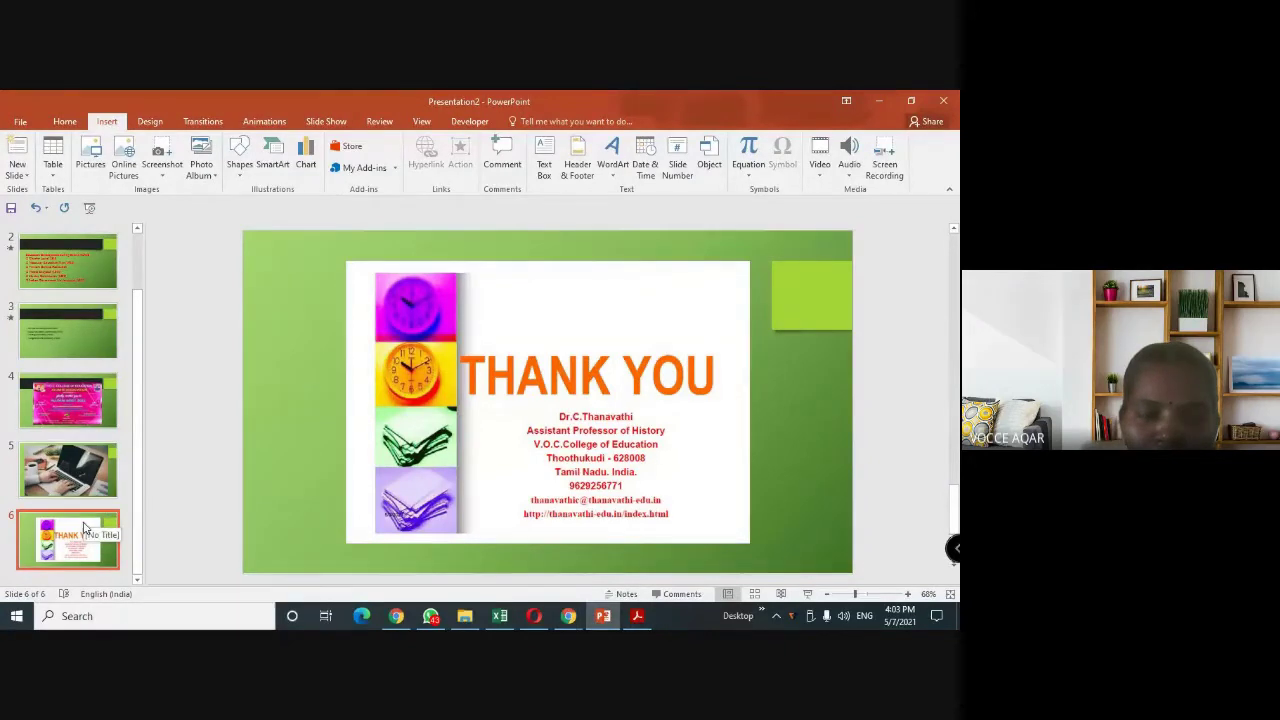
scroll(440, 583, "up", 1)
left_click(90, 525)
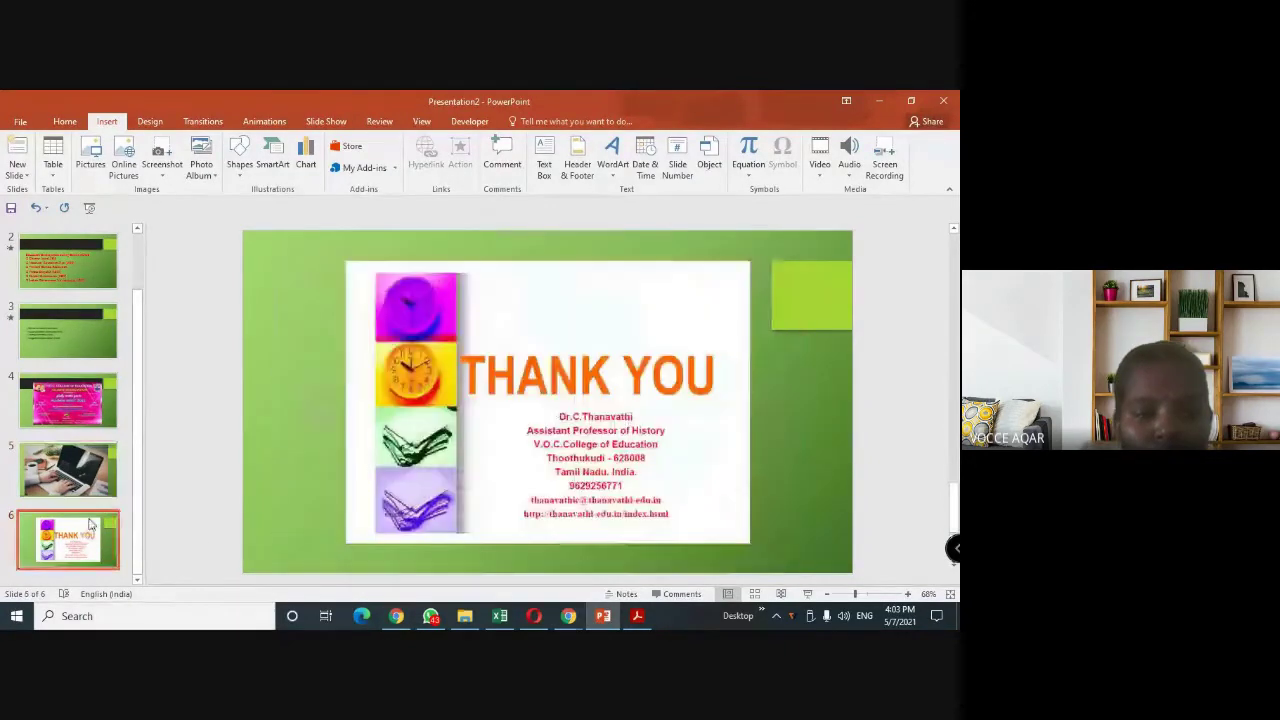
left_click(64, 121)
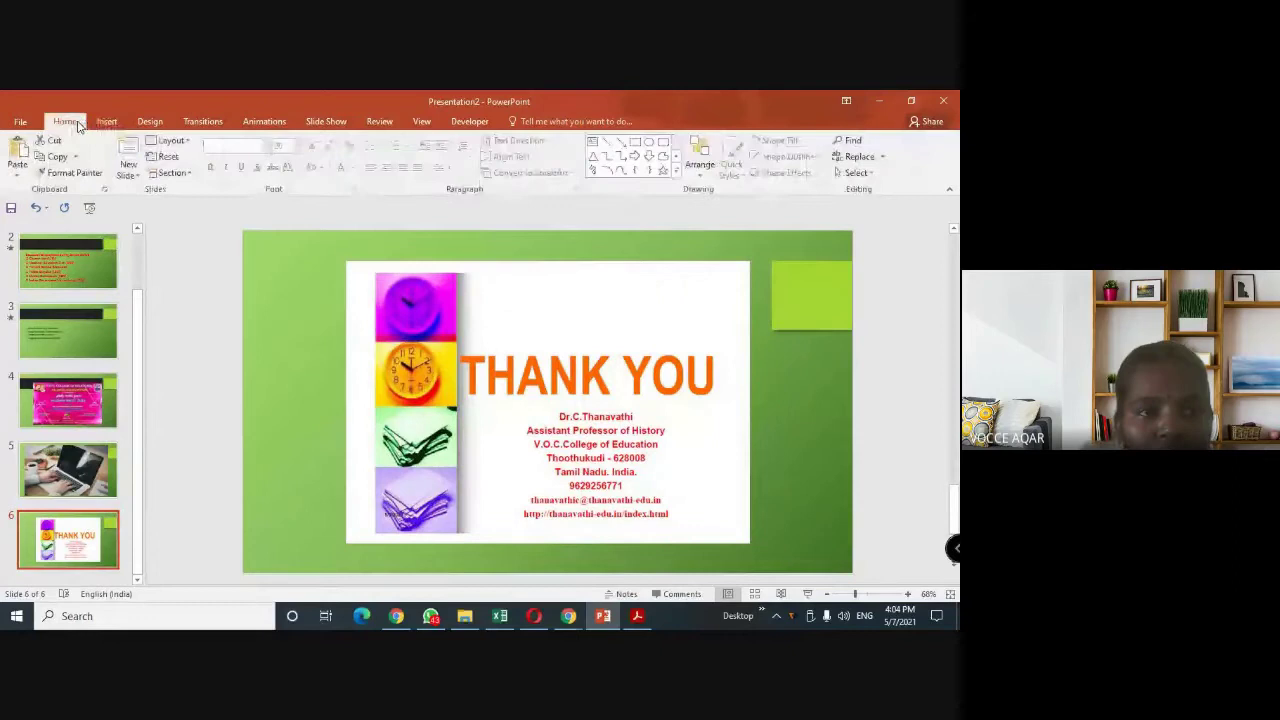
Add two blank slides after the Thank You slide and select the new slide 7.
left_click(128, 155)
left_click(128, 155)
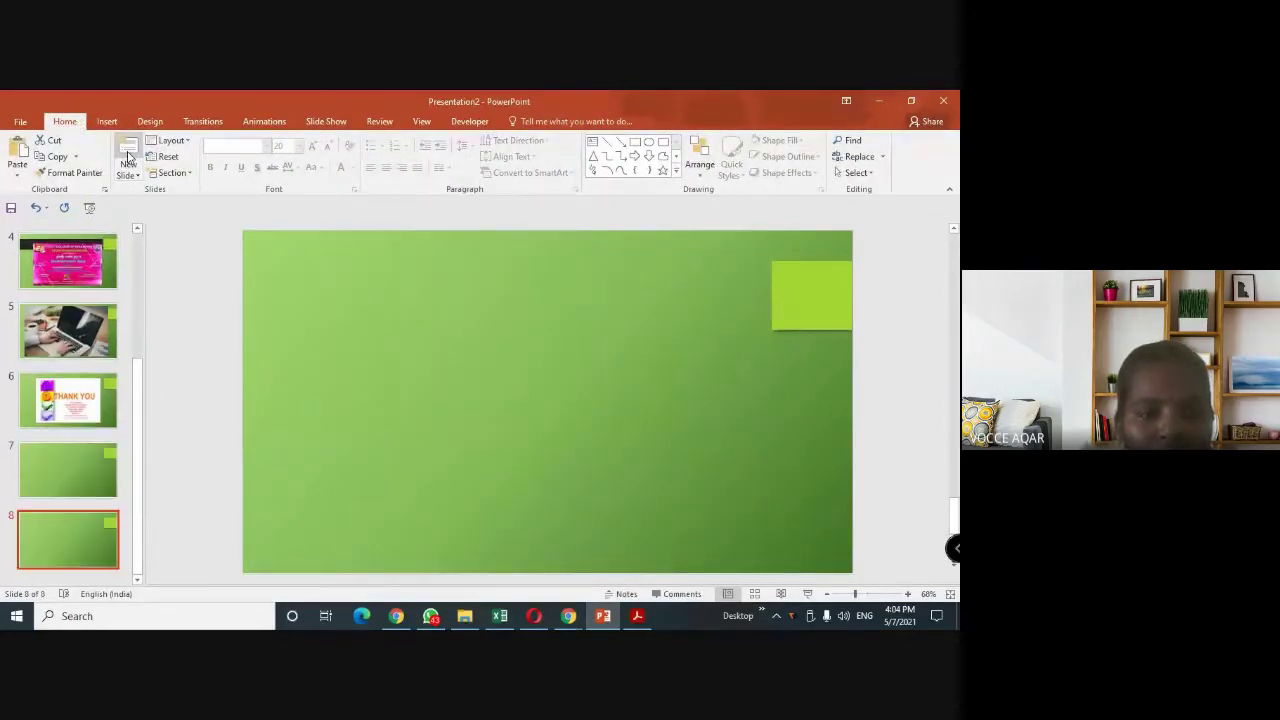
left_click(71, 480)
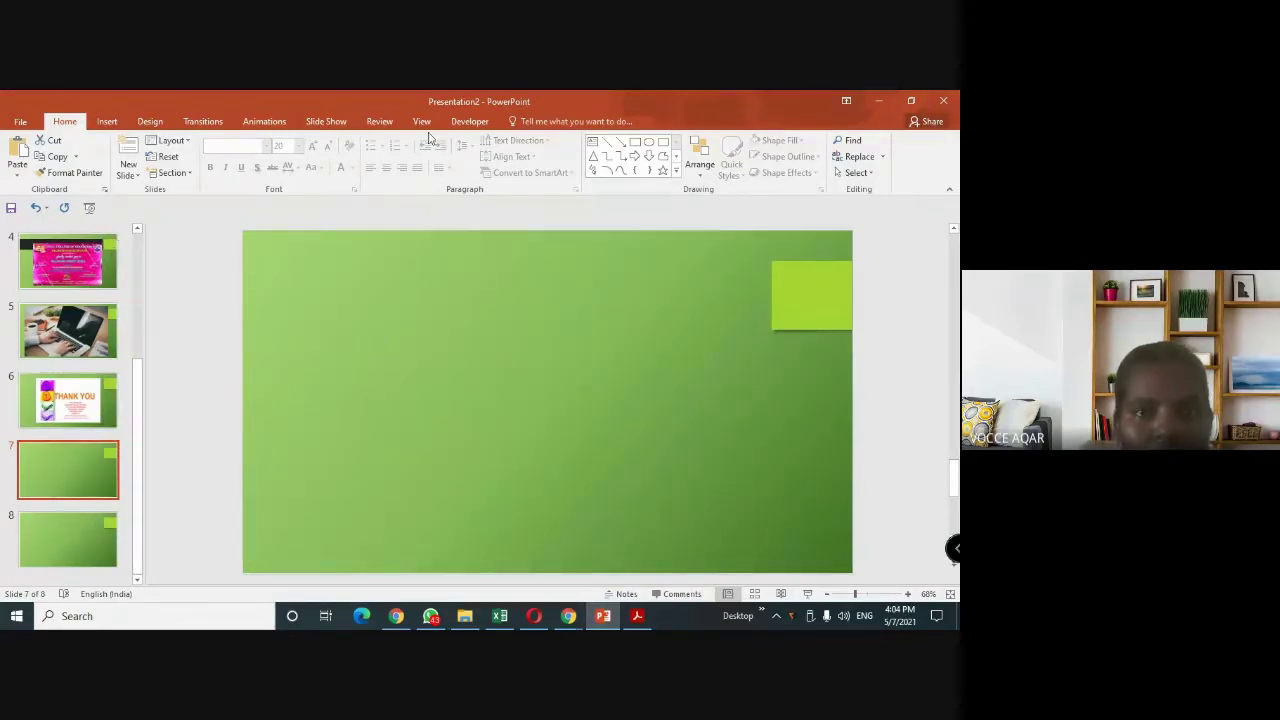
Browse the Developer, Design and Insert tabs, then glance at the Thank You slide and return to slide 7.
left_click(466, 122)
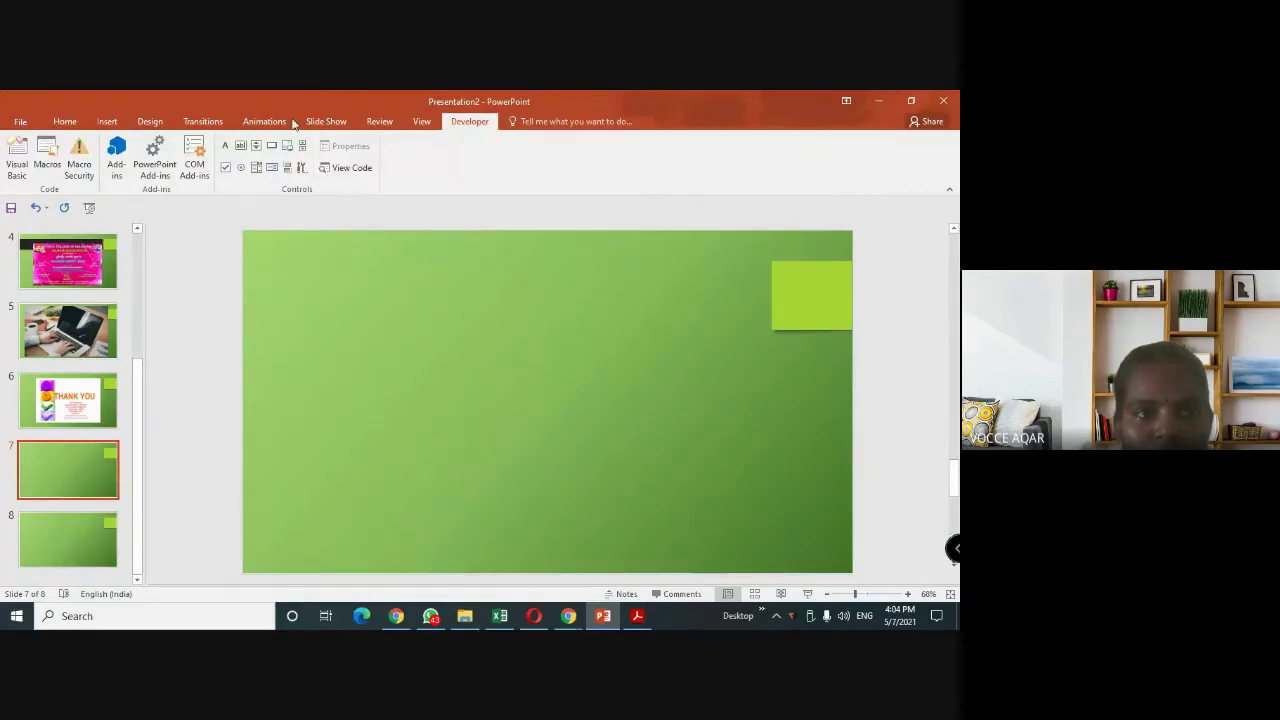
left_click(150, 121)
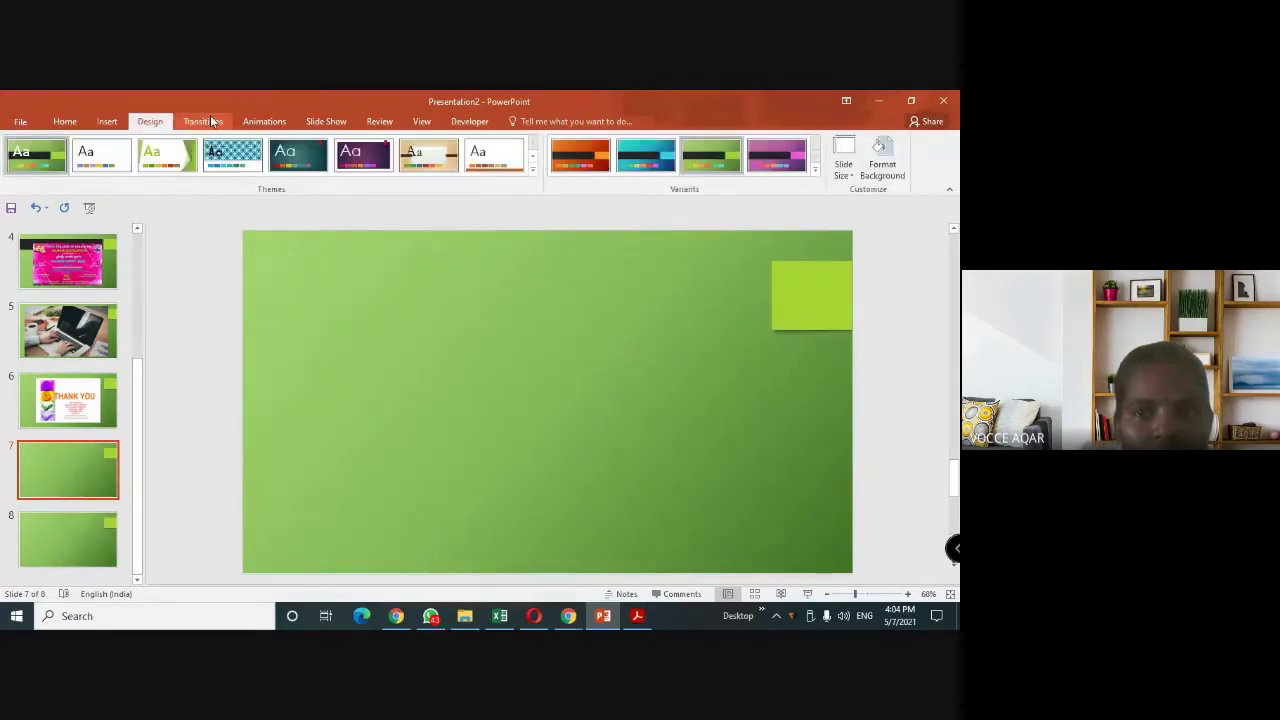
left_click(107, 121)
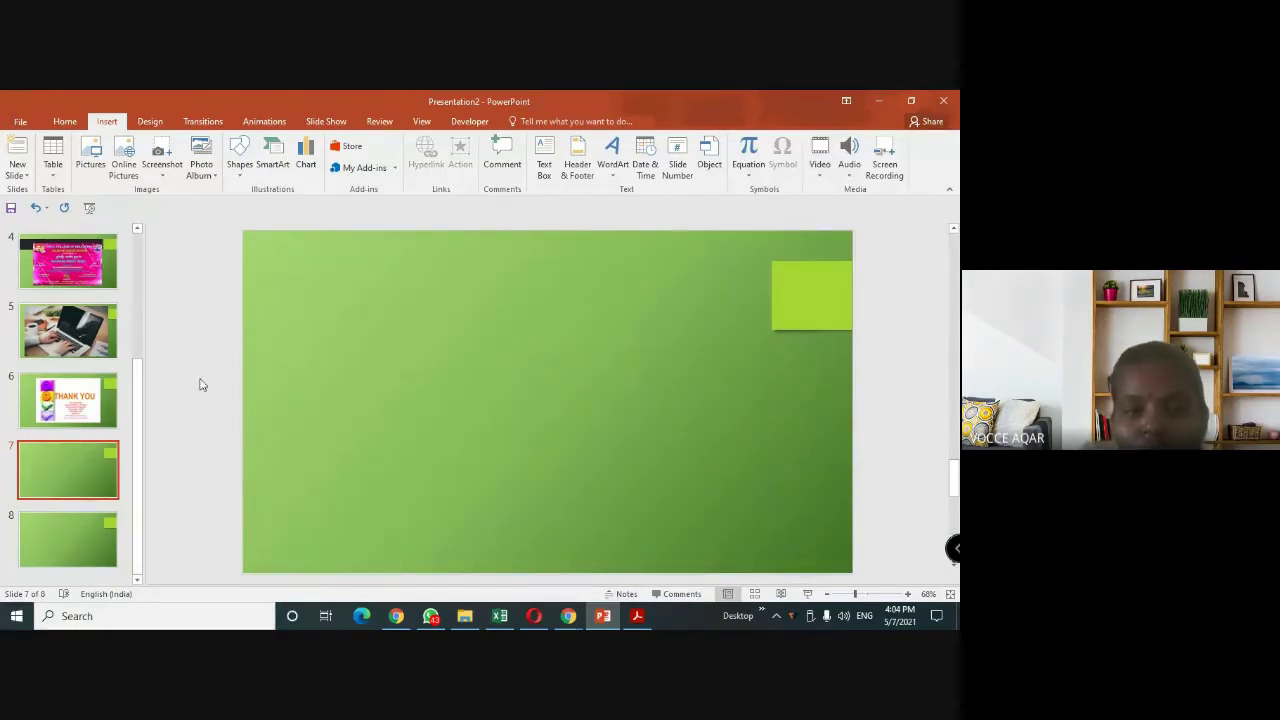
left_click(104, 393)
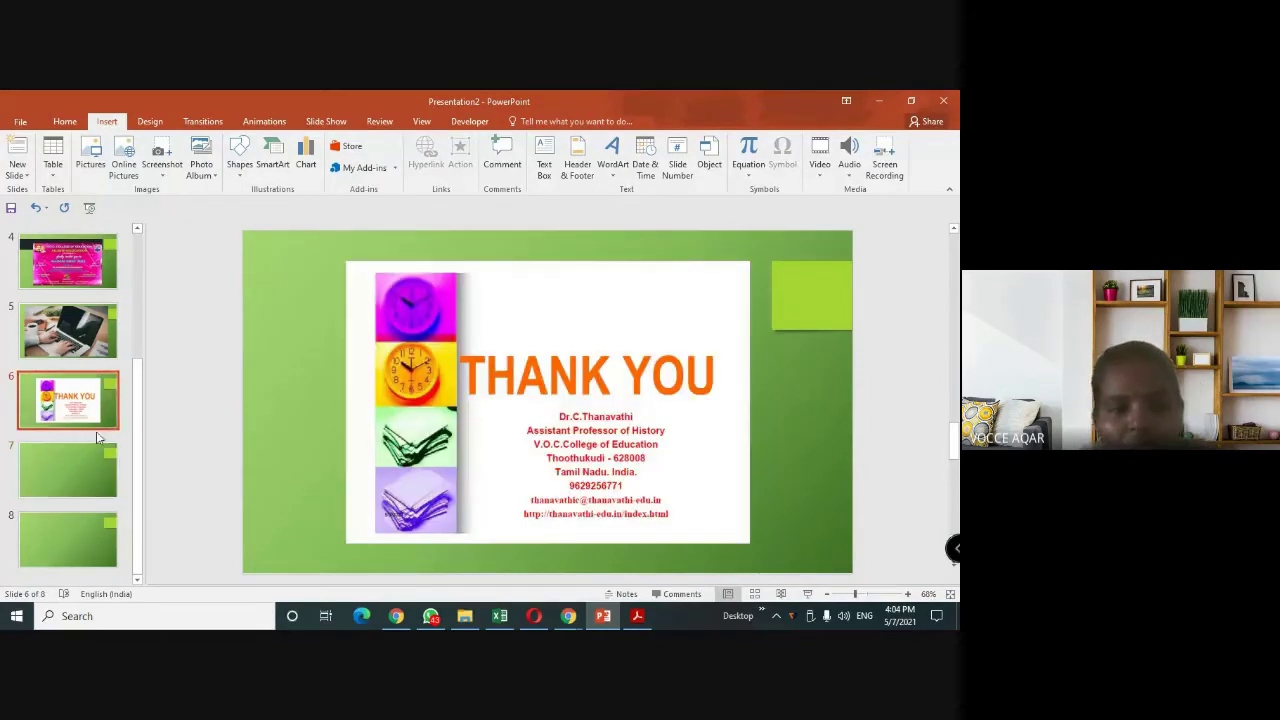
left_click(98, 442)
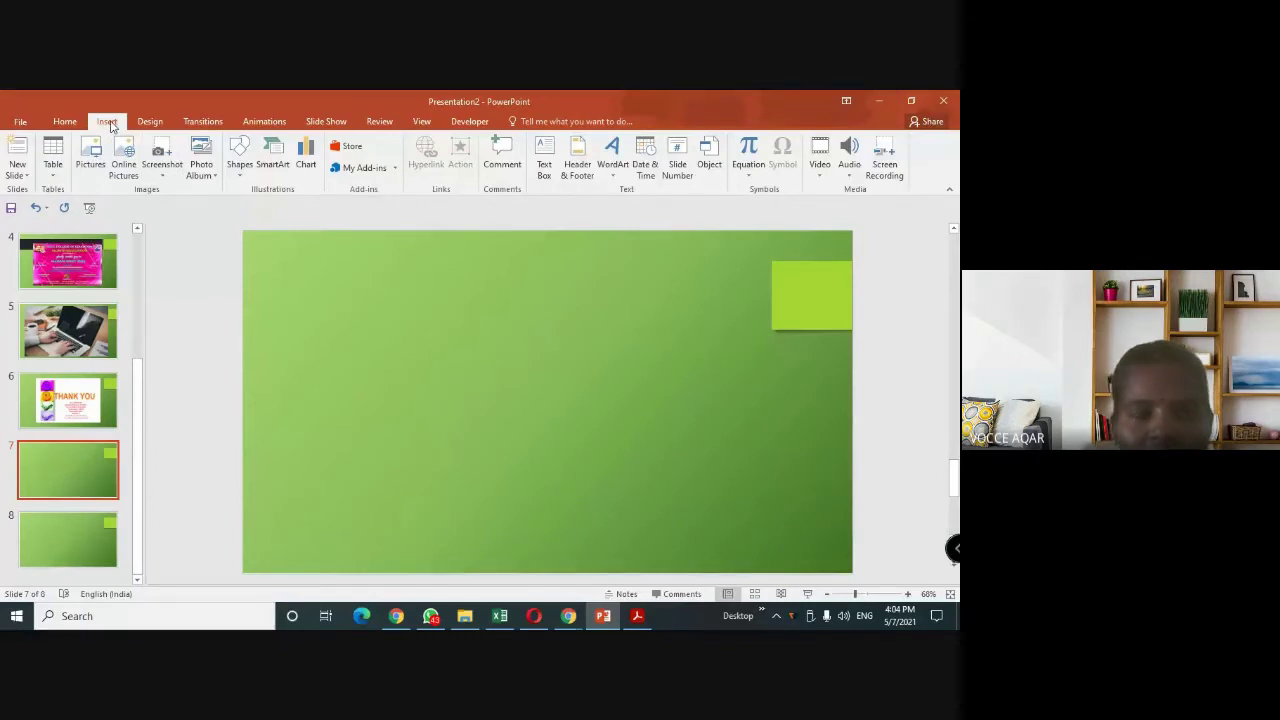
Insert 'video content demo' from the PC on slide 7 and shrink it to 6.65" by 11.82".
left_click(820, 176)
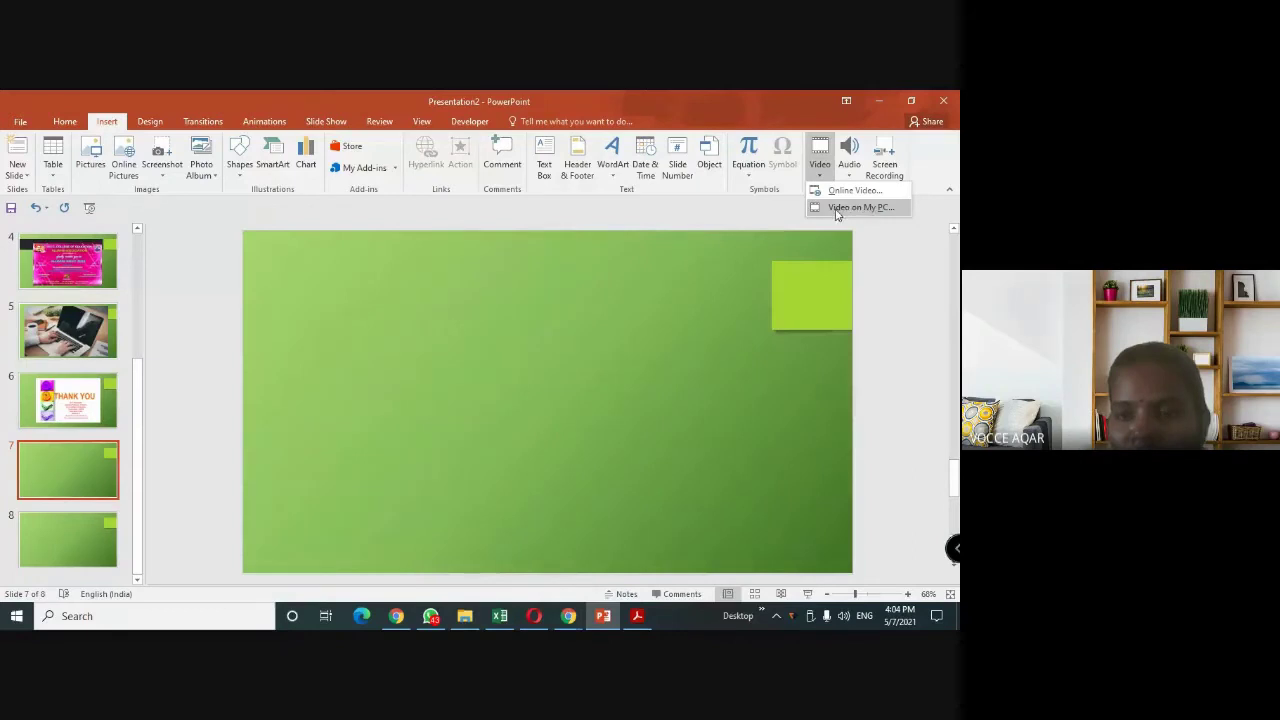
left_click(871, 208)
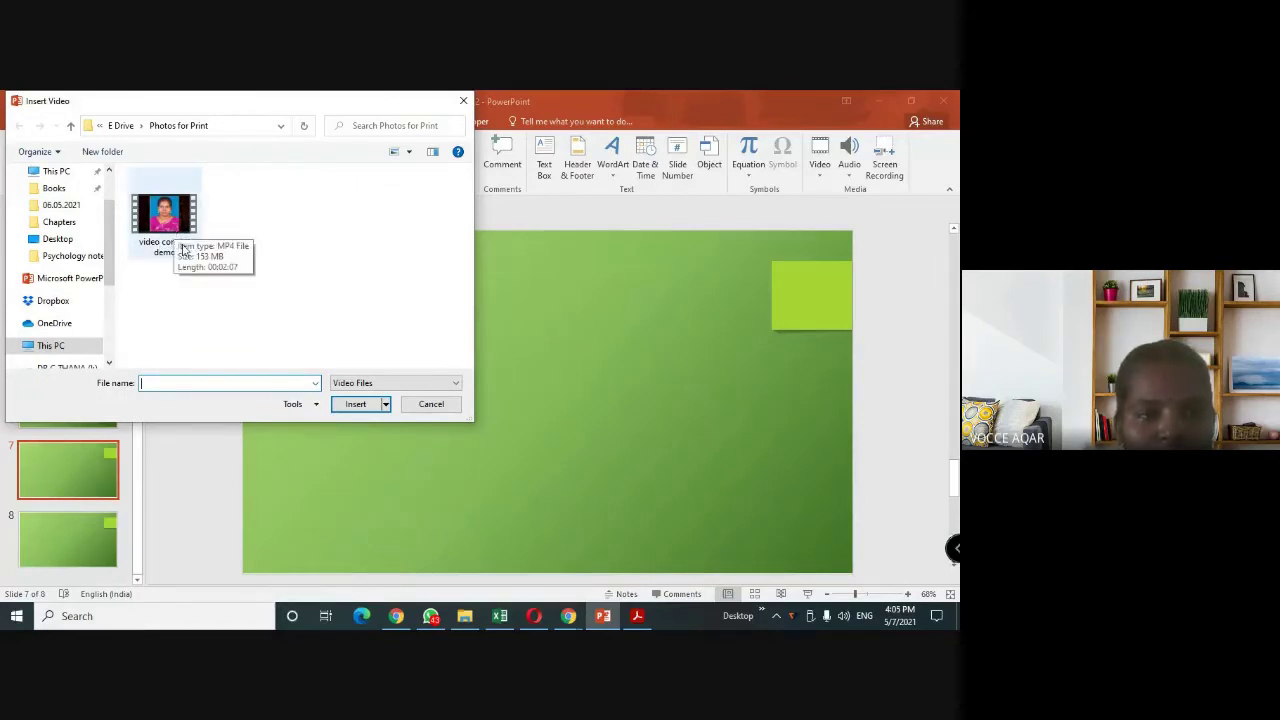
left_click(179, 226)
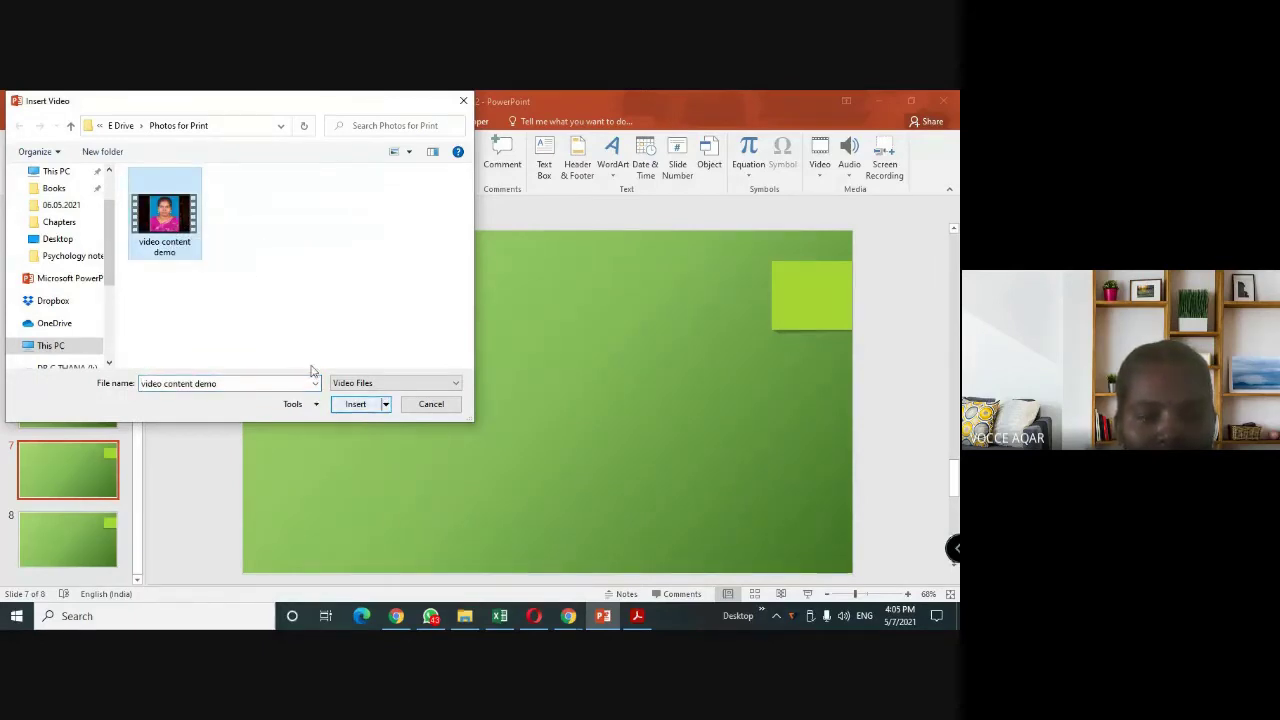
left_click(352, 406)
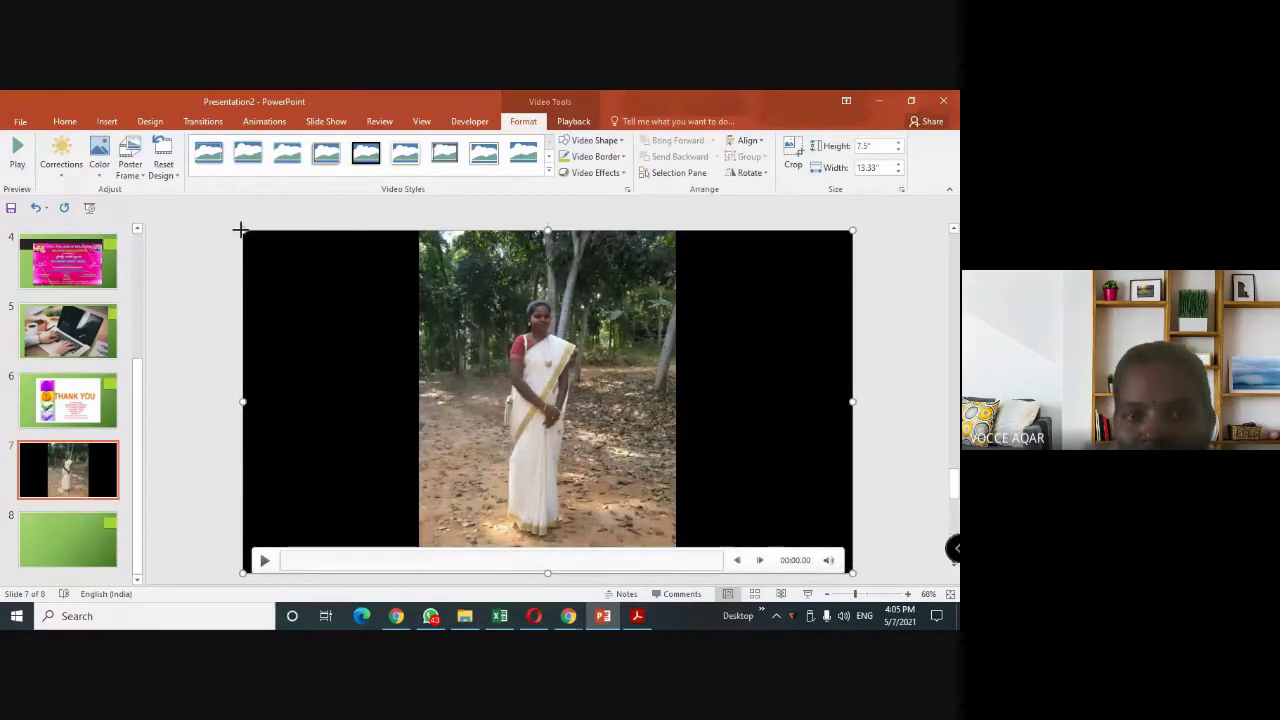
left_click_drag(241, 230, 279, 251)
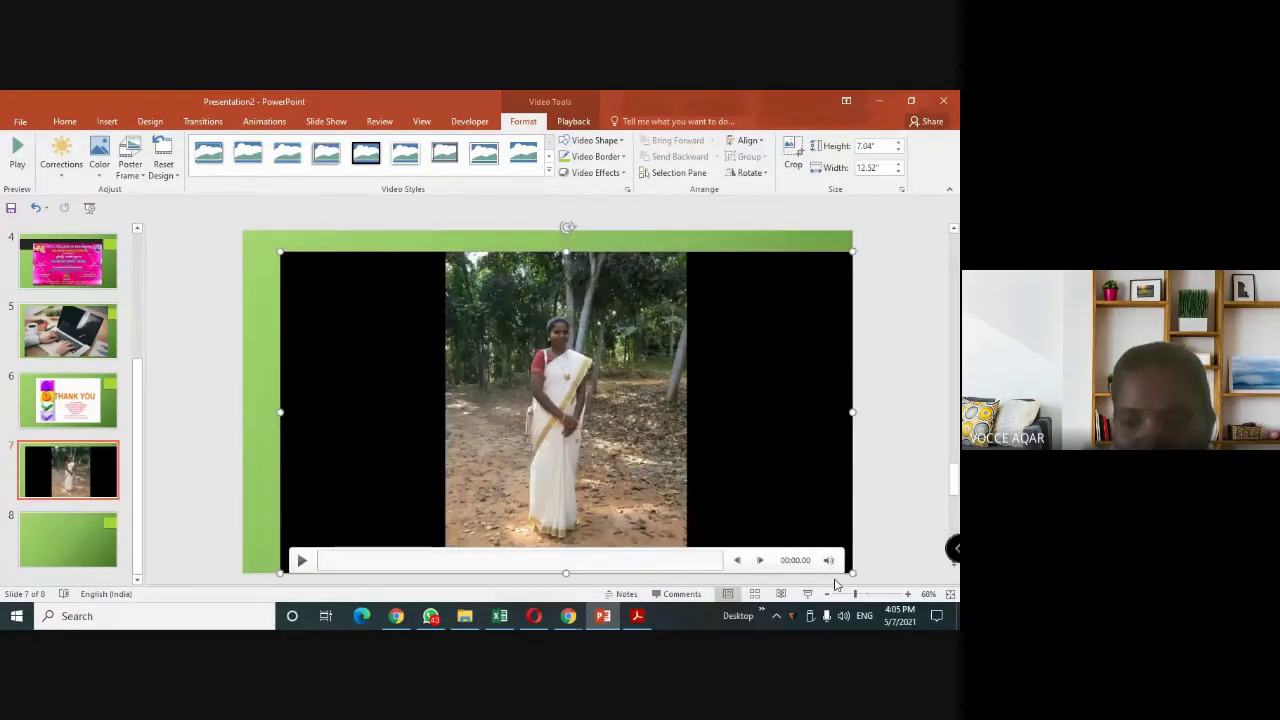
left_click_drag(852, 572, 819, 557)
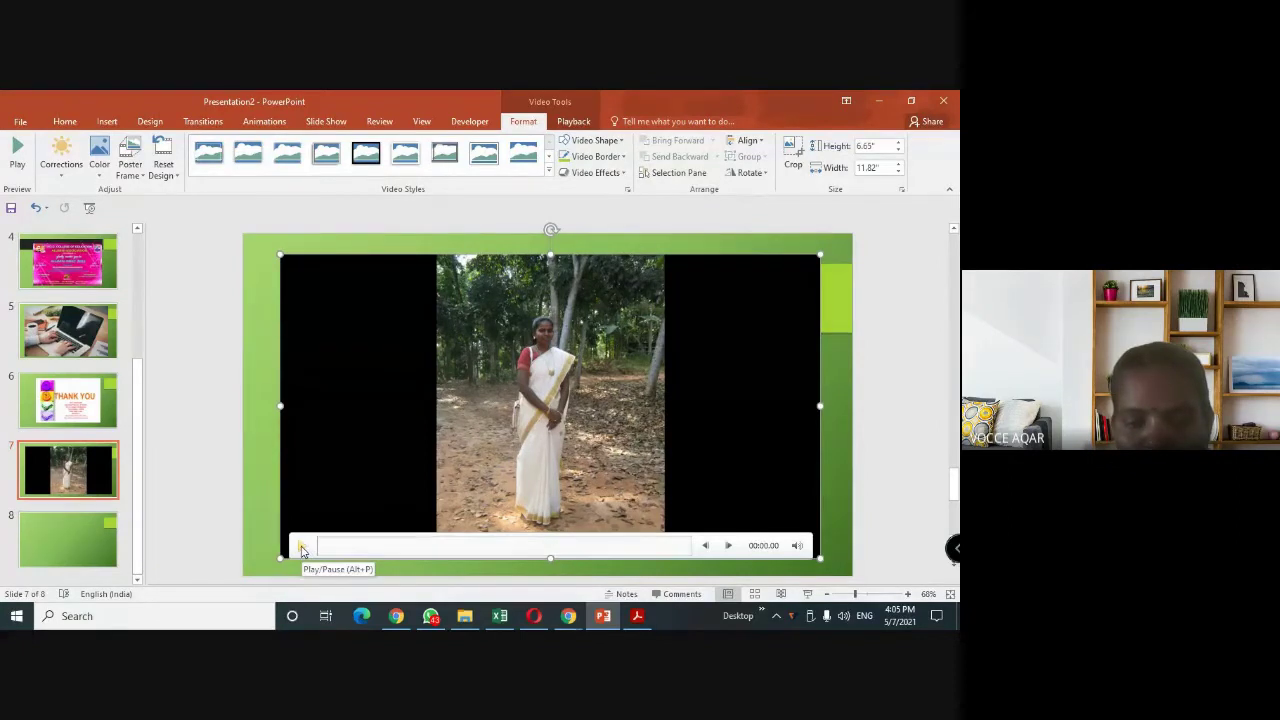
Play the slide 7 video to about 17 seconds, pause it, then switch to slide 8.
left_click(302, 548)
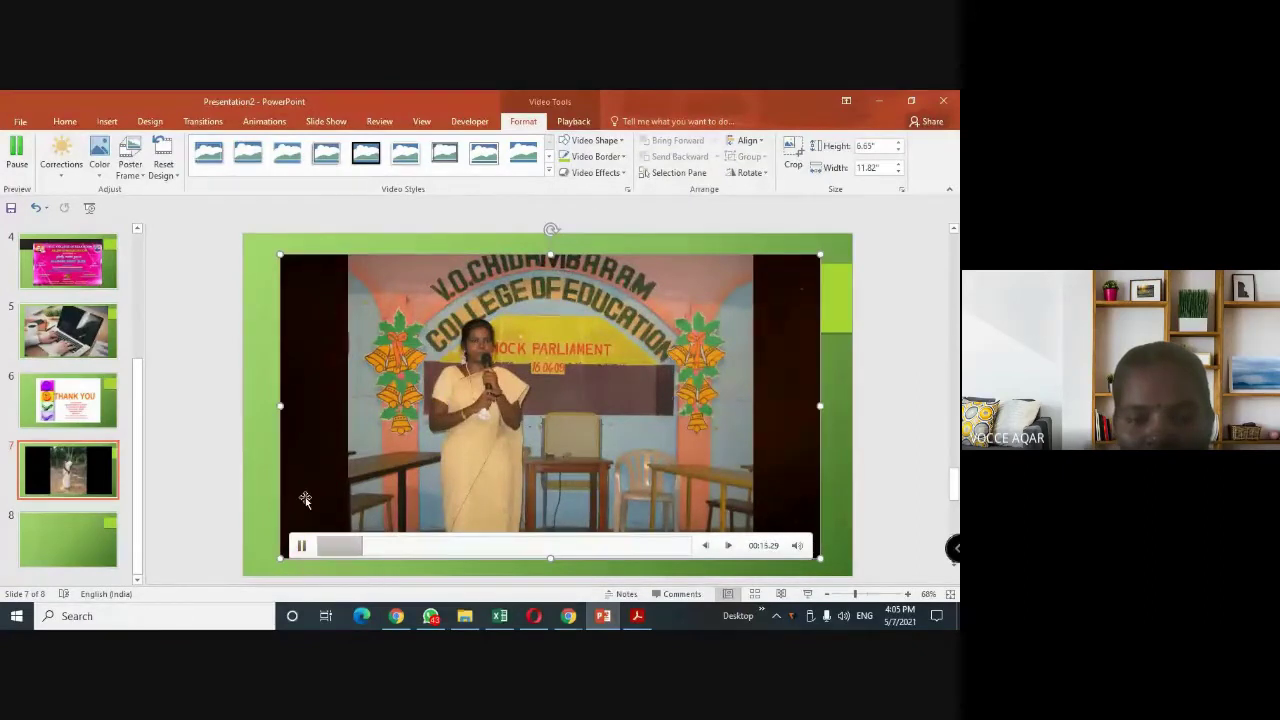
left_click(303, 548)
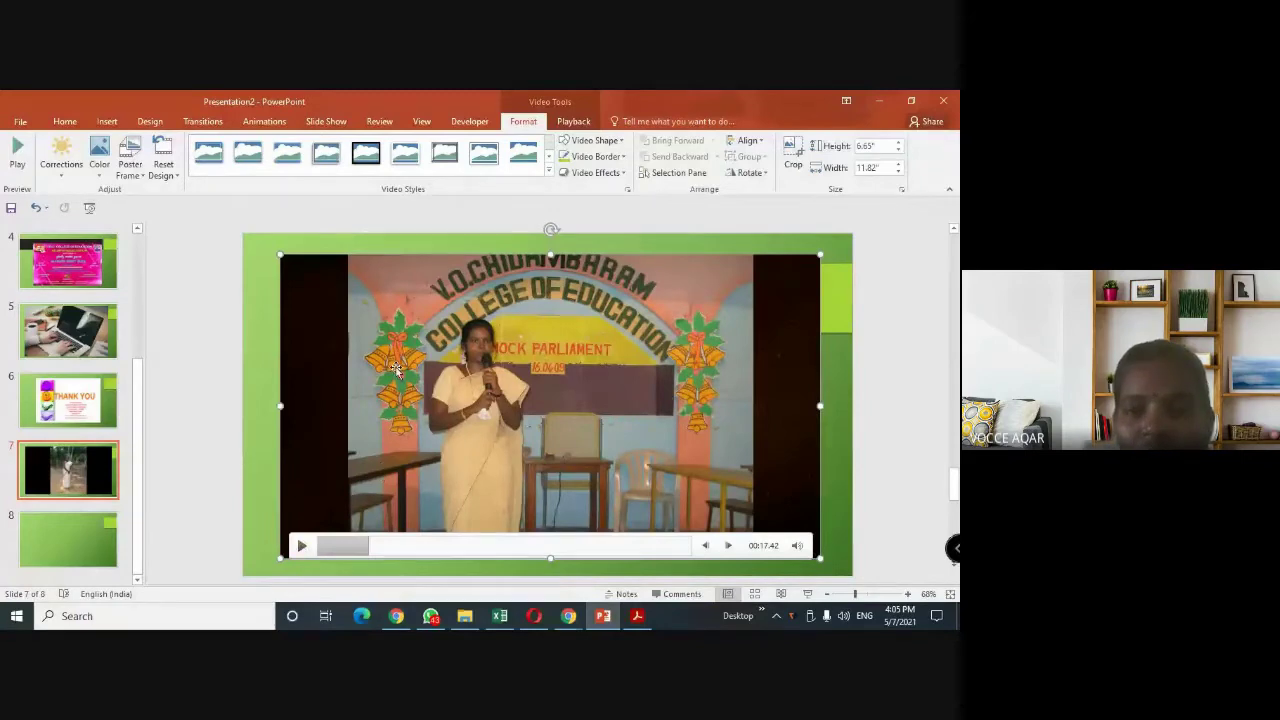
left_click(91, 537)
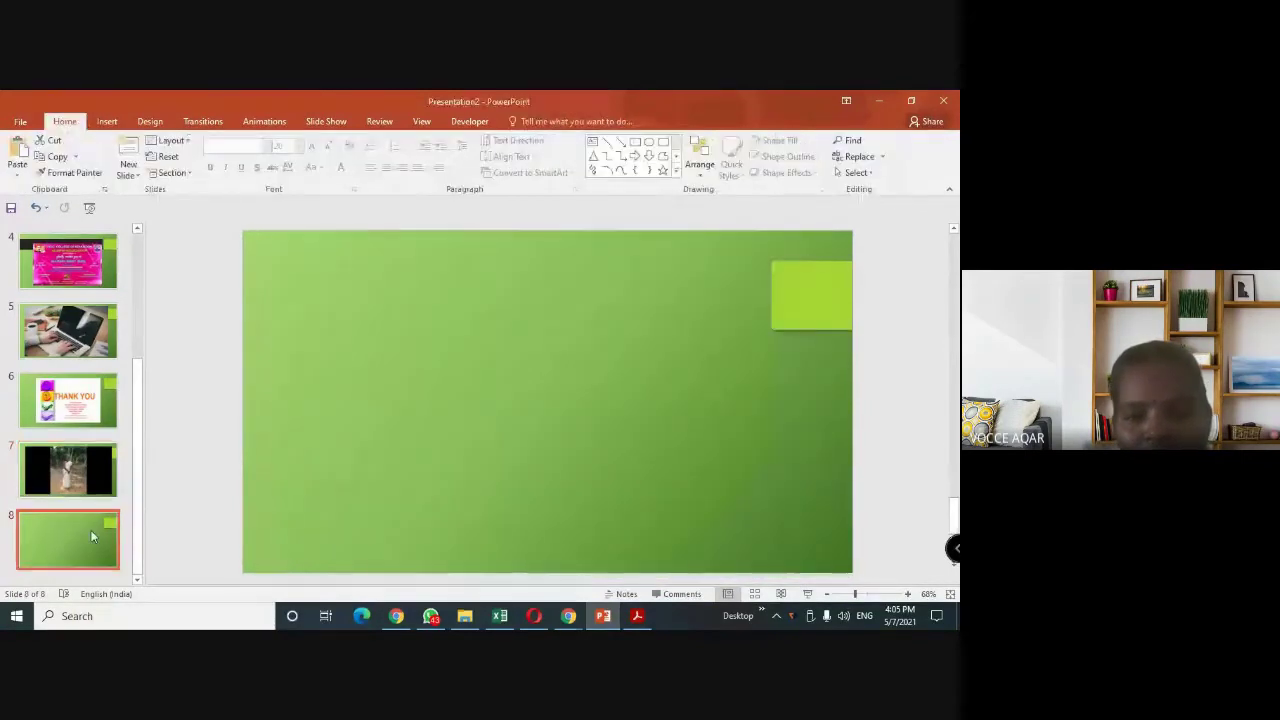
Bring up the Online Video dialog on slide 8 and focus its Search YouTube box.
left_click(107, 121)
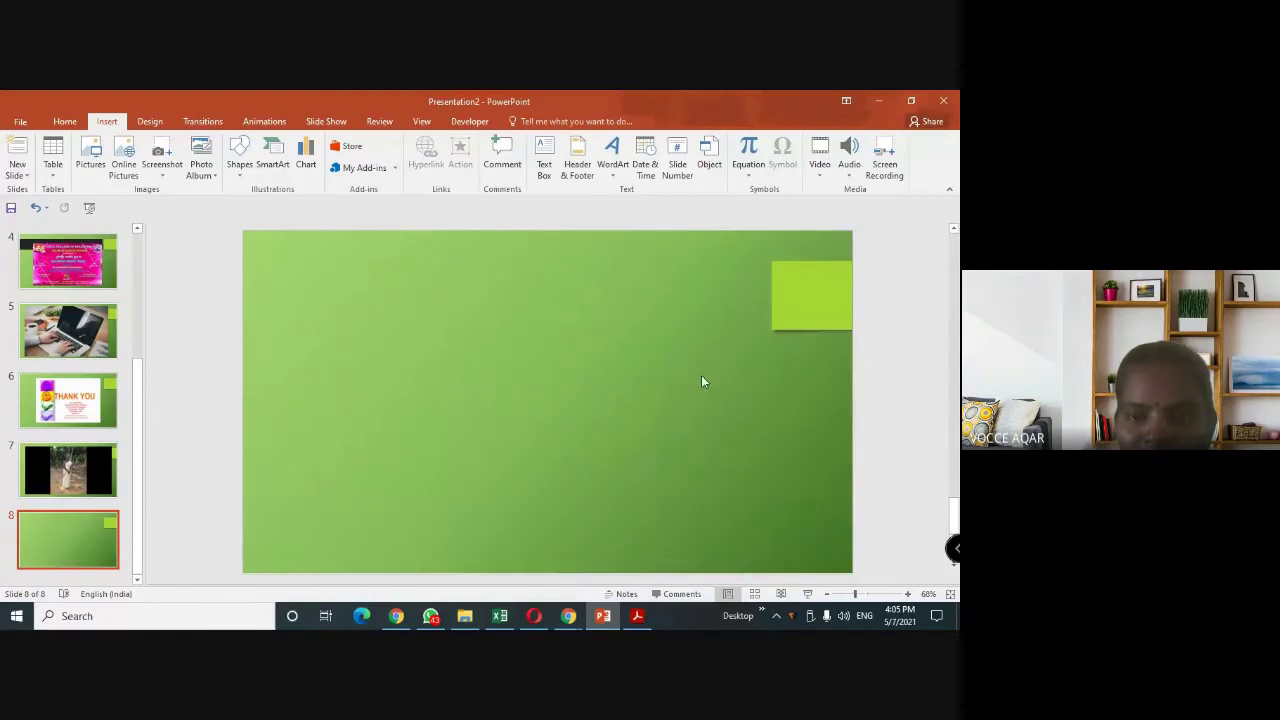
left_click(820, 172)
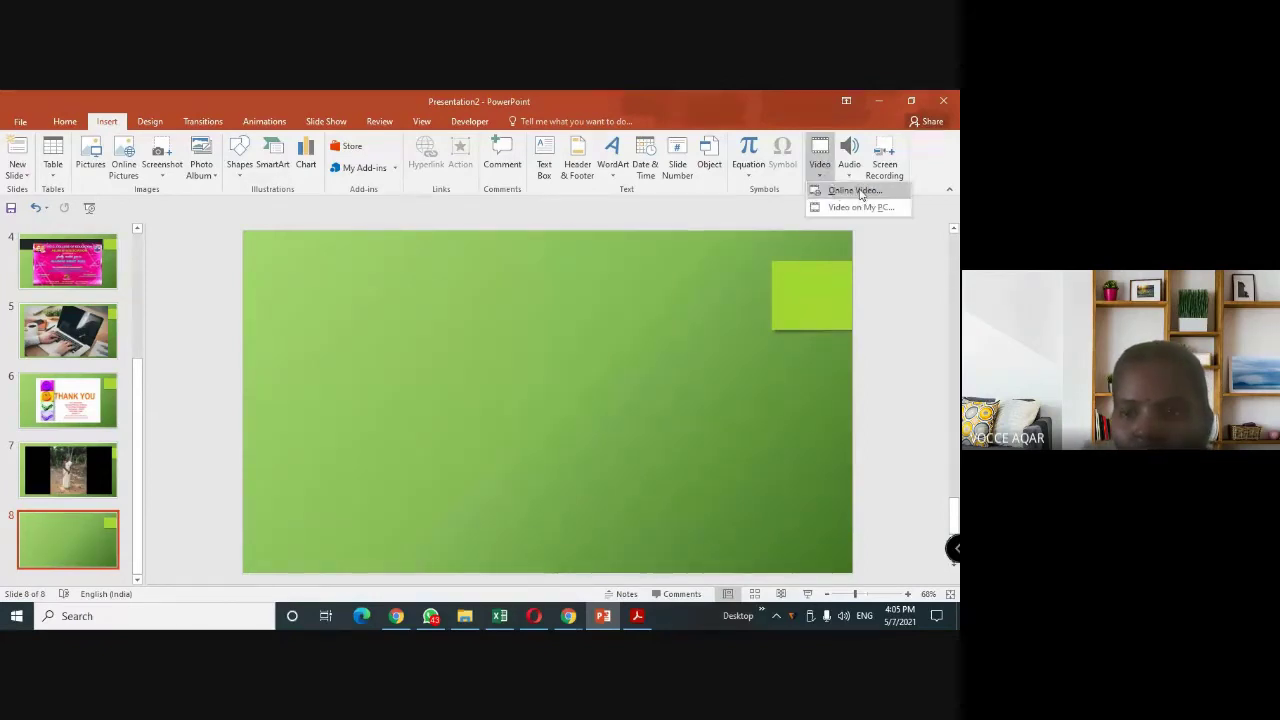
left_click(855, 191)
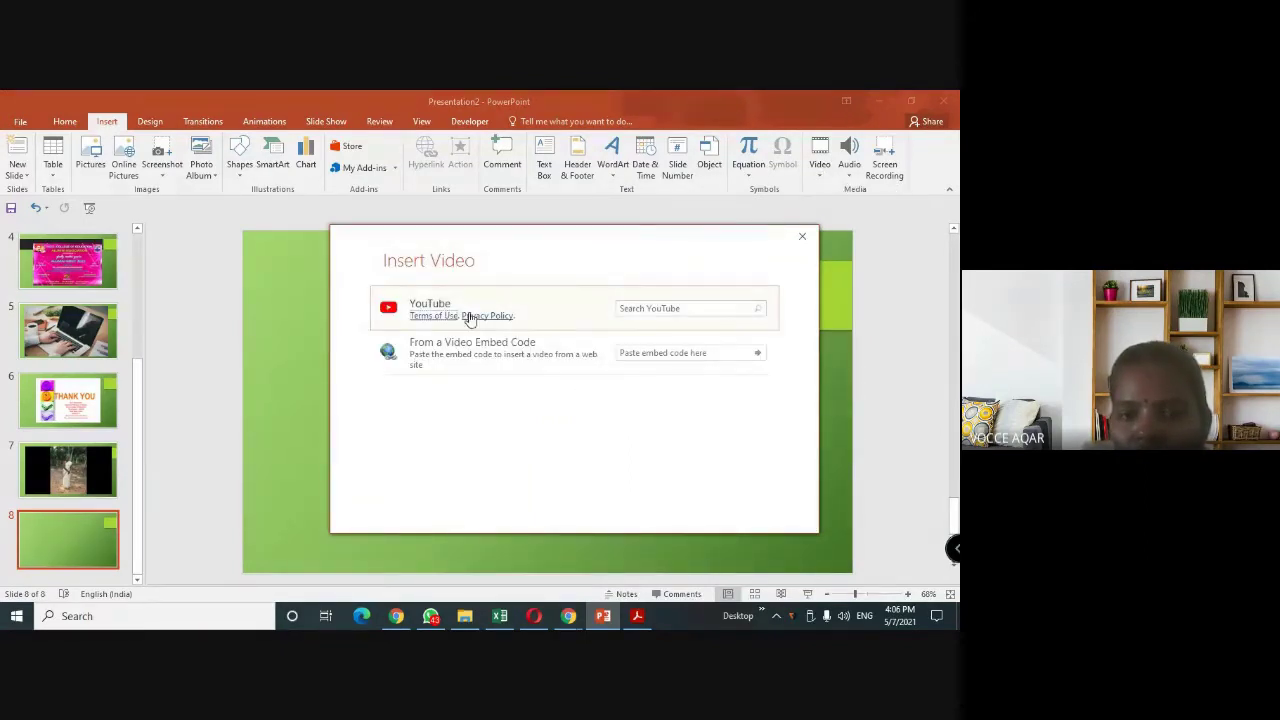
left_click(650, 310)
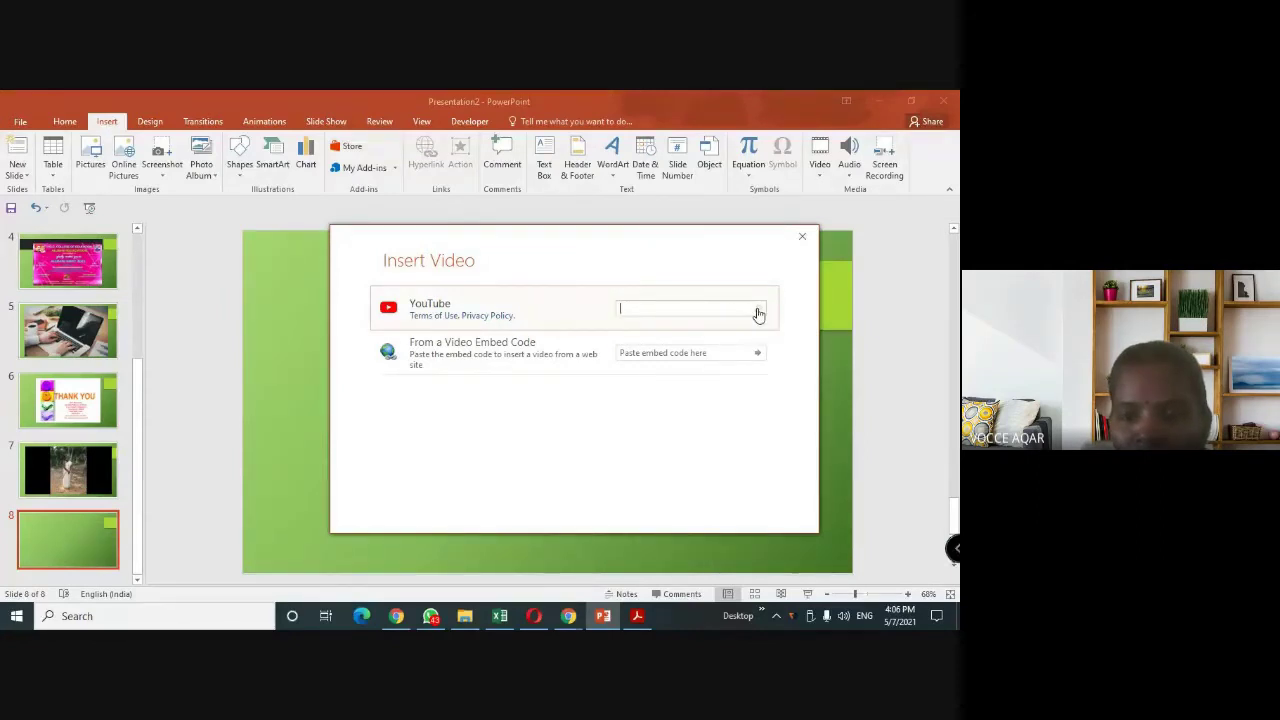
left_click(666, 308)
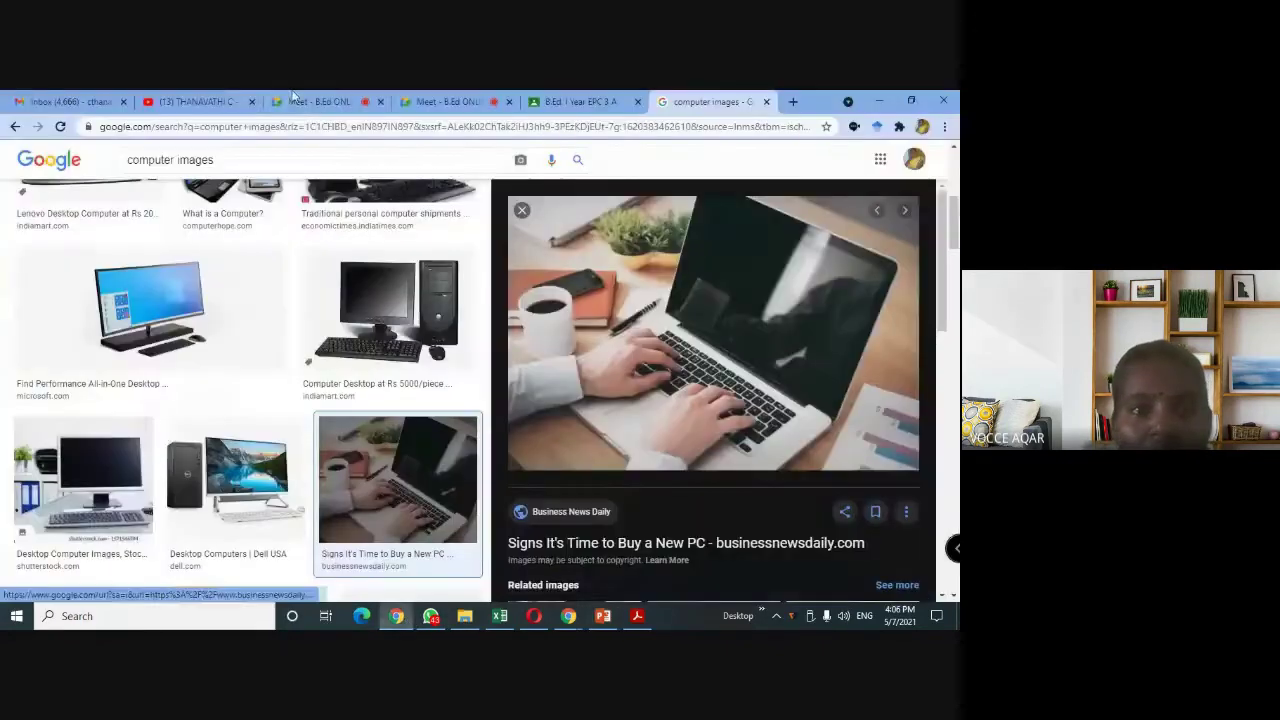
In Chrome, bring up the YouTube channel's full list of uploaded videos.
left_click(400, 618)
left_click(200, 101)
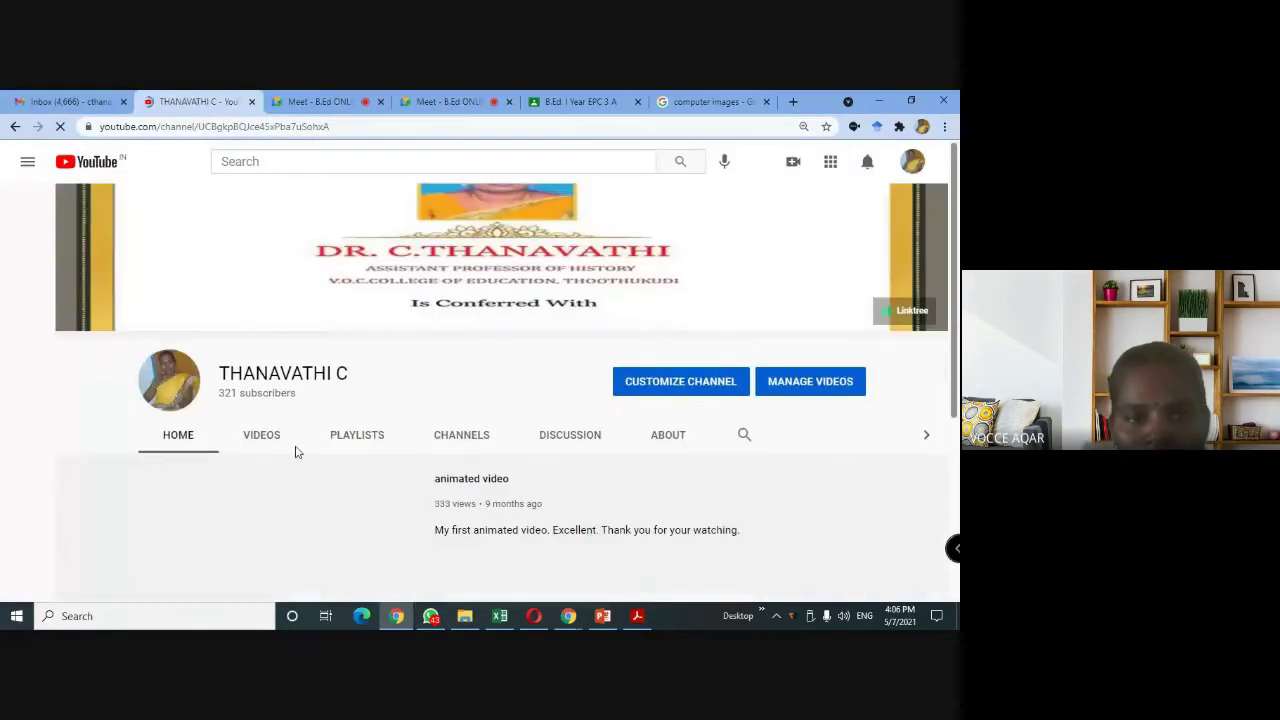
scroll(294, 449, "down", 4)
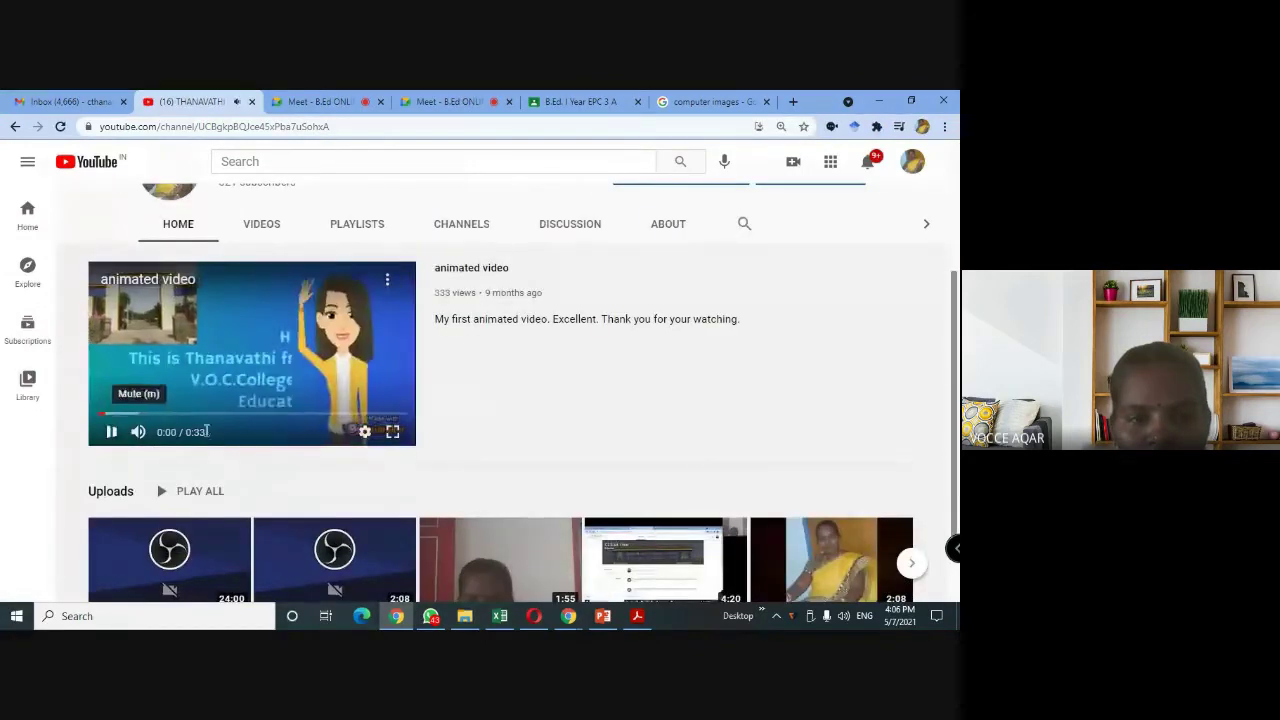
scroll(292, 435, "down", 2)
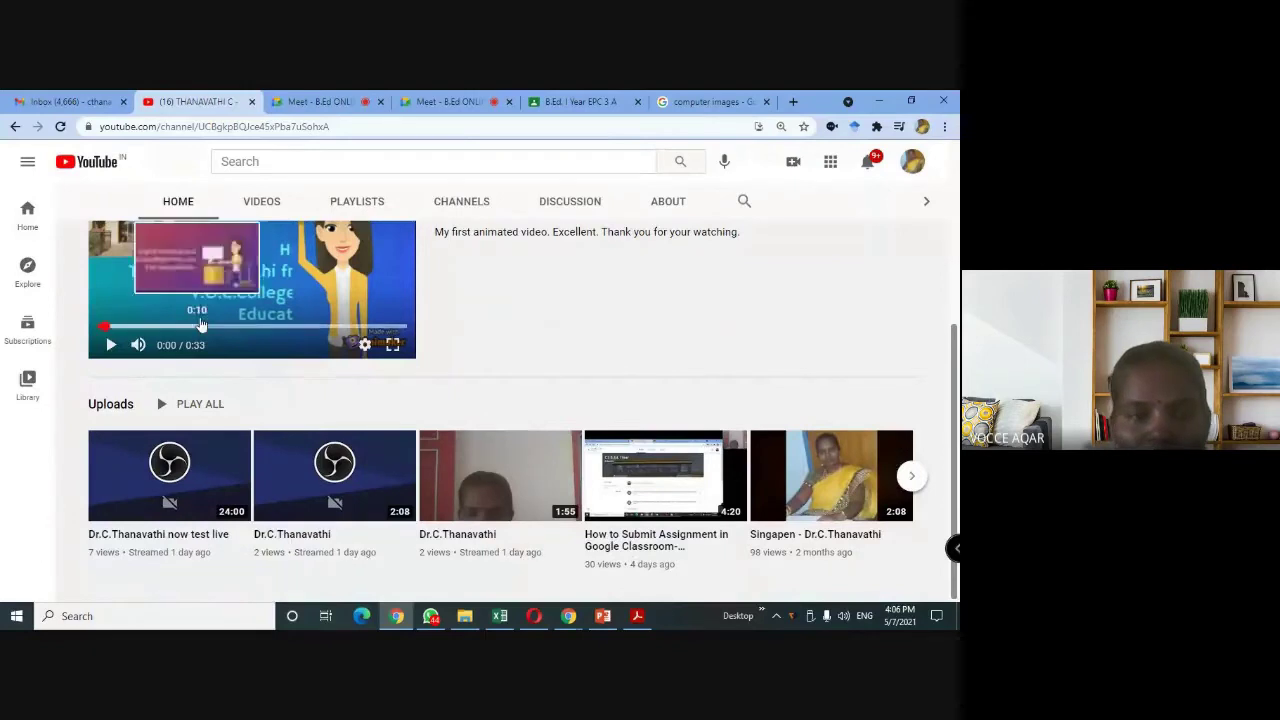
scroll(220, 269, "up", 3)
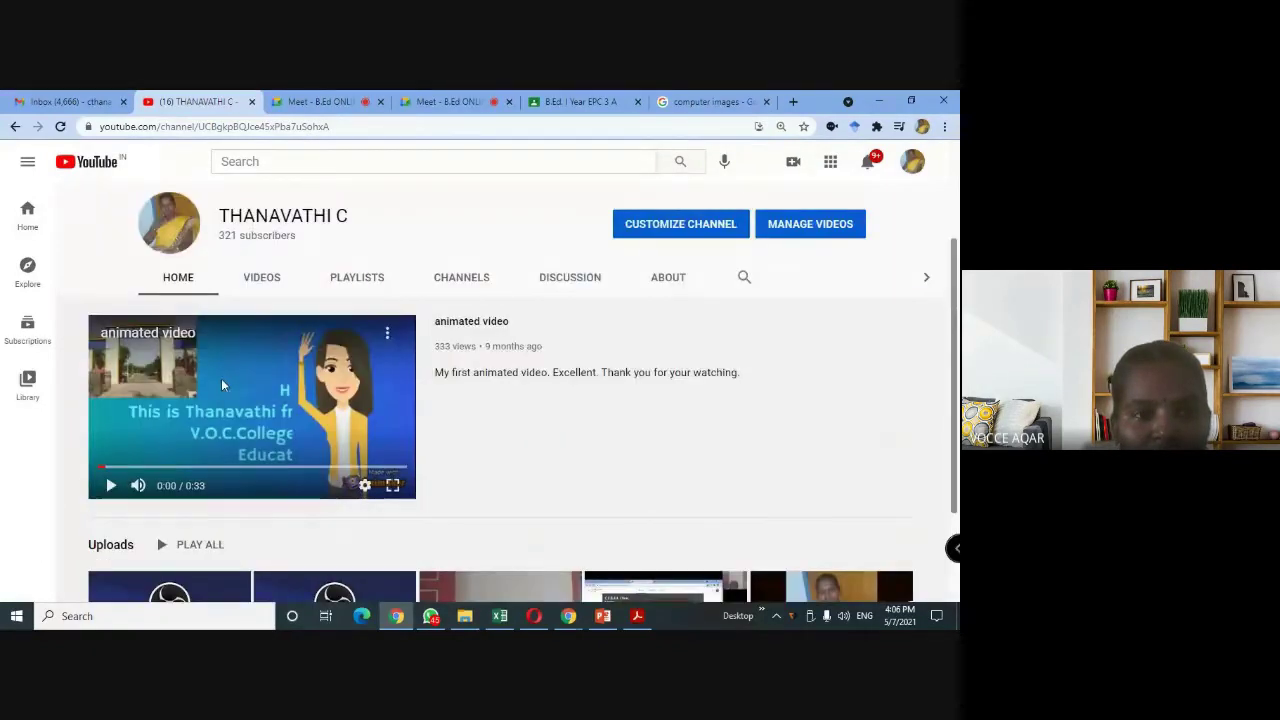
scroll(255, 423, "down", 3)
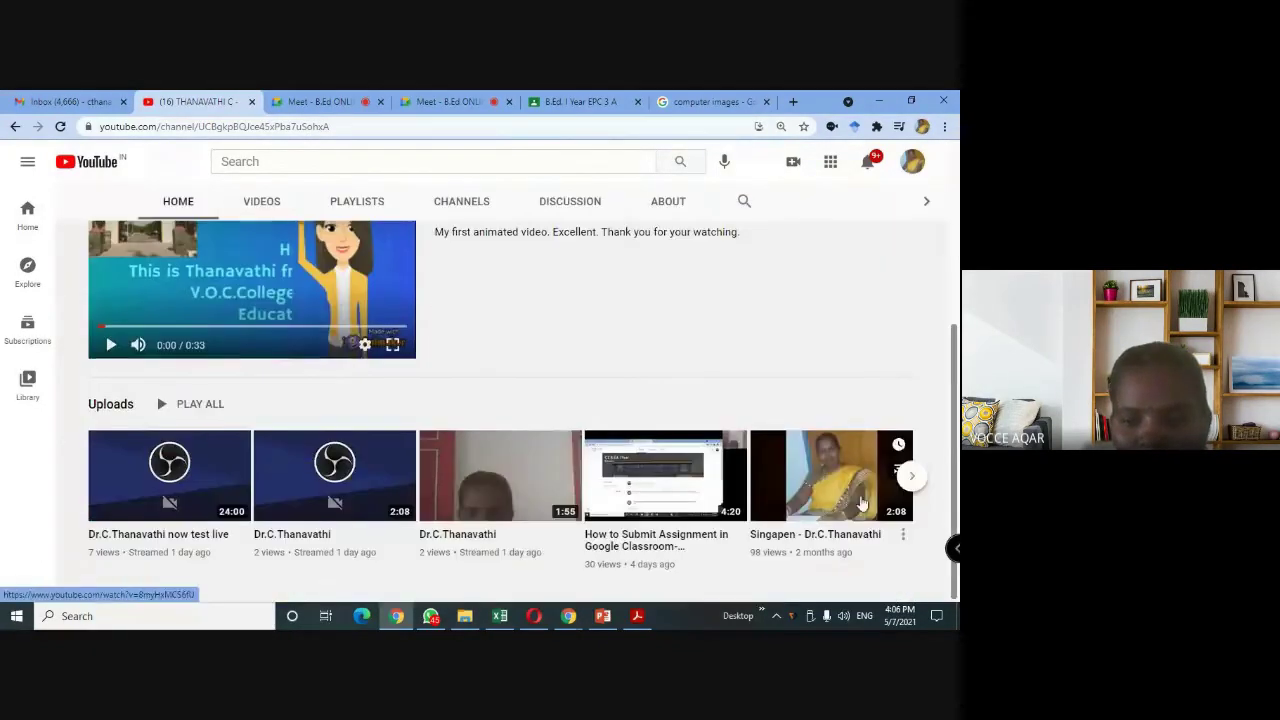
left_click(261, 201)
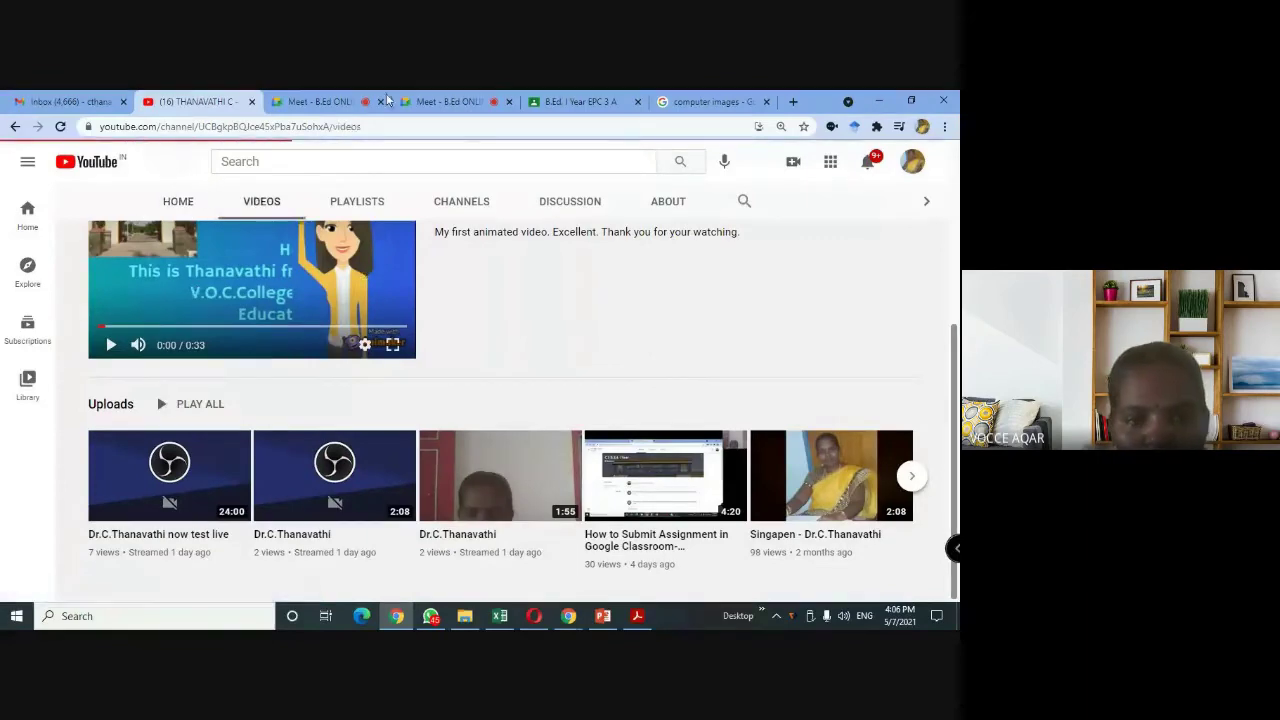
scroll(410, 452, "down", 4)
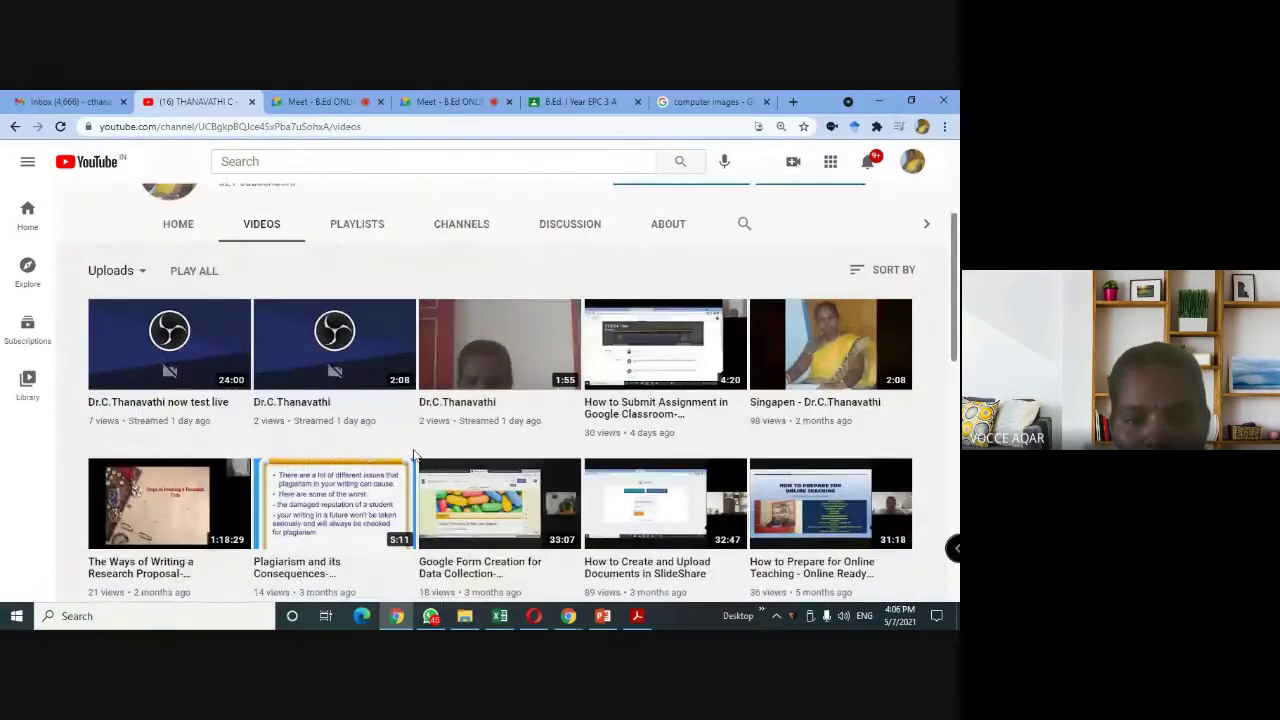
scroll(415, 456, "down", 3)
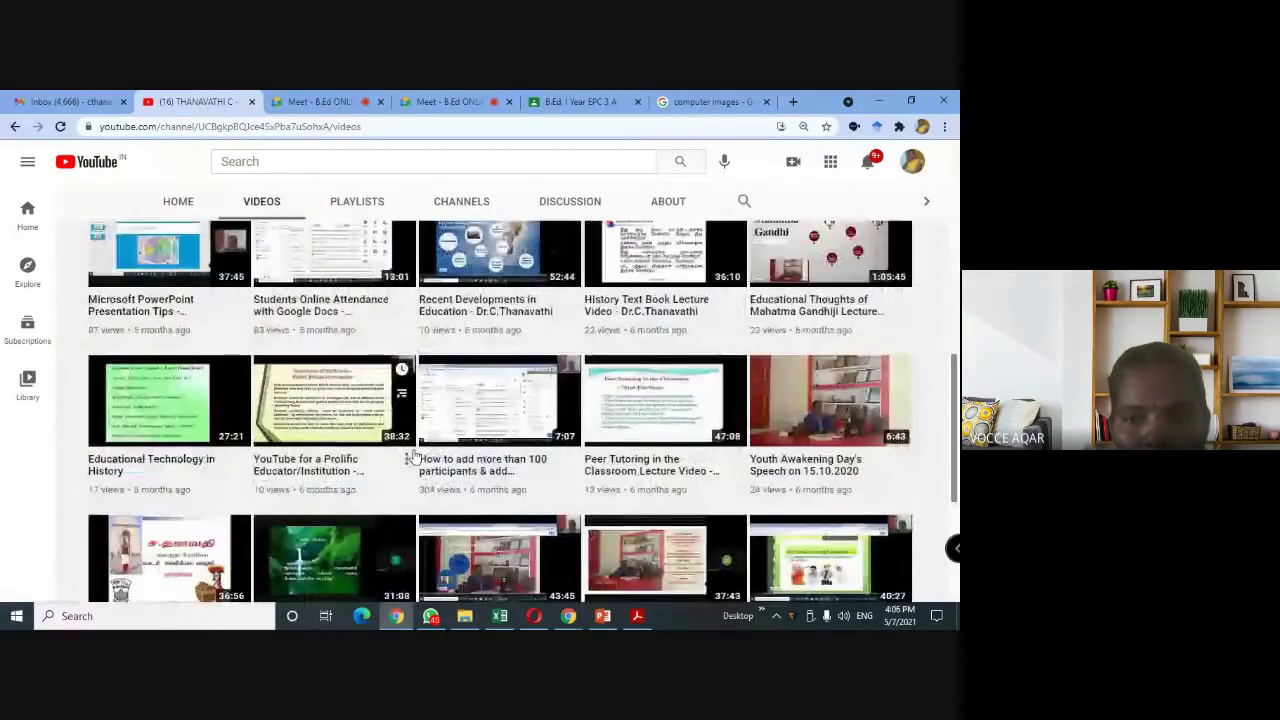
scroll(415, 455, "down", 2)
scroll(415, 455, "down", 2)
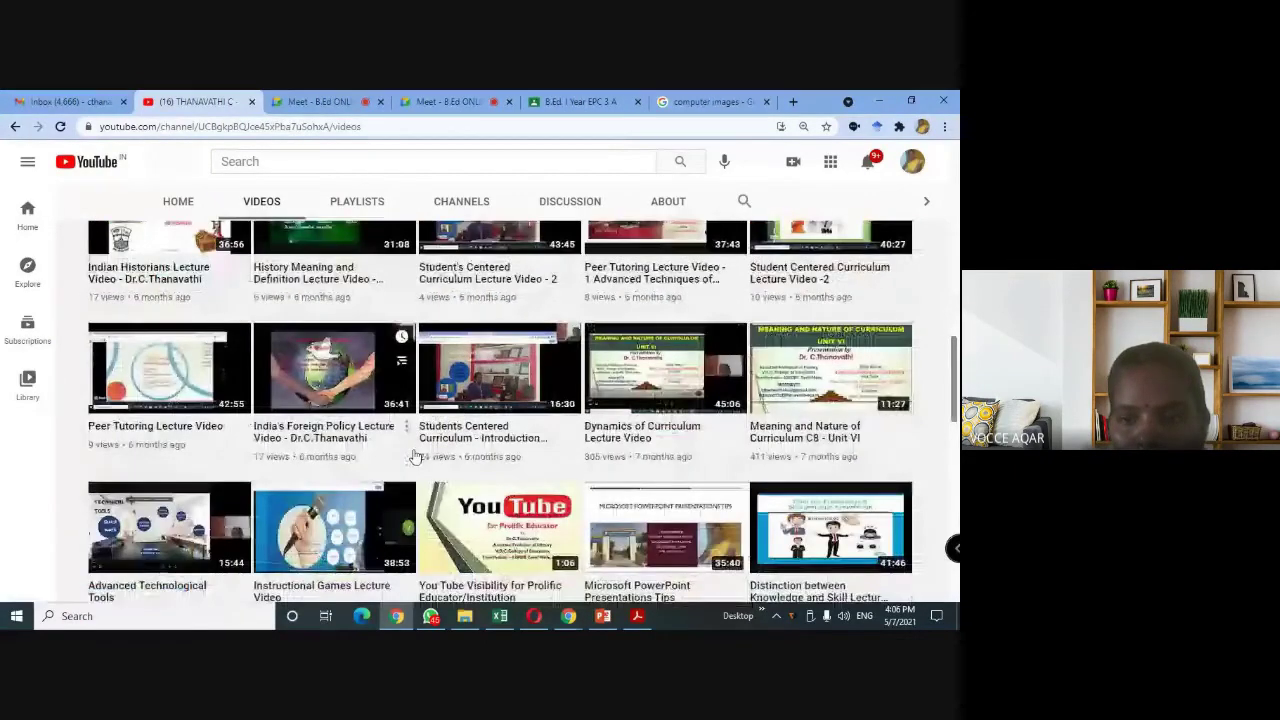
scroll(415, 456, "down", 2)
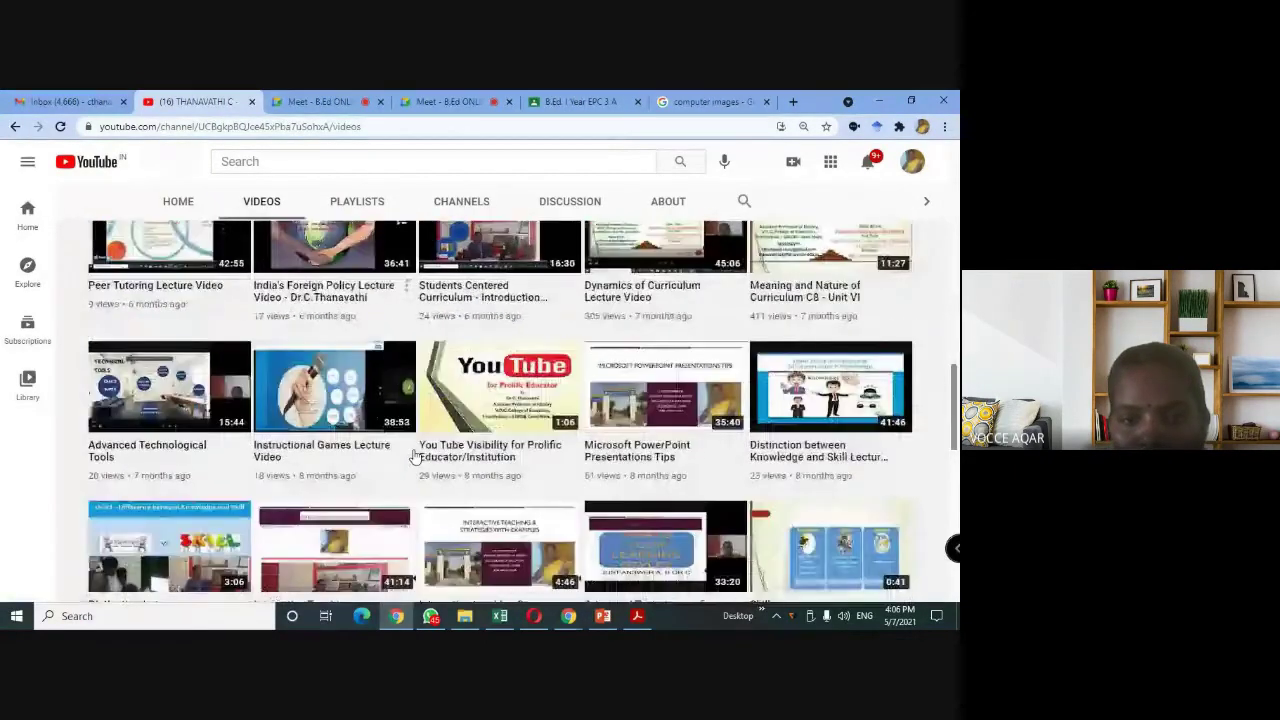
Open 'Microsoft PowerPoint Presentations Tips', pause it, and copy its youtu.be share link.
left_click(672, 422)
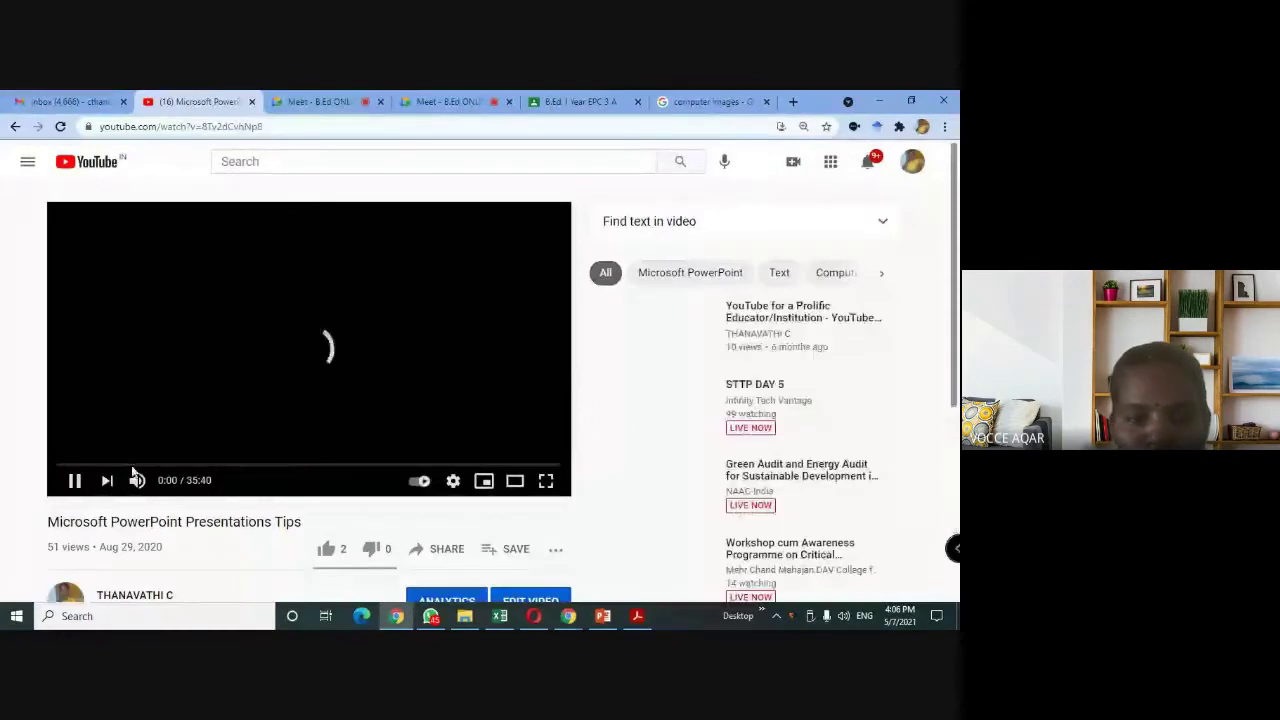
left_click(75, 481)
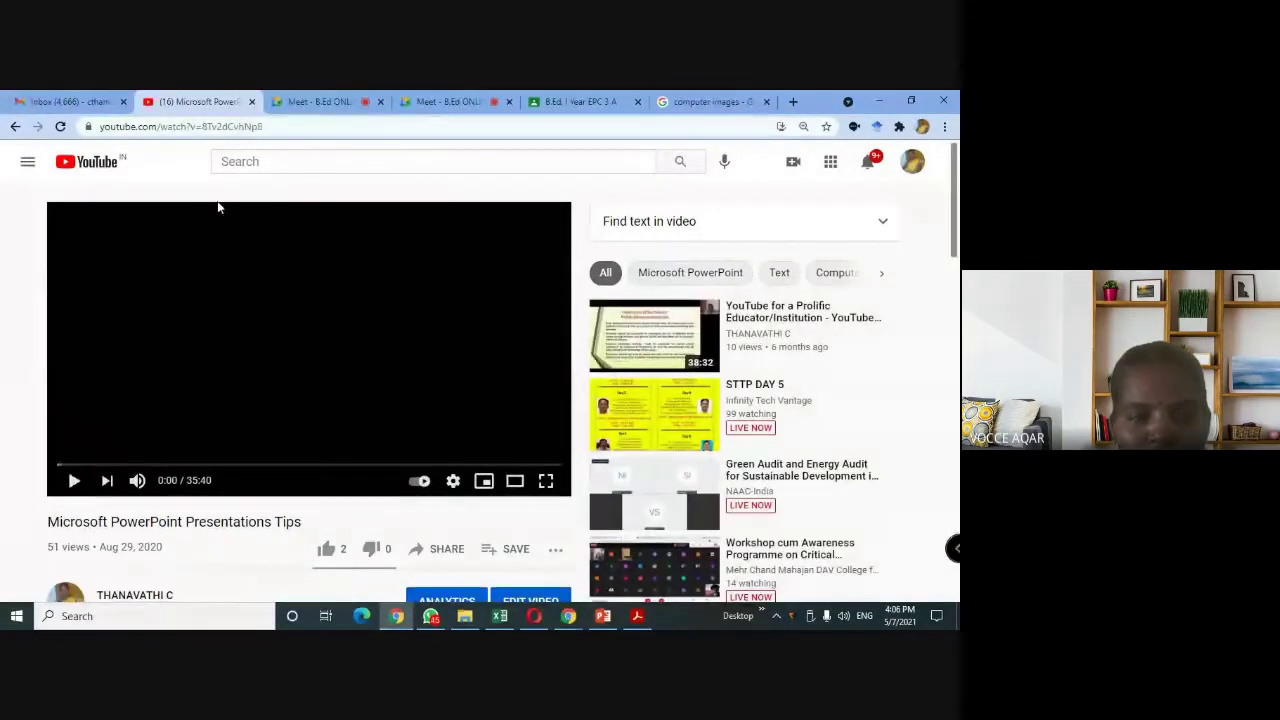
left_click(305, 125)
left_click_drag(305, 125, 88, 128)
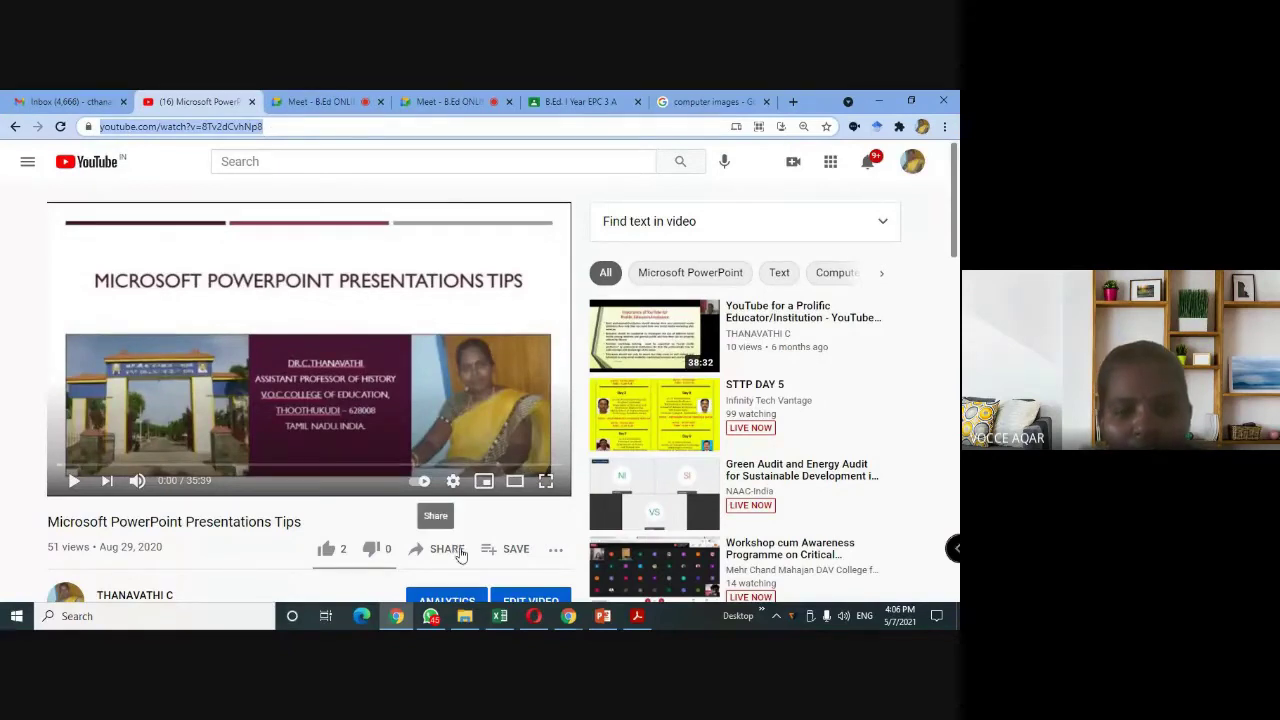
left_click(457, 550)
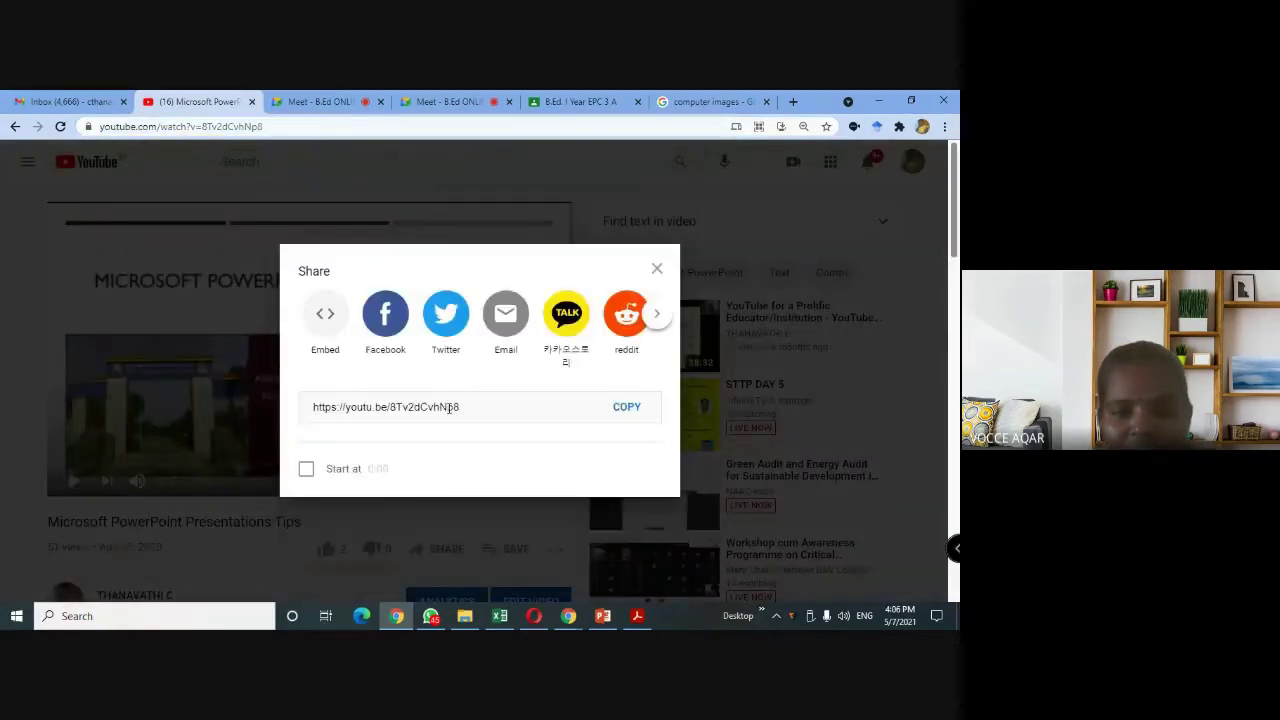
left_click(627, 408)
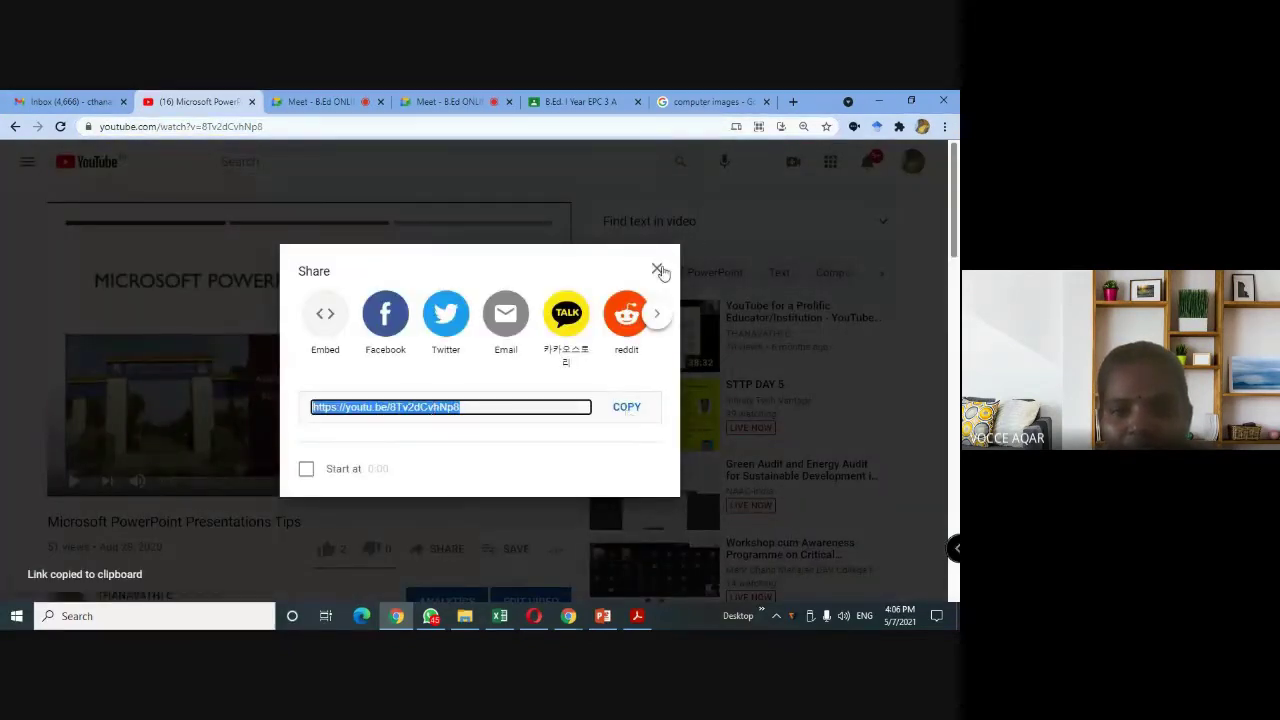
left_click(607, 617)
Search YouTube for the pasted share link, then close the dialog without inserting and view slide 7.
left_click(636, 306)
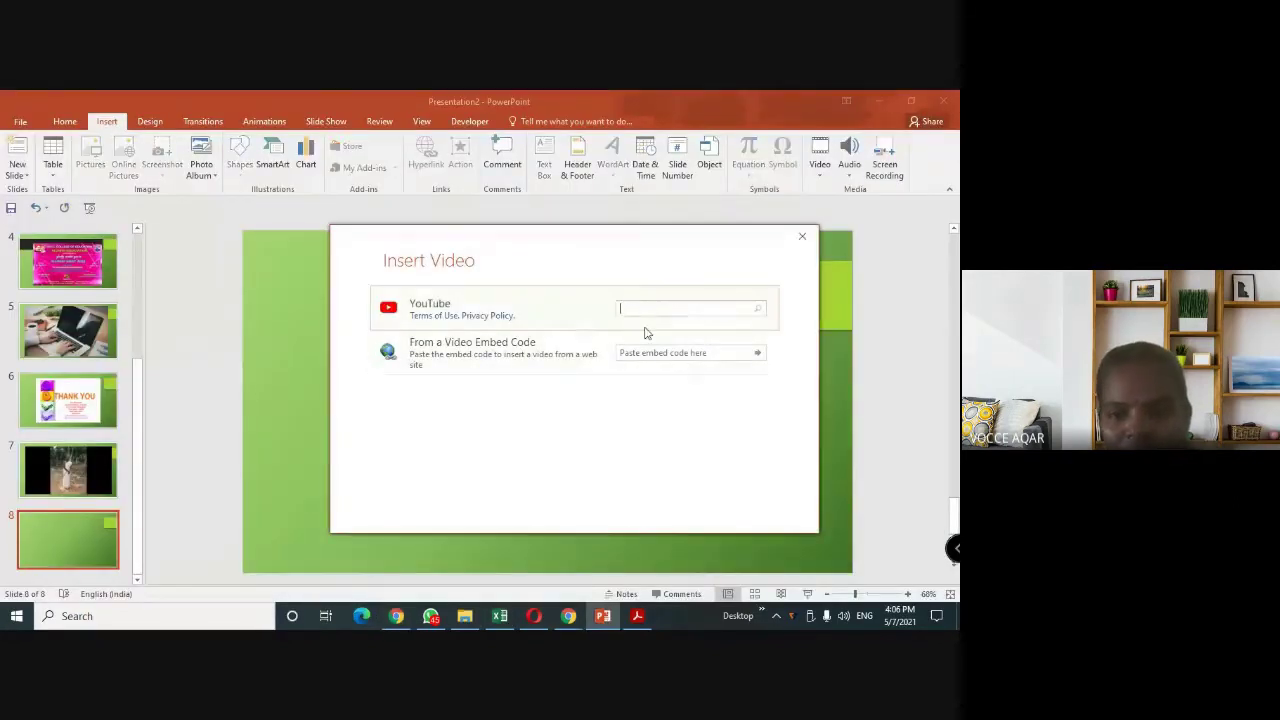
key("ctrl+v")
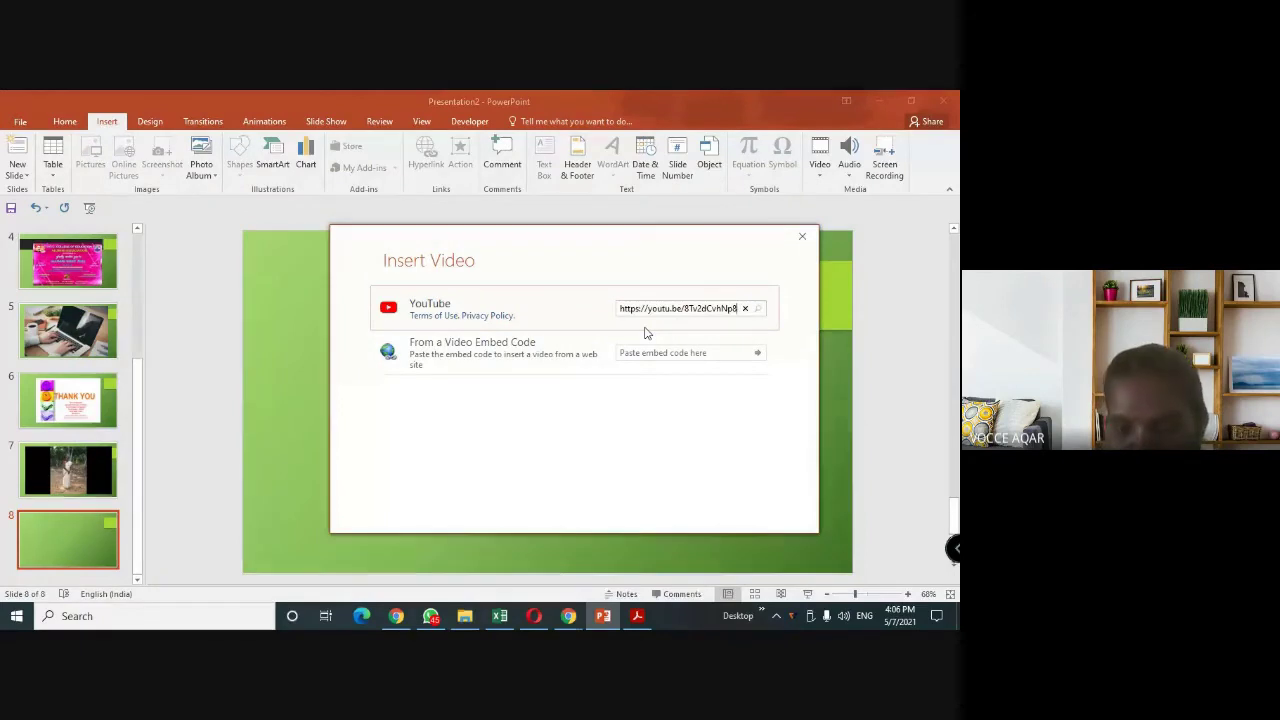
key("Return")
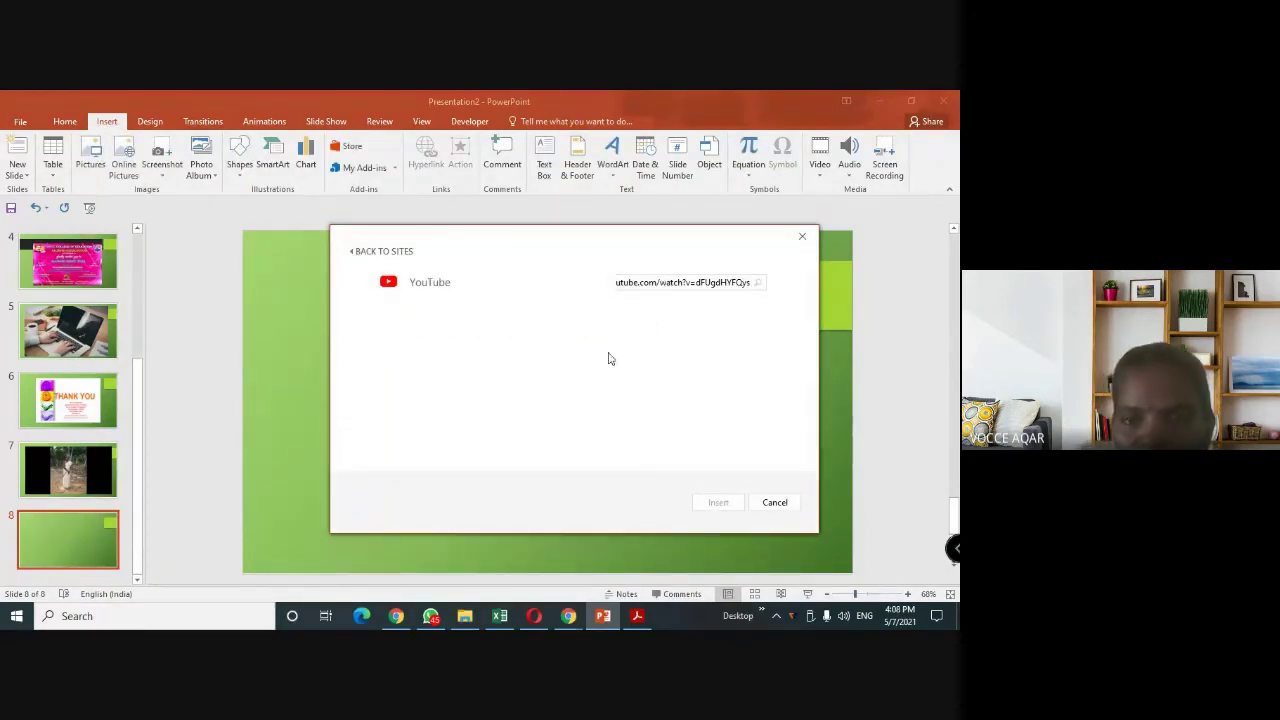
left_click(802, 236)
left_click(85, 458)
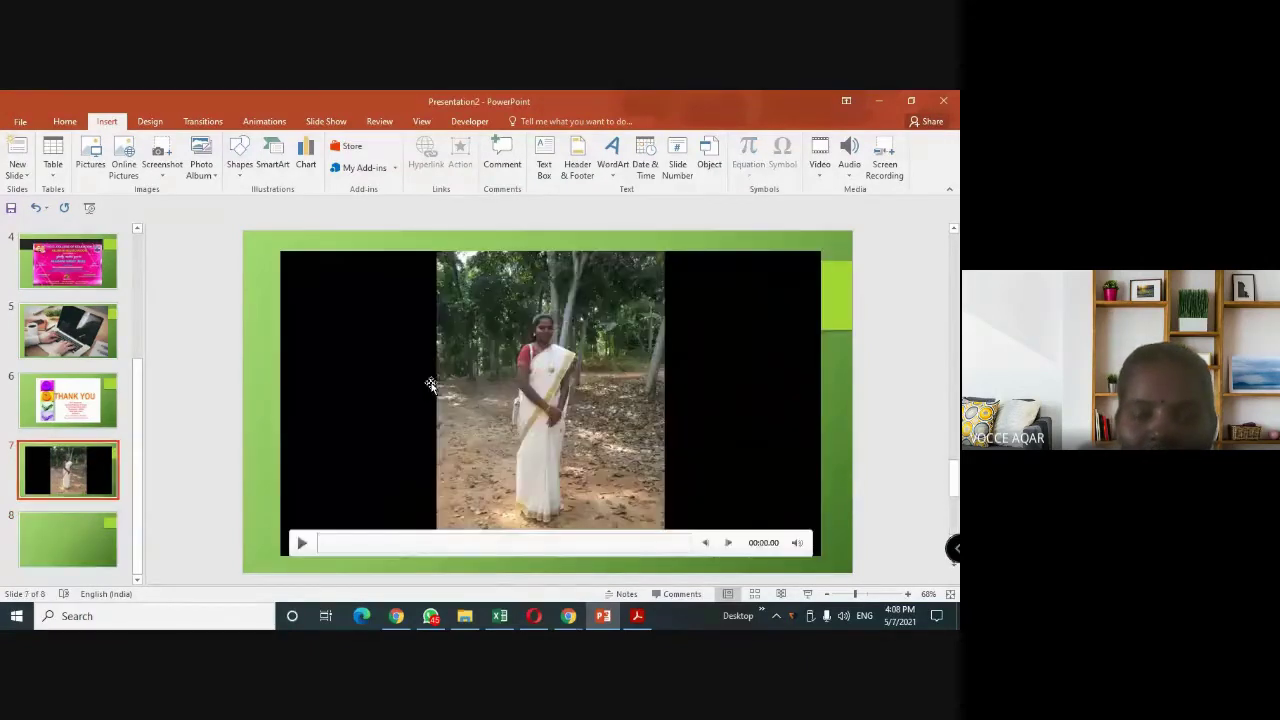
On slide 8, start Audio on My PC, cancel the file browser, and bring back the Audio options.
left_click(57, 550)
left_click(819, 176)
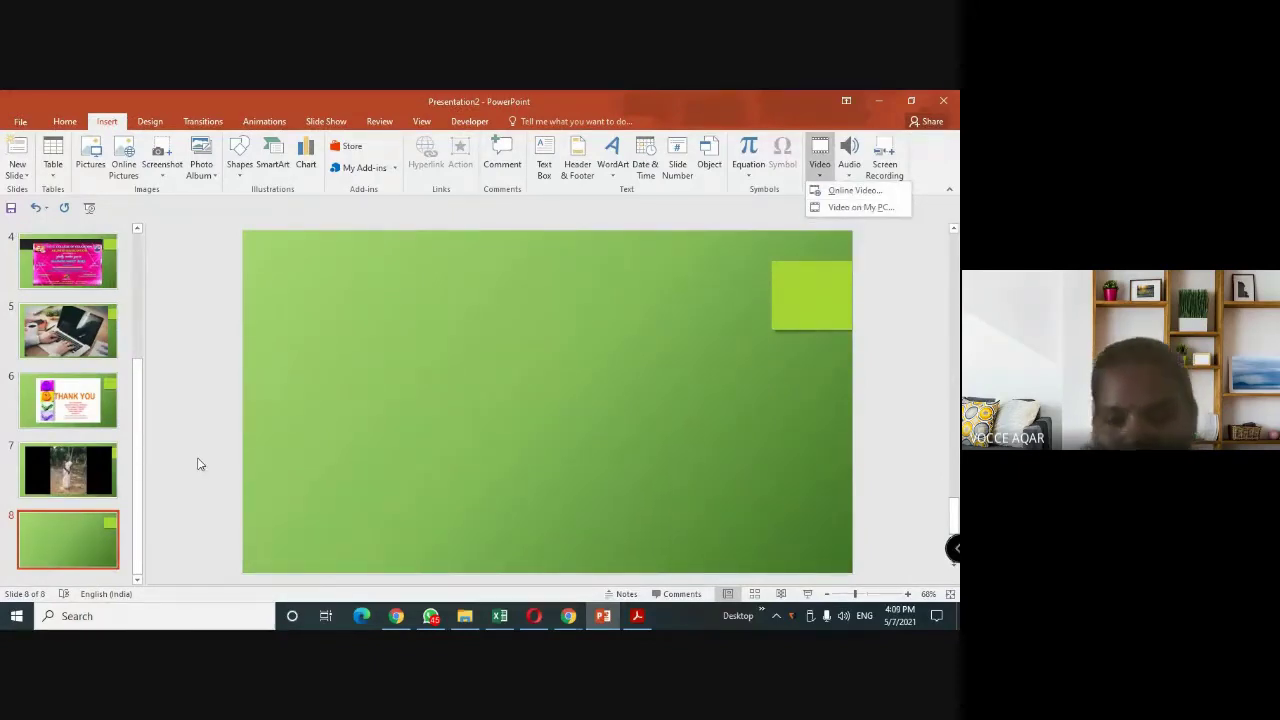
left_click(852, 170)
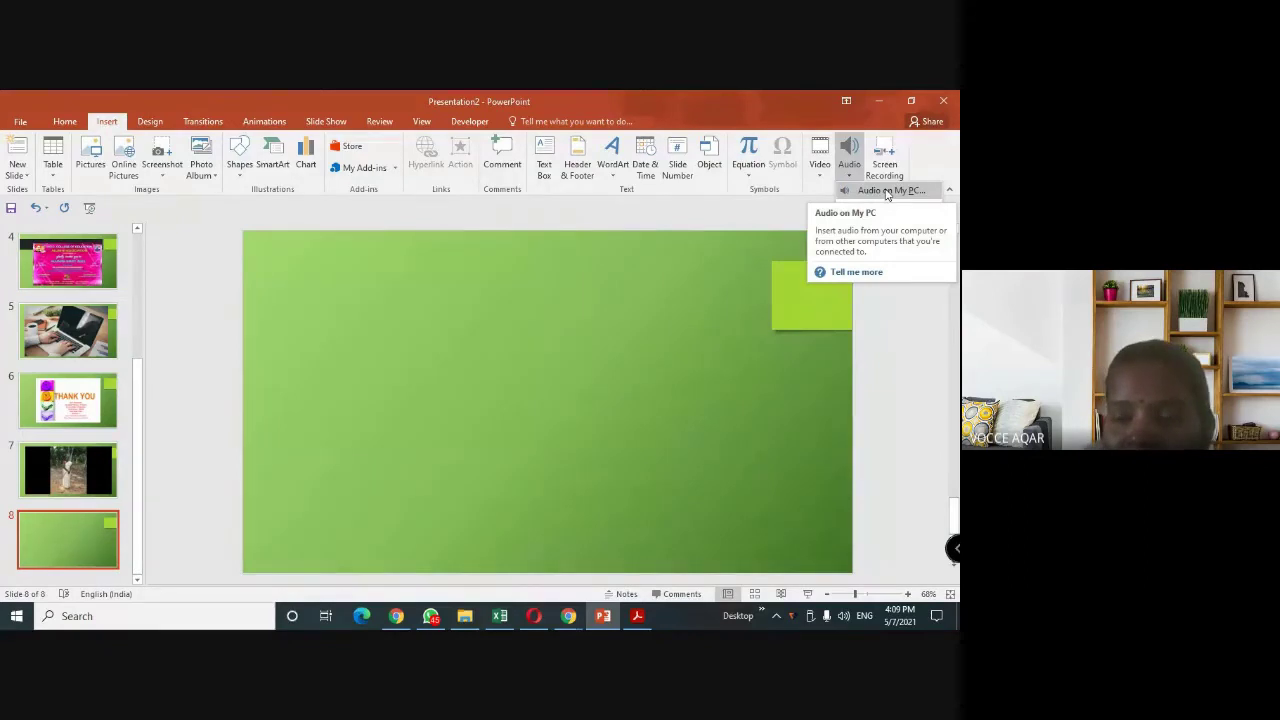
left_click(886, 191)
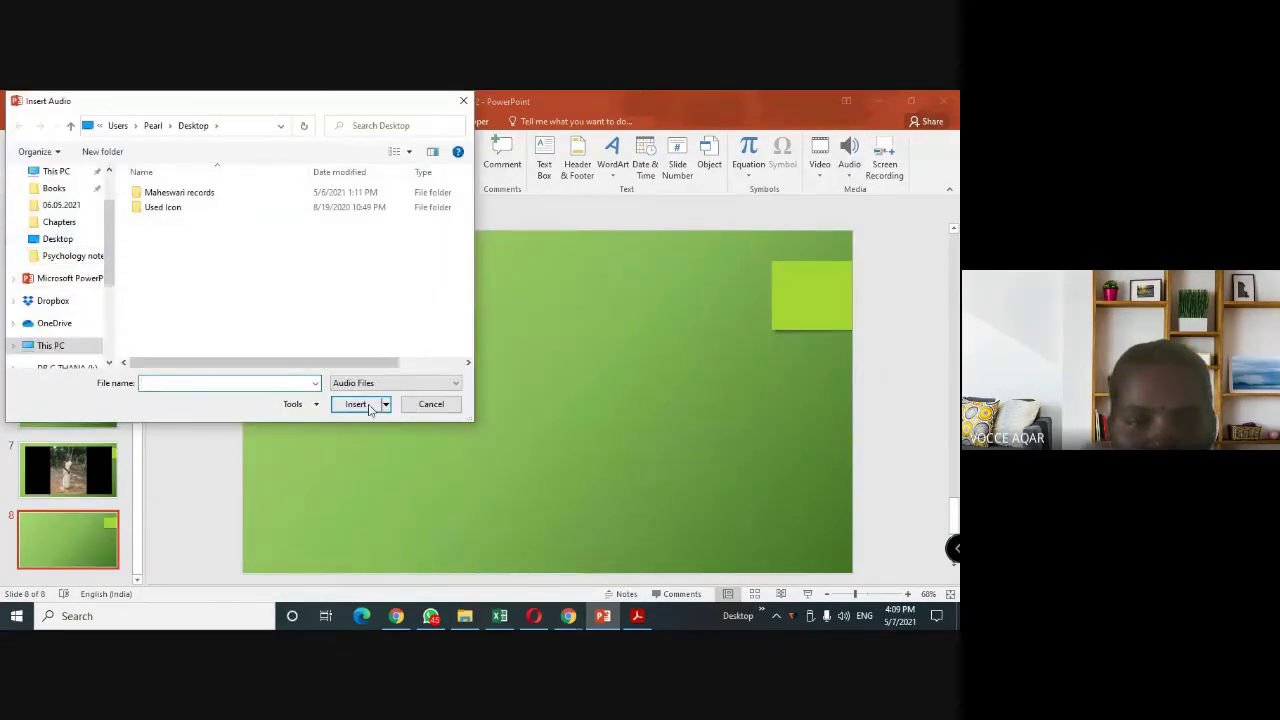
left_click(430, 404)
left_click(848, 174)
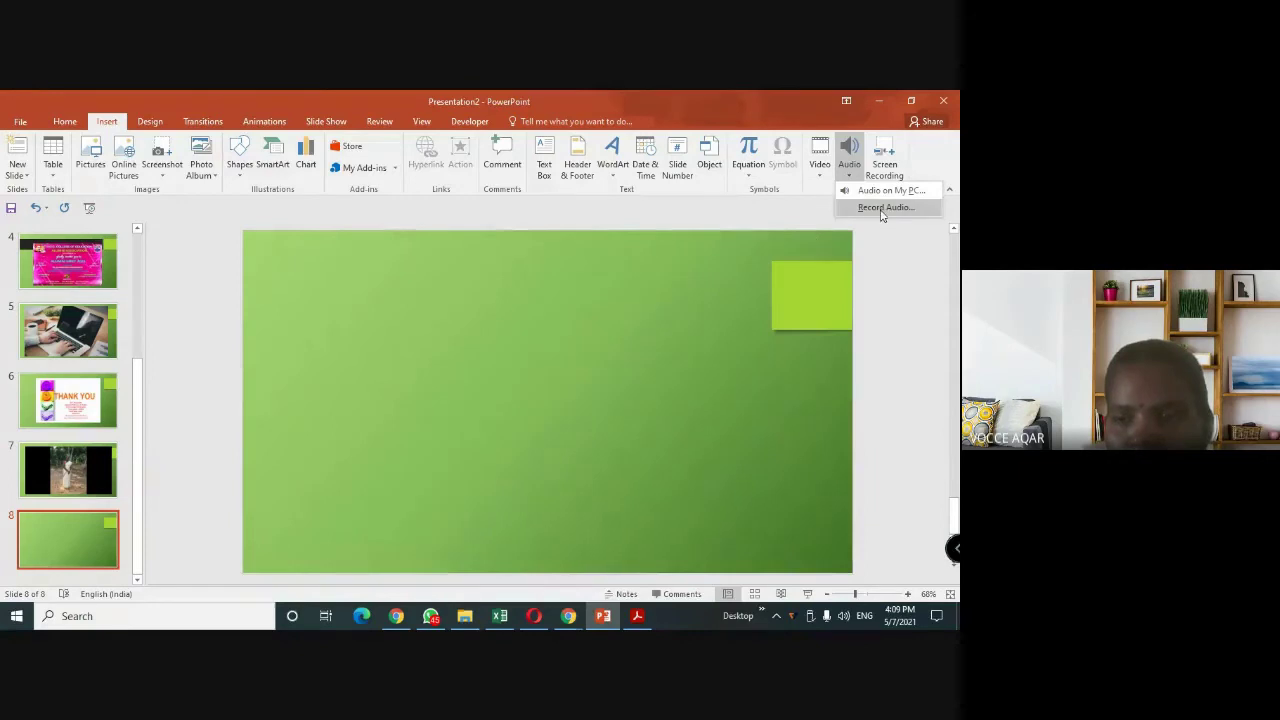
Record a roughly 7-second sound clip named 'Thdio' onto slide 8 and play it back.
left_click(881, 210)
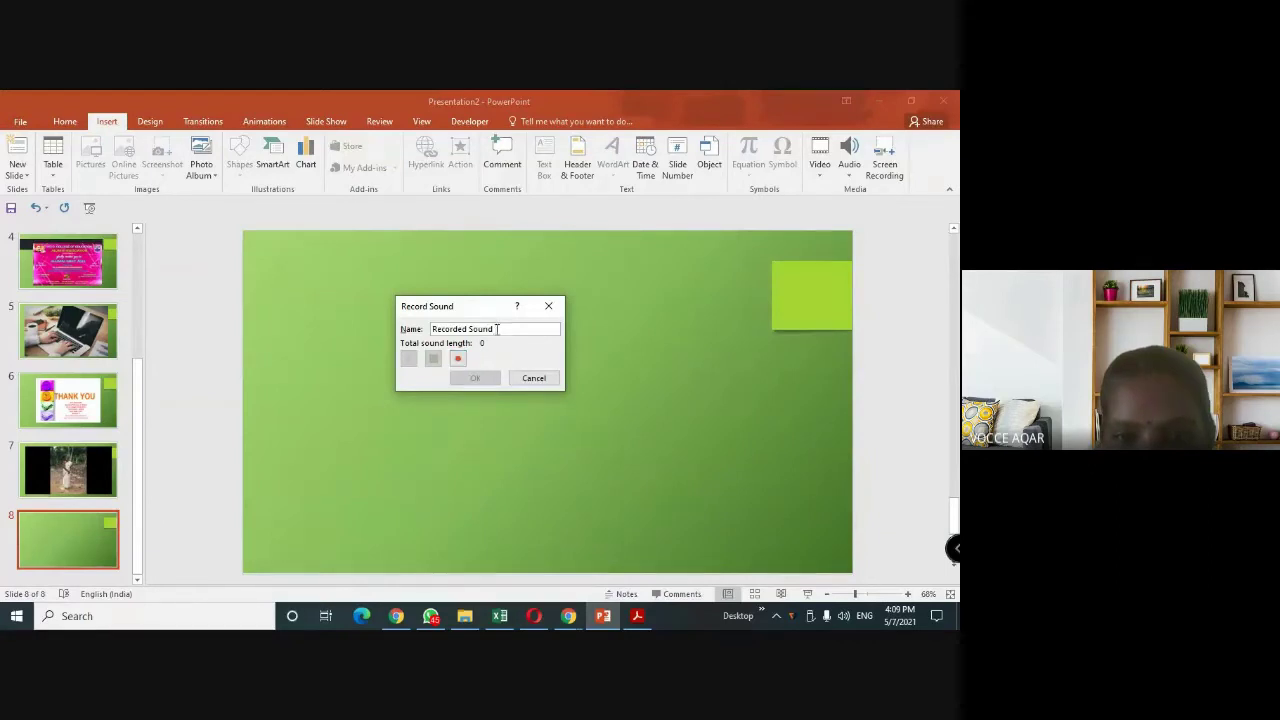
left_click_drag(497, 329, 432, 331)
type("Thanavathi")
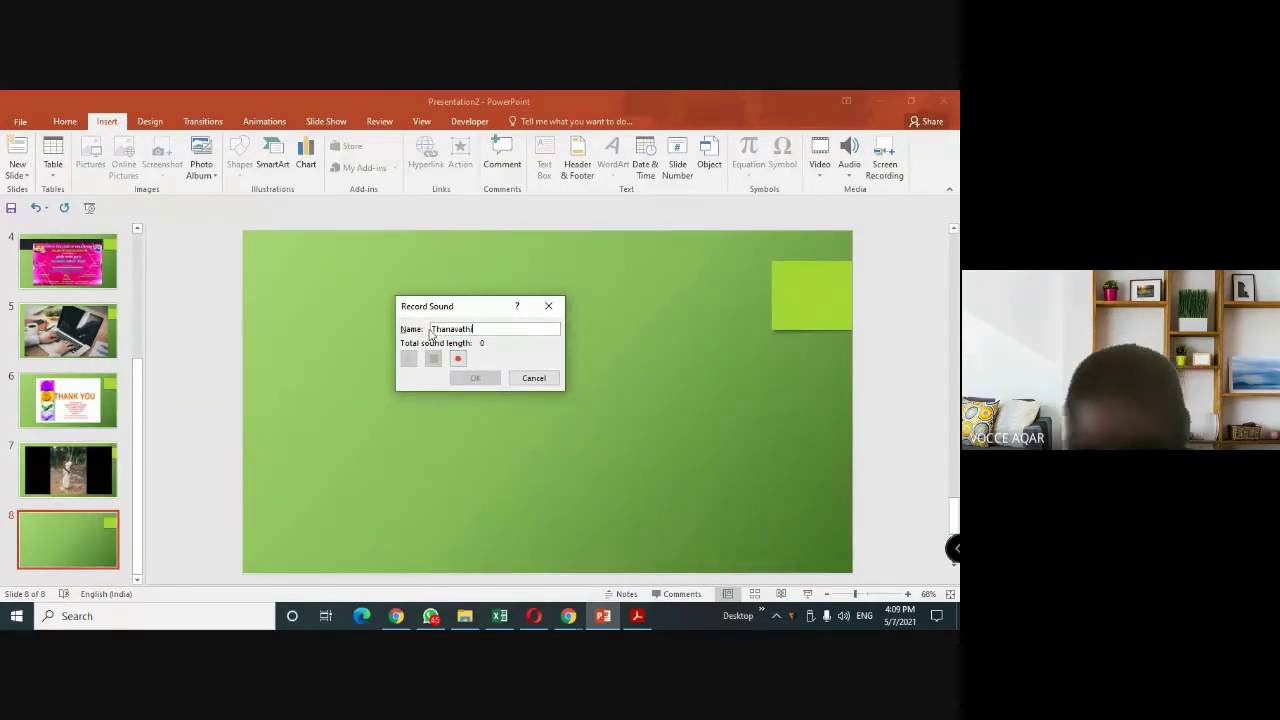
type(" audio")
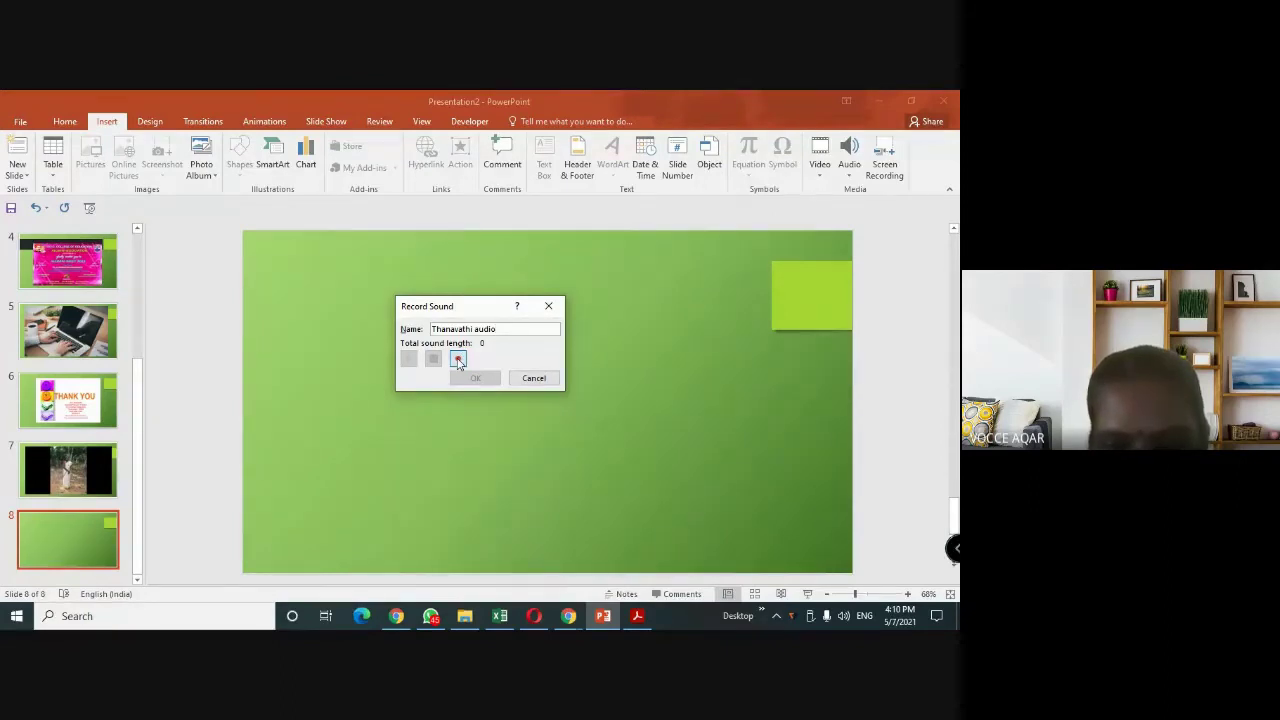
left_click(459, 361)
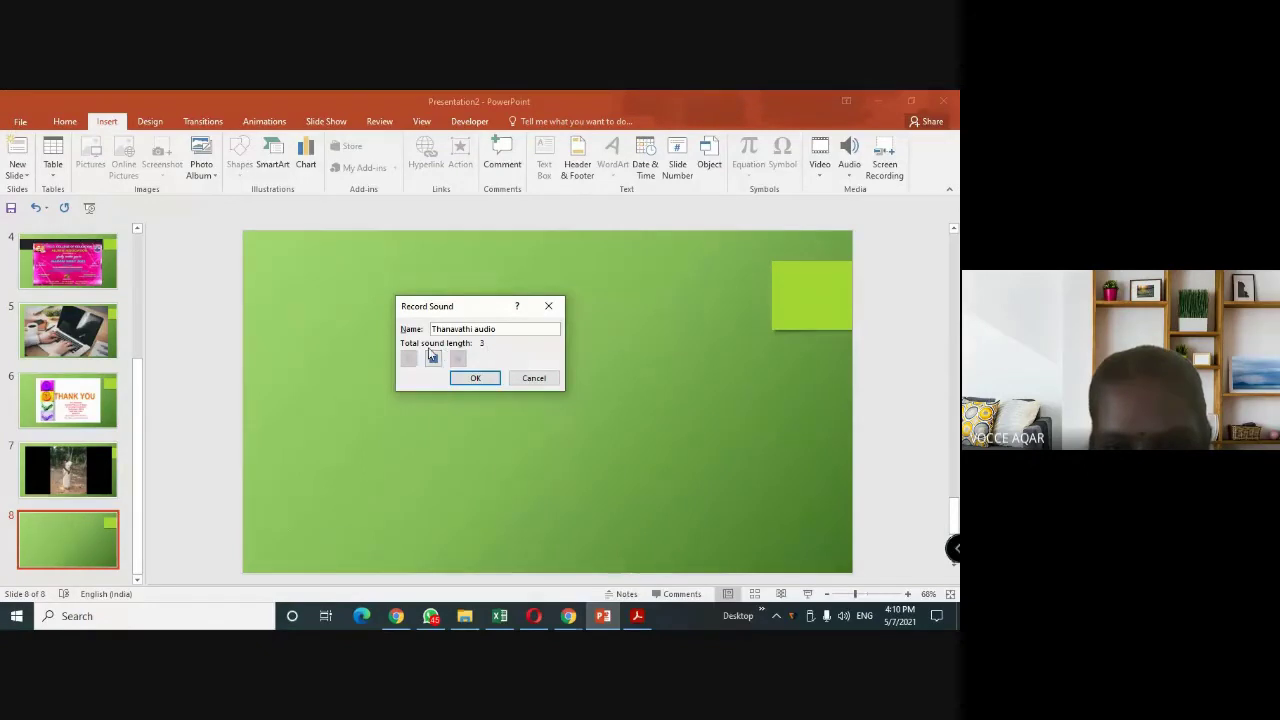
left_click(497, 378)
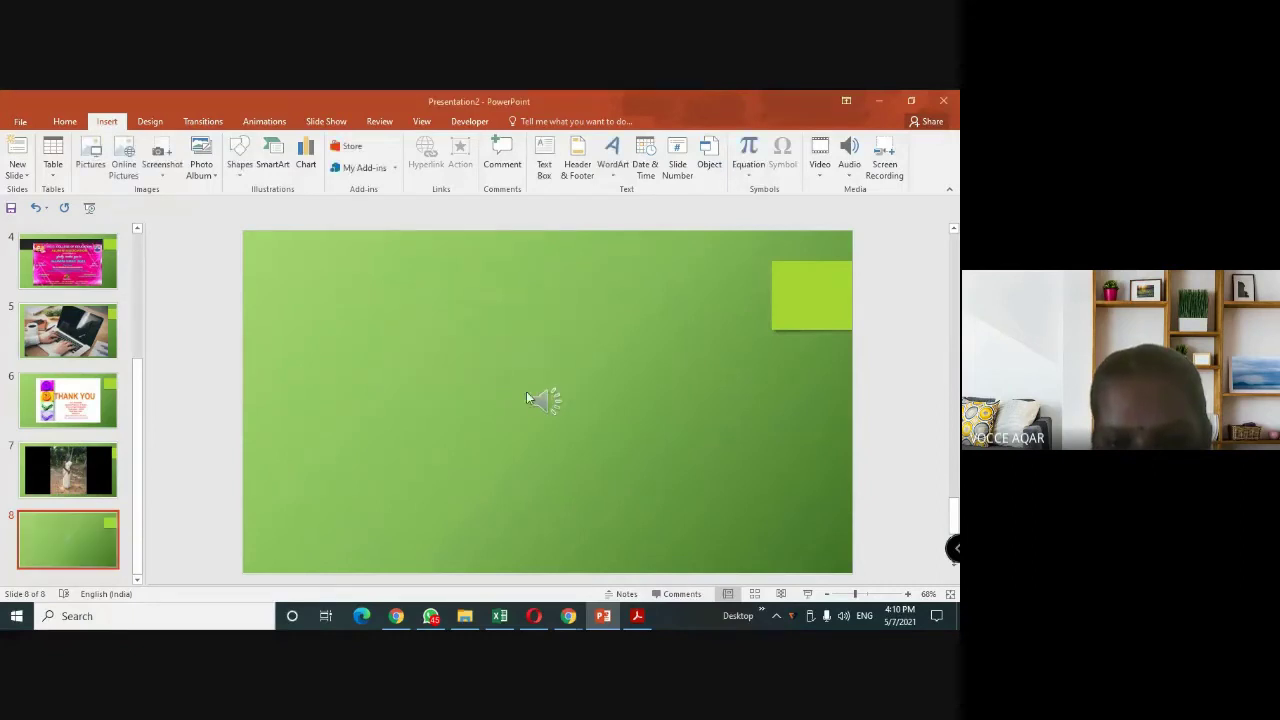
mouse_move(551, 399)
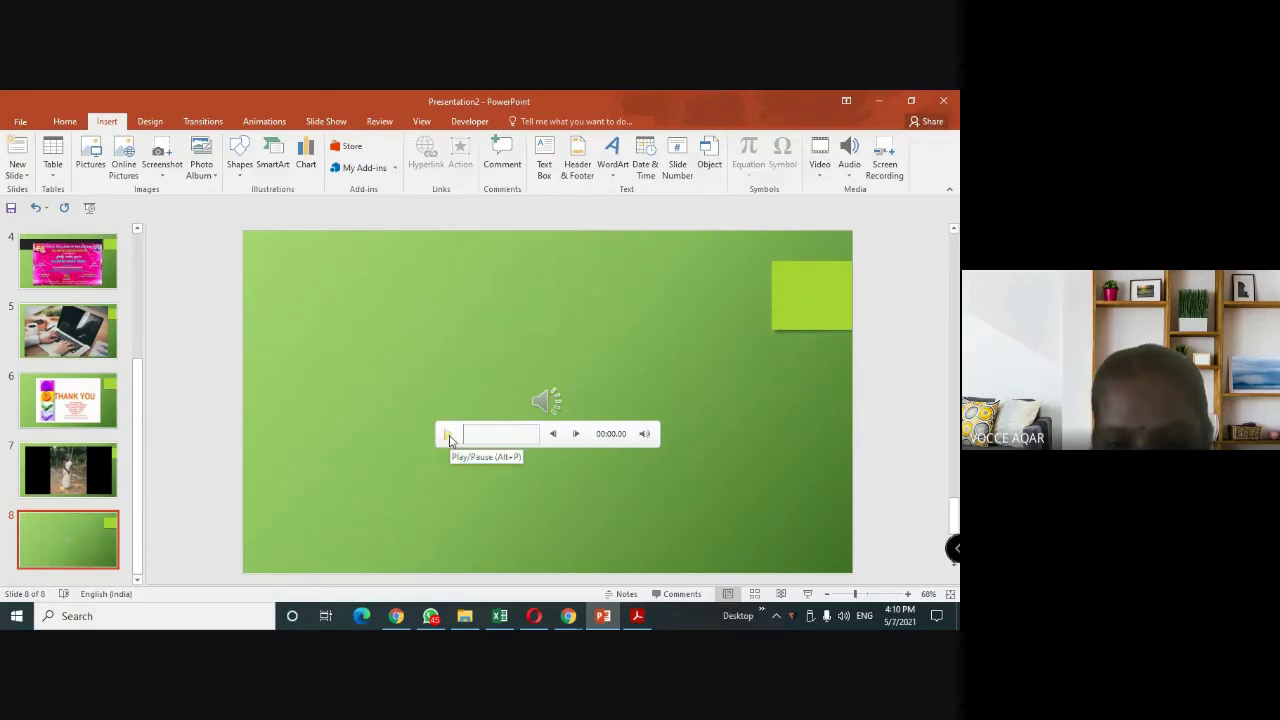
left_click(449, 436)
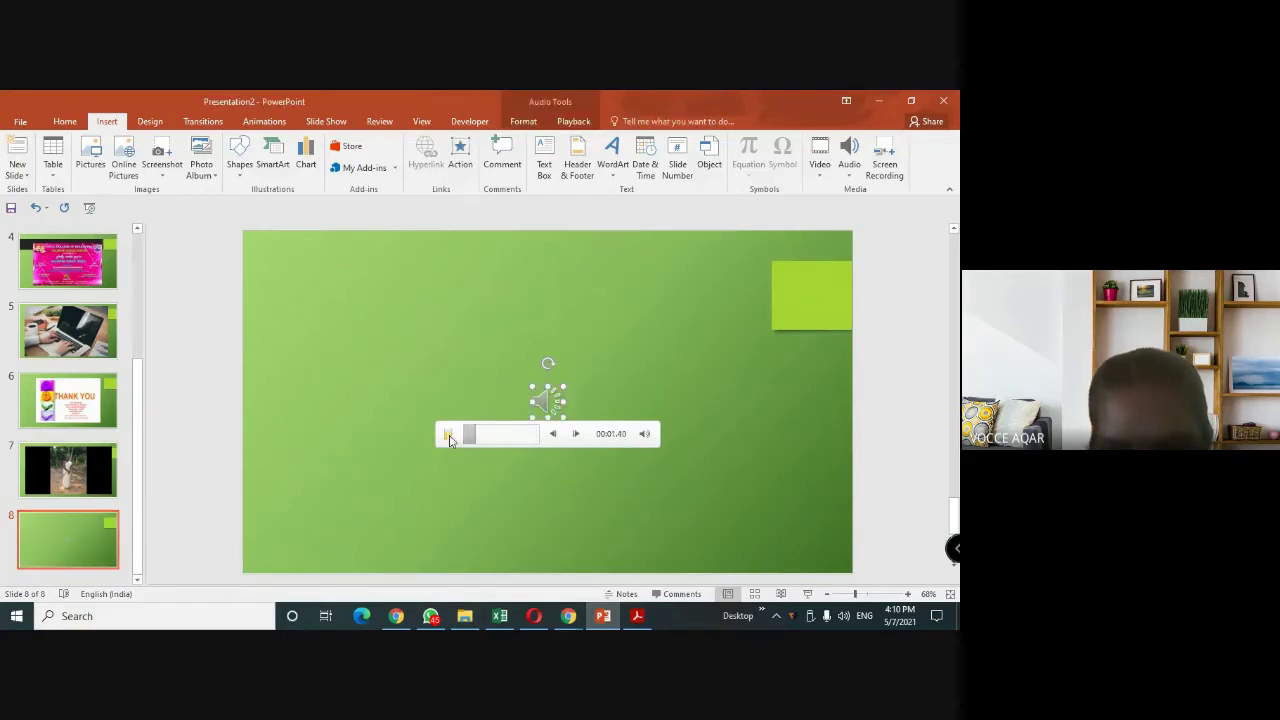
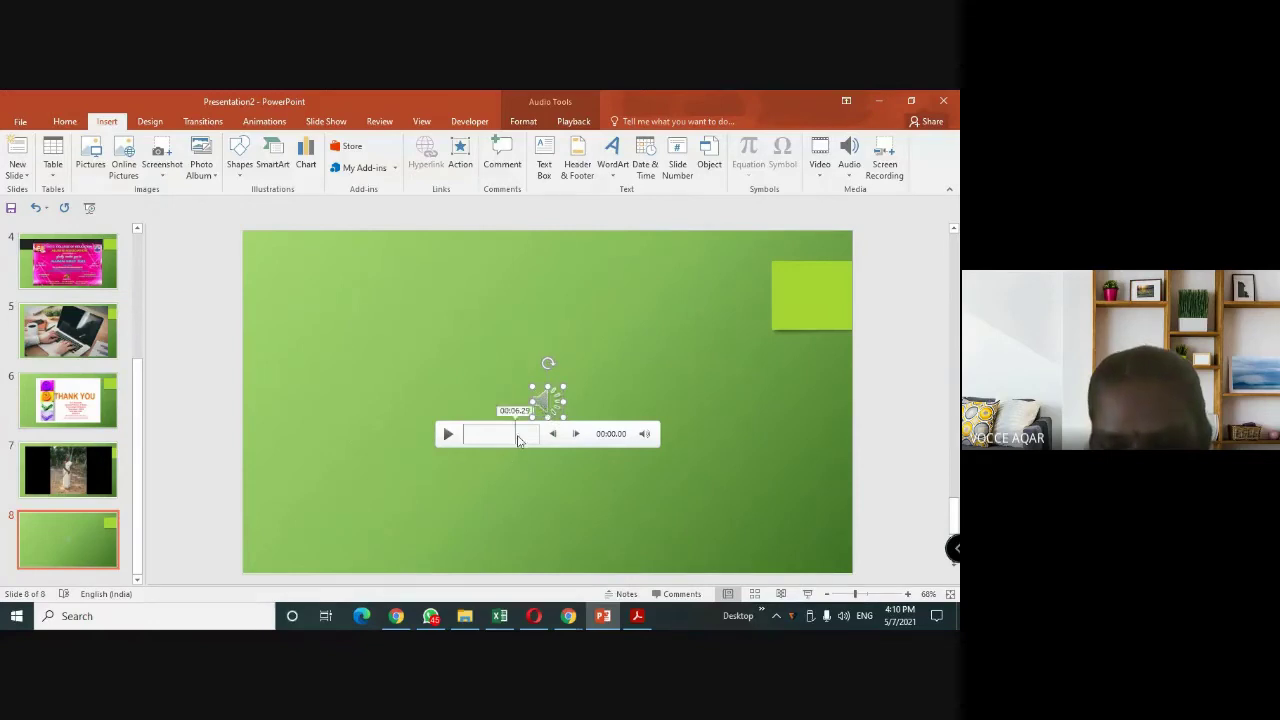
Drag slide 8's audio icon into the top-left corner, then return to the Unit 5 title slide.
mouse_move(543, 402)
left_mouse_down()
mouse_move(330, 381)
mouse_move(272, 537)
left_mouse_up()
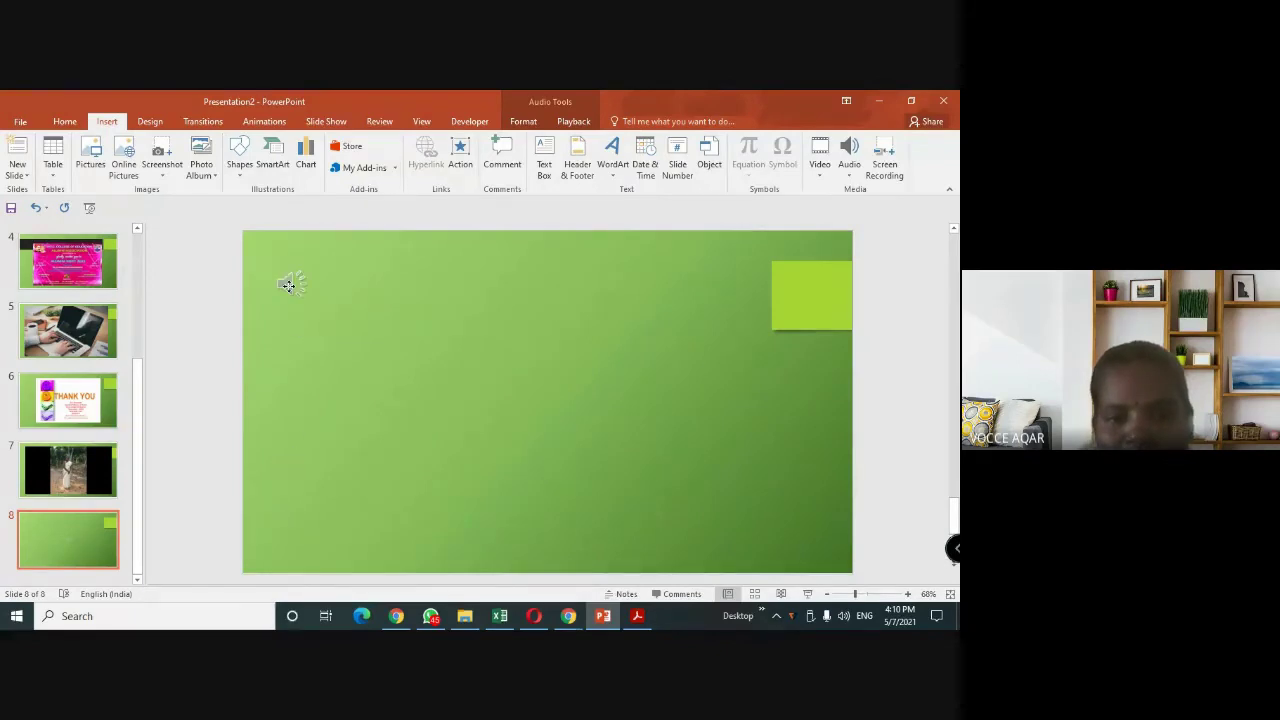
left_click_drag(273, 537, 292, 280)
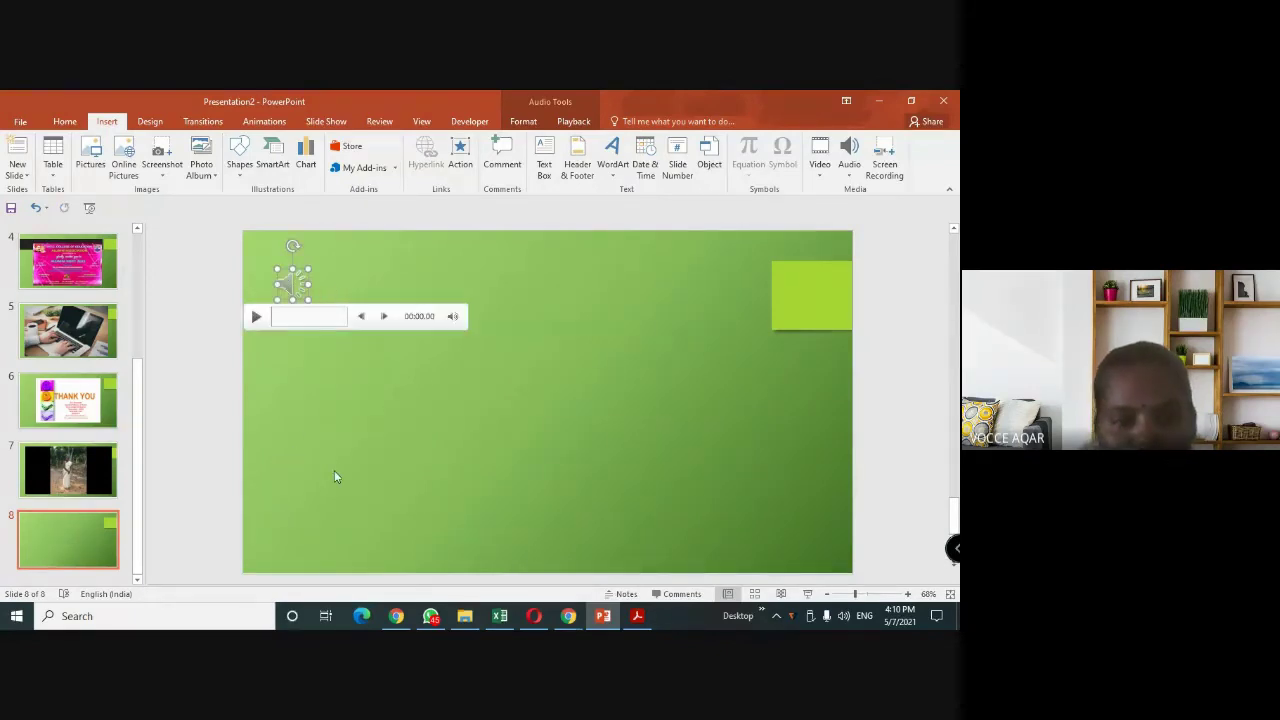
scroll(110, 298, "up", 5)
left_click(110, 284)
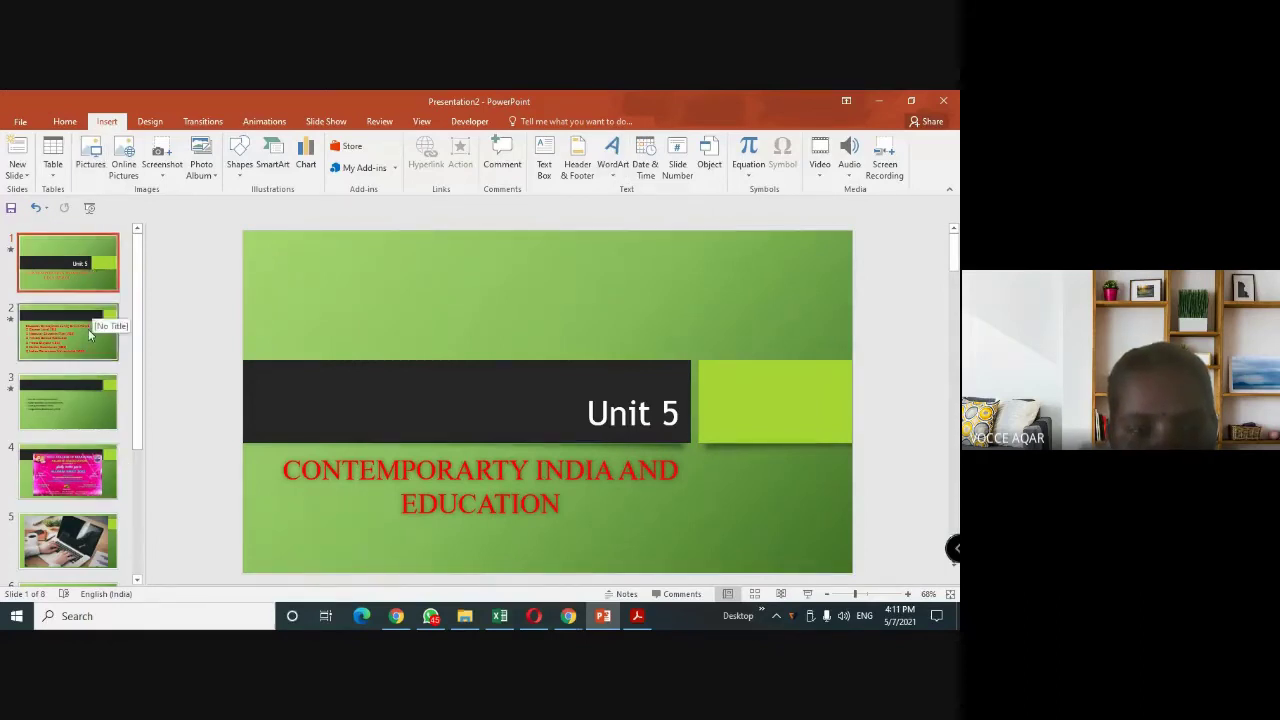
Review slides 2, 4, 5 and the Thank You slide, then switch to the pre-independence education PDF.
left_click(110, 341)
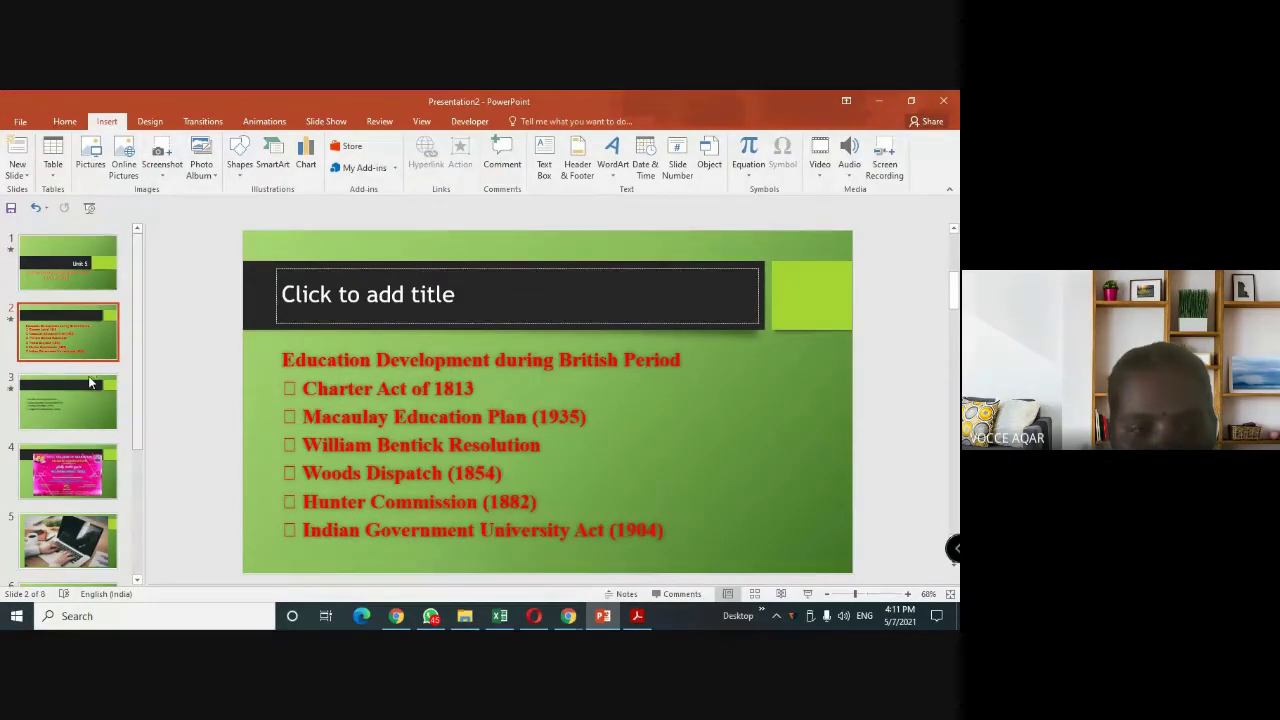
left_click(70, 472)
scroll(72, 477, "down", 2)
left_click(72, 477)
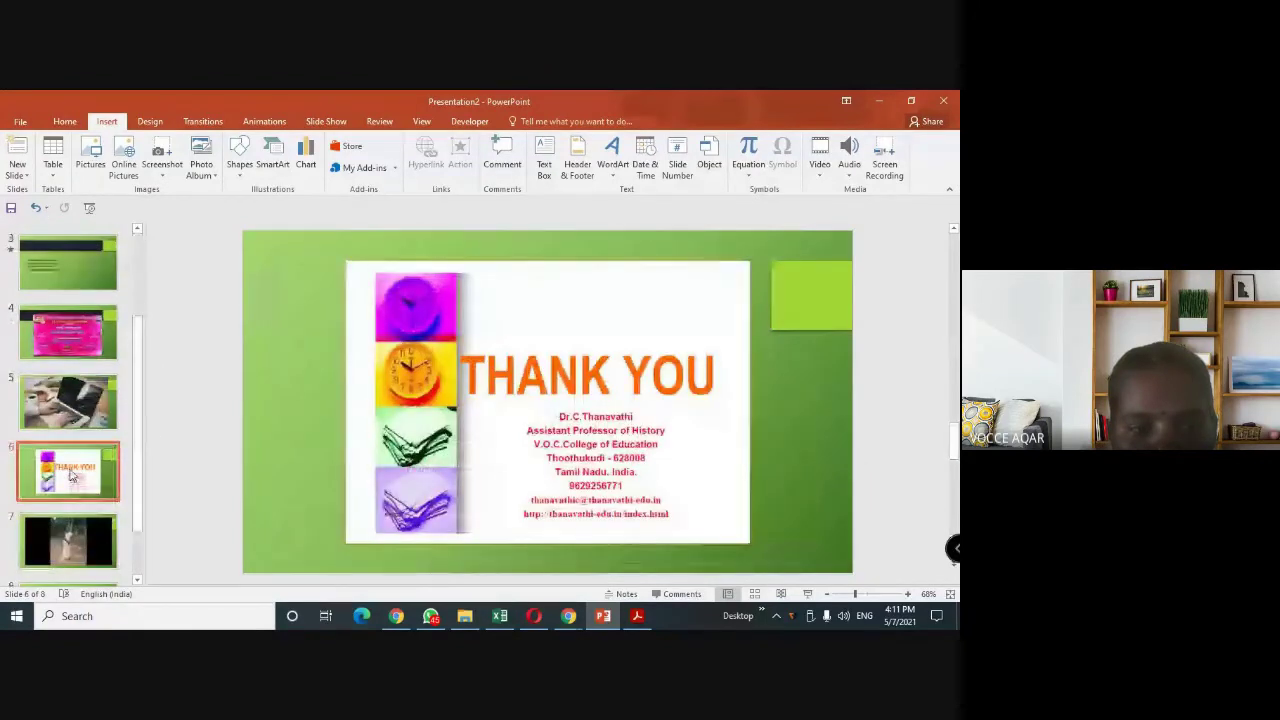
left_click(70, 400)
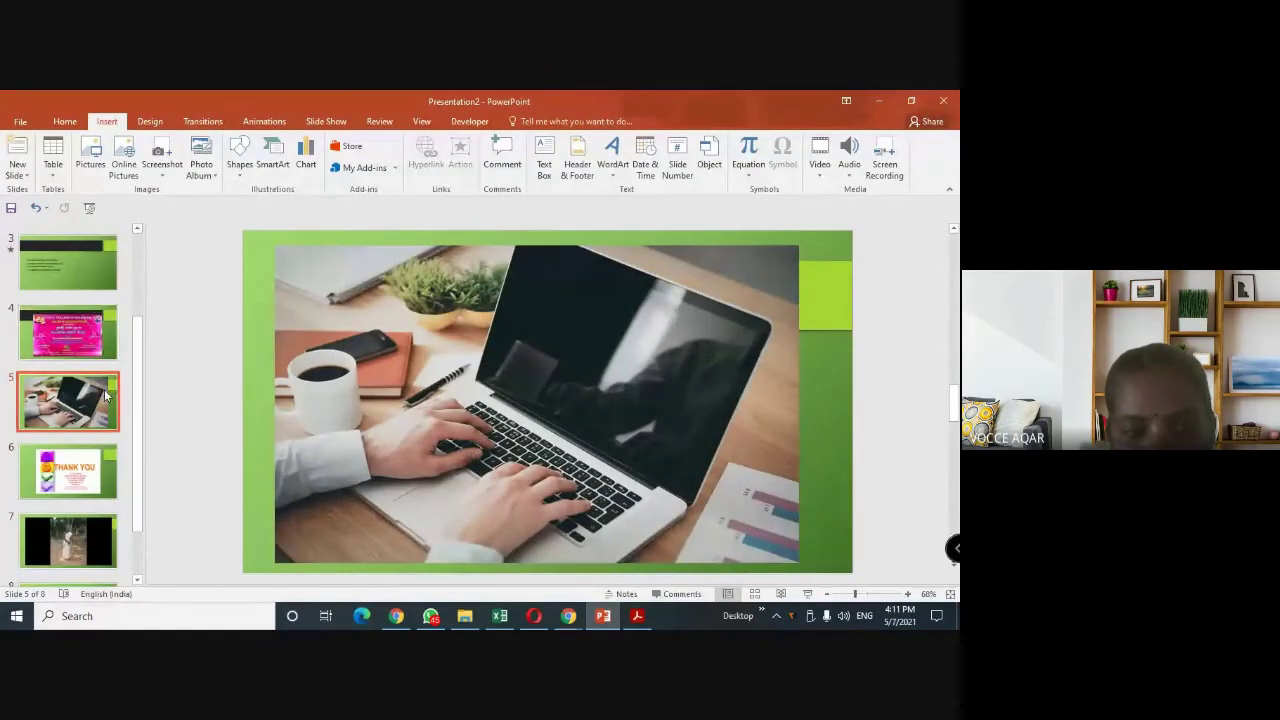
left_click(90, 478)
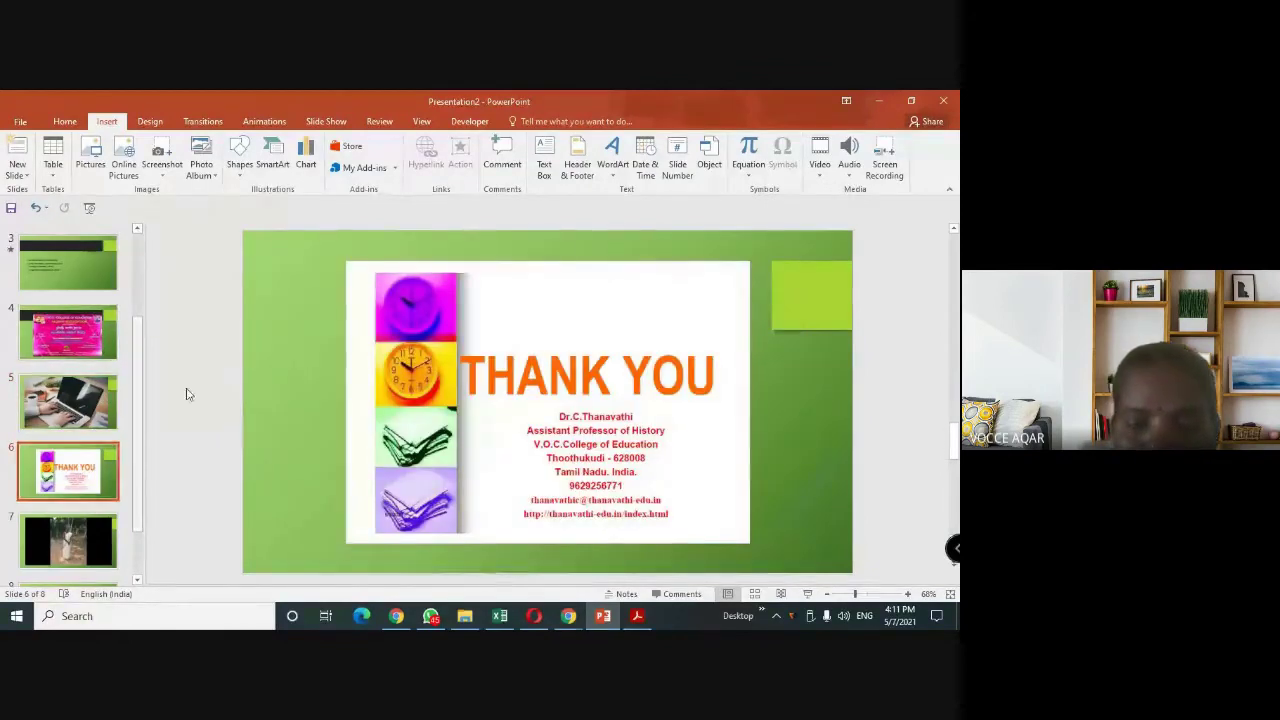
left_click(638, 616)
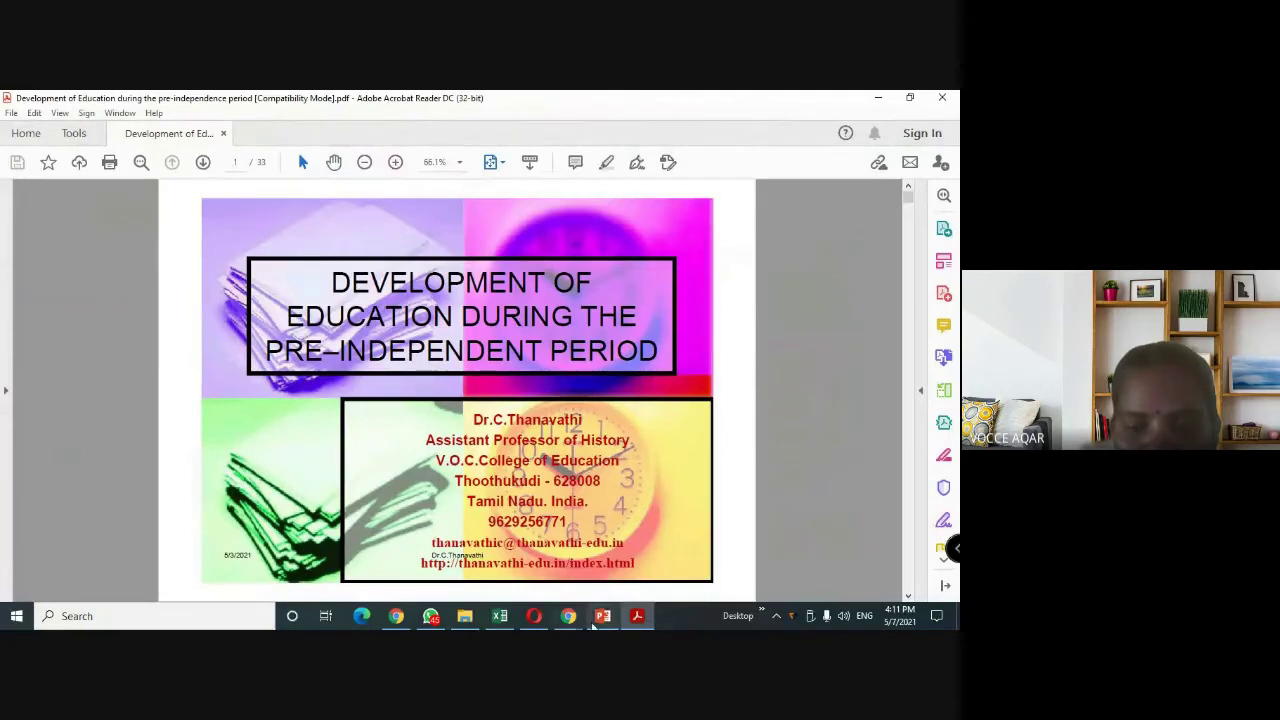
Scroll the PDF to page 2 on Unit V policy frameworks, then go back to PowerPoint's Thank You slide.
mouse_move(404, 623)
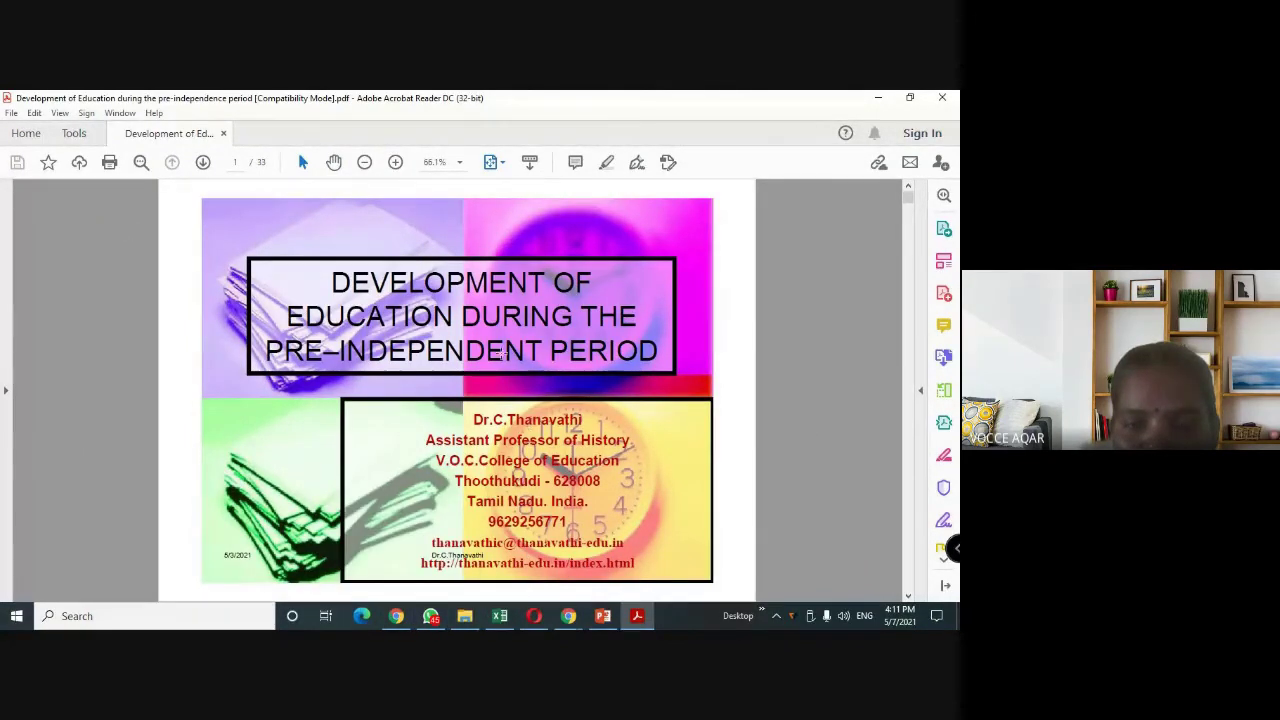
scroll(501, 354, "down", 1)
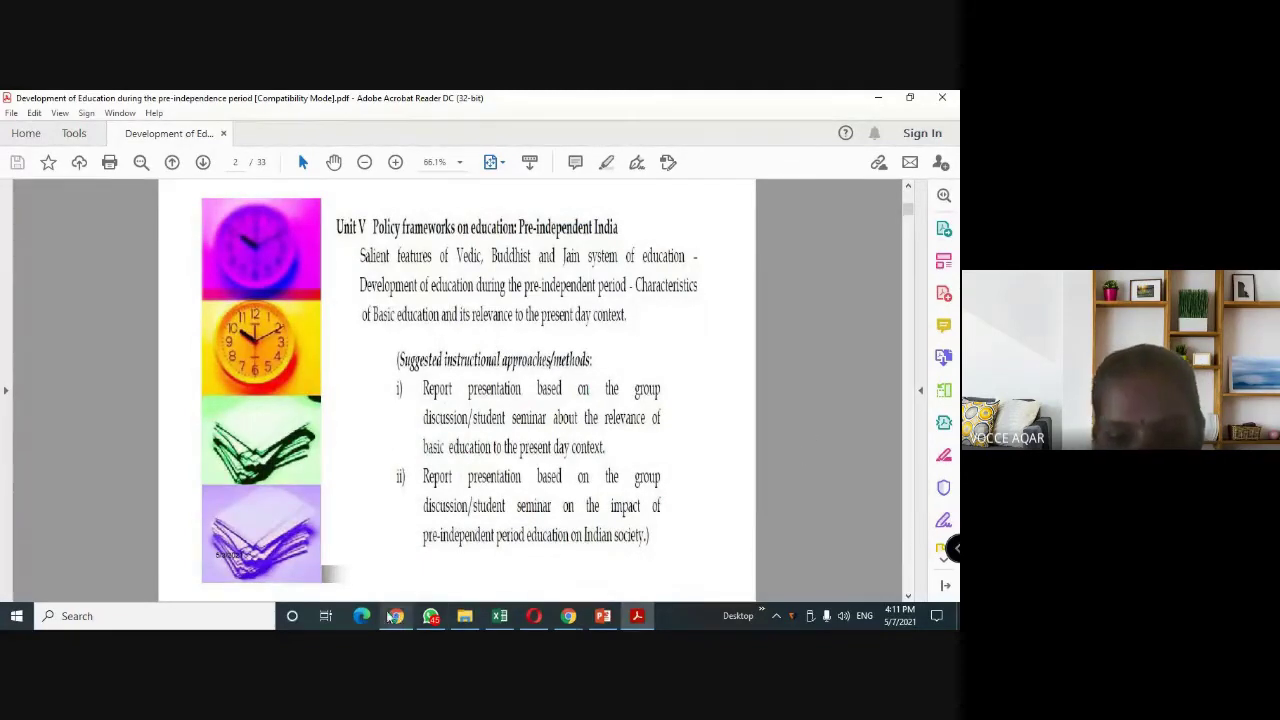
left_click(603, 616)
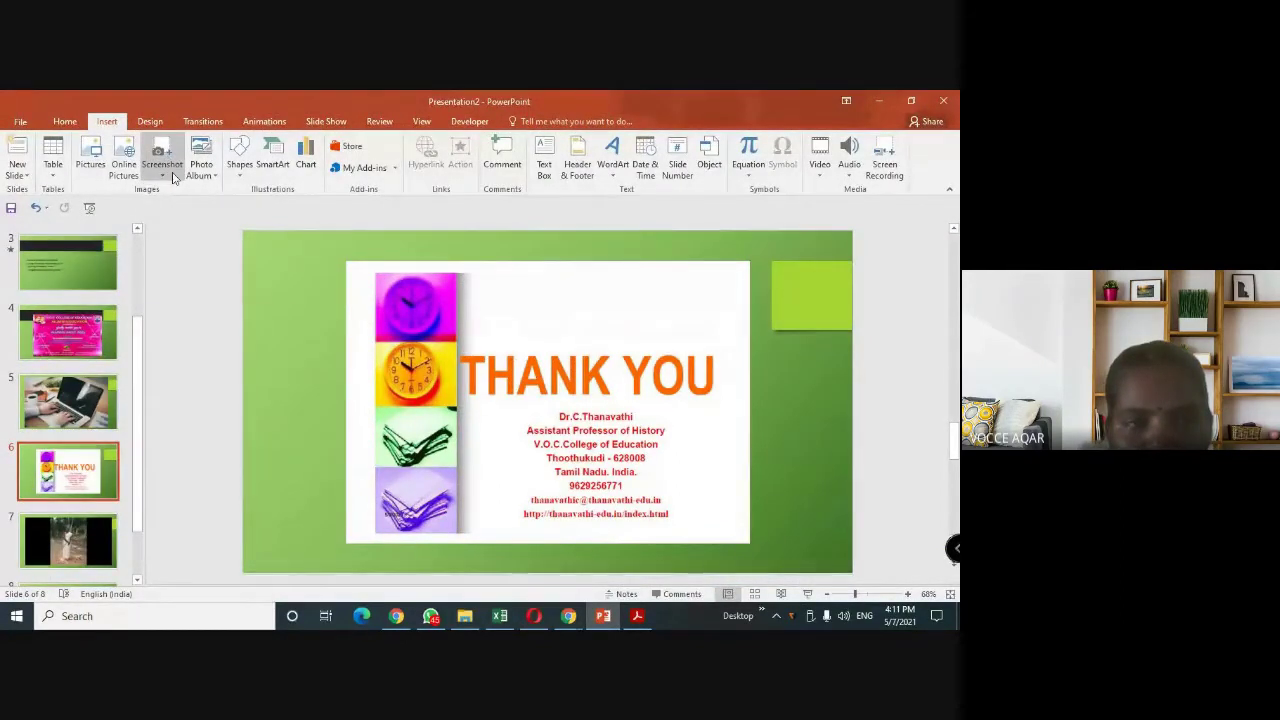
Check the Screenshot options without inserting, then view slide 7's video and move to slide 8.
left_click(170, 175)
left_click(211, 341)
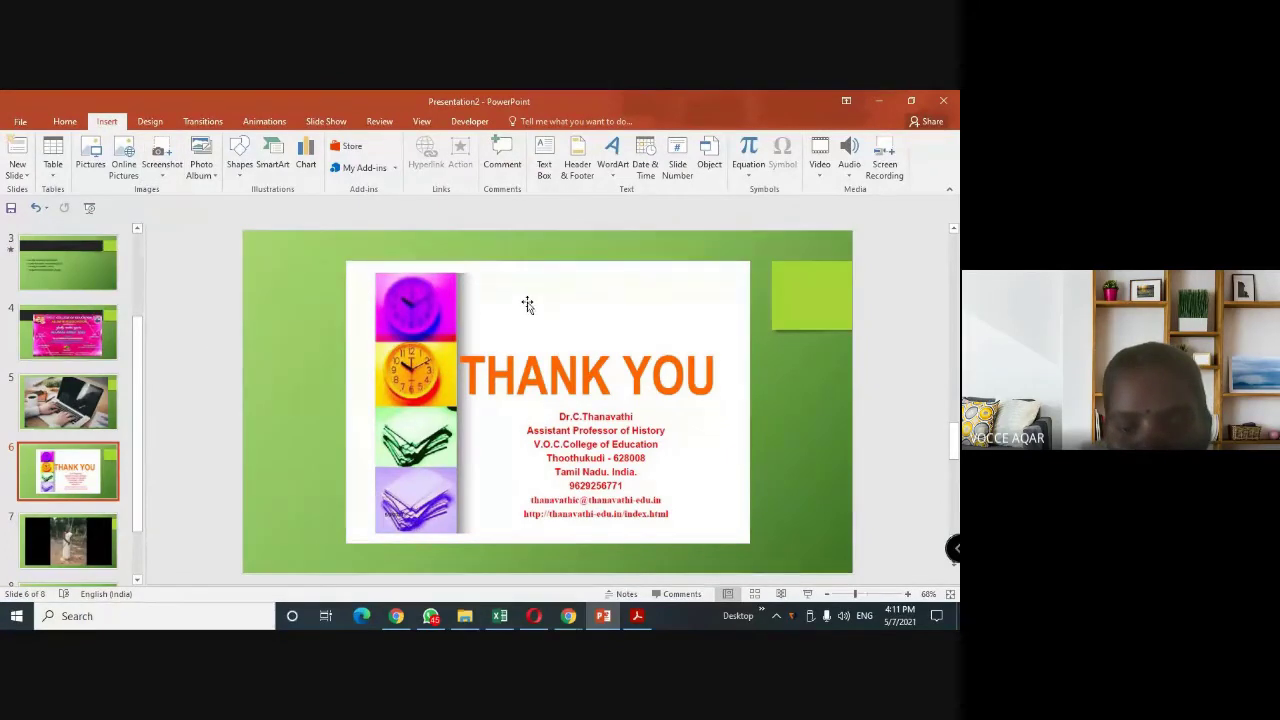
left_click(112, 535)
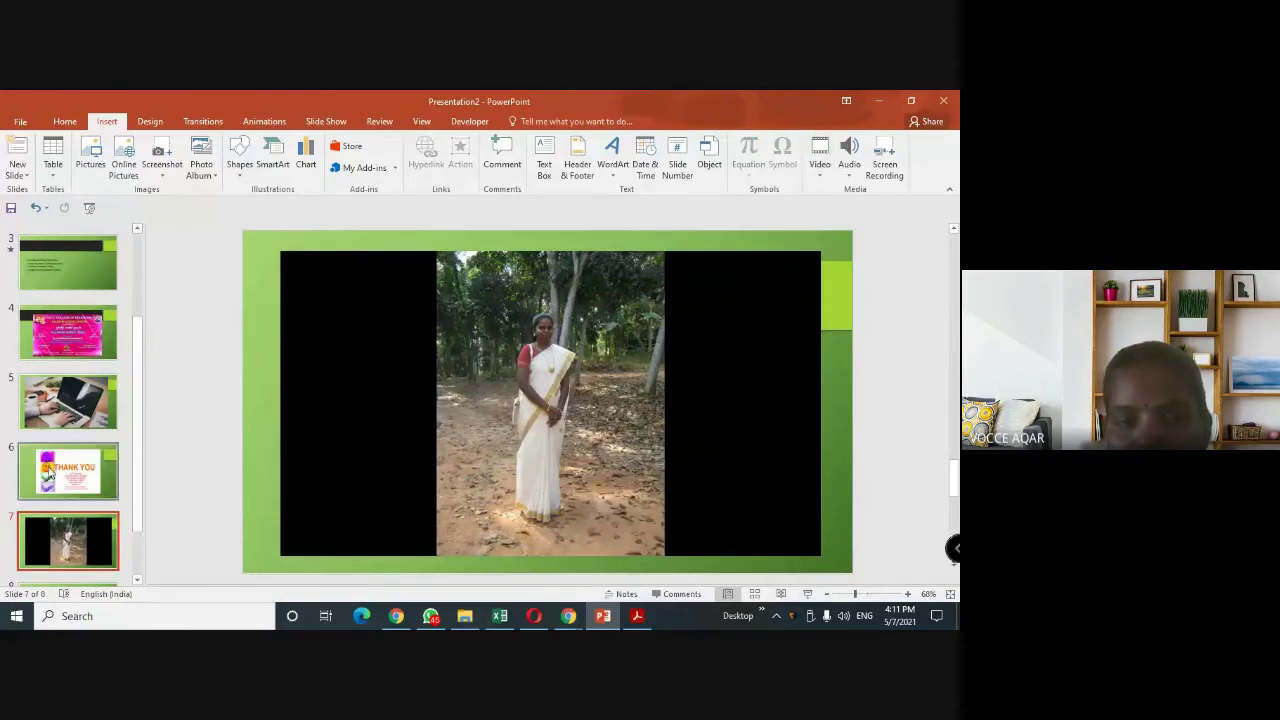
scroll(100, 500, "down", 1)
left_click(100, 535)
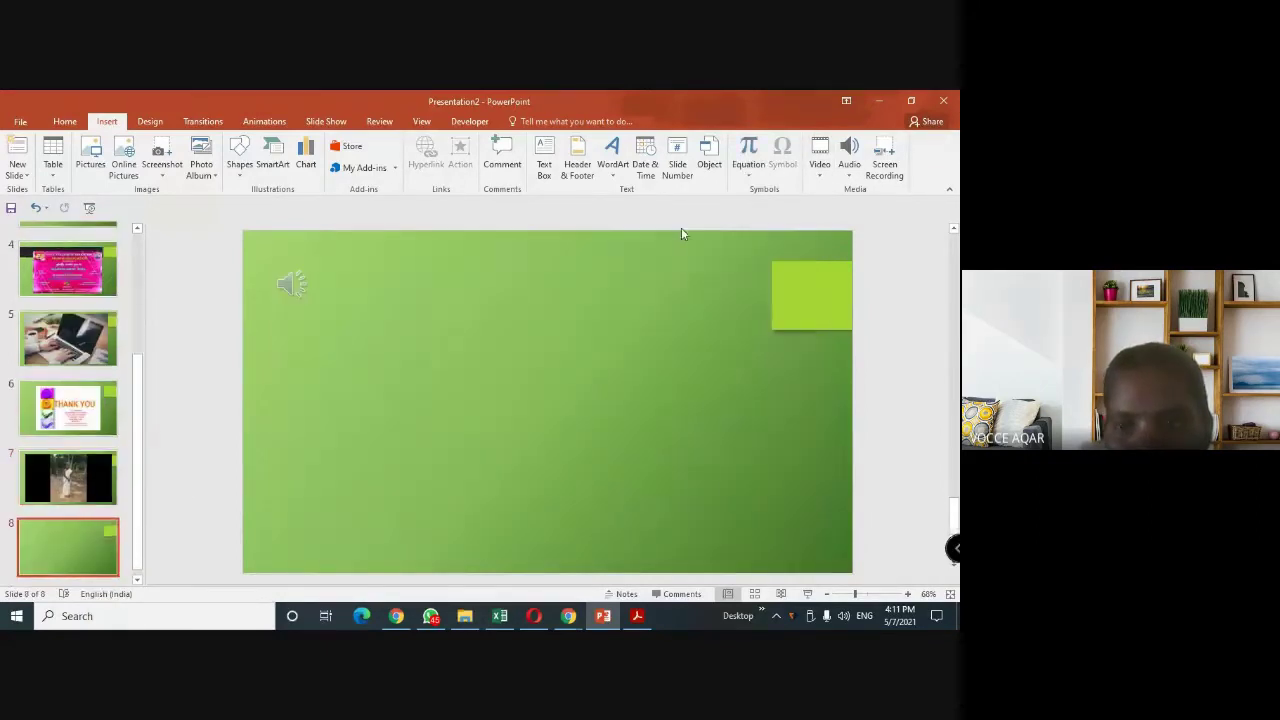
Look over the Insert Video choices and dismiss them without inserting anything.
left_click(819, 170)
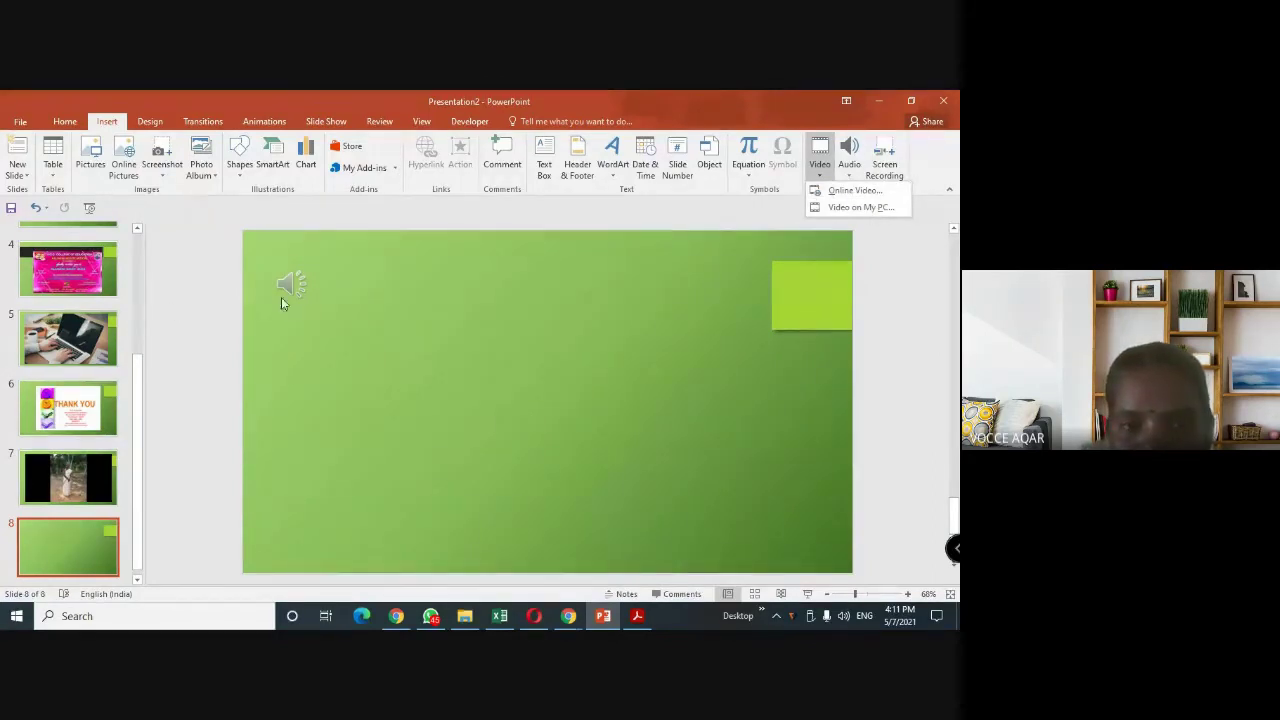
scroll(77, 280, "up", 5)
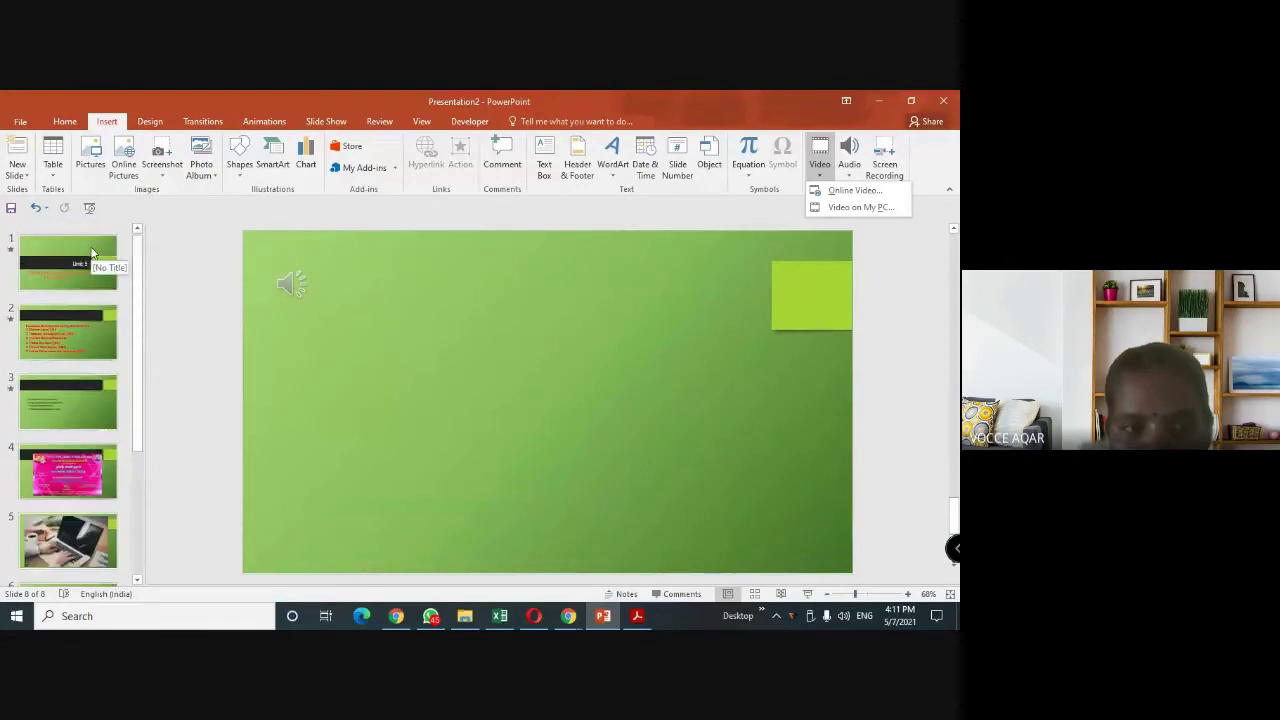
left_click(77, 278)
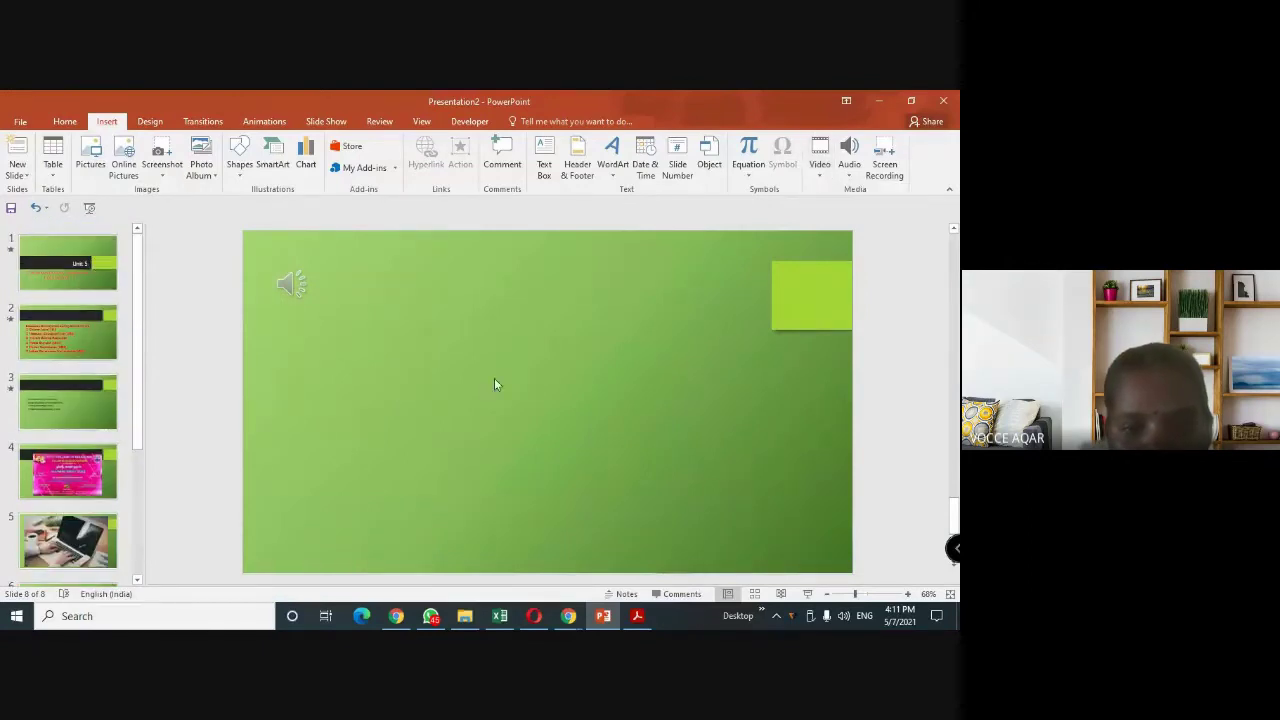
Start the slide show on the Unit 5 title slide and advance to the video slide.
left_click(808, 597)
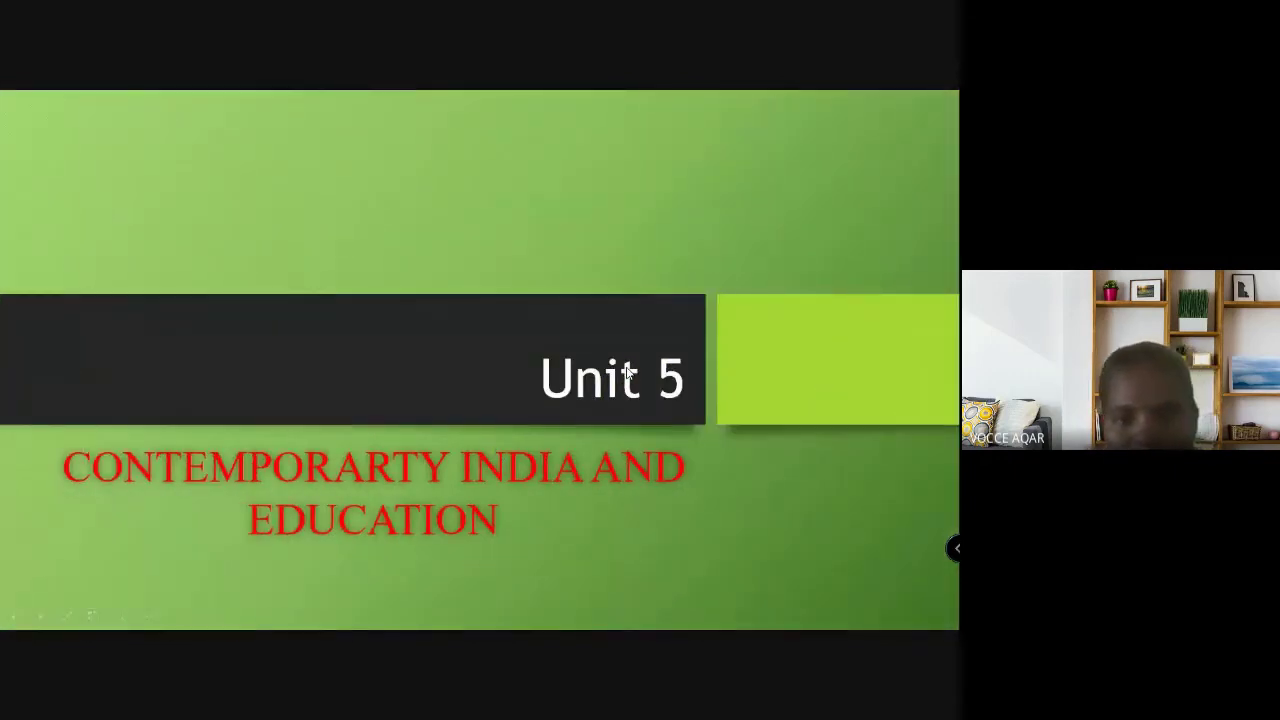
left_click(627, 372)
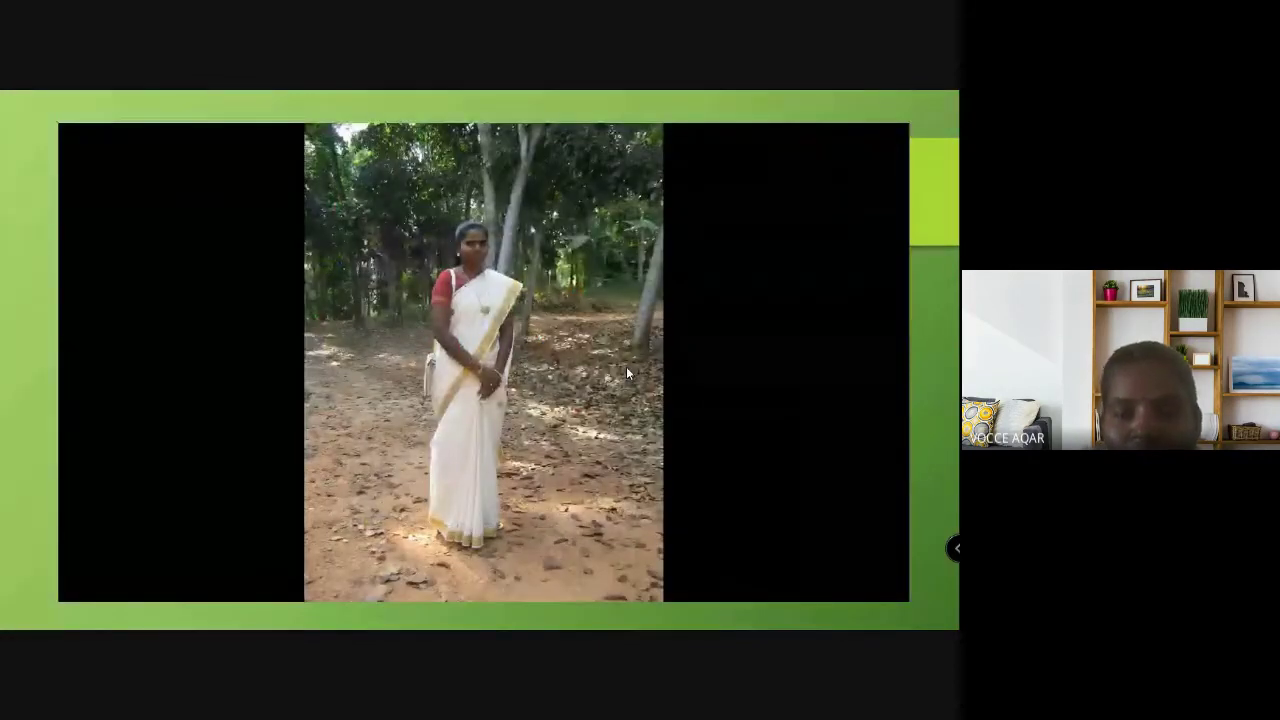
mouse_move(266, 246)
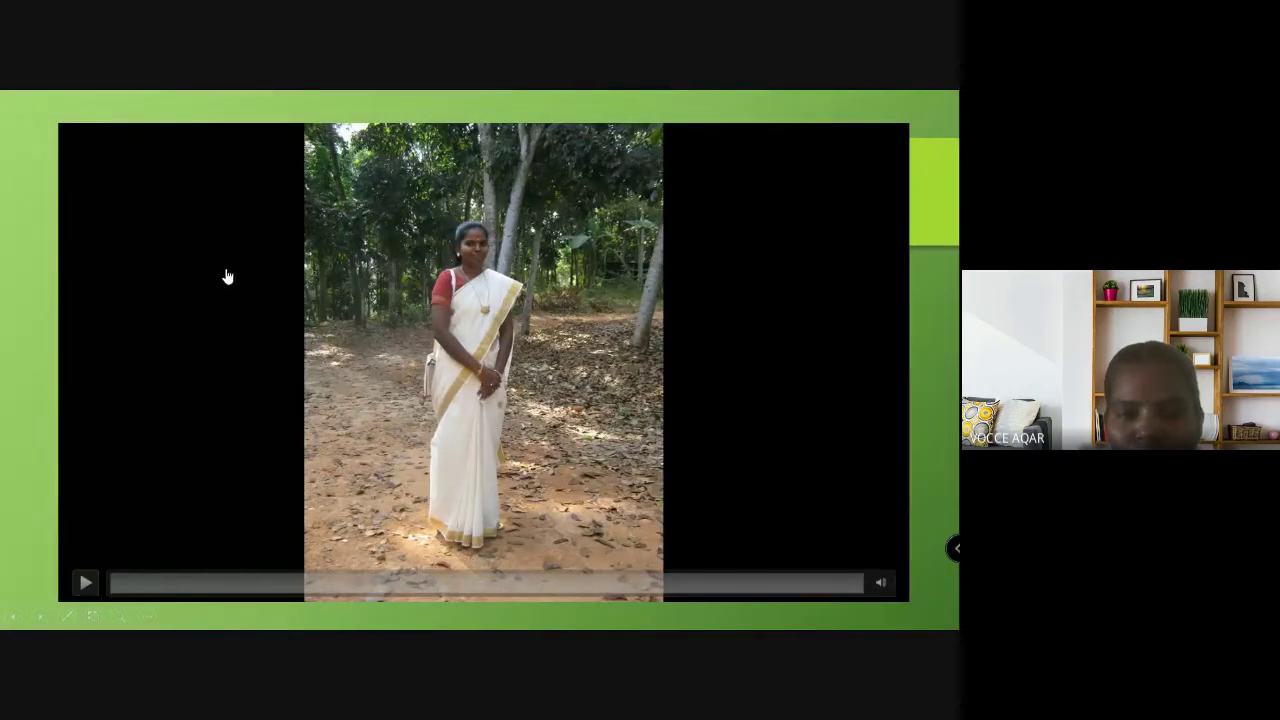
Play the embedded video, jump ahead on its seek bar, pause it, and advance to the audio slide.
left_click(87, 582)
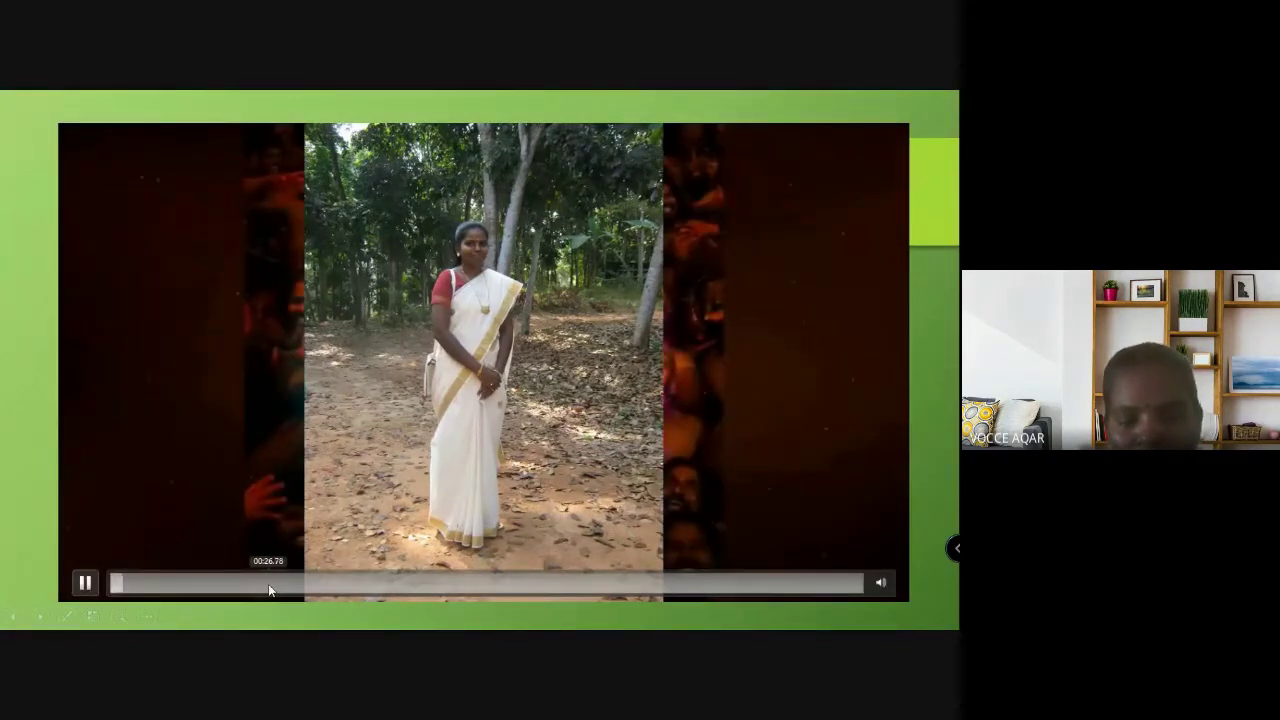
left_click(268, 589)
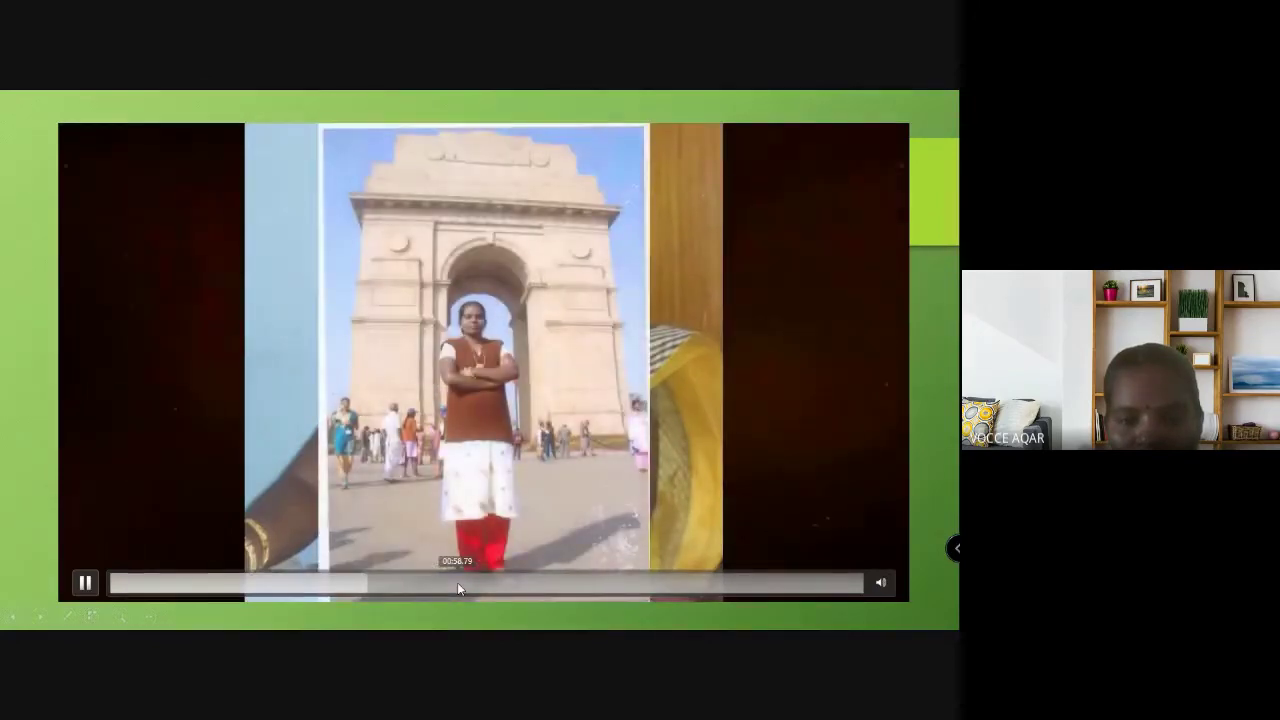
left_click(82, 588)
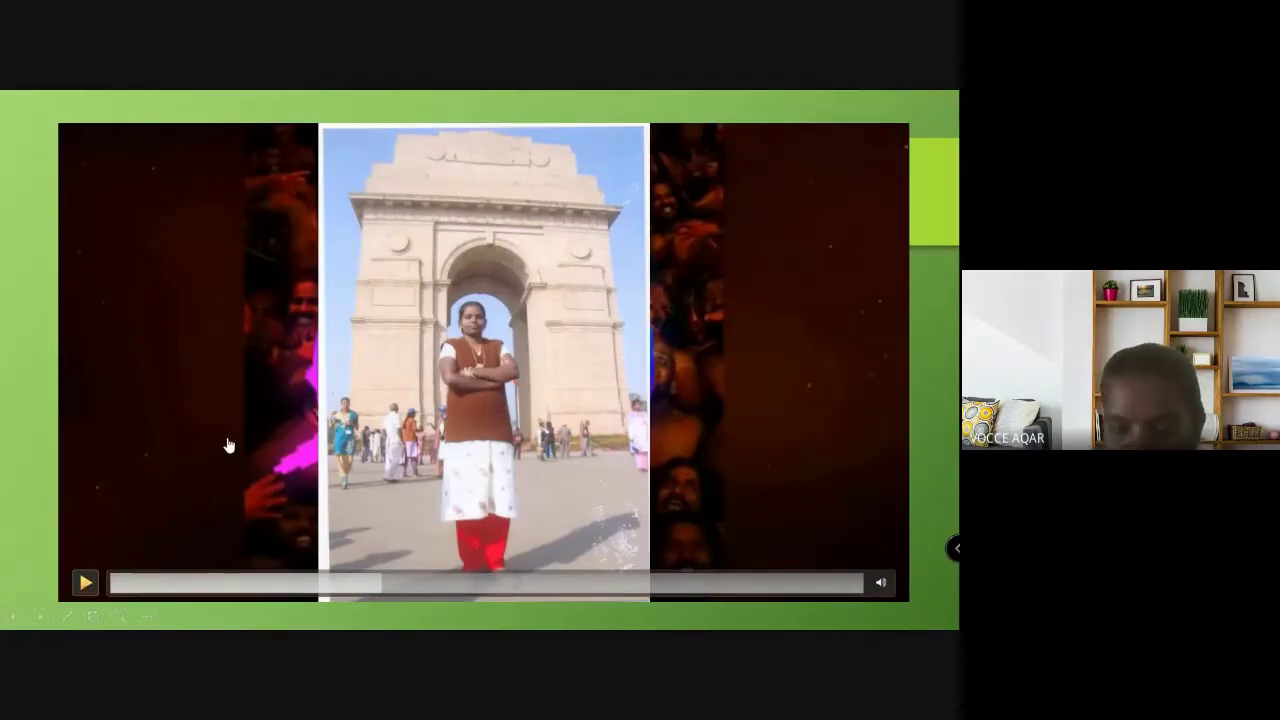
key("Right")
mouse_move(91, 178)
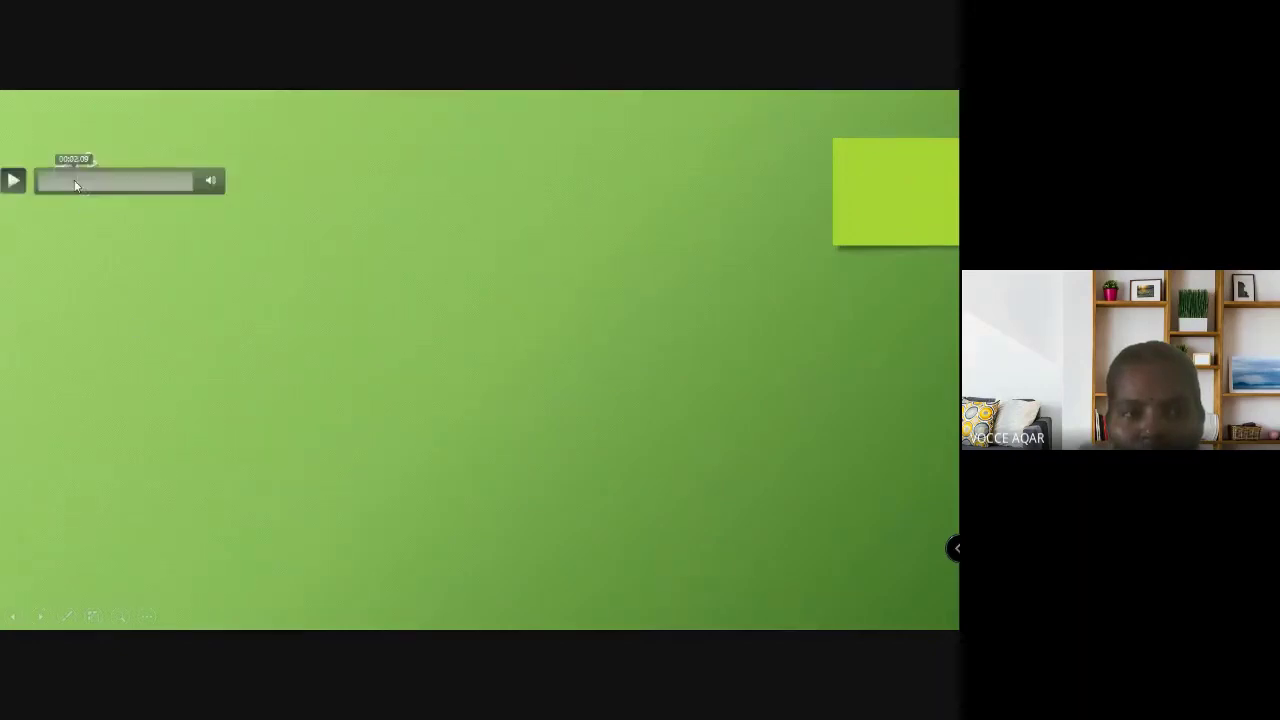
Play the final slide's audio clip, then exit the show back to editing slide 8 of 8.
left_click(14, 181)
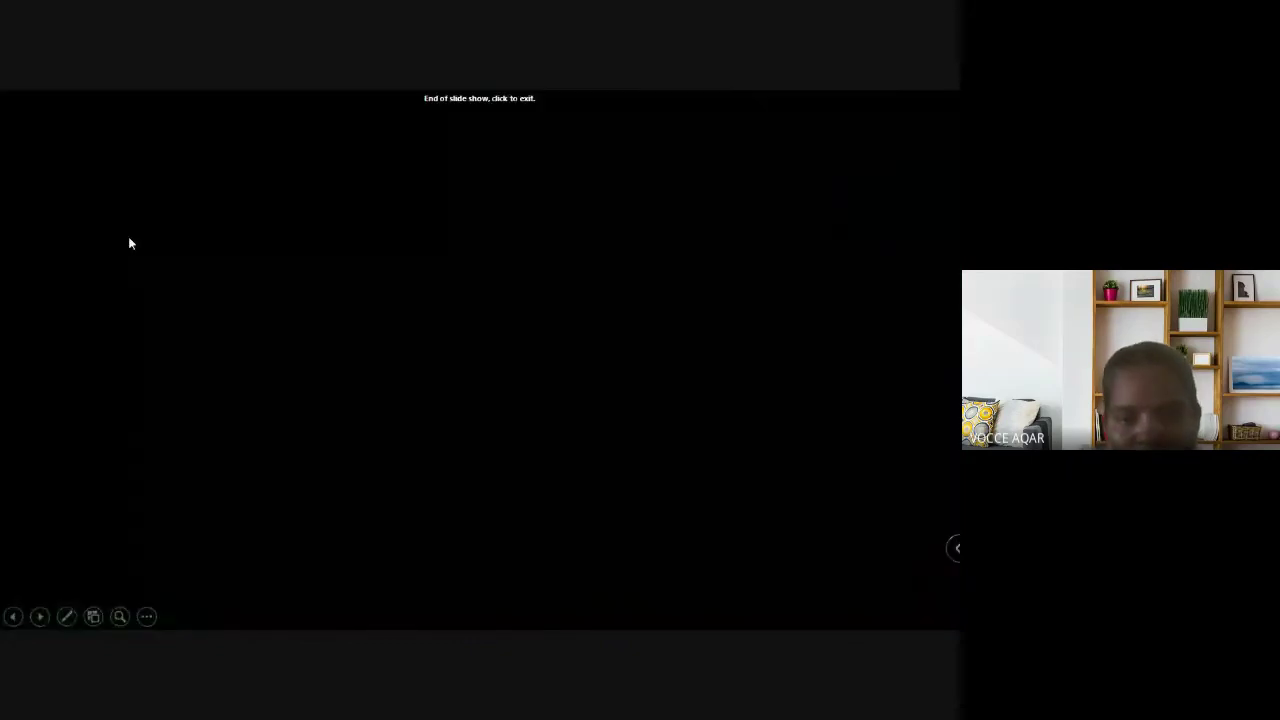
left_click(129, 243)
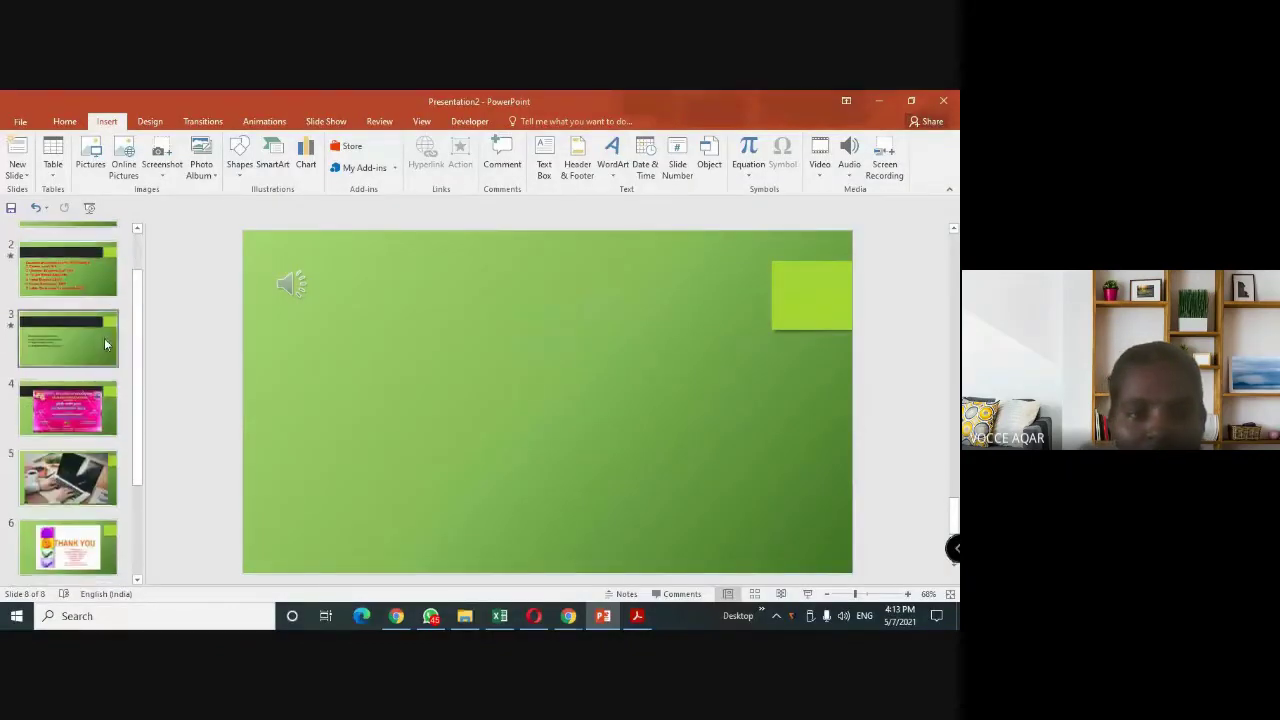
Select slide 2 with the British-period education acts and present it full screen.
scroll(104, 338, "up", 4)
left_click(104, 340)
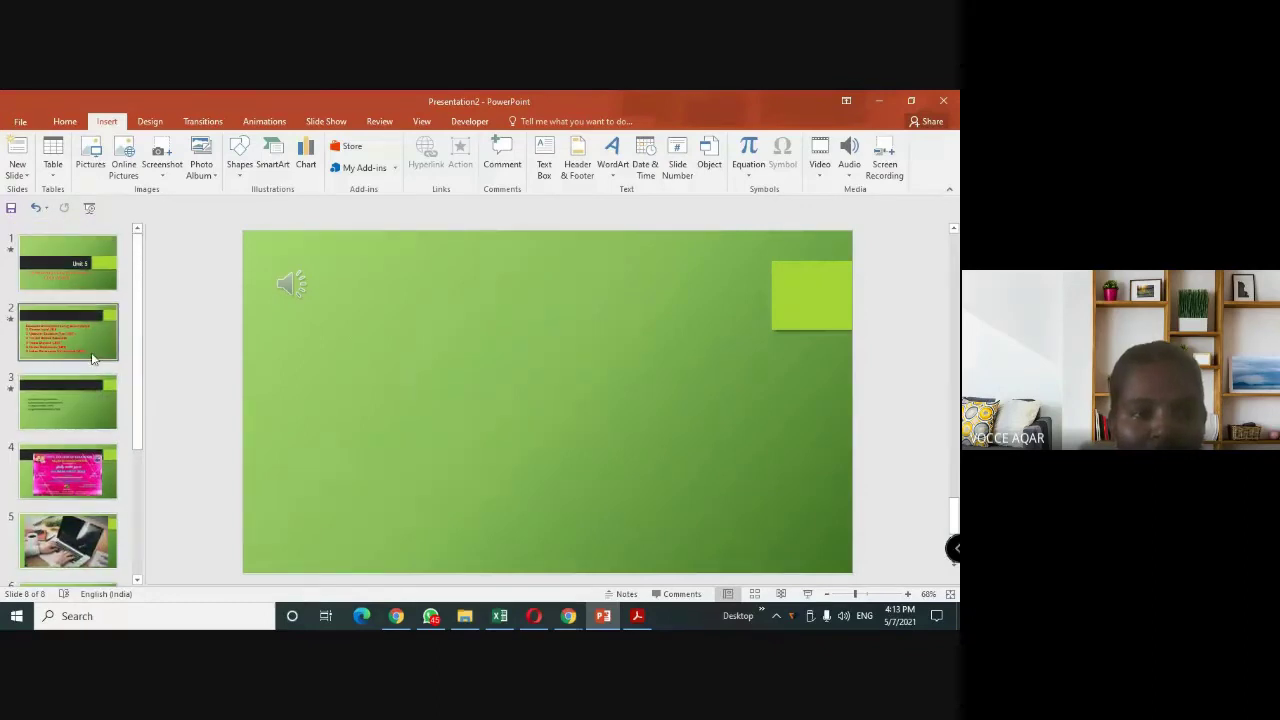
left_click(808, 593)
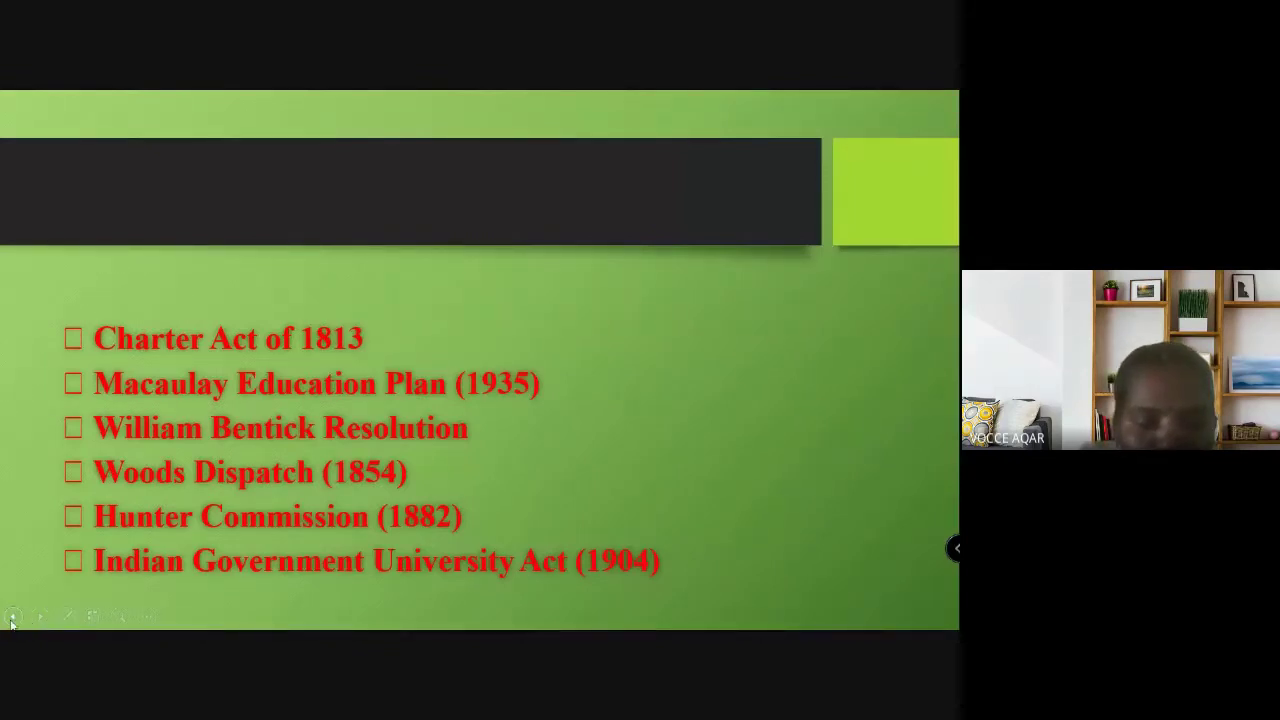
Annotate the acts list in yellow pen: tick Charter Act of 1813, underline 1935, handwrite a word and years.
left_click(68, 618)
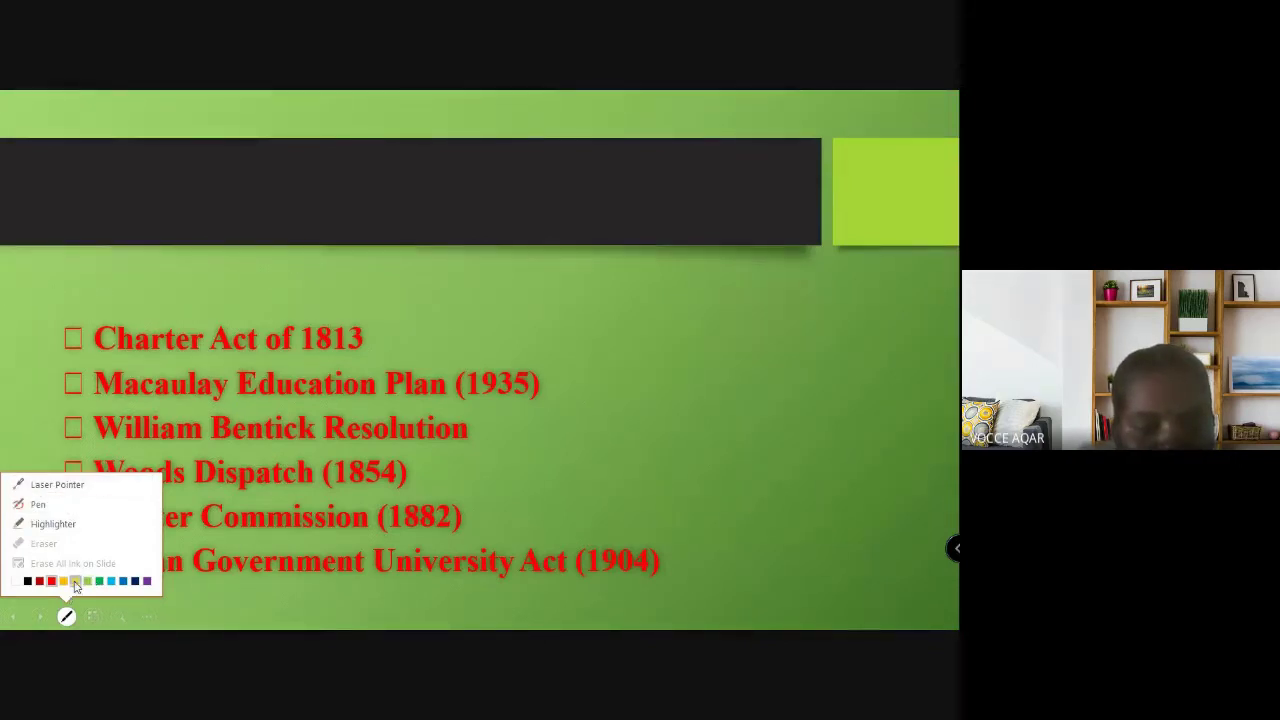
left_click(75, 580)
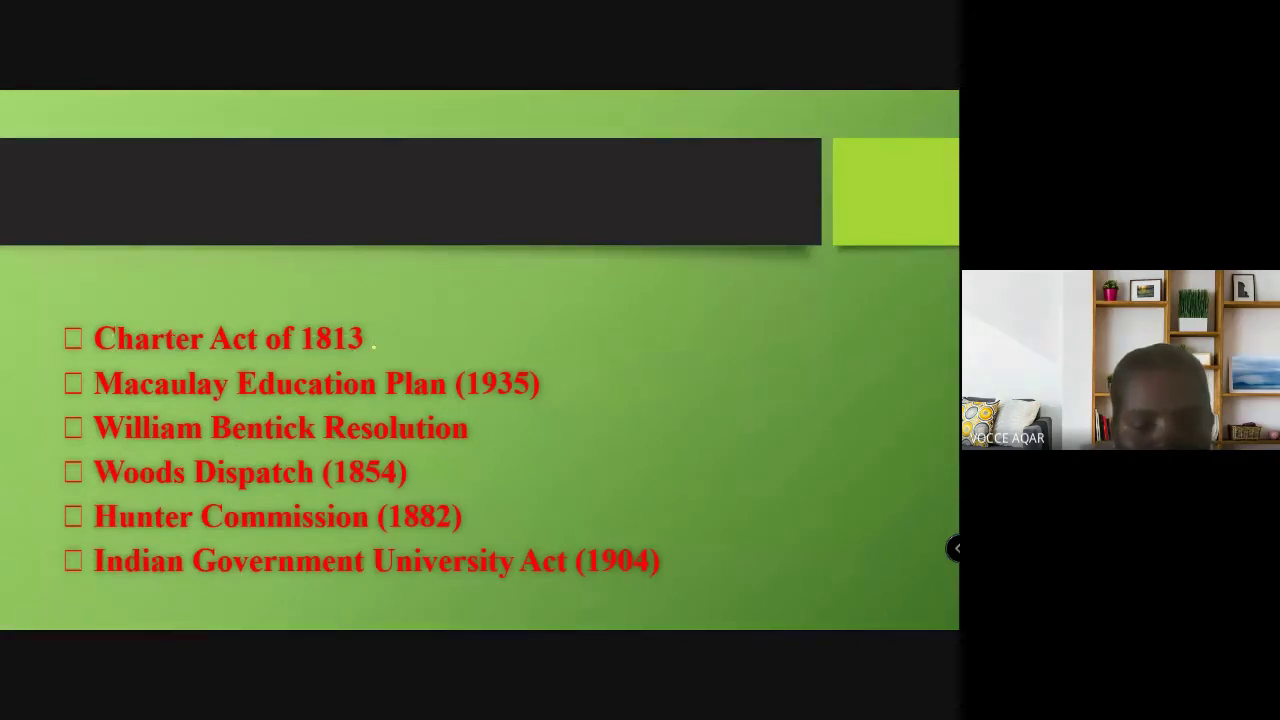
left_click_drag(364, 350, 414, 312)
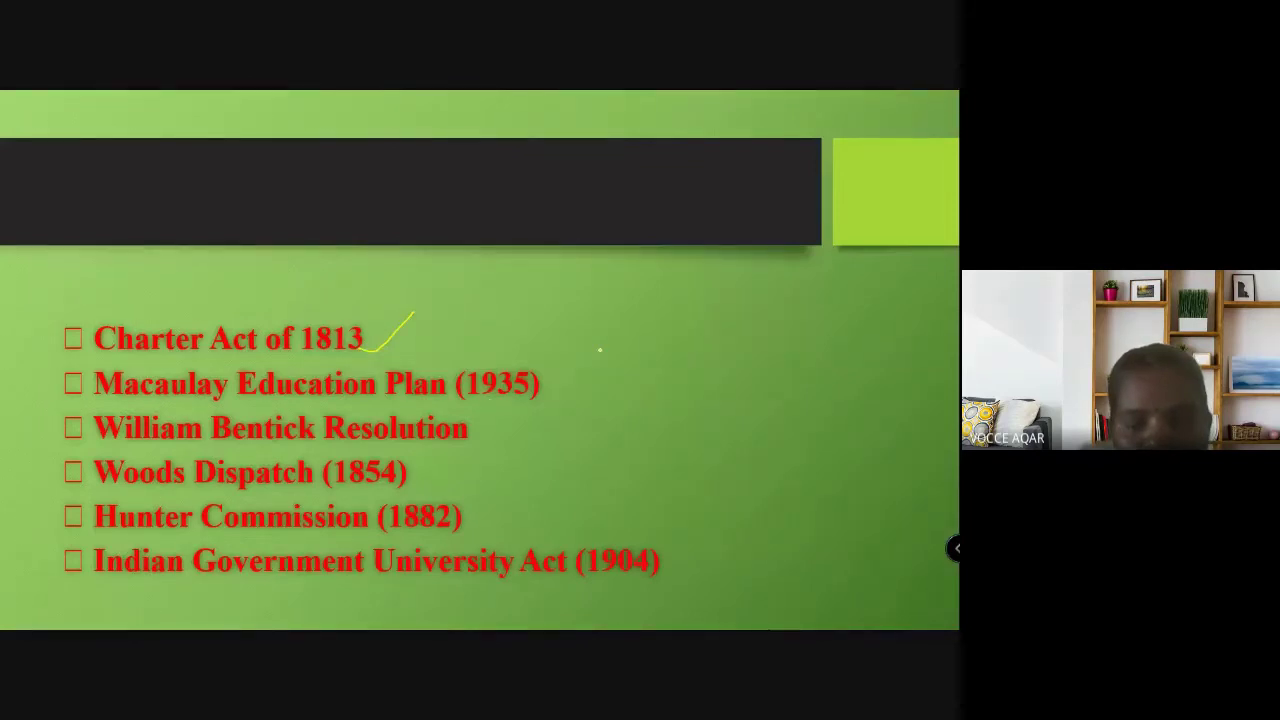
mouse_move(609, 364)
left_mouse_down()
mouse_move(620, 382)
mouse_move(621, 334)
mouse_move(670, 370)
mouse_move(680, 340)
mouse_move(694, 344)
mouse_move(722, 312)
mouse_move(744, 318)
left_mouse_up()
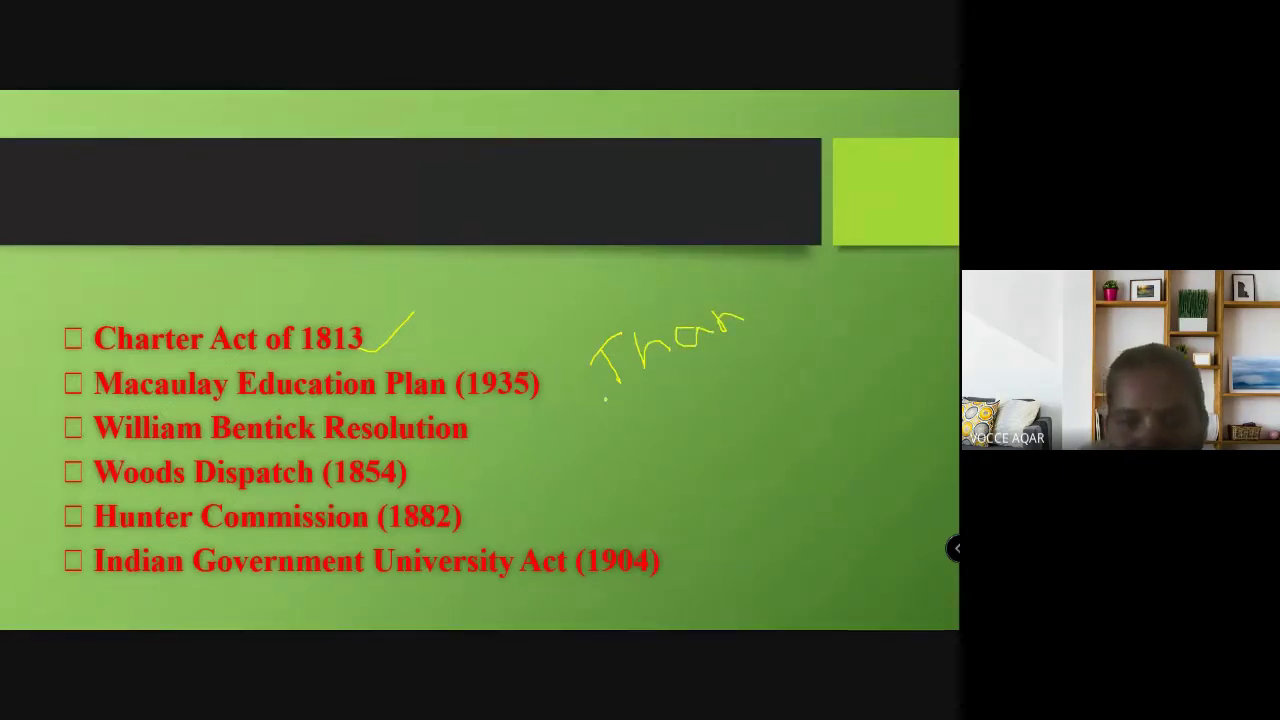
mouse_move(486, 396)
left_mouse_down()
mouse_move(578, 397)
mouse_move(608, 424)
mouse_move(652, 418)
left_mouse_up()
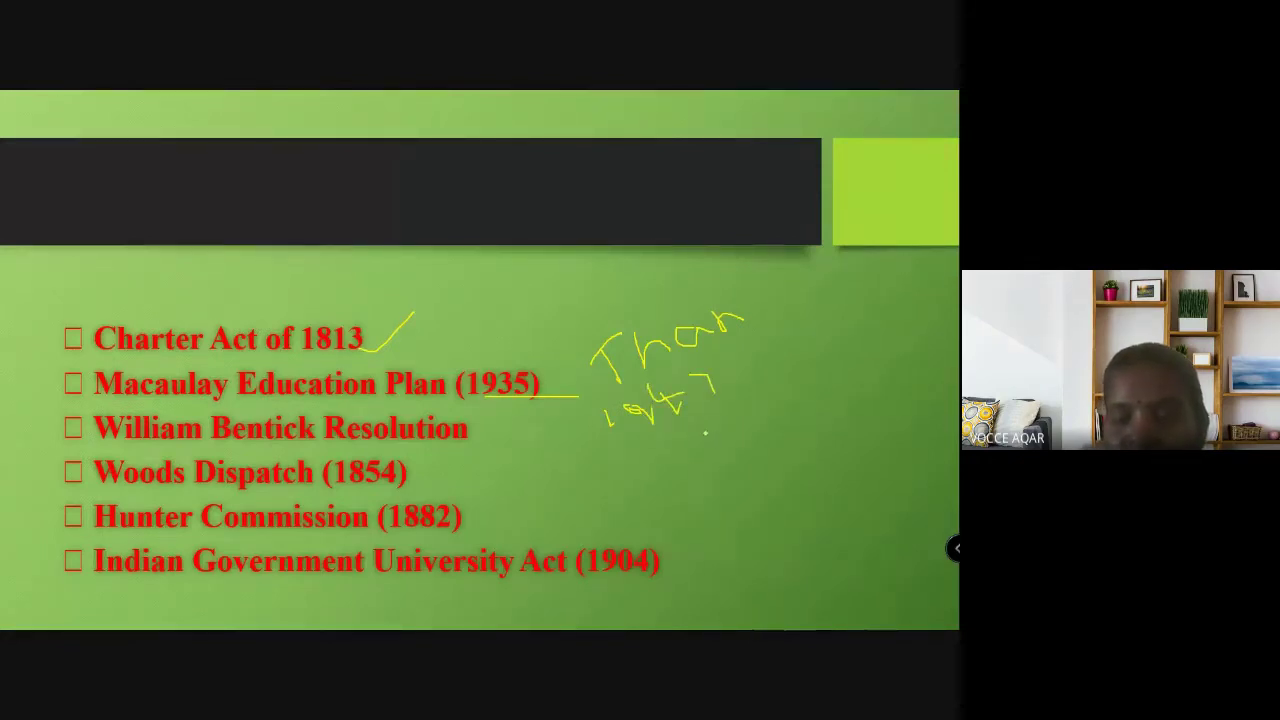
left_click_drag(742, 425, 747, 460)
left_click_drag(784, 430, 788, 441)
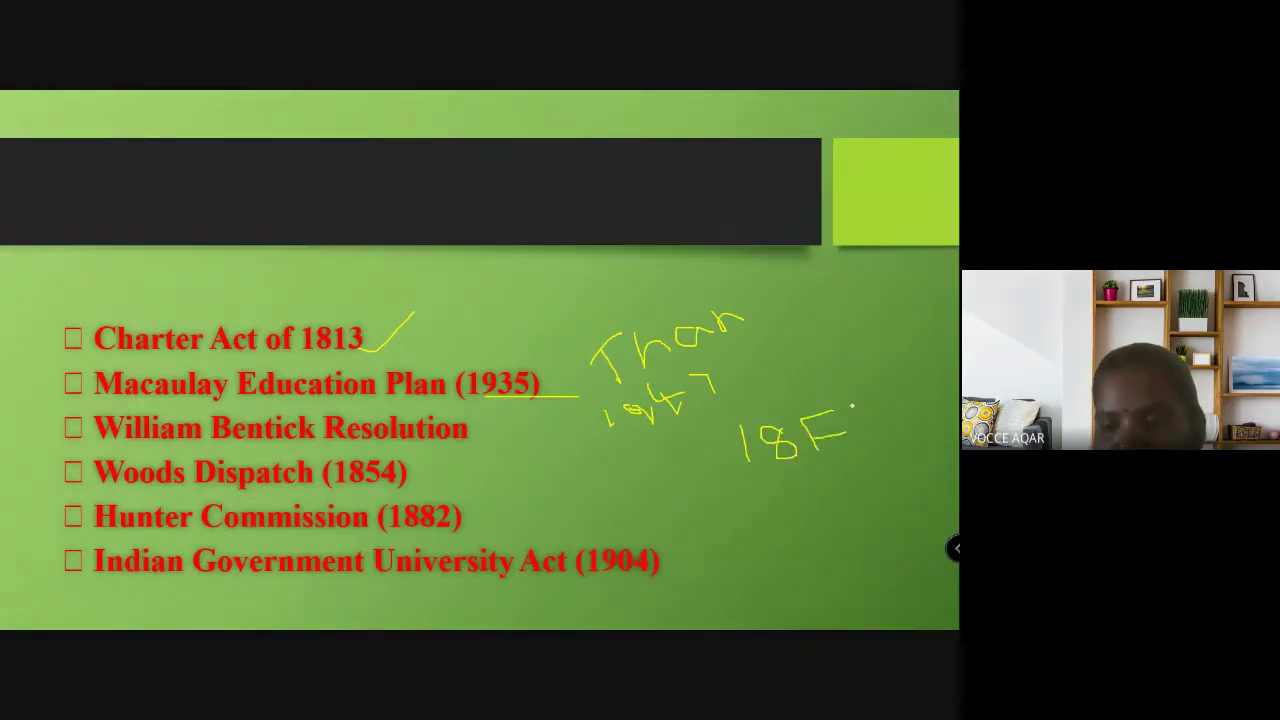
left_click_drag(881, 400, 890, 427)
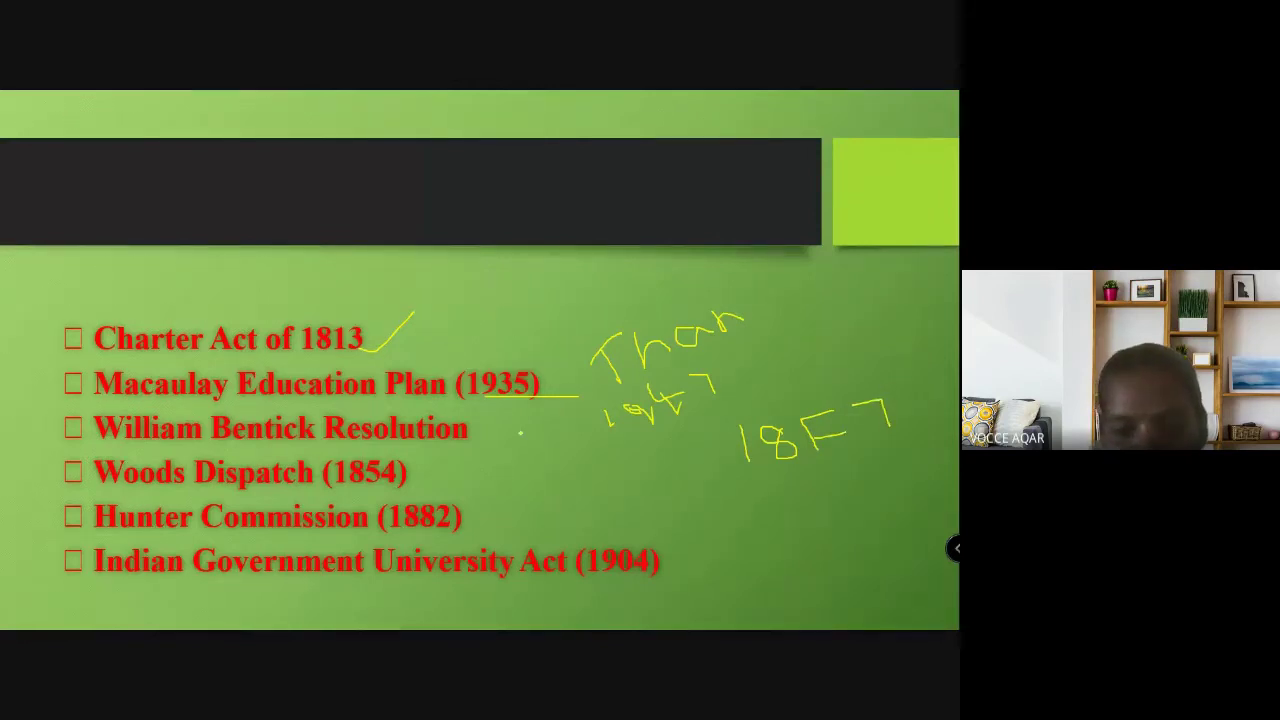
Try the laser pointer, then erase the tick, underline and handwritten years, leaving the word.
left_click(66, 617)
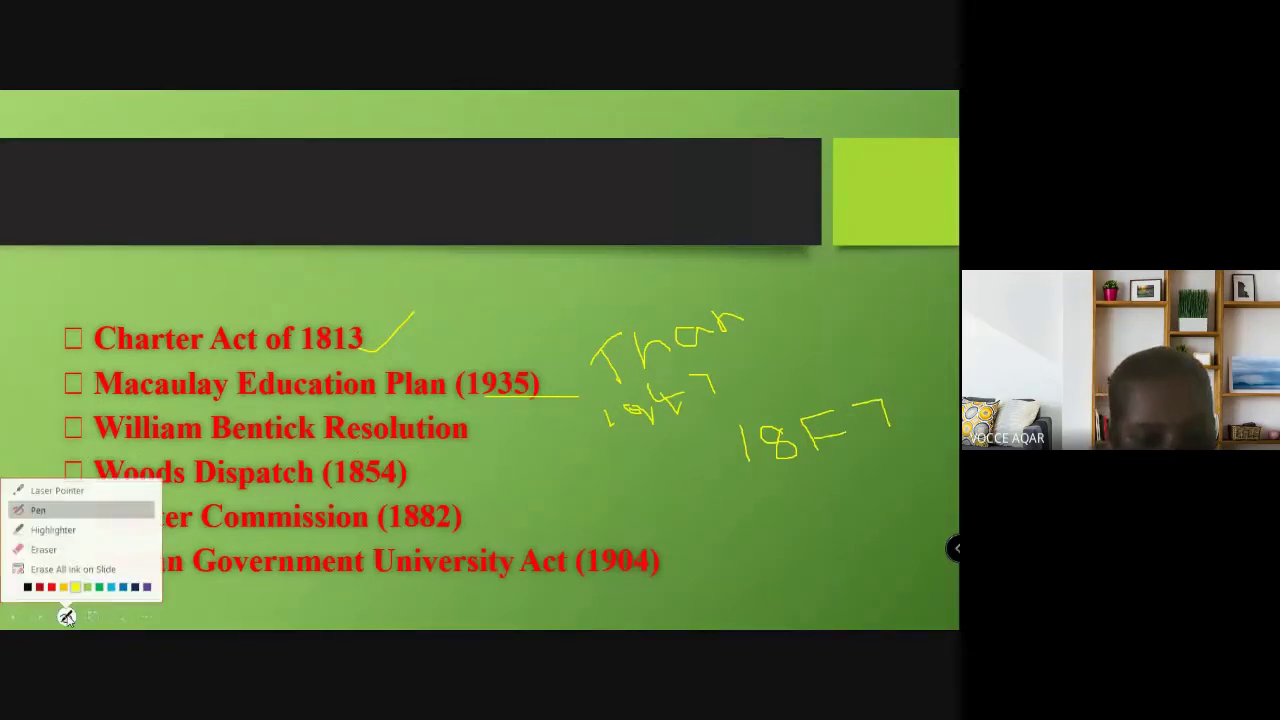
left_click(60, 485)
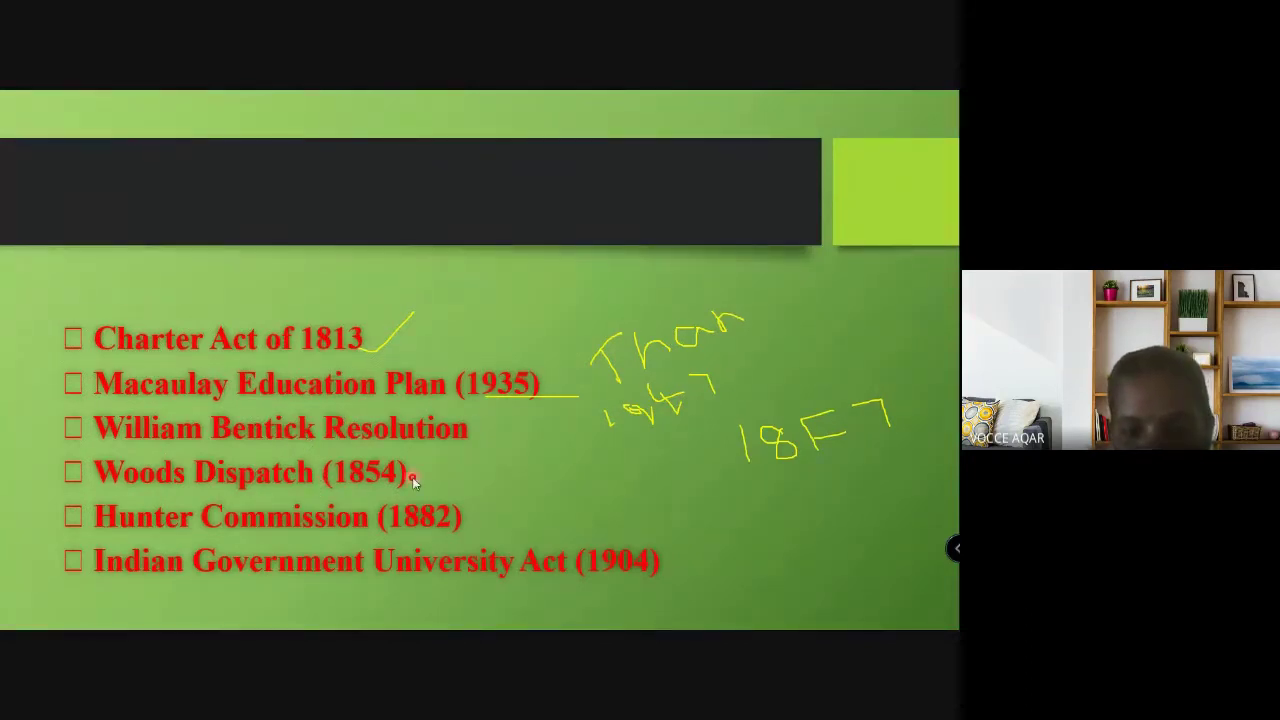
left_click(65, 617)
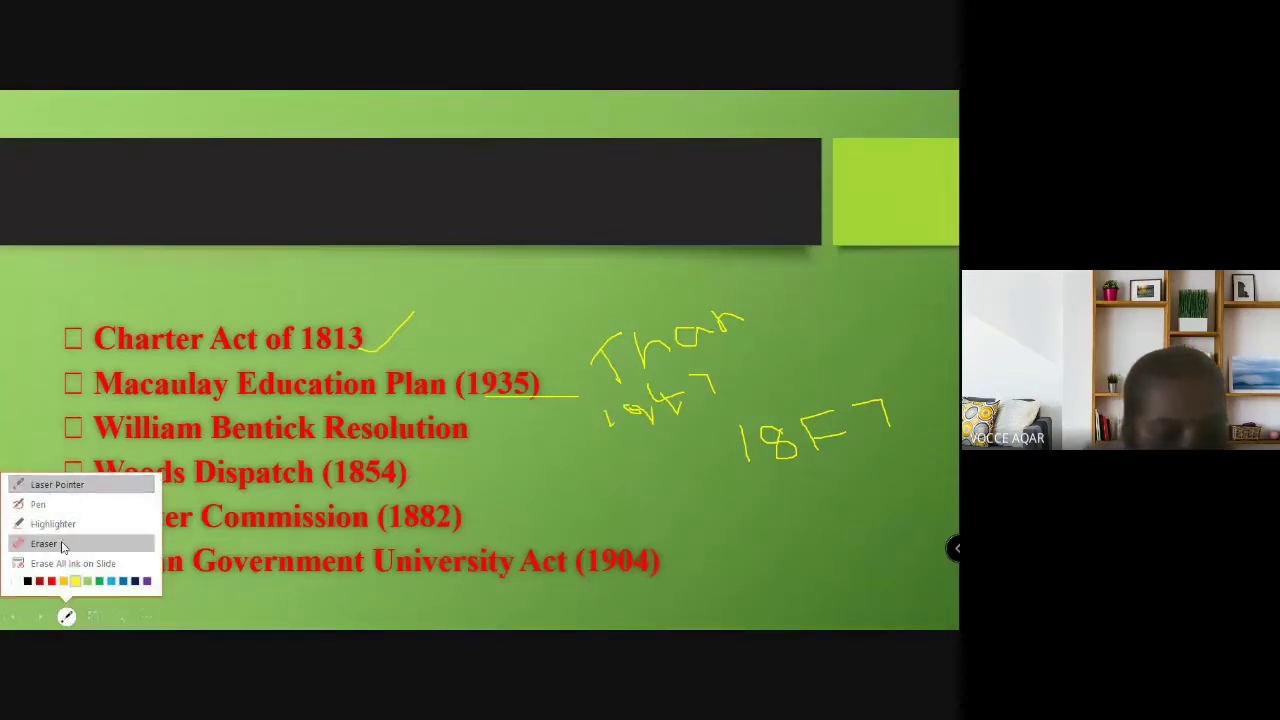
left_click(44, 544)
left_click(395, 333)
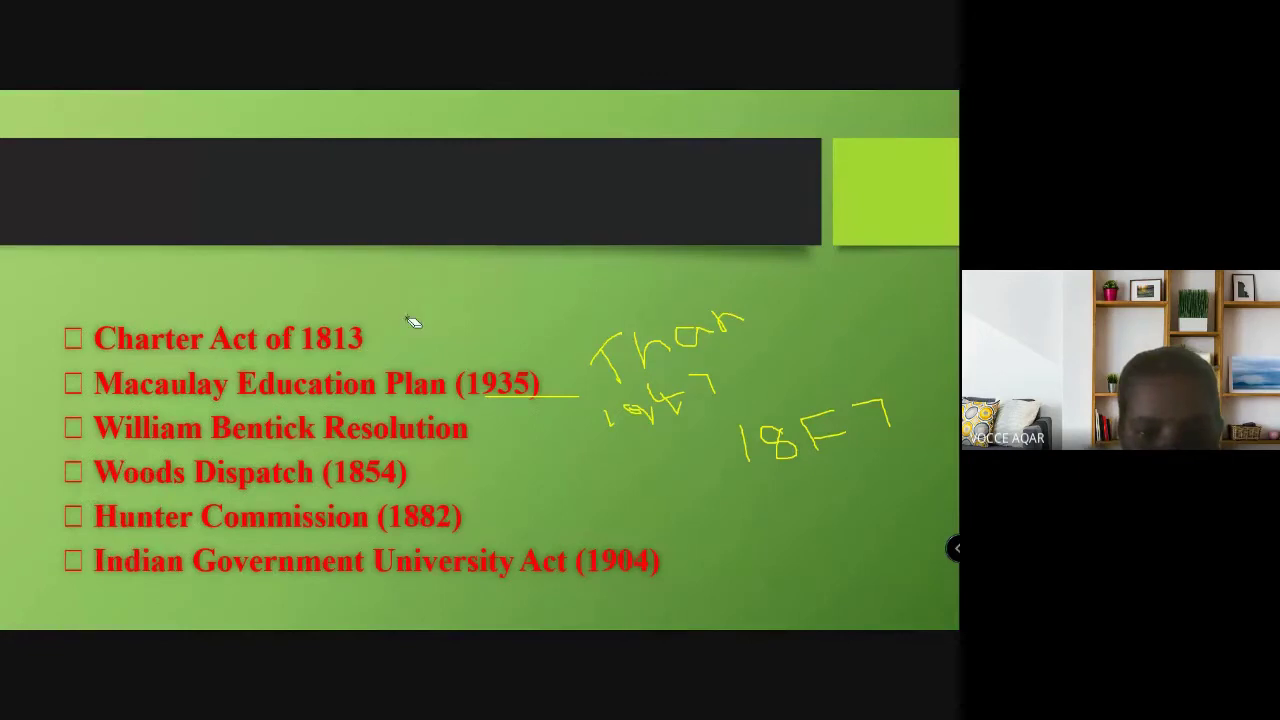
mouse_move(563, 411)
left_mouse_down()
mouse_move(705, 381)
mouse_move(740, 435)
mouse_move(866, 410)
mouse_move(783, 443)
mouse_move(751, 420)
mouse_move(828, 442)
mouse_move(608, 422)
left_mouse_up()
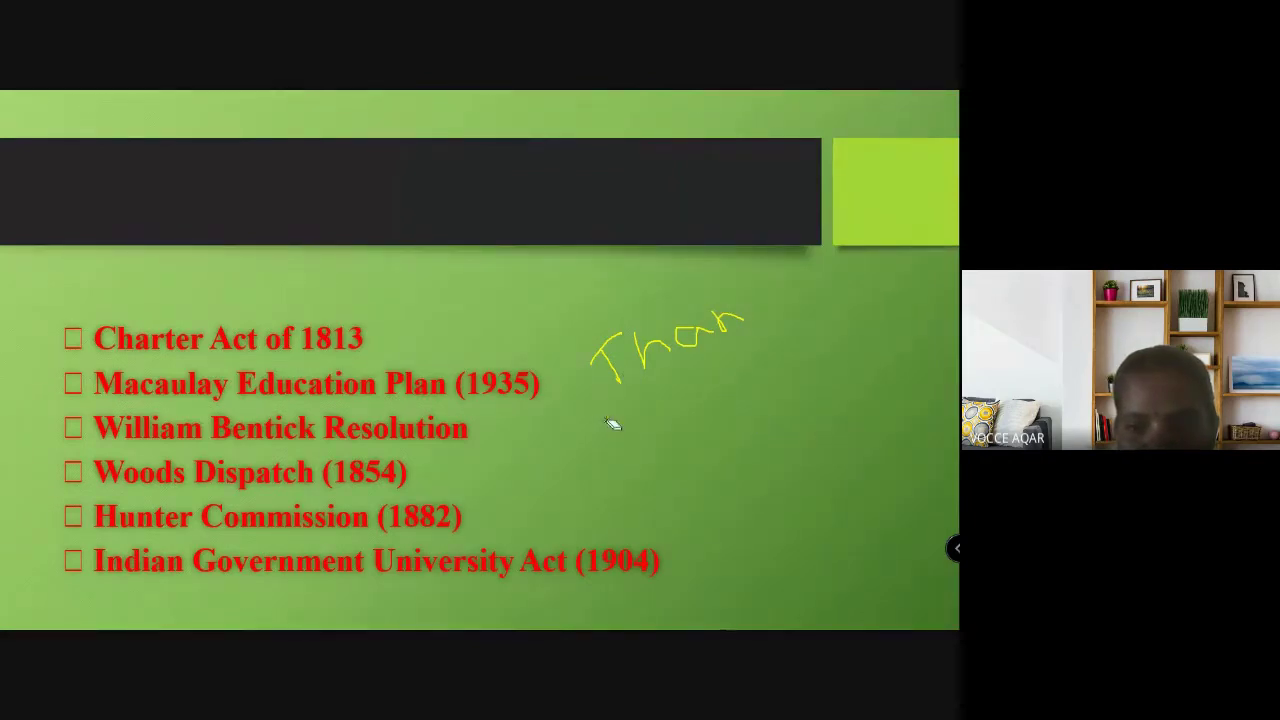
left_click(66, 617)
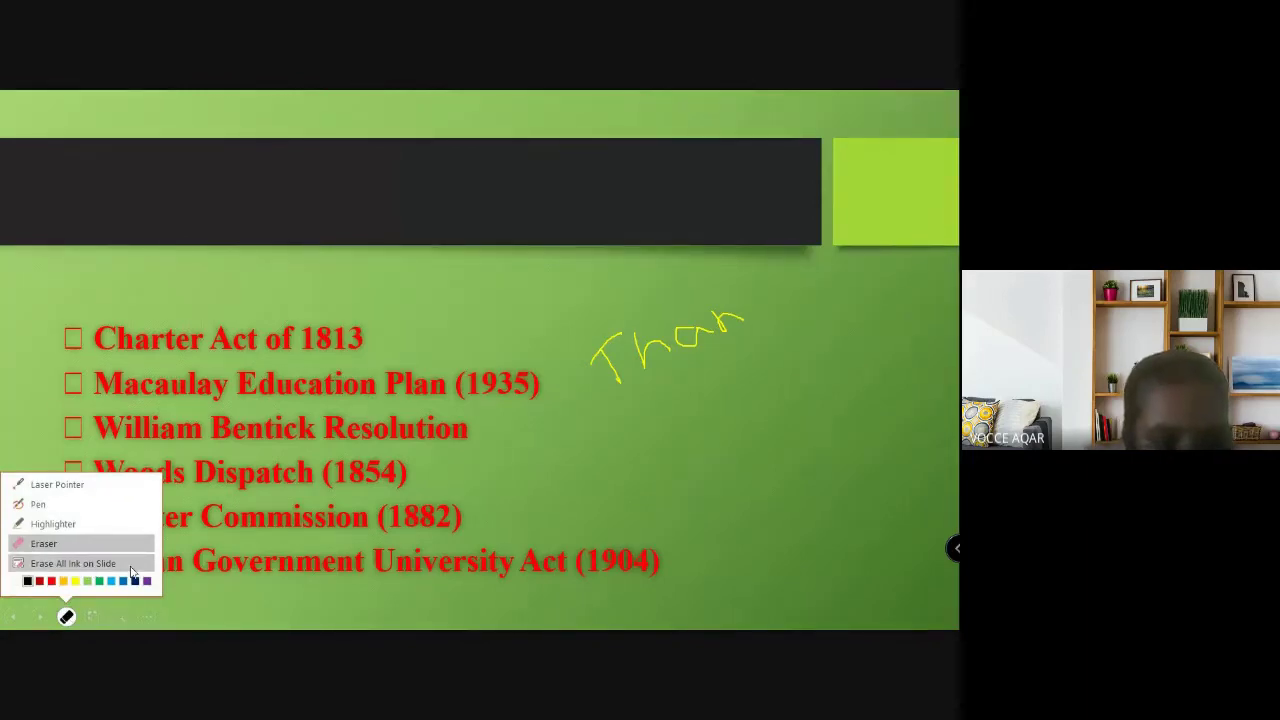
Switch to a yellow highlighter and highlight the Charter Act of 1813 line.
left_click(52, 523)
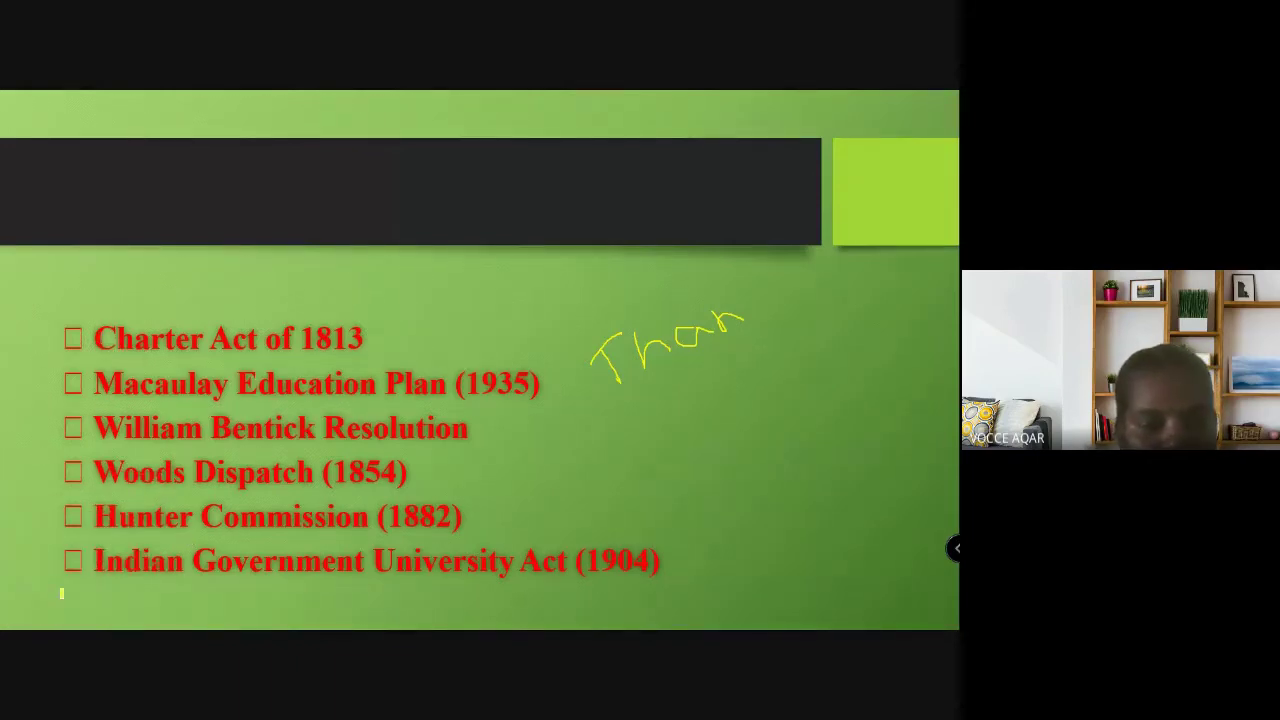
left_click(66, 617)
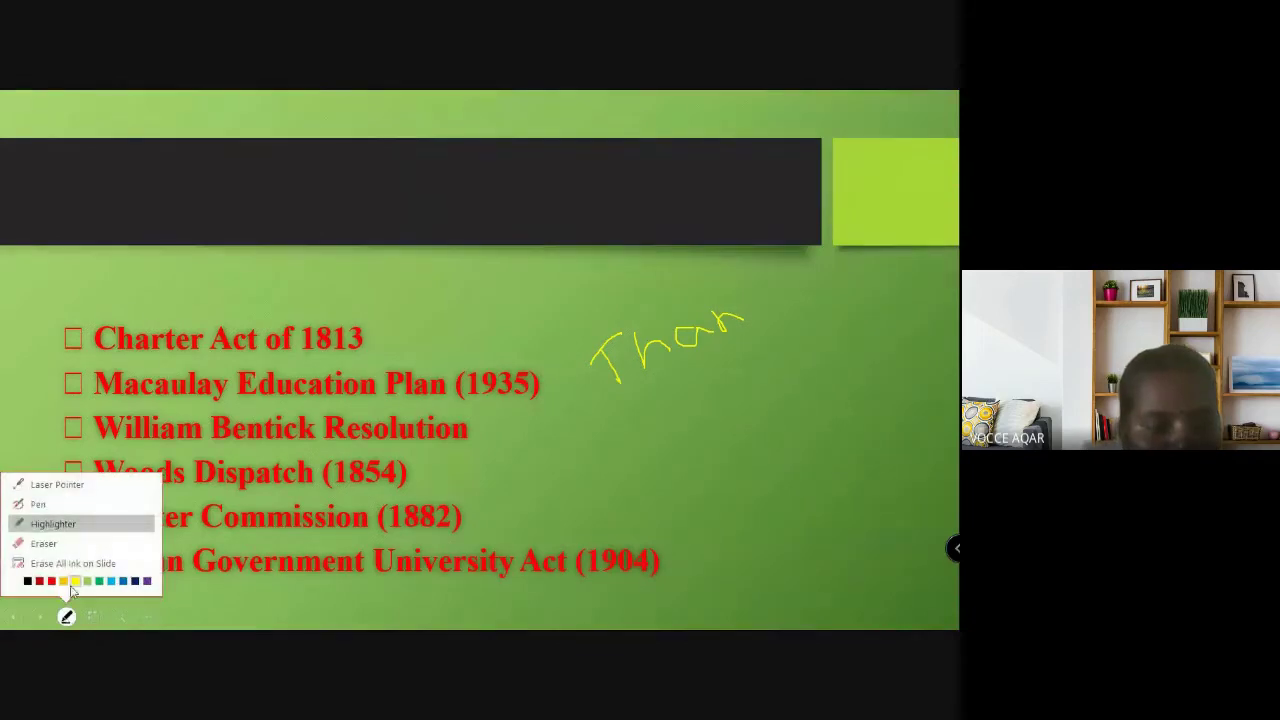
left_click(66, 617)
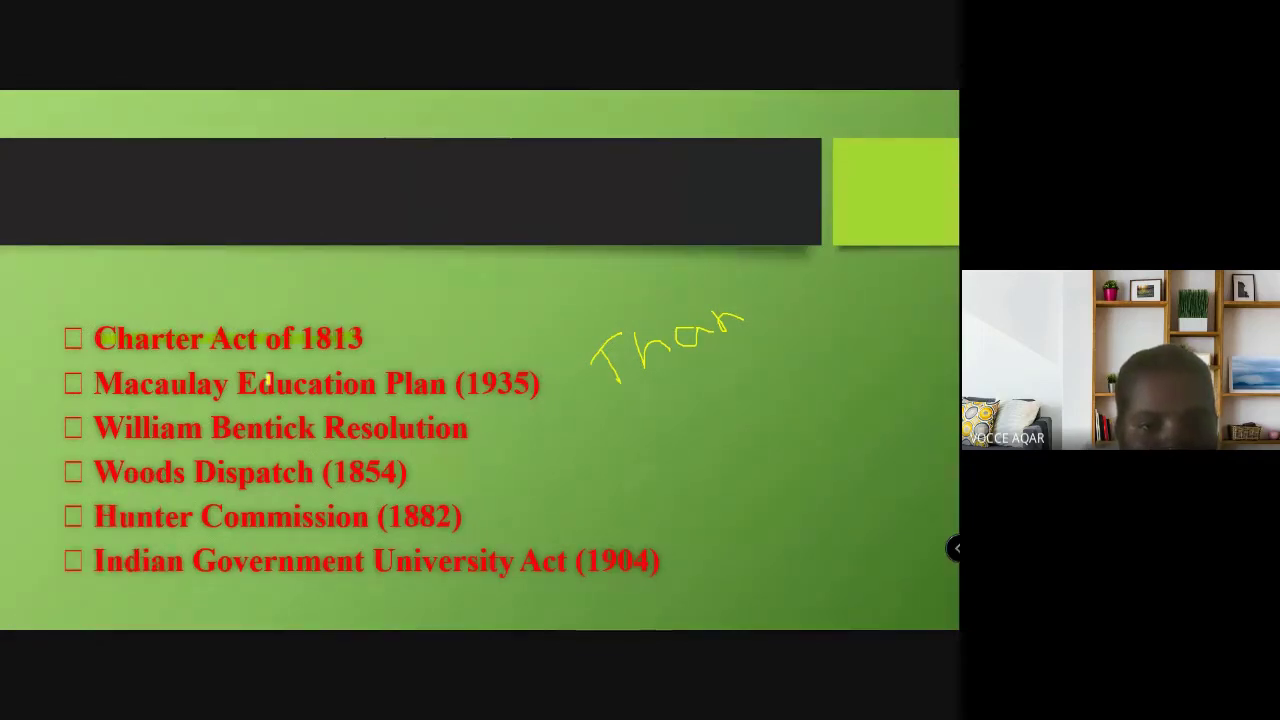
left_click_drag(100, 330, 347, 329)
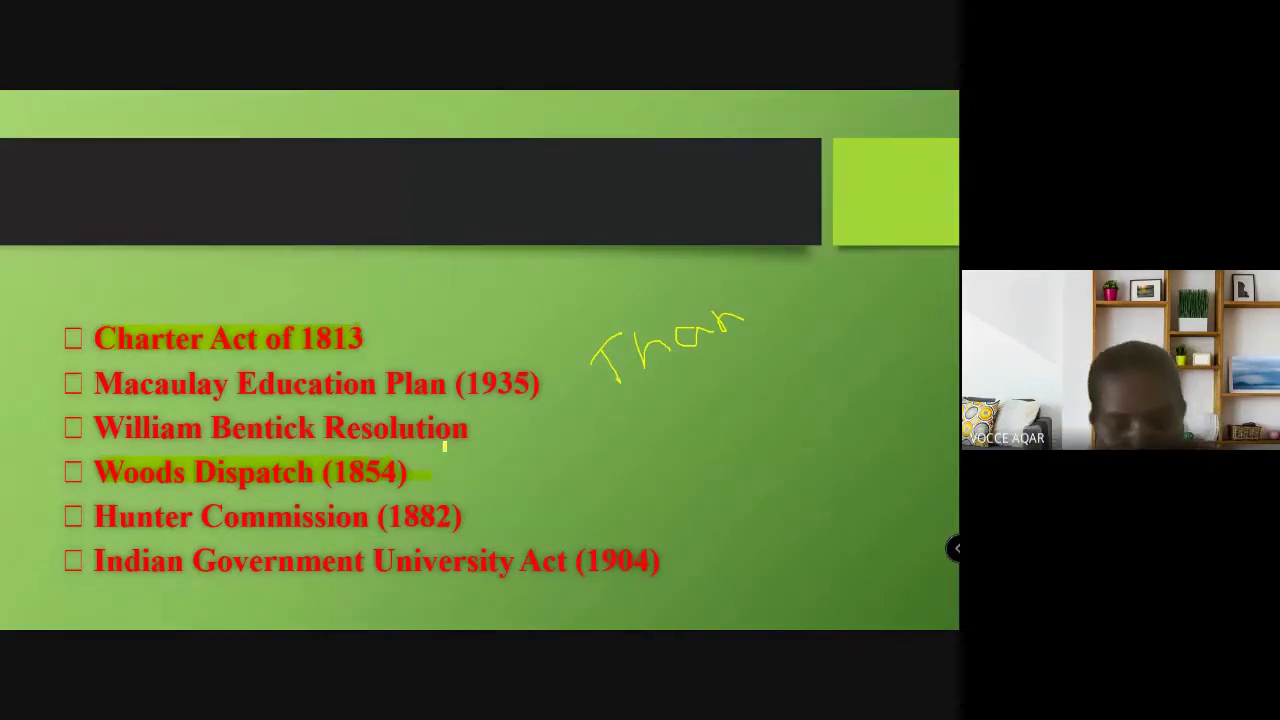
Black out the screen with B, then pick a pen ink colour from the ink options.
key("b")
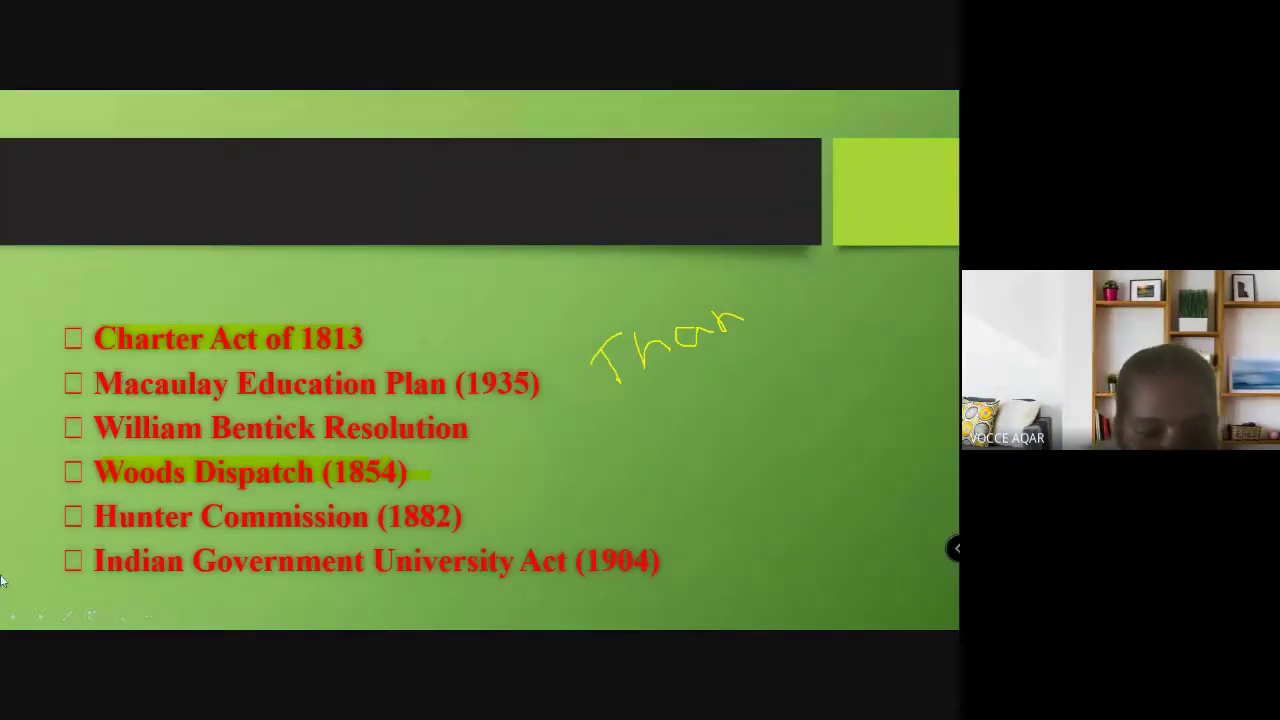
left_click(66, 616)
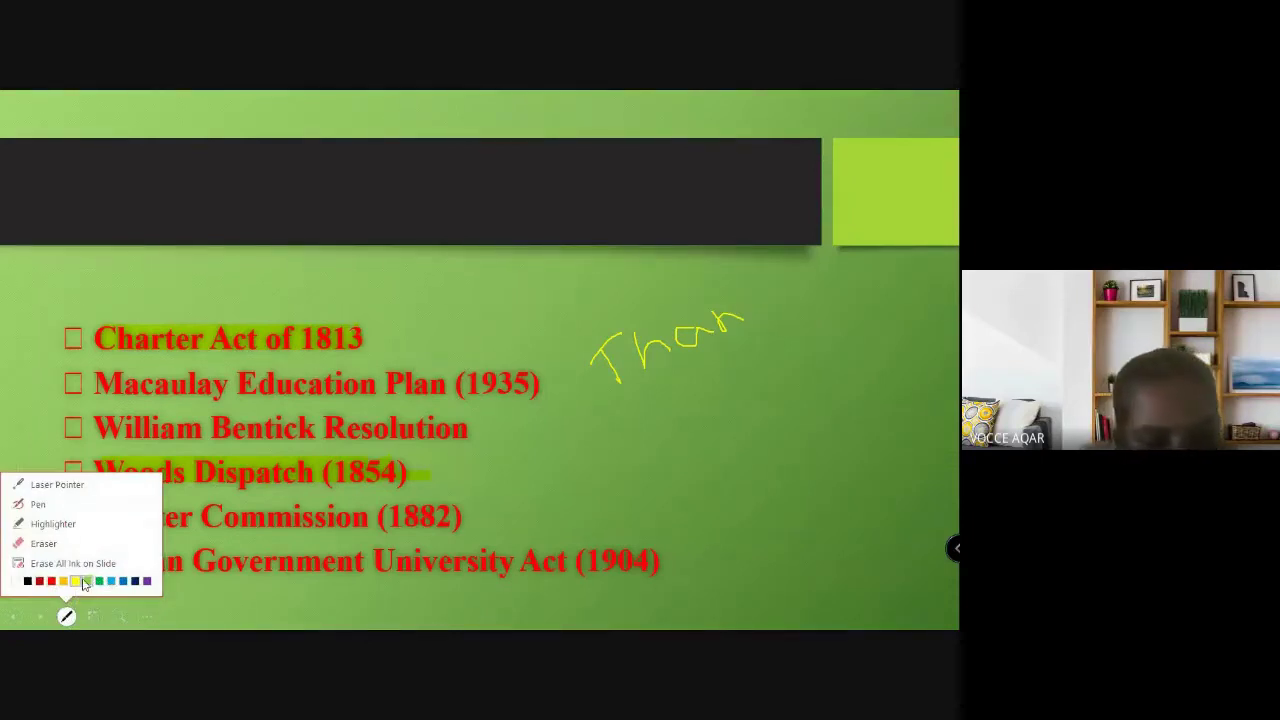
left_click(28, 581)
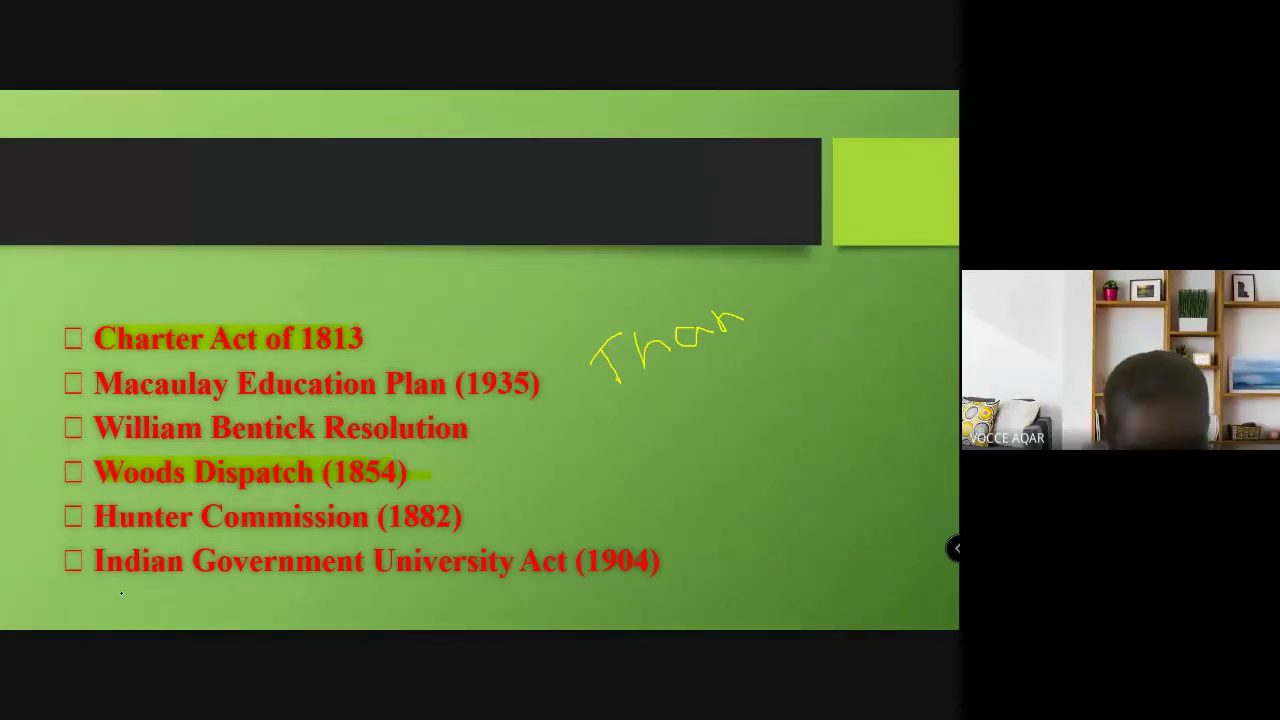
Blank the slide show to a white screen with W and handwrite a heading beginning with D.
key("w")
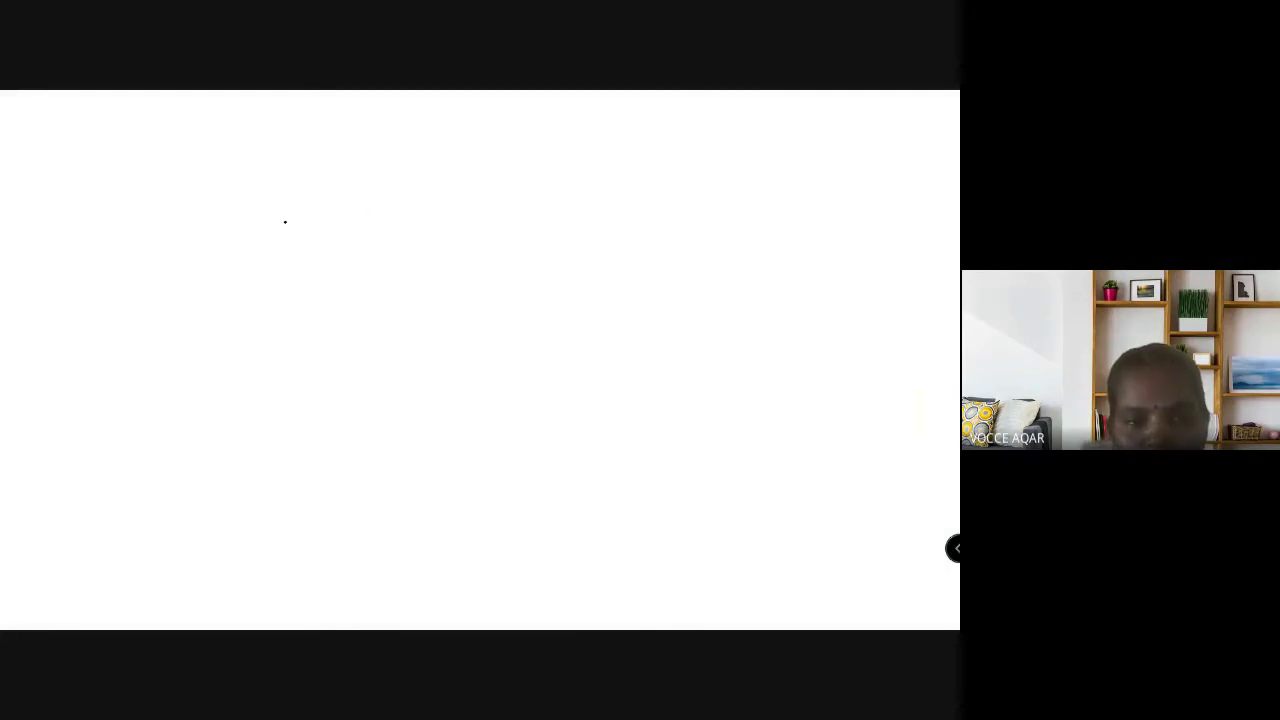
left_click_drag(279, 218, 293, 257)
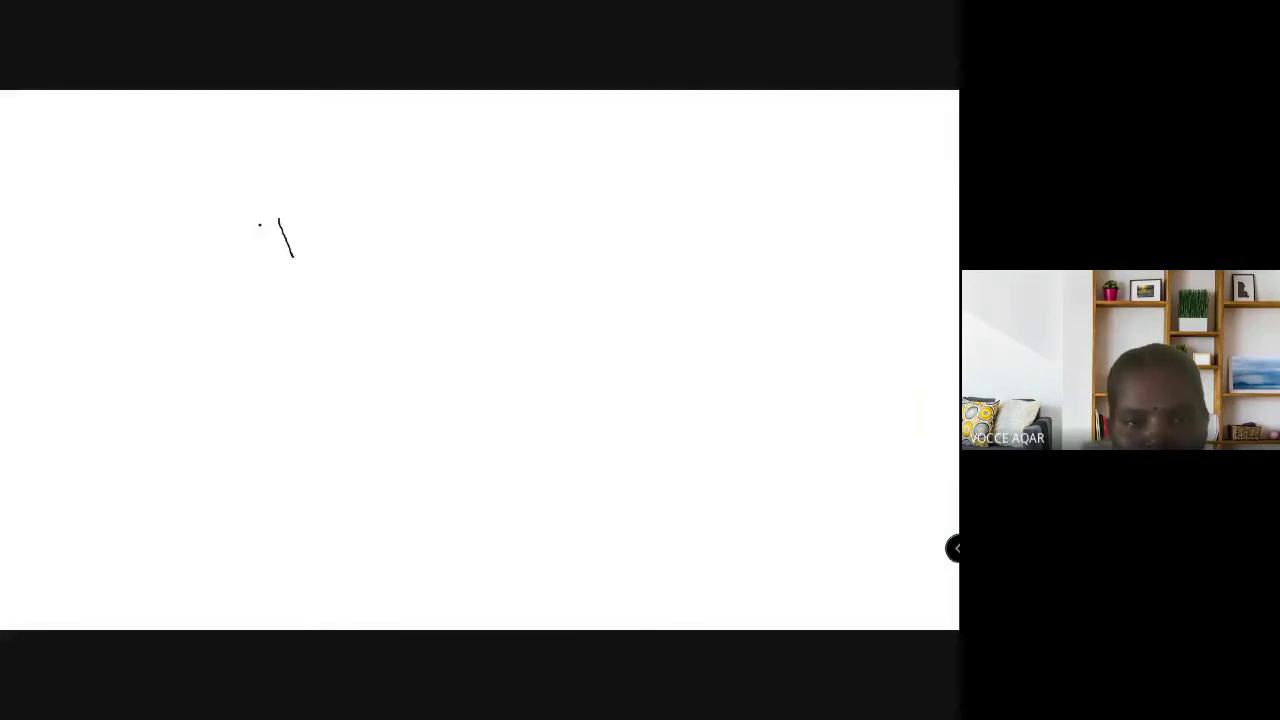
left_click_drag(303, 213, 274, 265)
left_click_drag(329, 228, 351, 252)
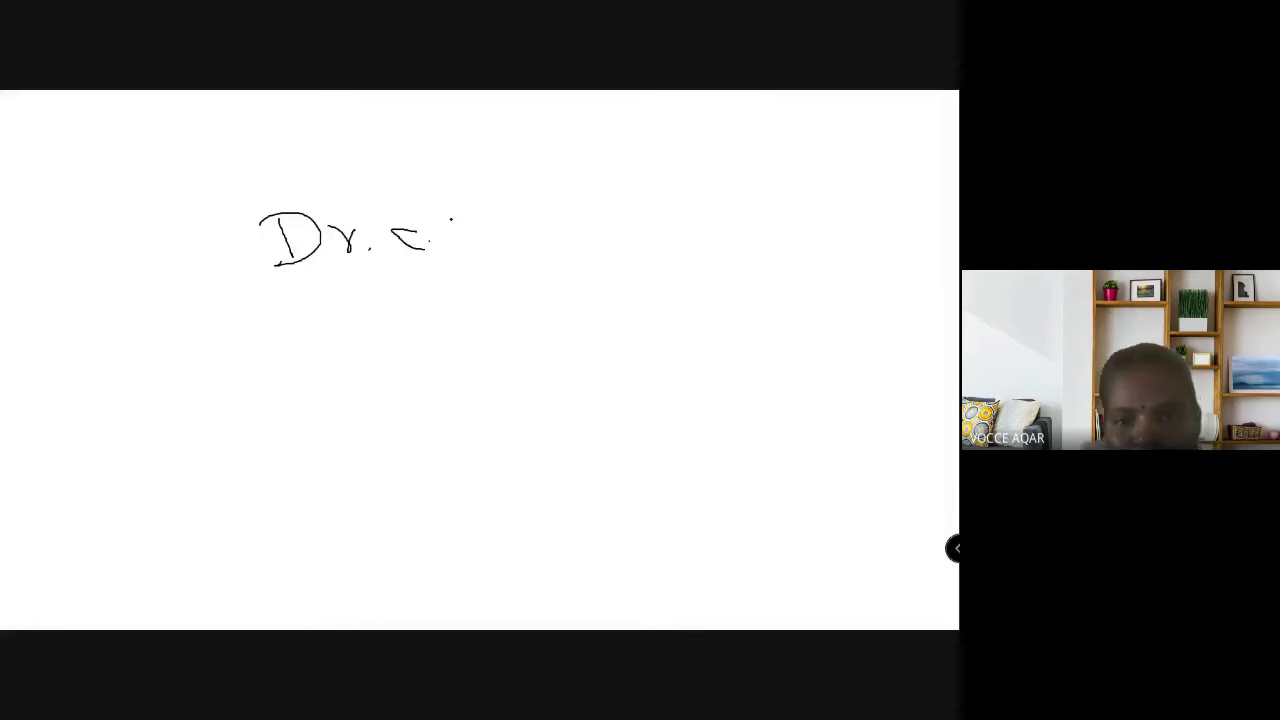
mouse_move(446, 230)
left_mouse_down()
mouse_move(455, 254)
mouse_move(478, 229)
mouse_move(482, 255)
mouse_move(541, 243)
mouse_move(594, 256)
left_mouse_up()
left_click(532, 241)
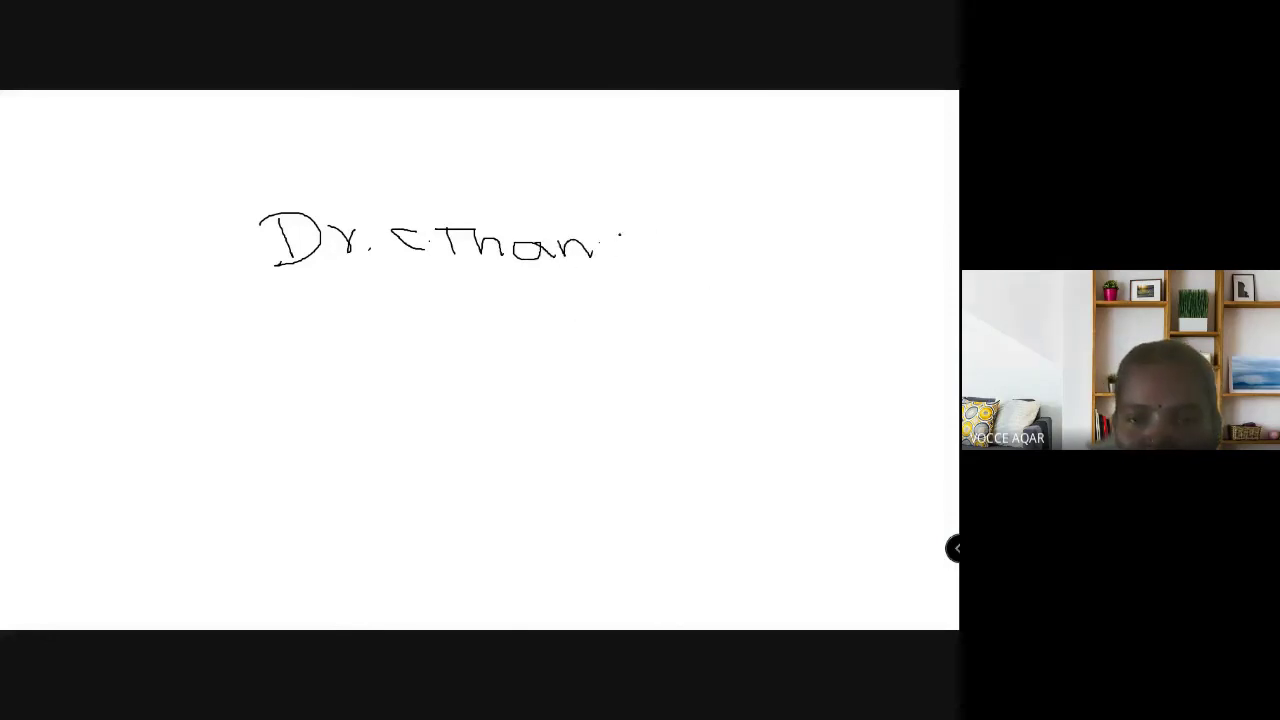
left_click_drag(604, 243, 654, 240)
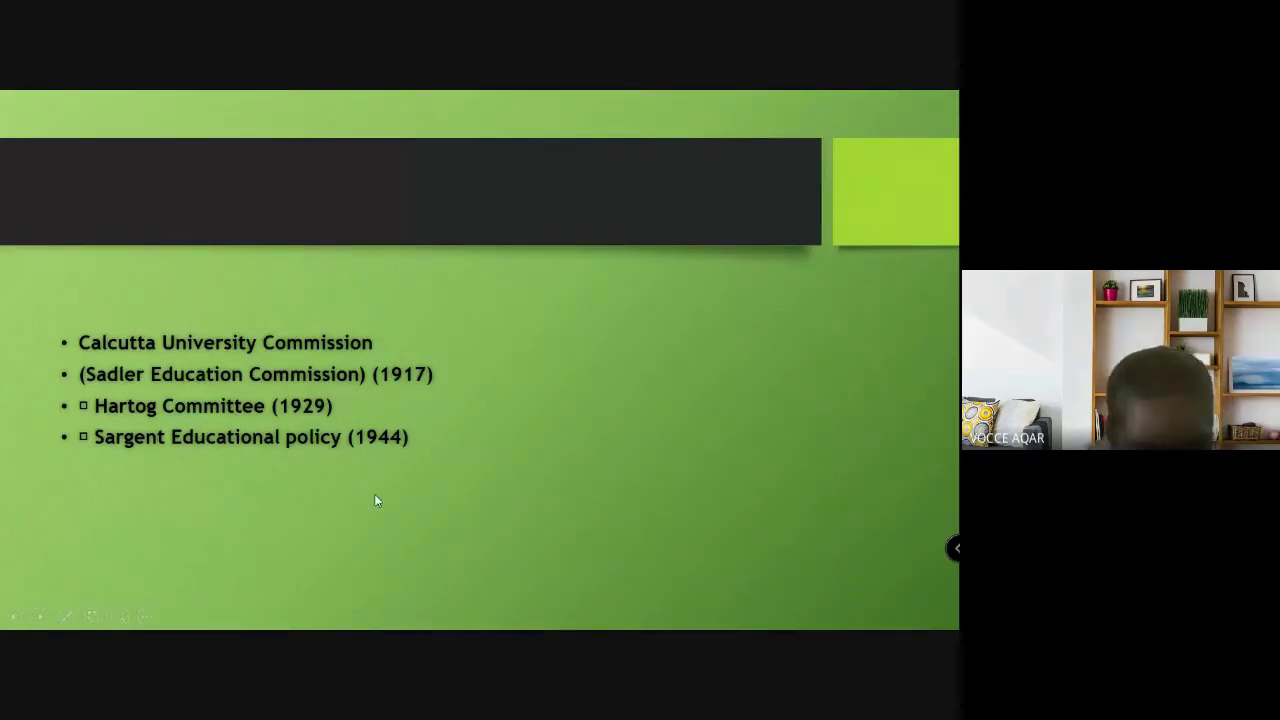
Exit the slide show and discard the ink annotations, returning to slide 3.
key("Escape")
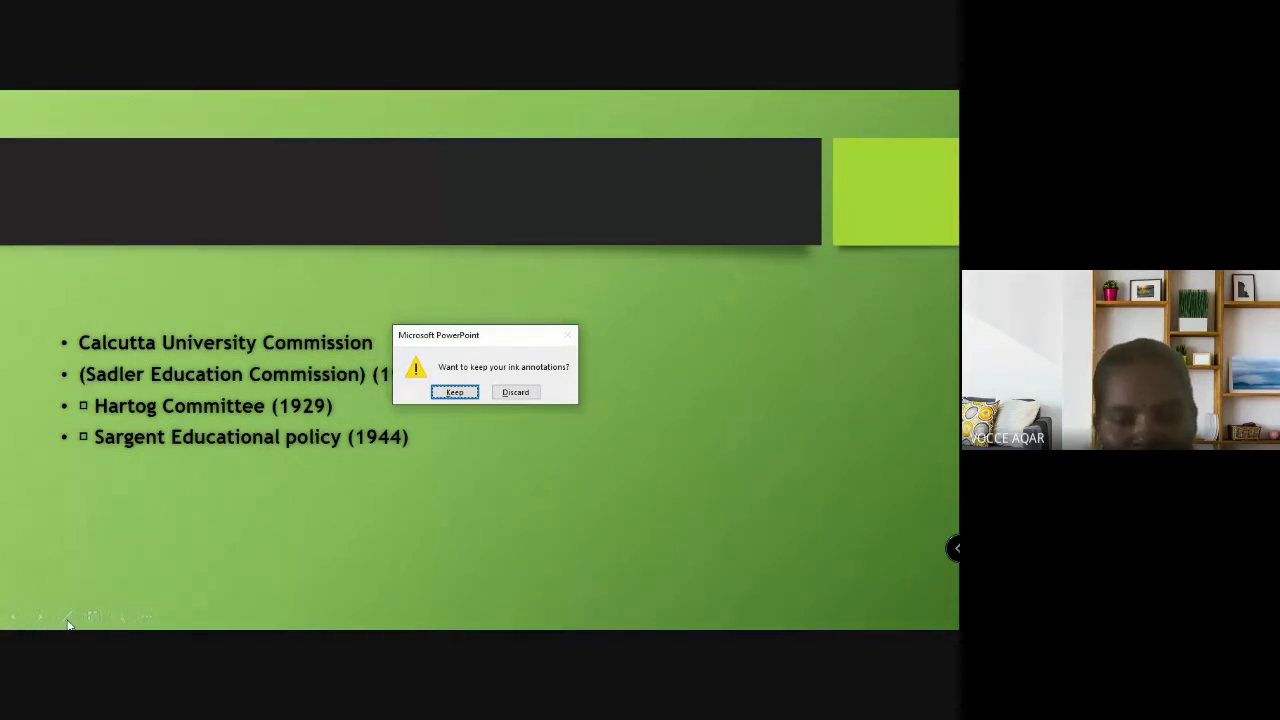
left_click(515, 392)
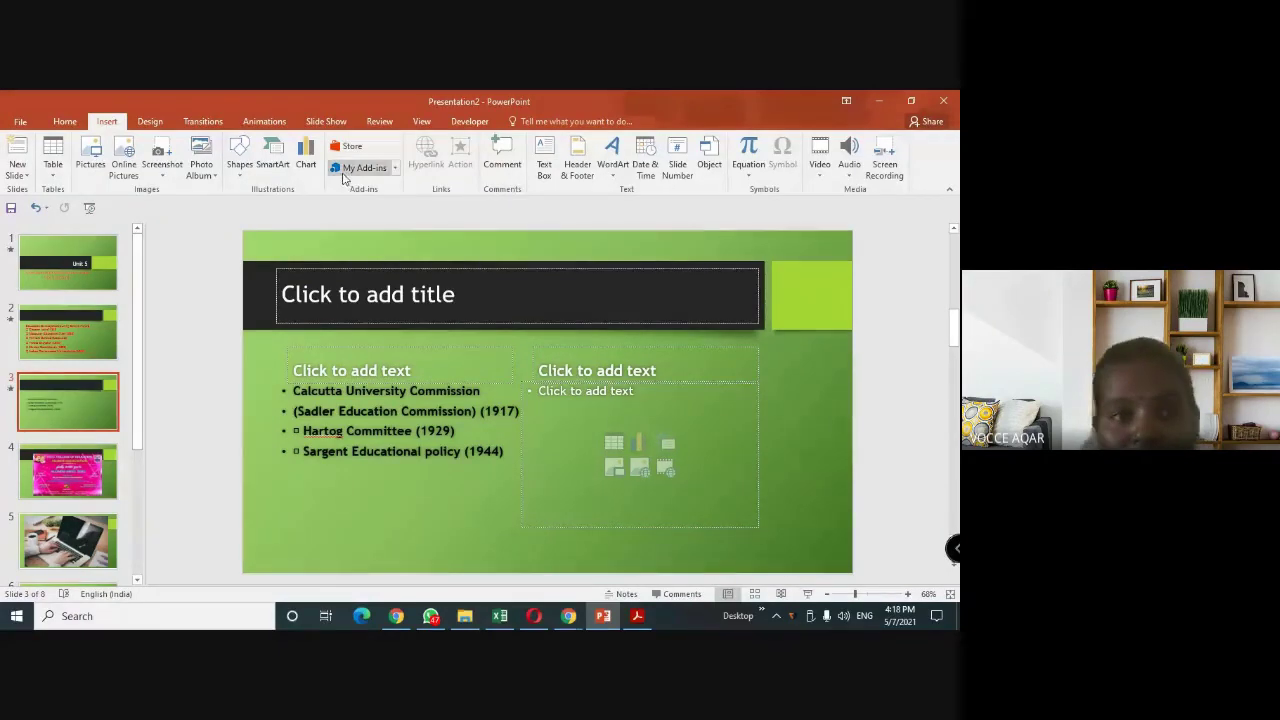
left_click(150, 122)
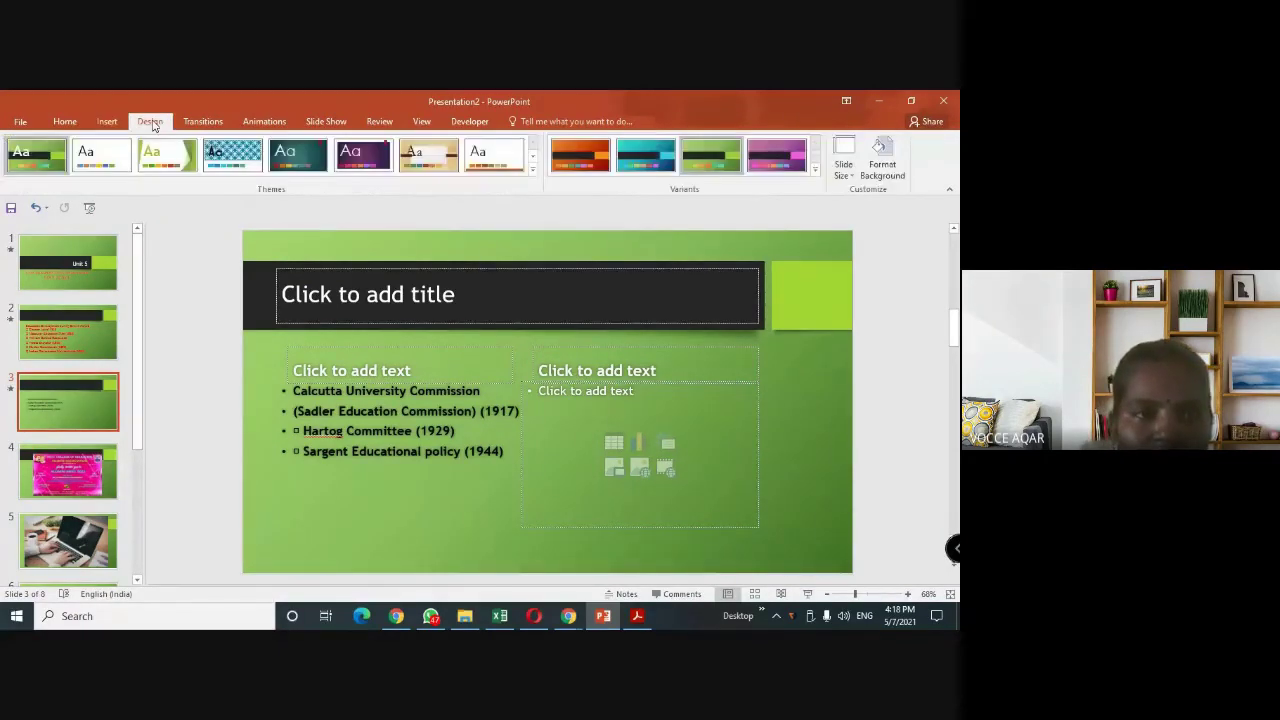
left_click(115, 282)
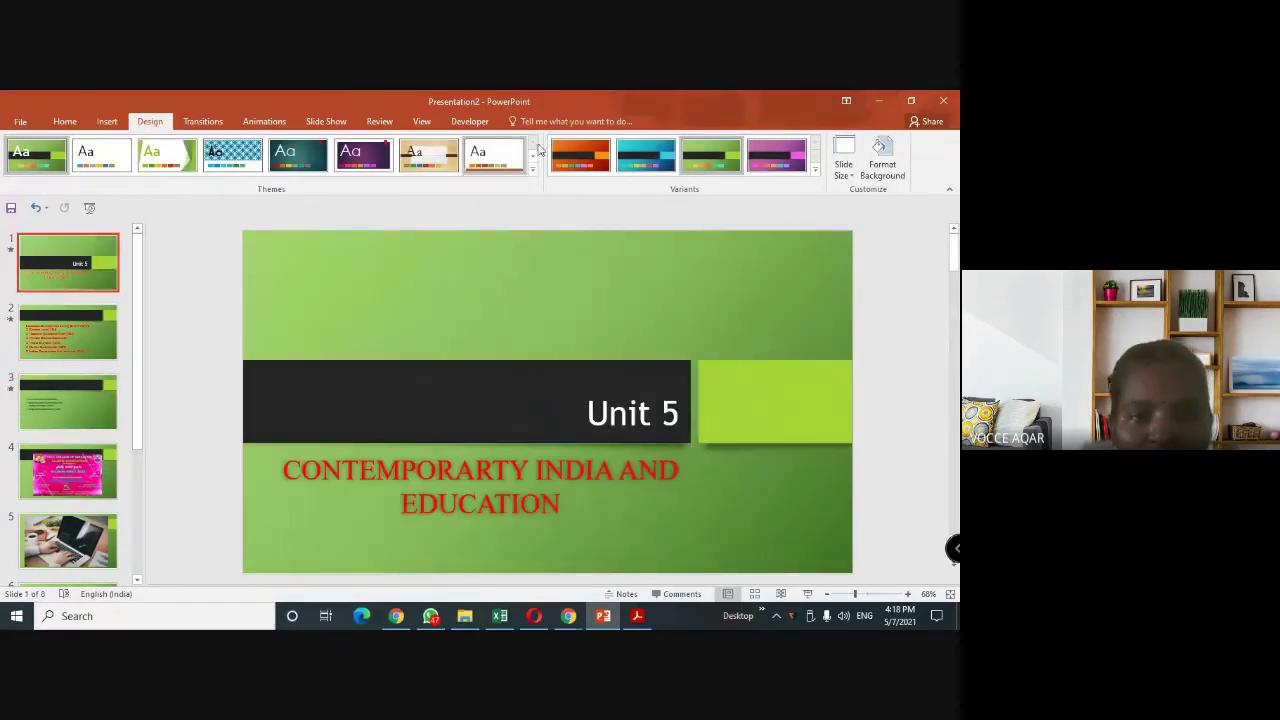
left_click(813, 172)
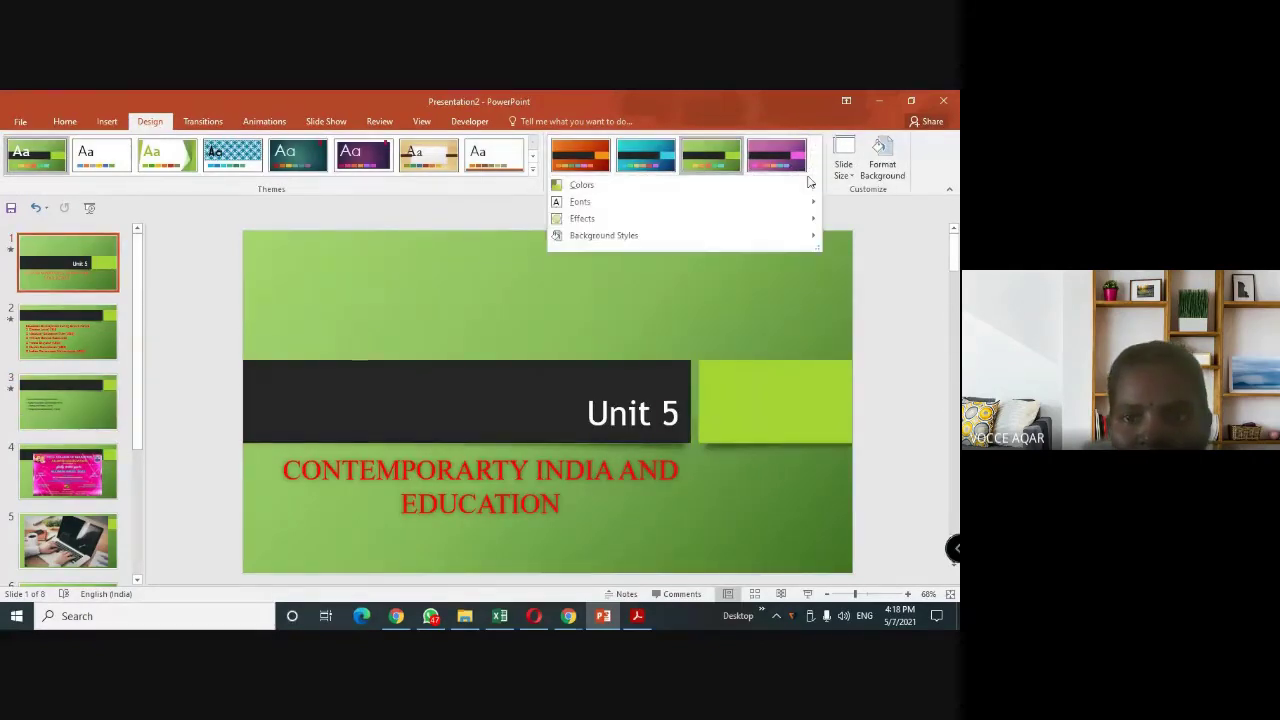
mouse_move(627, 187)
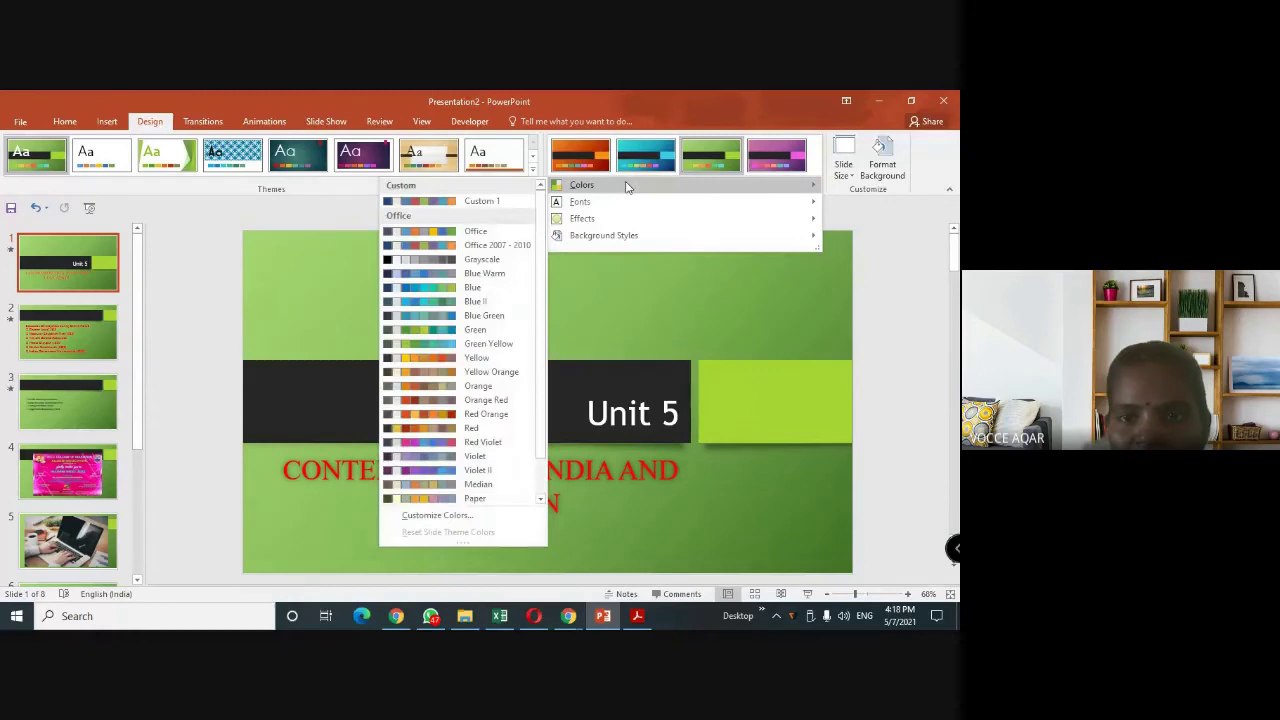
left_click(645, 277)
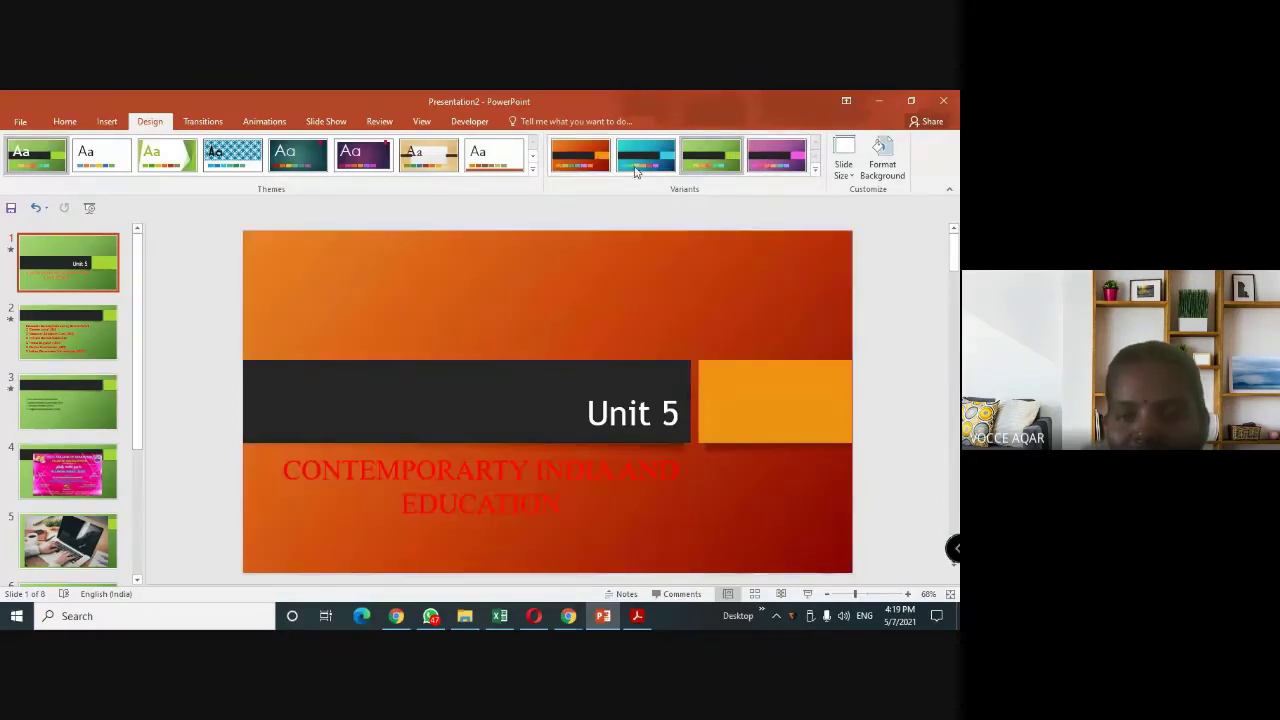
left_click(815, 170)
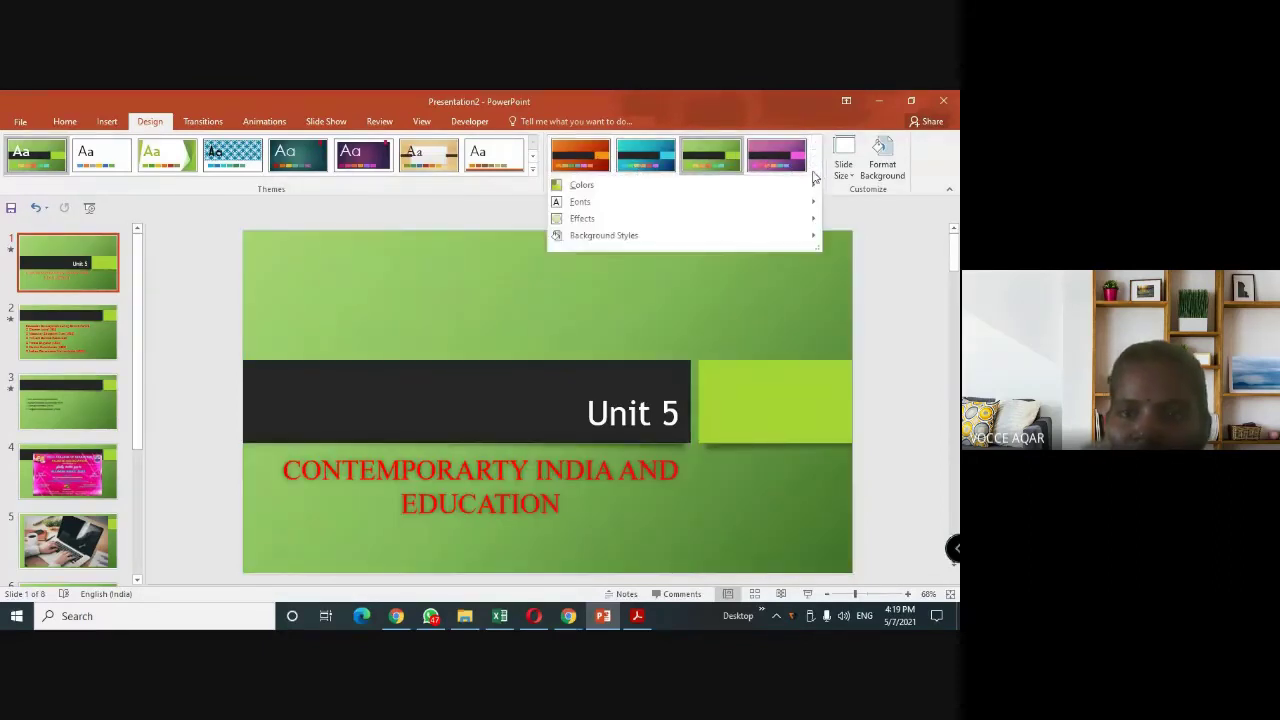
mouse_move(676, 190)
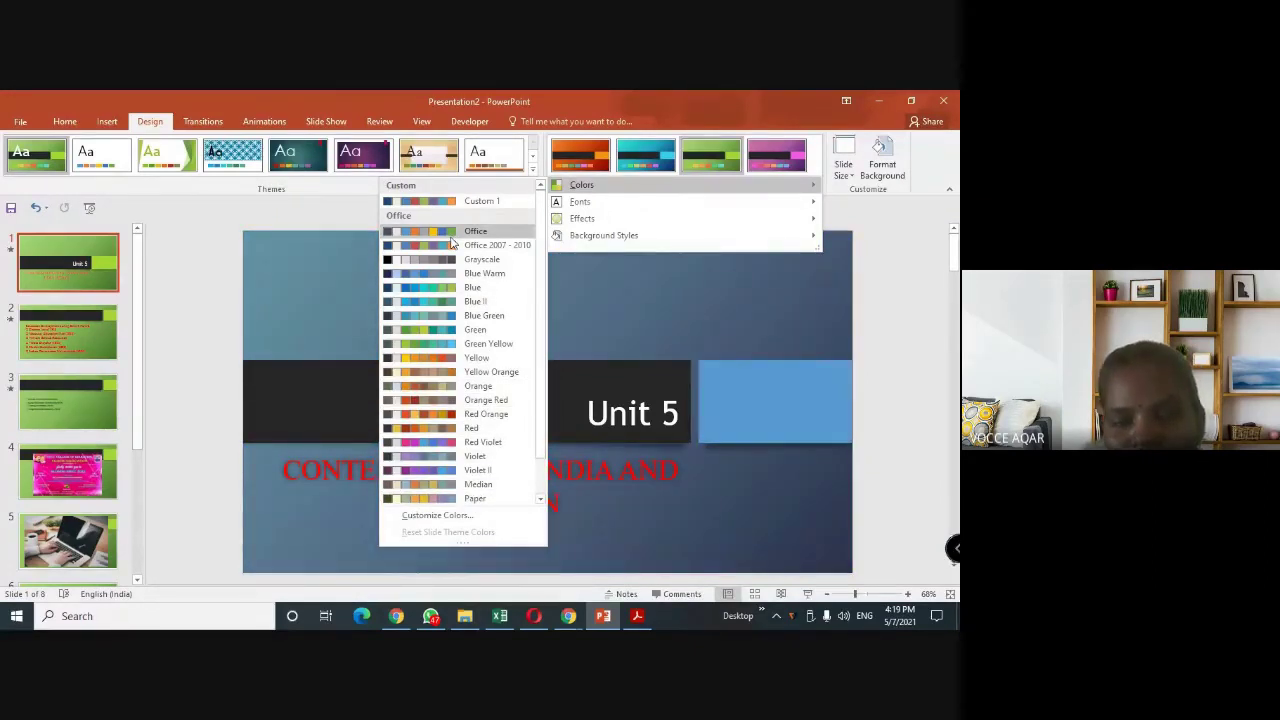
mouse_move(582, 218)
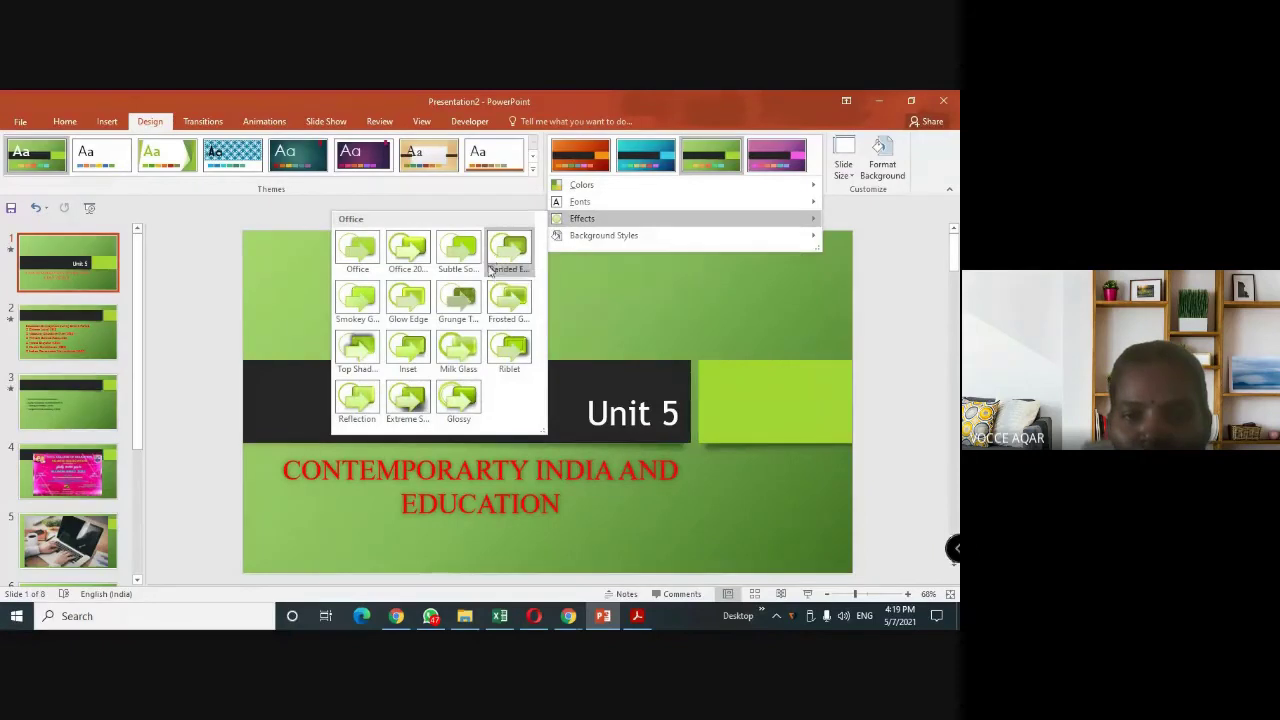
left_click(358, 405)
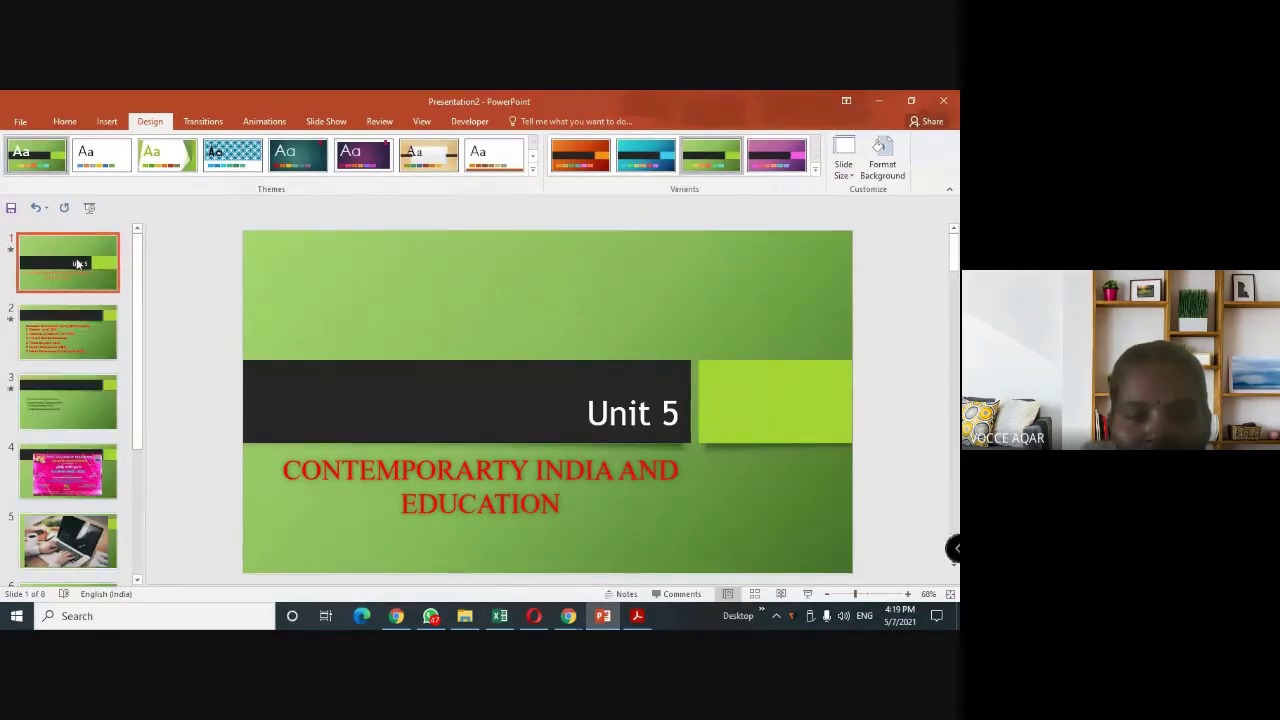
left_click(532, 170)
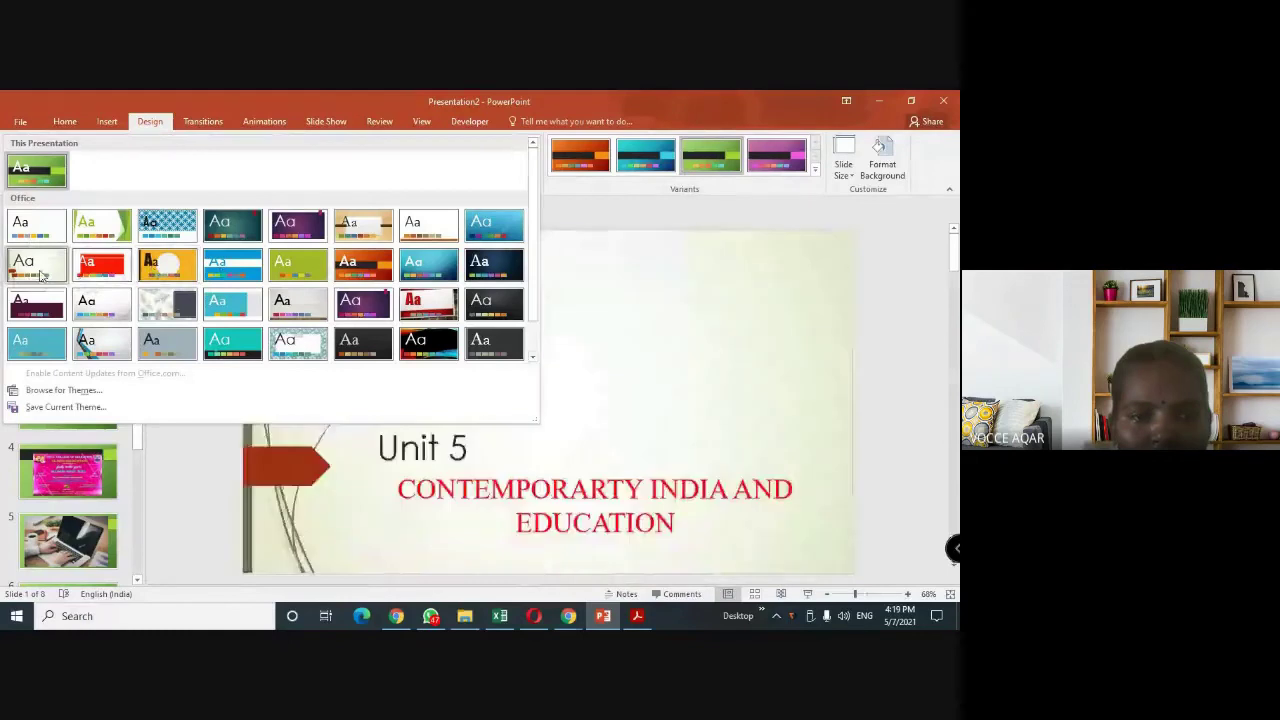
left_click(84, 486)
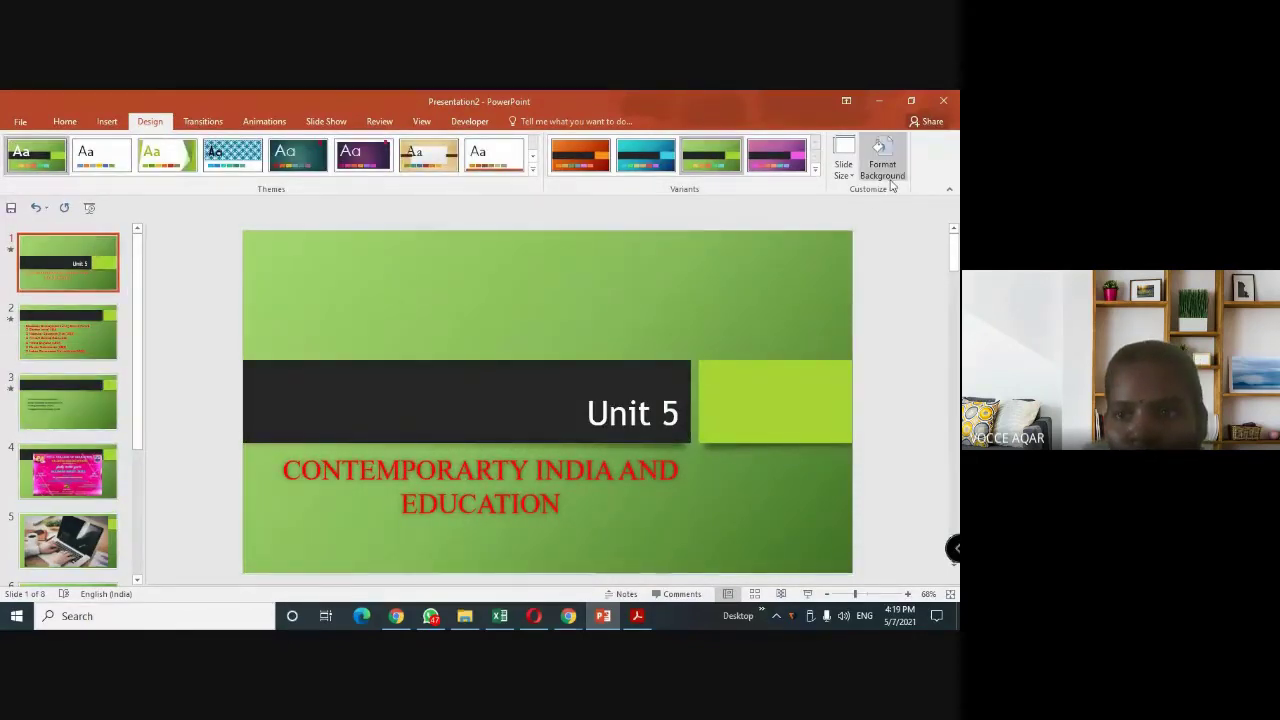
Browse the ribbon layouts and slide thumbnails down to slide 8, the audio slide.
left_click(64, 121)
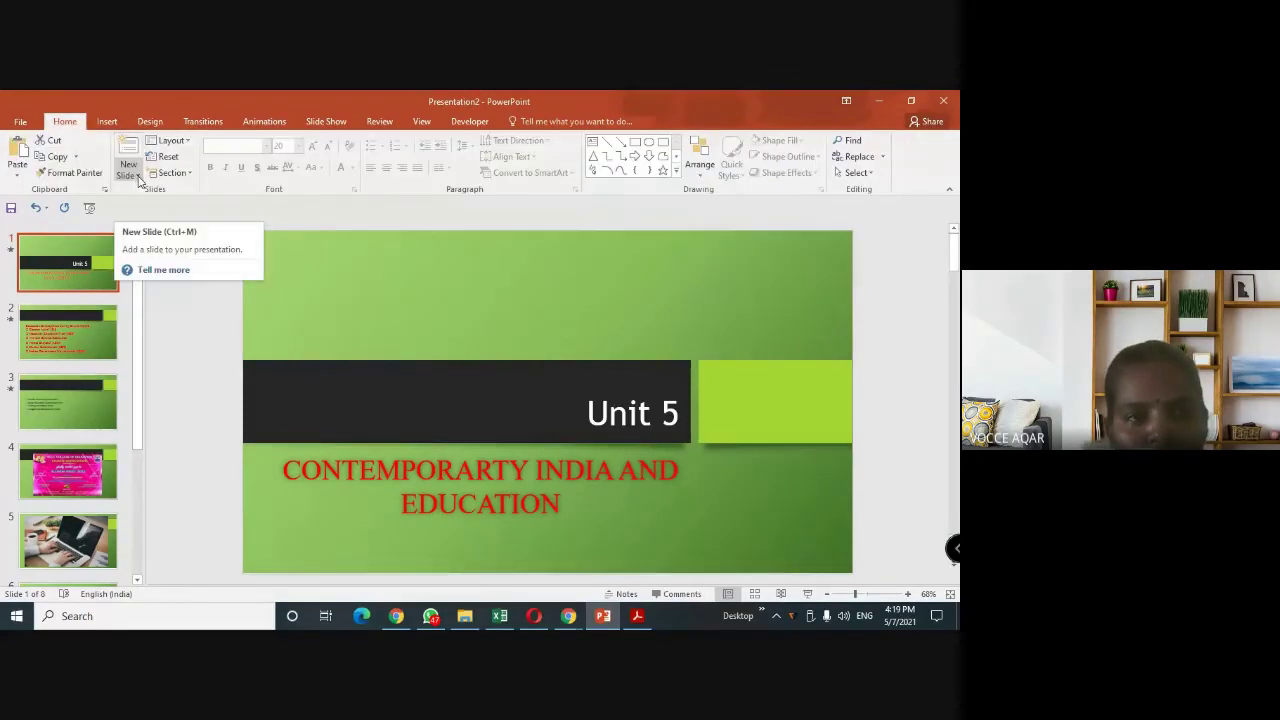
left_click(132, 174)
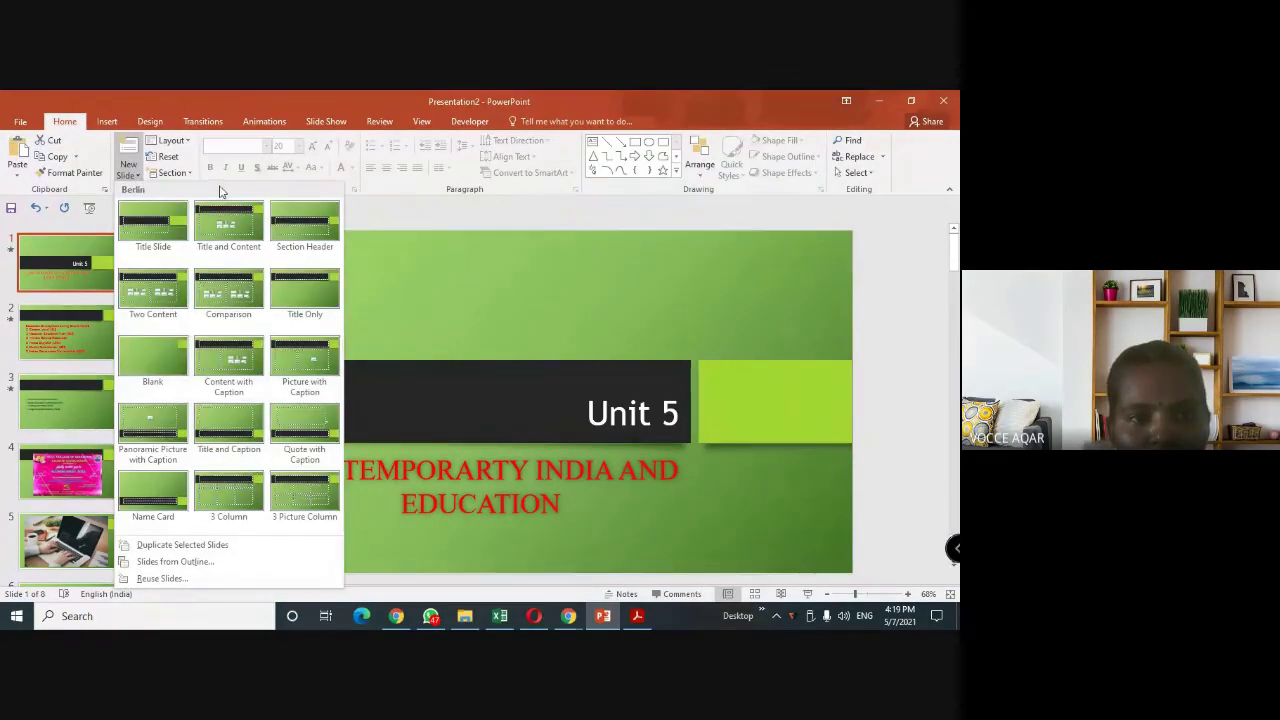
left_click(110, 121)
left_click(62, 337)
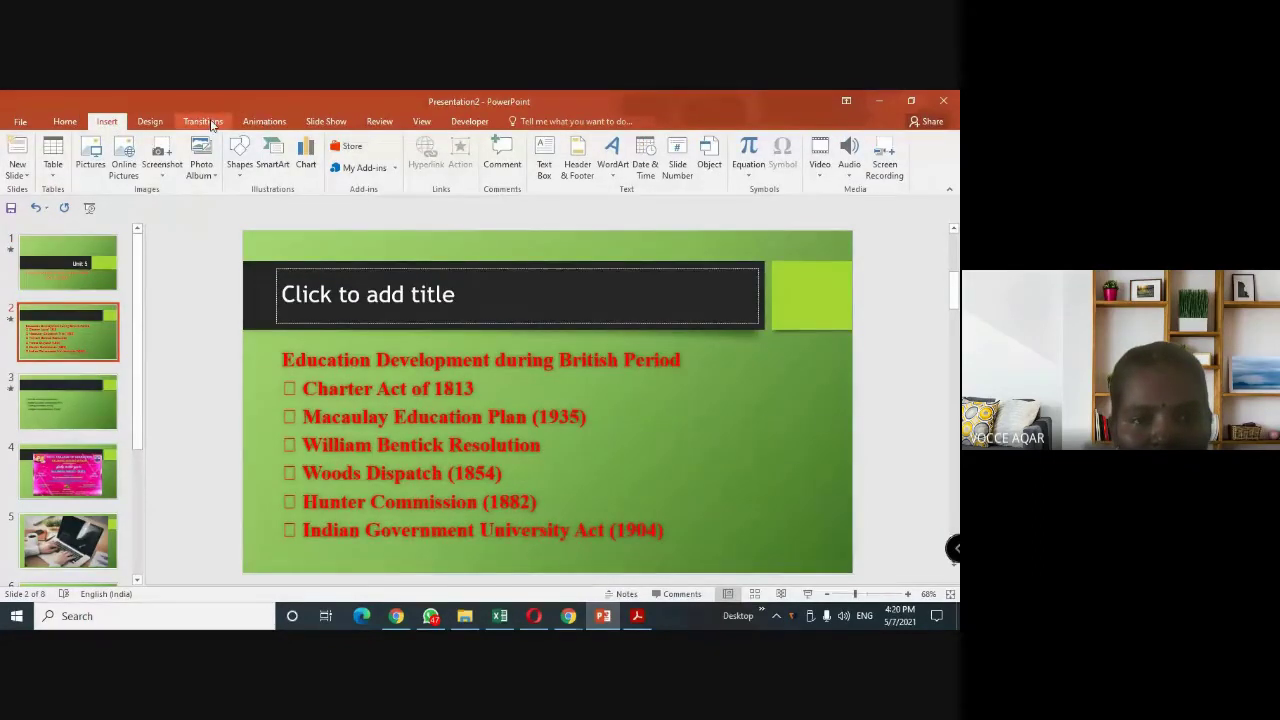
left_click(71, 484)
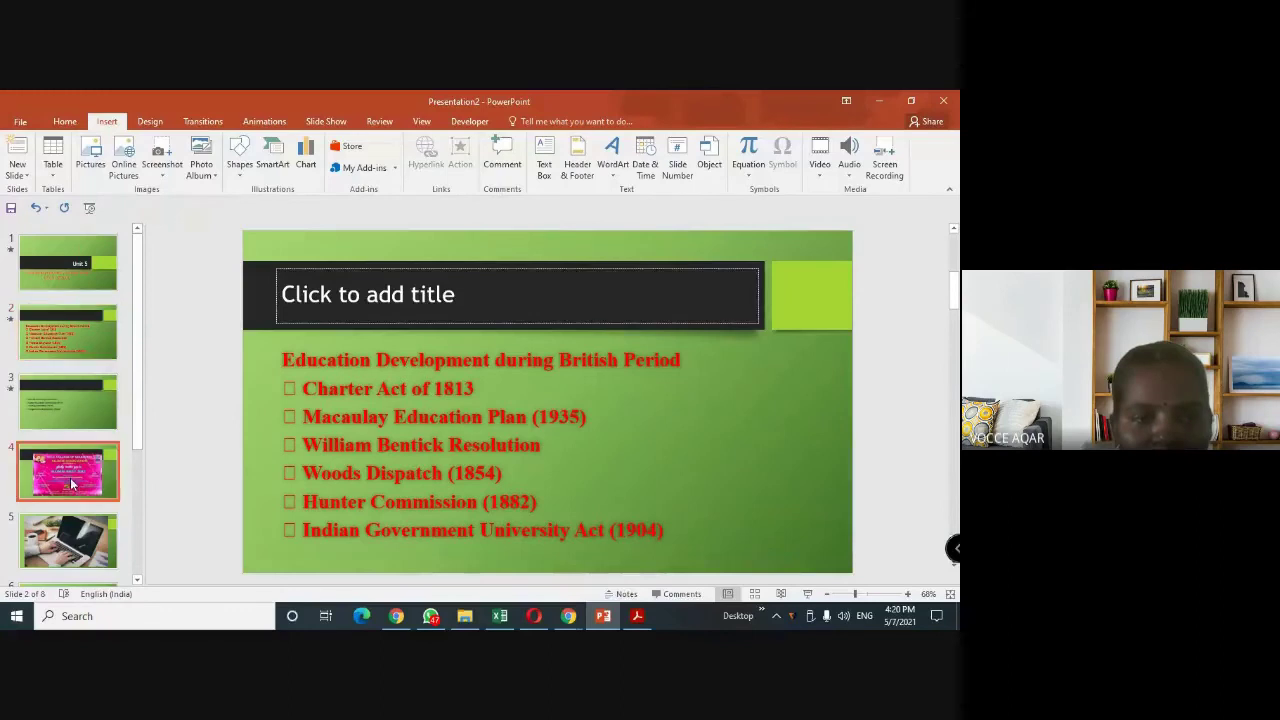
scroll(65, 510, "down", 3)
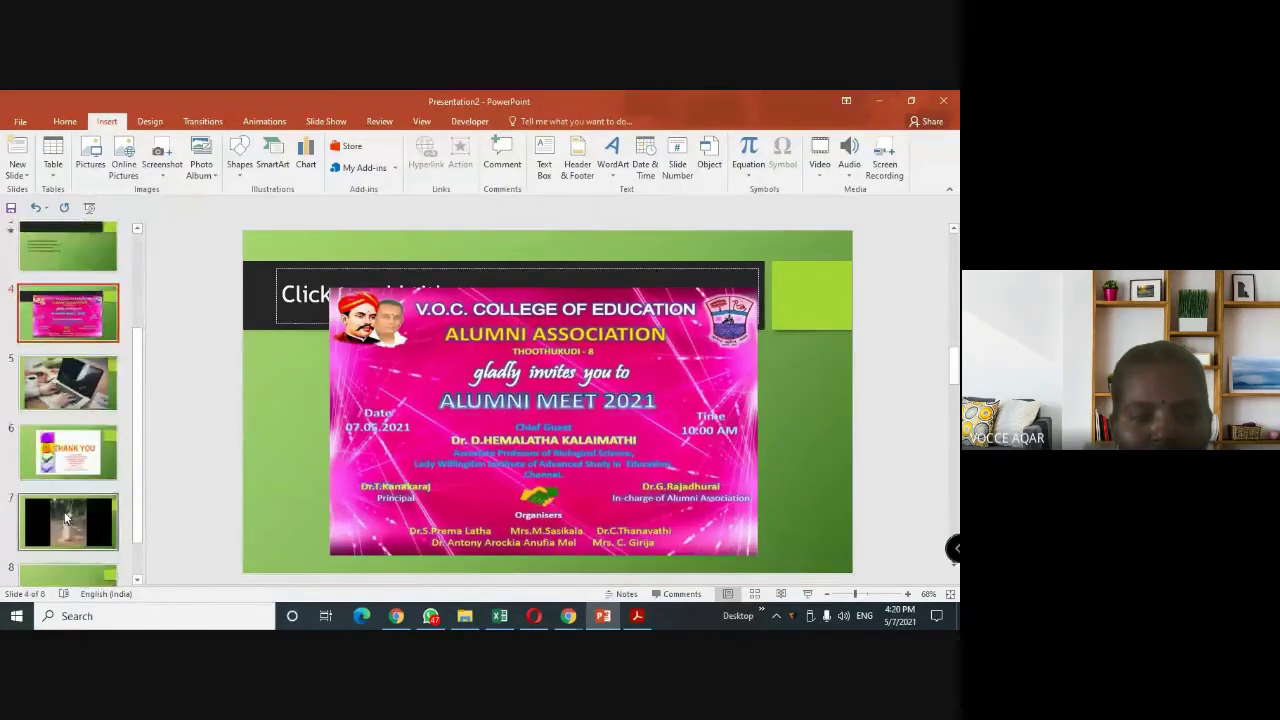
left_click(66, 517)
scroll(66, 517, "down", 1)
left_click(67, 545)
Insert a new blank slide 9 after slide 8 from the Home tab.
left_click(819, 160)
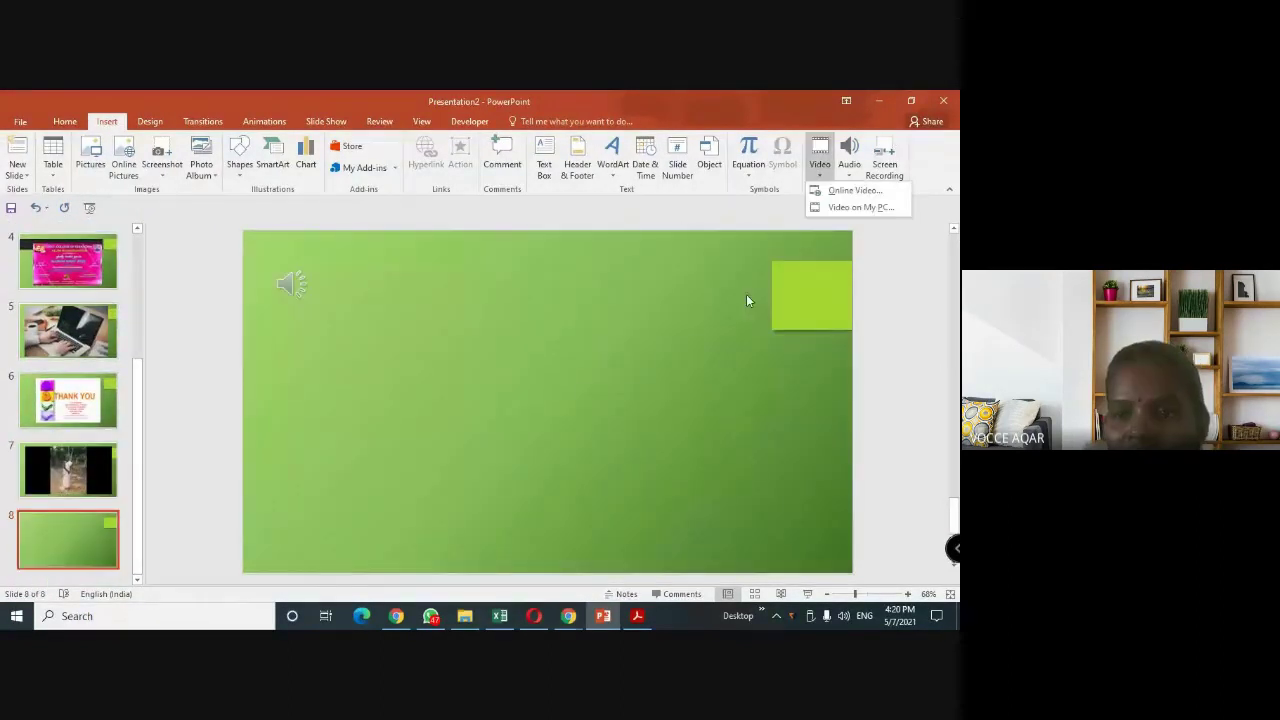
left_click(63, 121)
left_click(128, 152)
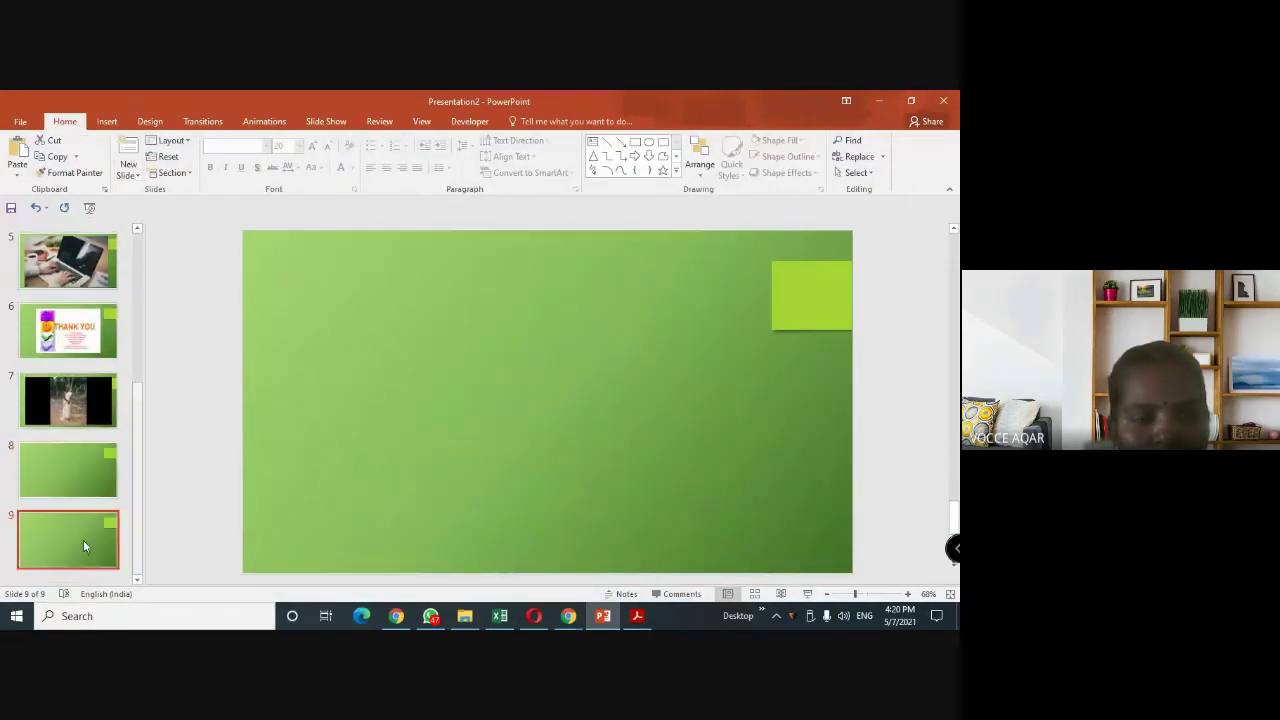
left_click(67, 470)
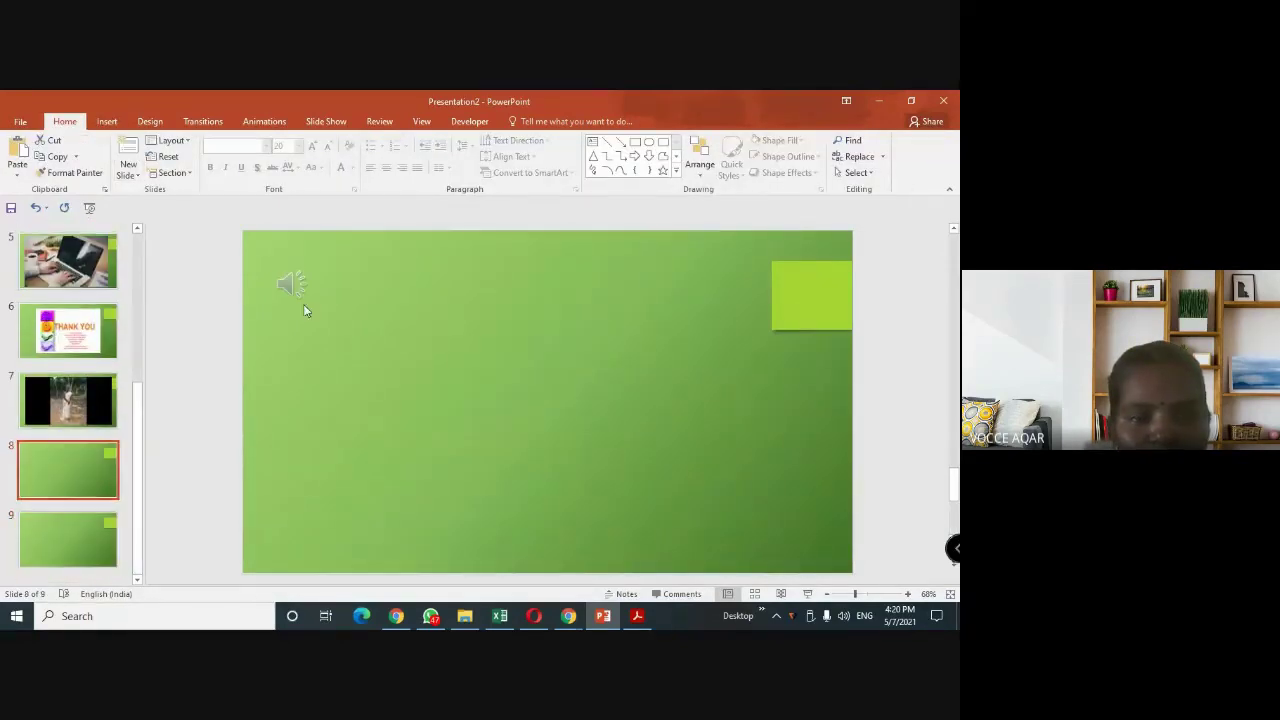
left_click(89, 543)
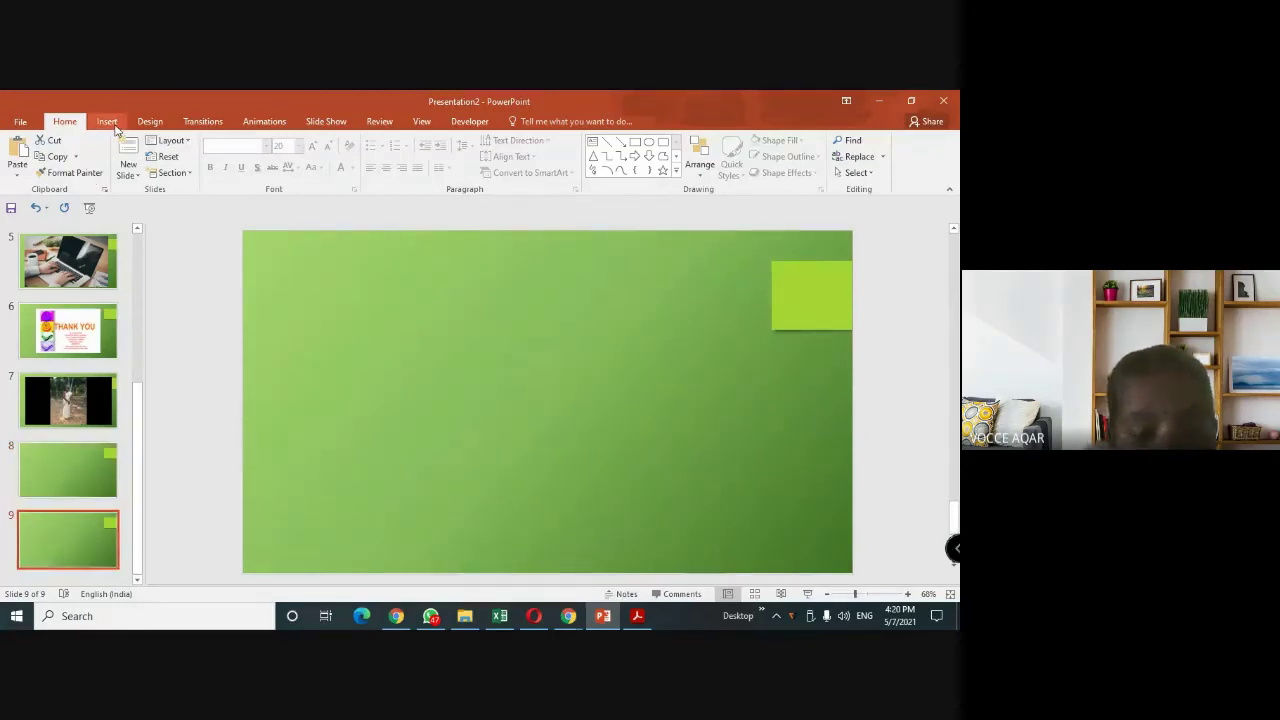
Select slide 2, the education acts list, and start an Insert > Screen Recording.
scroll(81, 338, "up", 2)
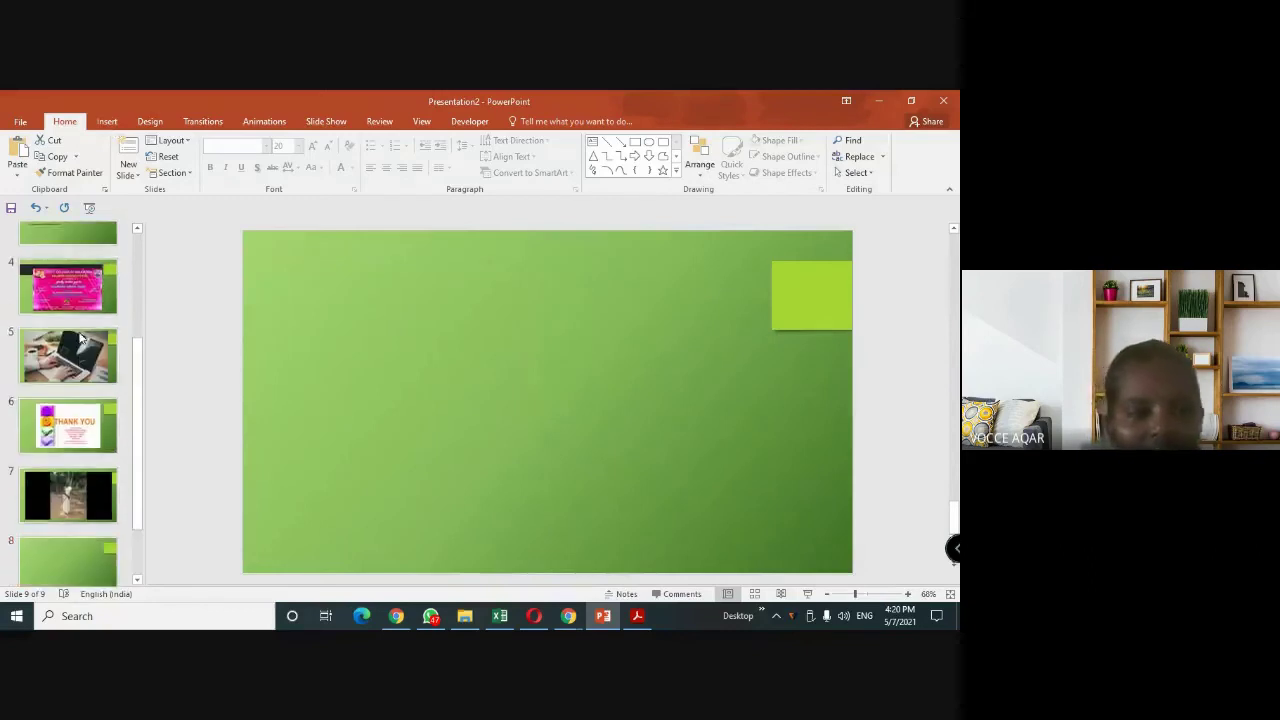
scroll(81, 338, "up", 3)
scroll(81, 338, "up", 1)
left_click(80, 334)
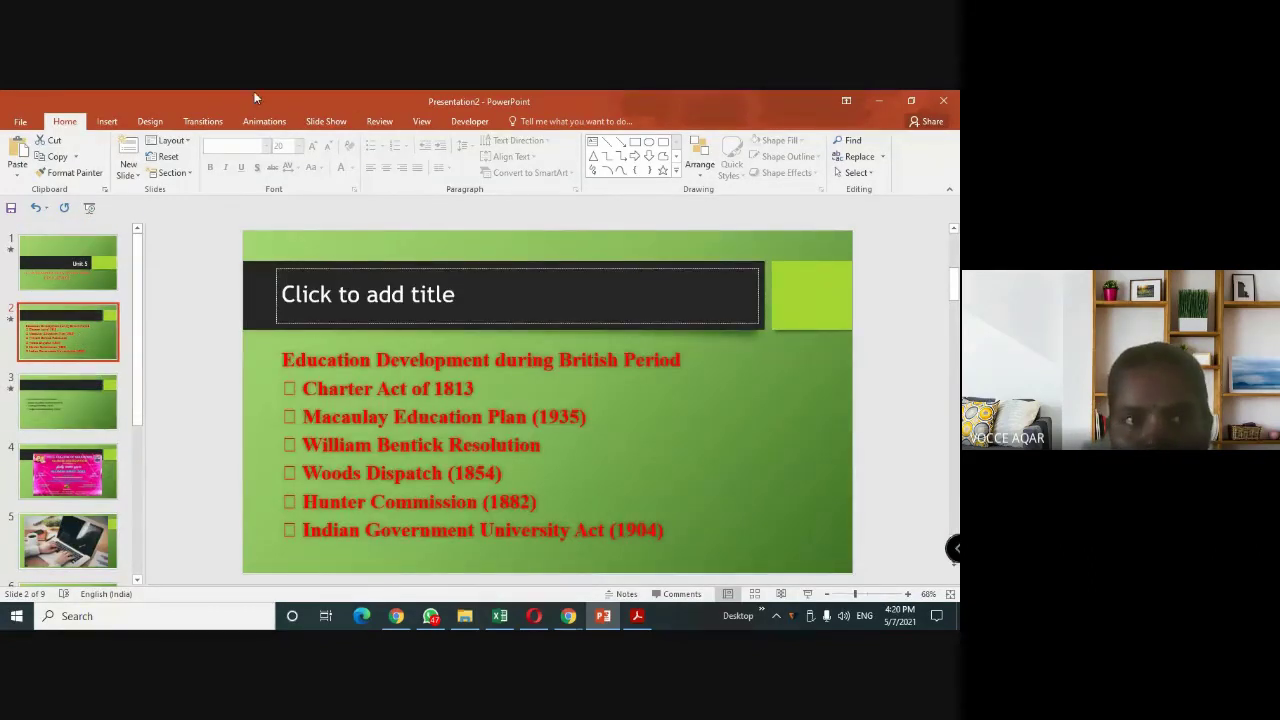
left_click(122, 121)
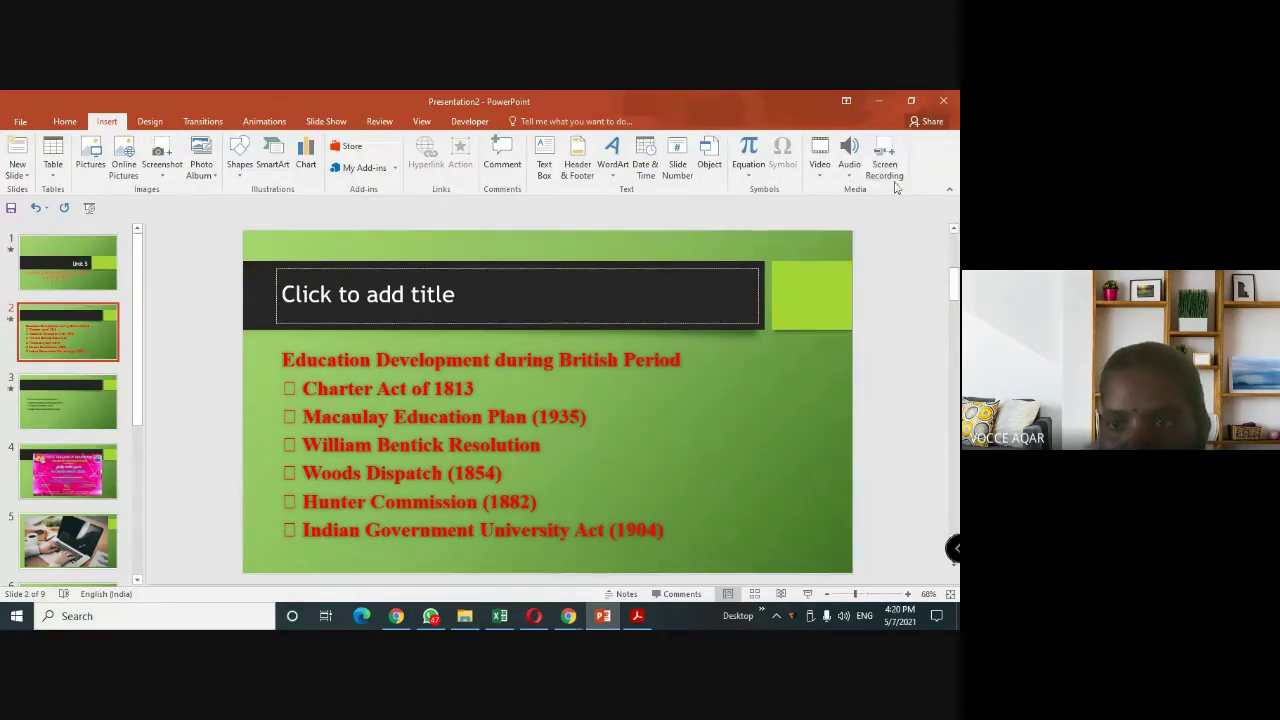
left_click(893, 158)
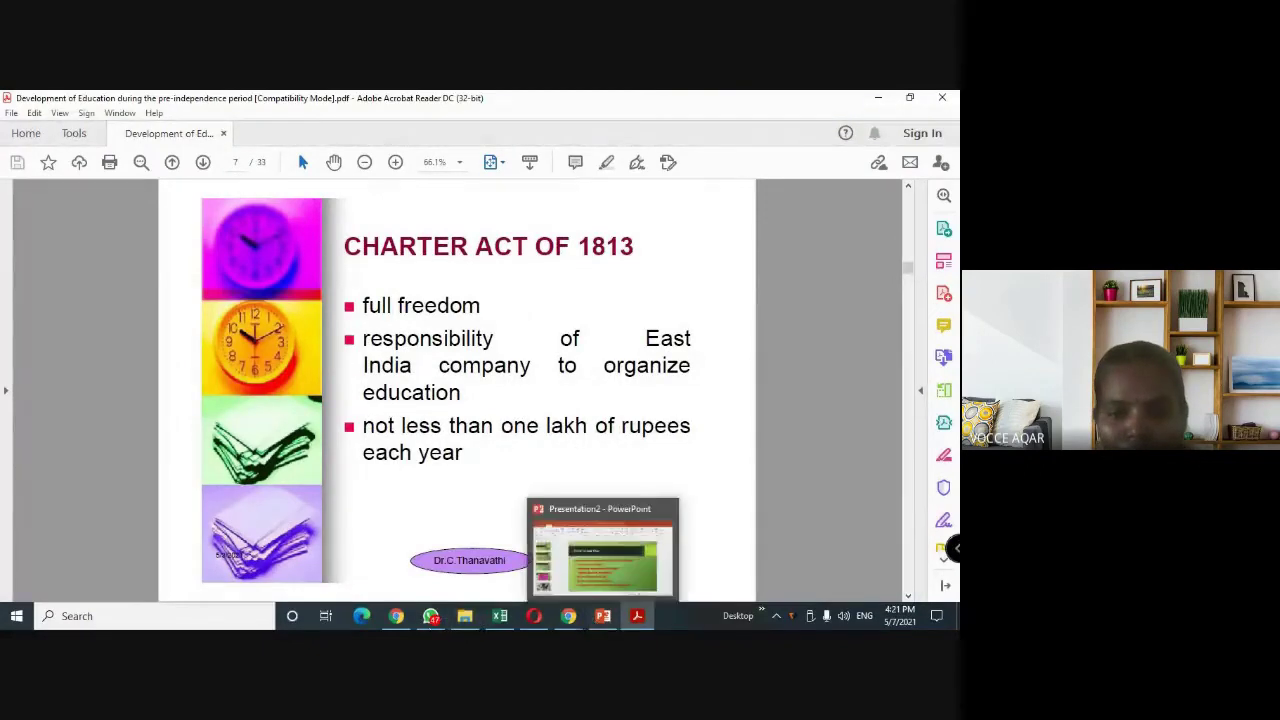
Record the whole PDF page with audio toggled, from Charter Act of 1813 to the Anglicists–Orientalists page.
mouse_move(394, 620)
left_click(603, 616)
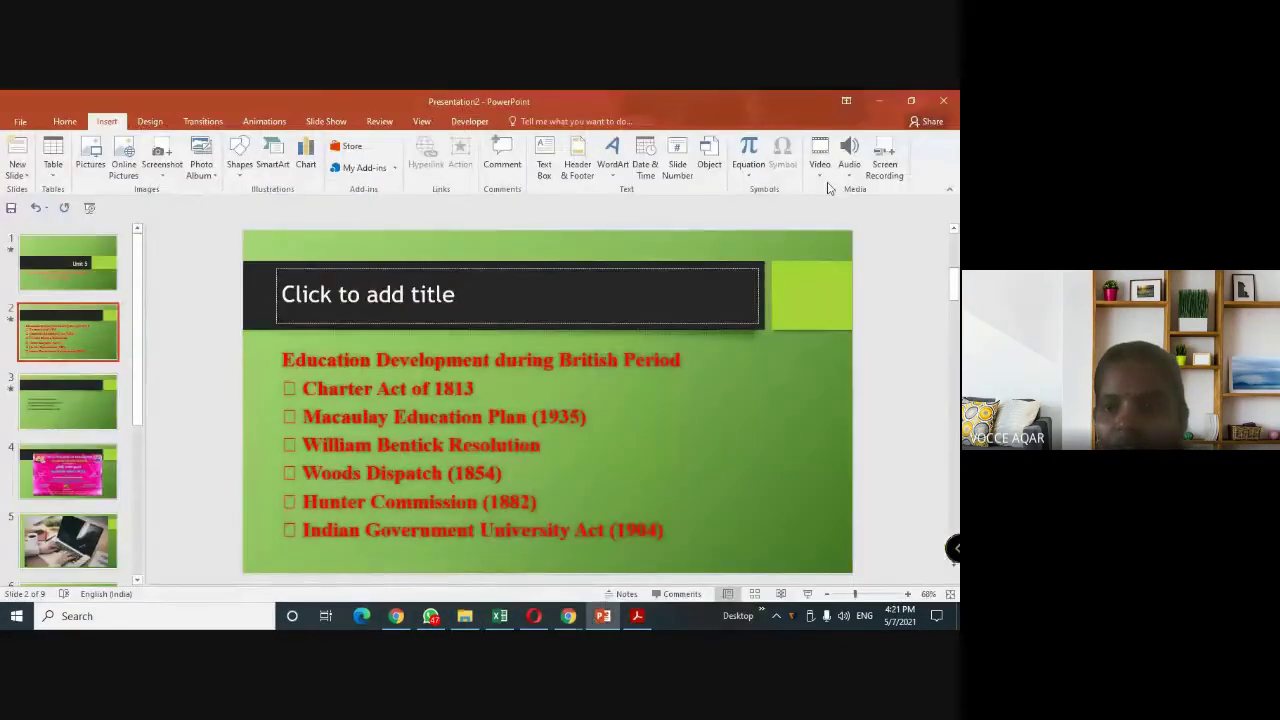
left_click(884, 165)
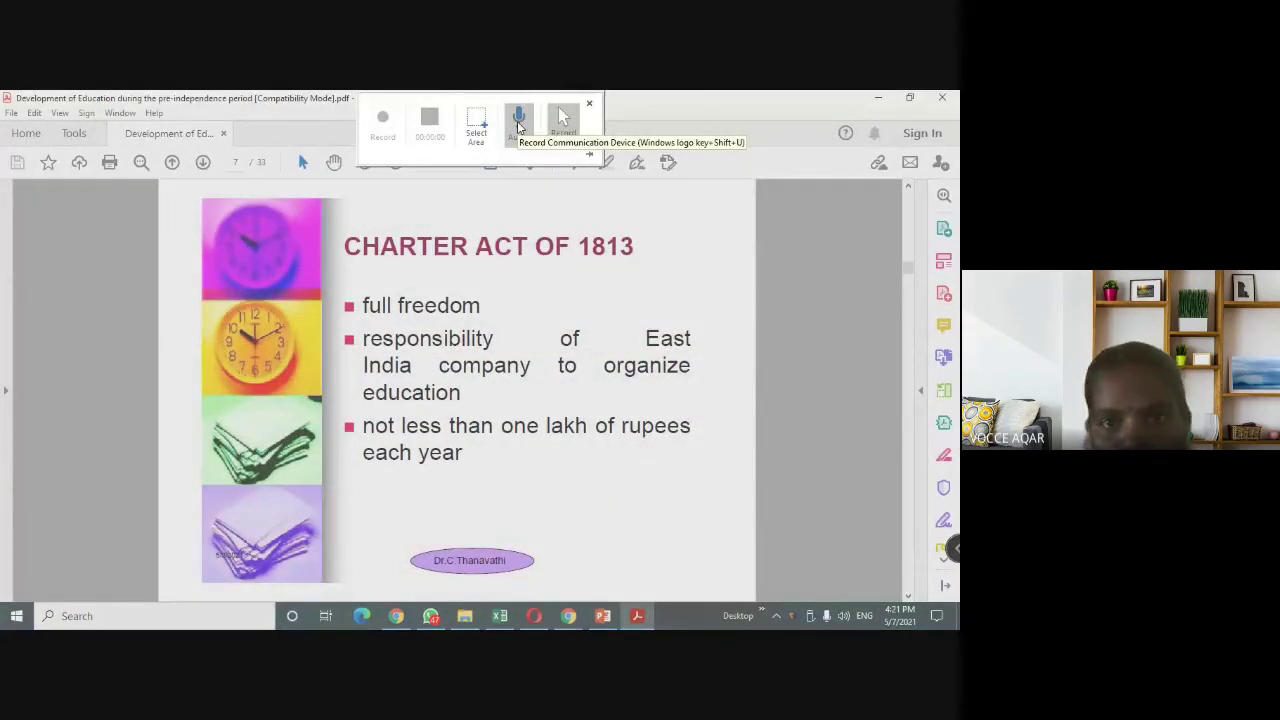
left_click(519, 125)
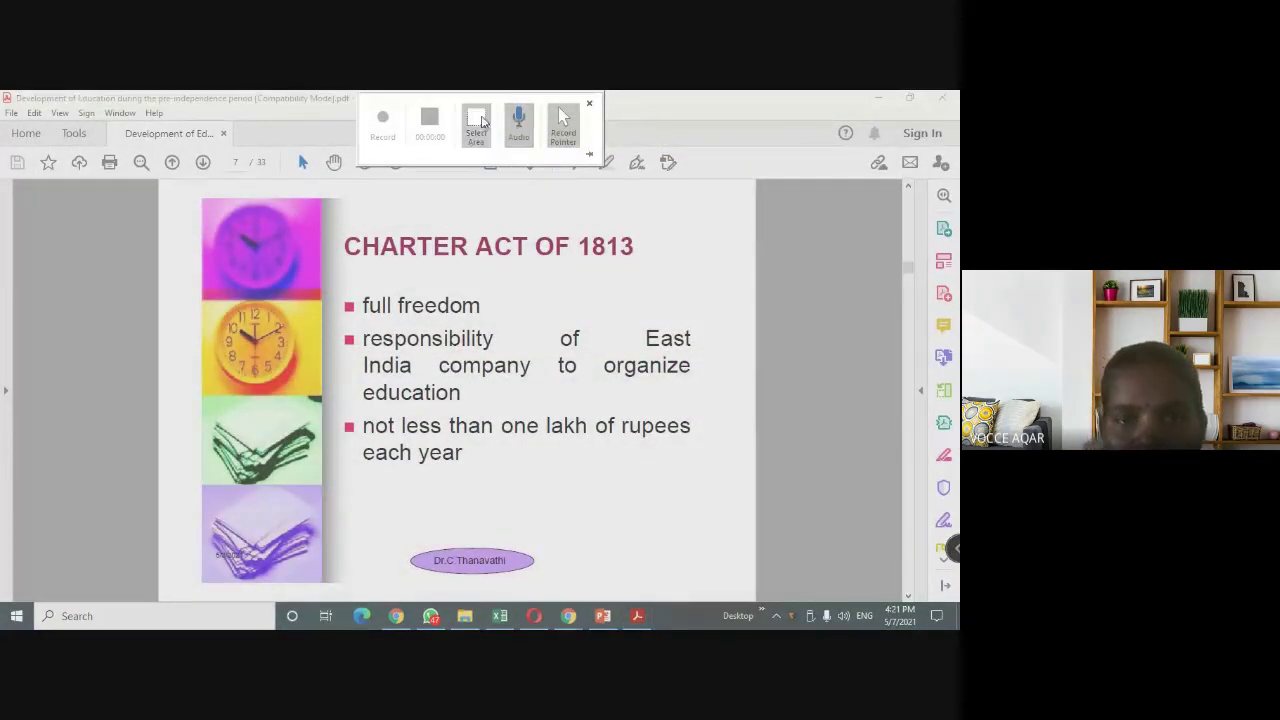
left_click_drag(187, 198, 747, 583)
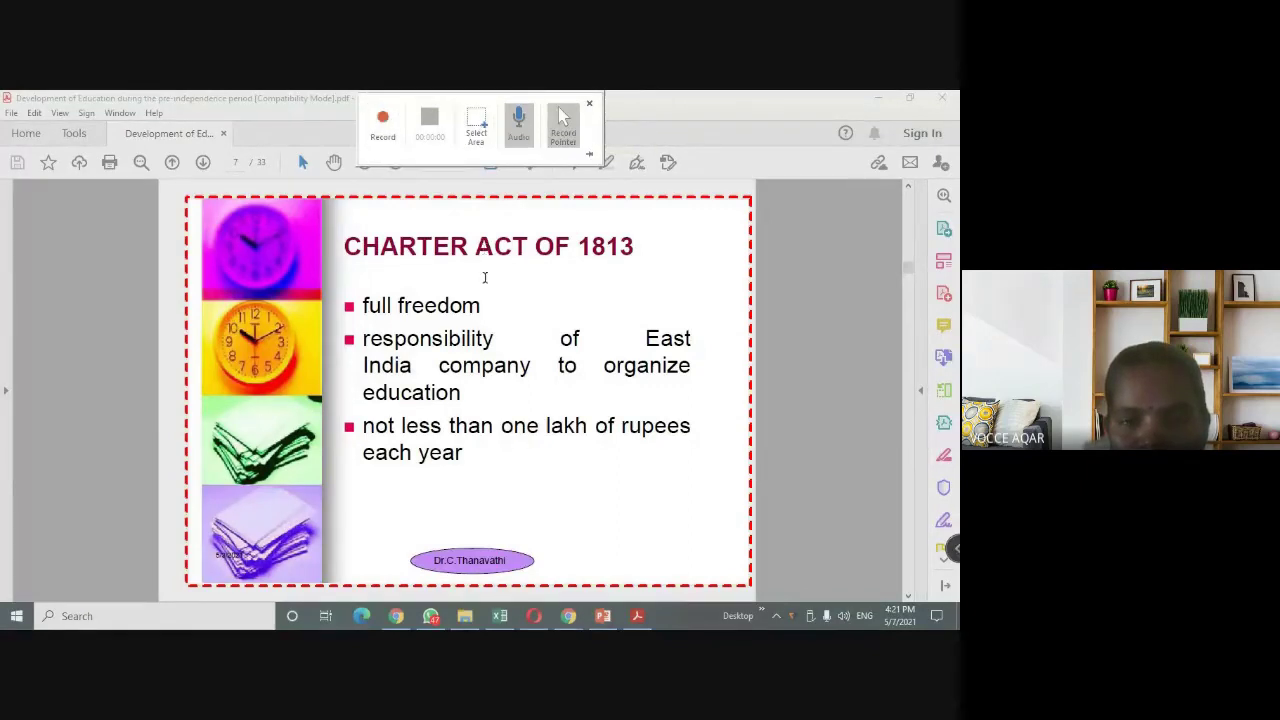
left_click(392, 106)
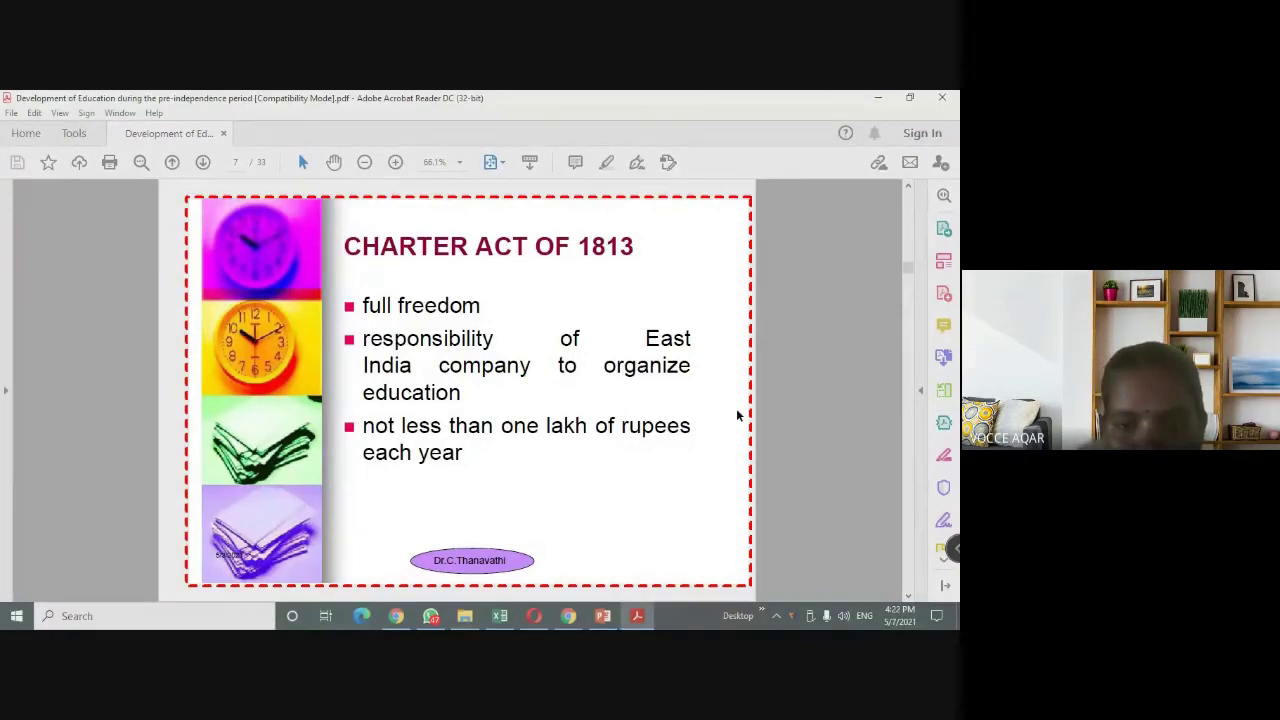
key("Right")
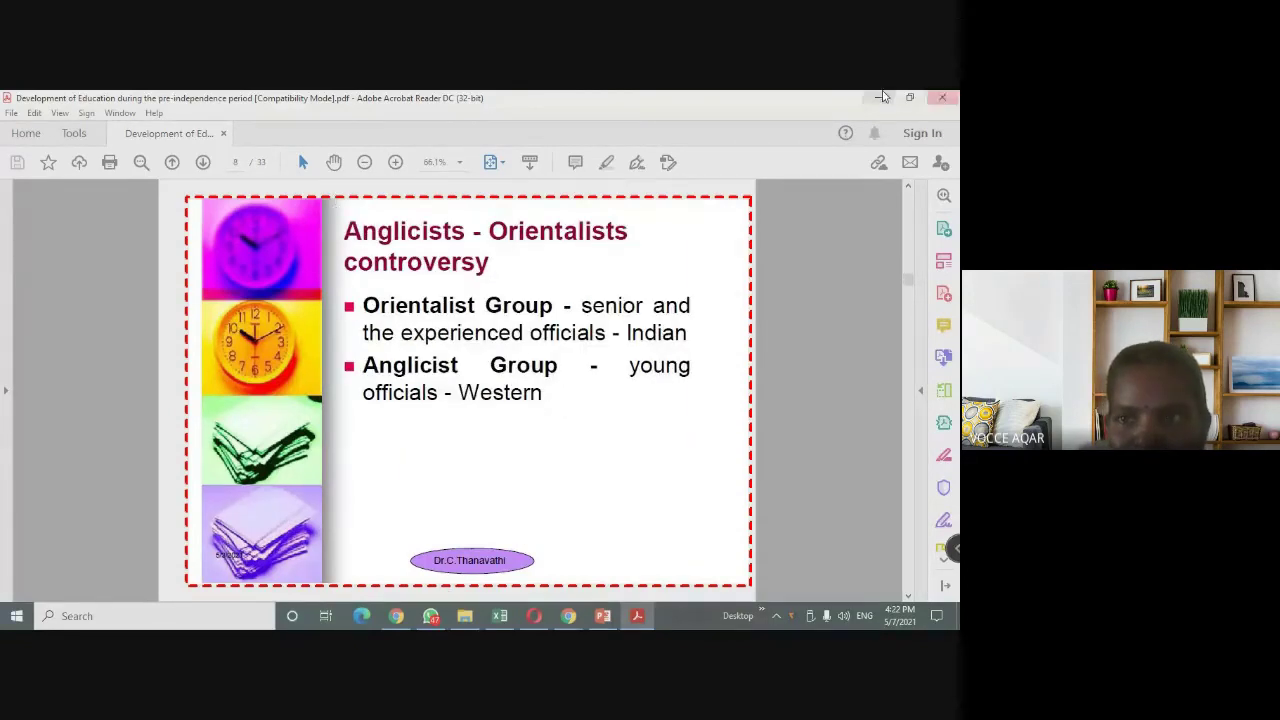
Stop the screen recording so the clip is embedded on slide 2.
left_click(877, 98)
mouse_move(490, 105)
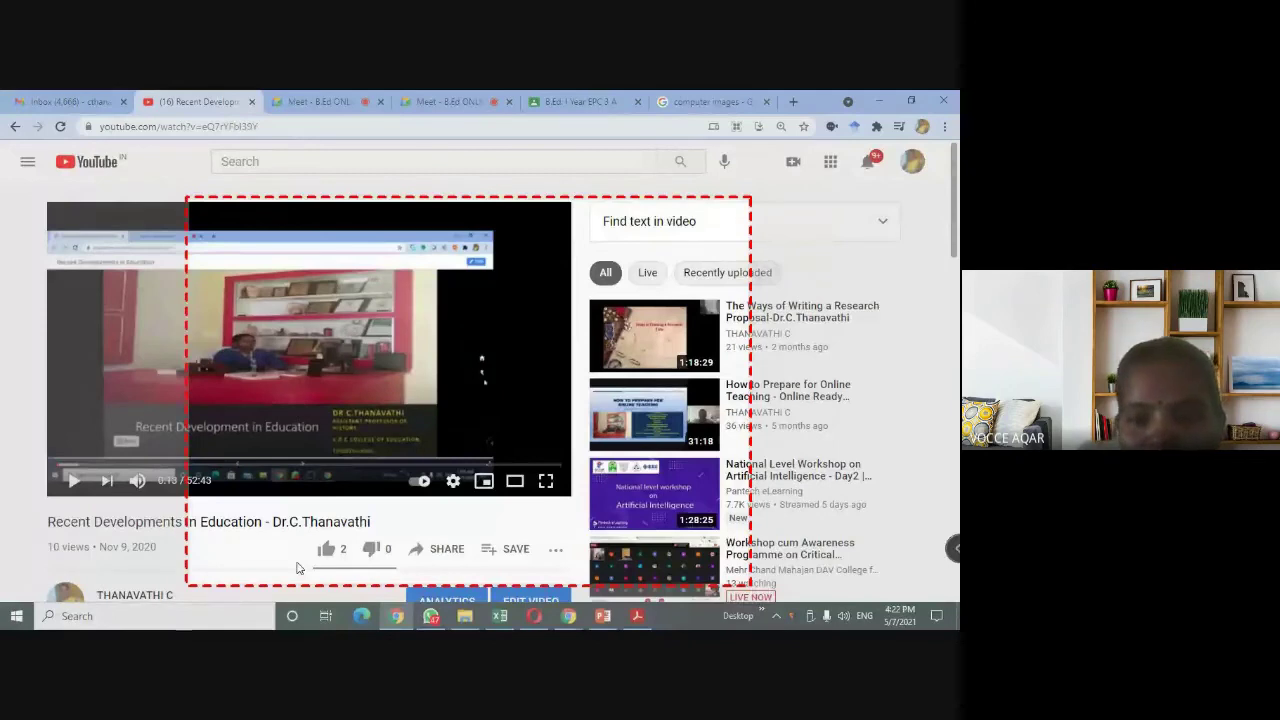
mouse_move(487, 146)
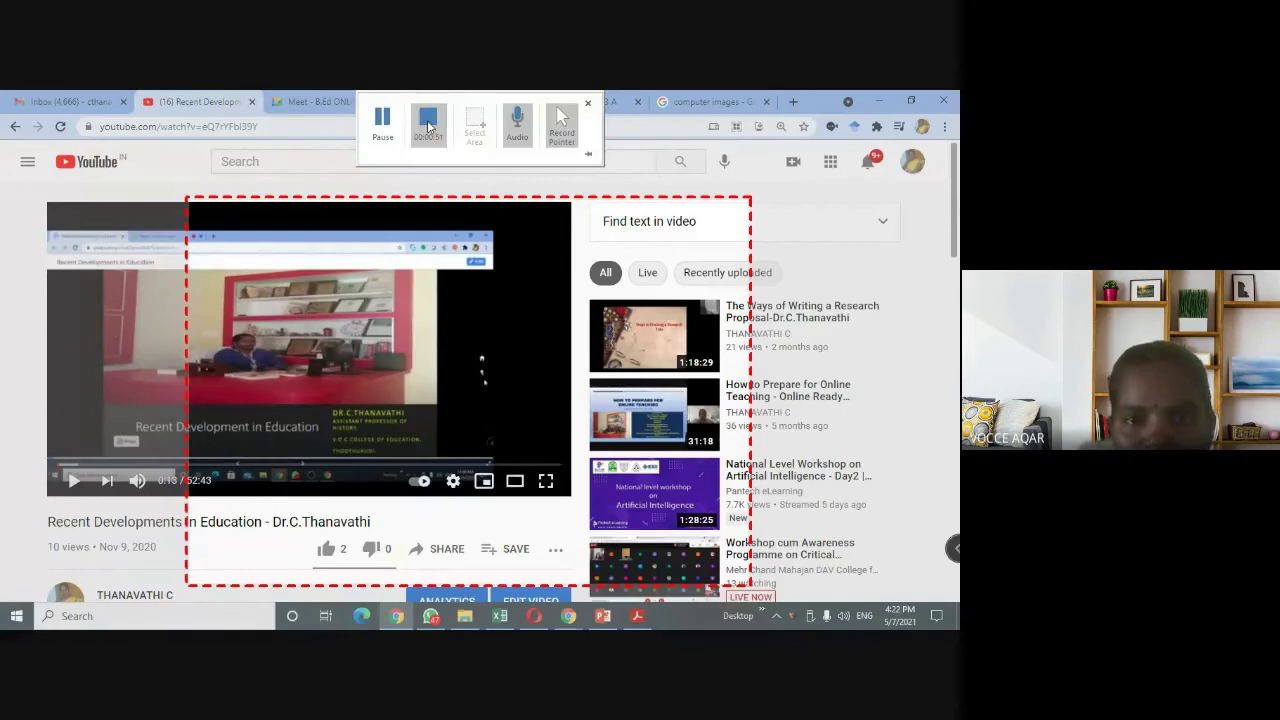
left_click(431, 124)
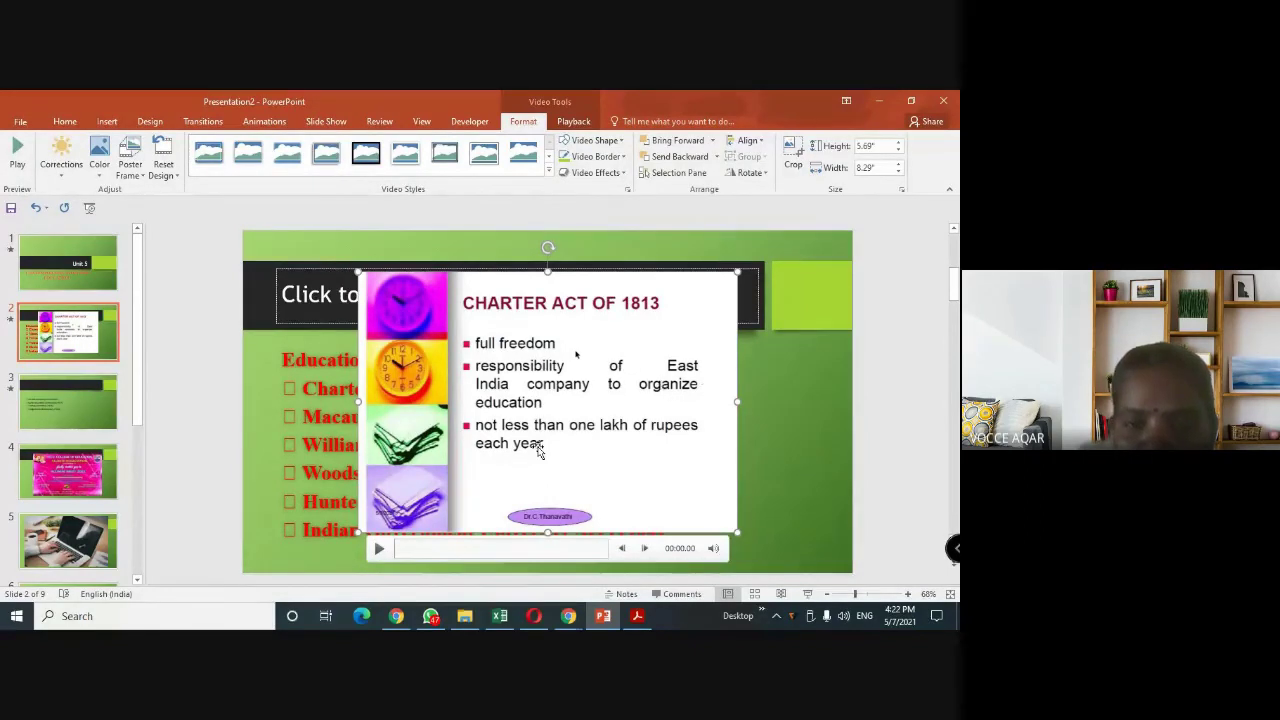
Preview the slide 2 recording, seeking to about 00:38 and 00:48, pausing at 00:52, then view slide 4.
left_click(380, 553)
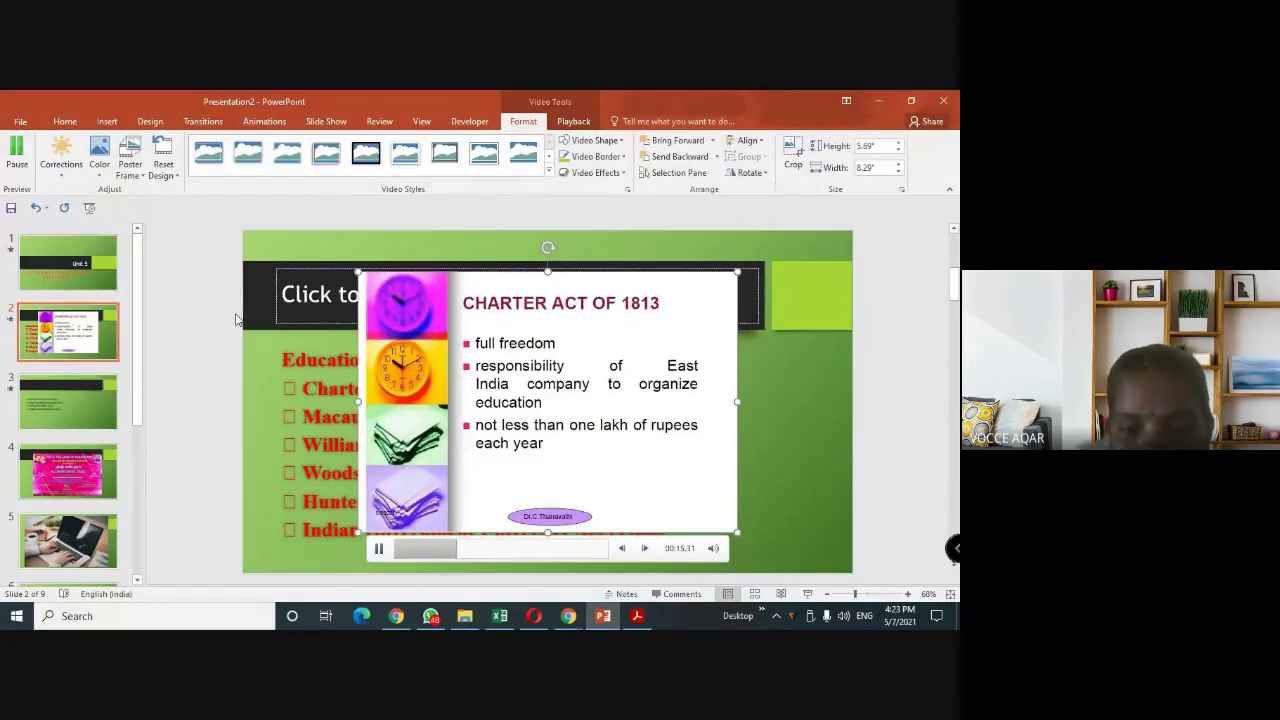
left_click(379, 552)
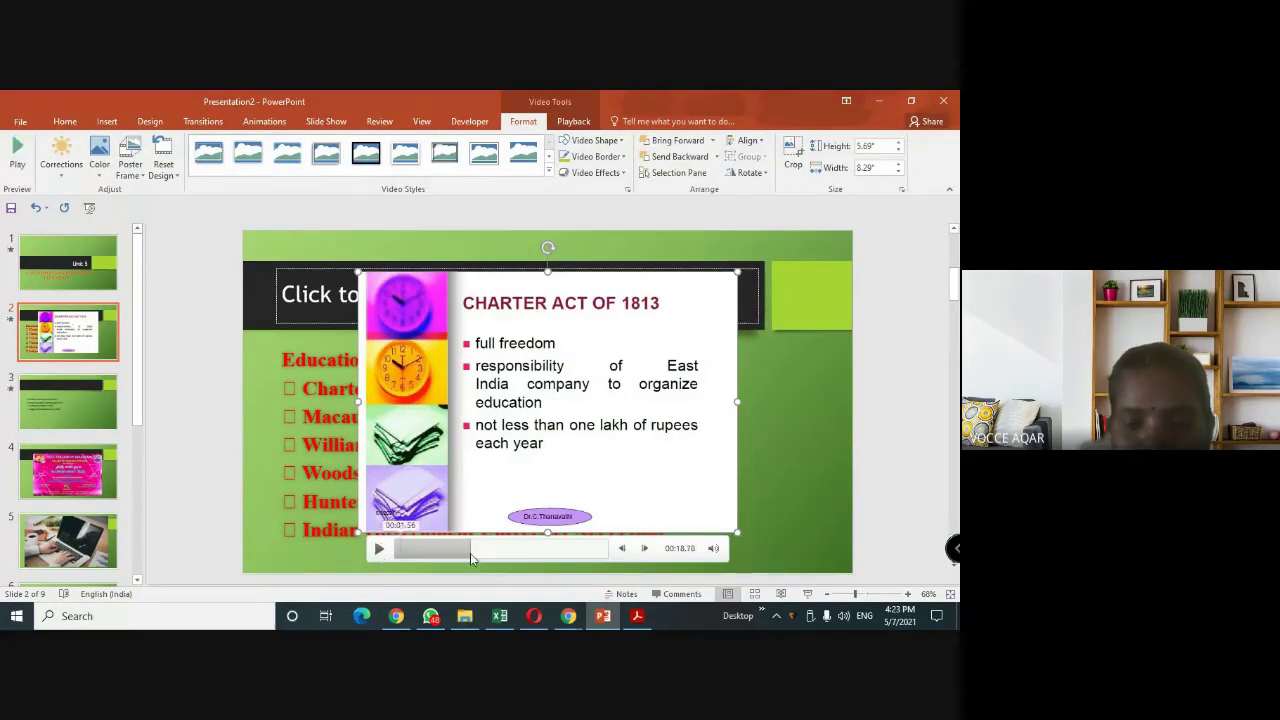
left_click(548, 550)
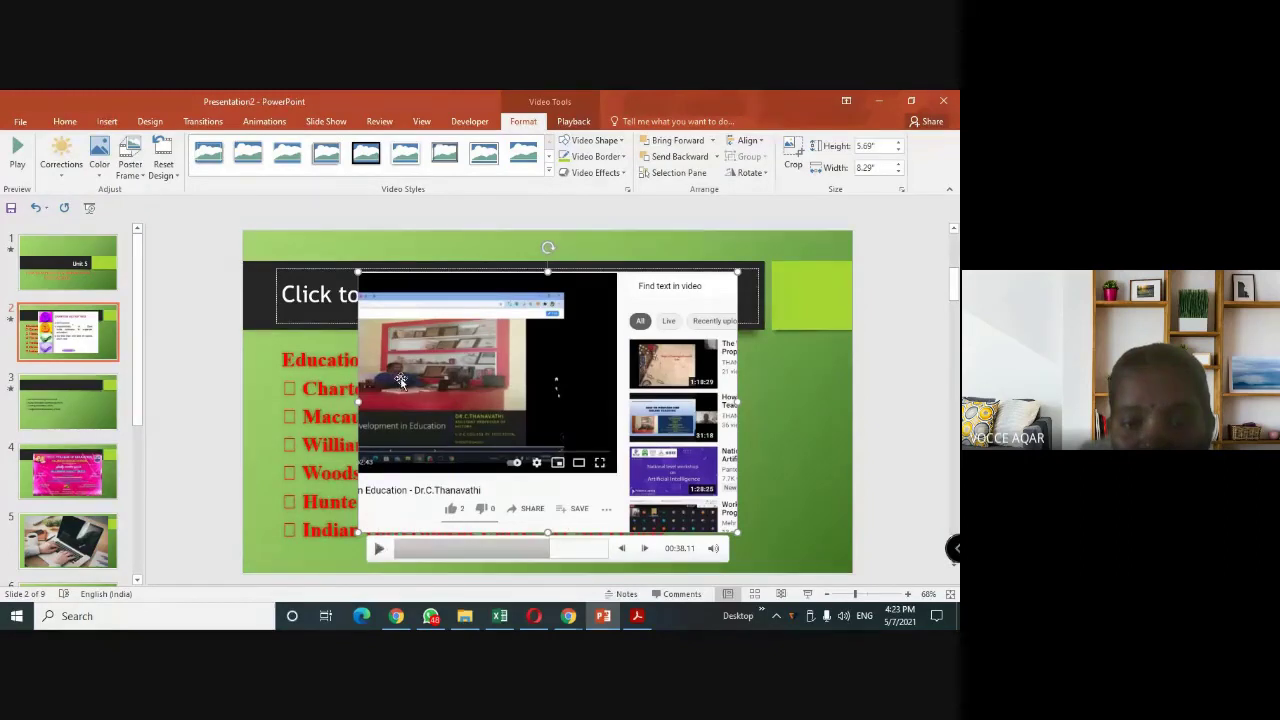
left_click(379, 548)
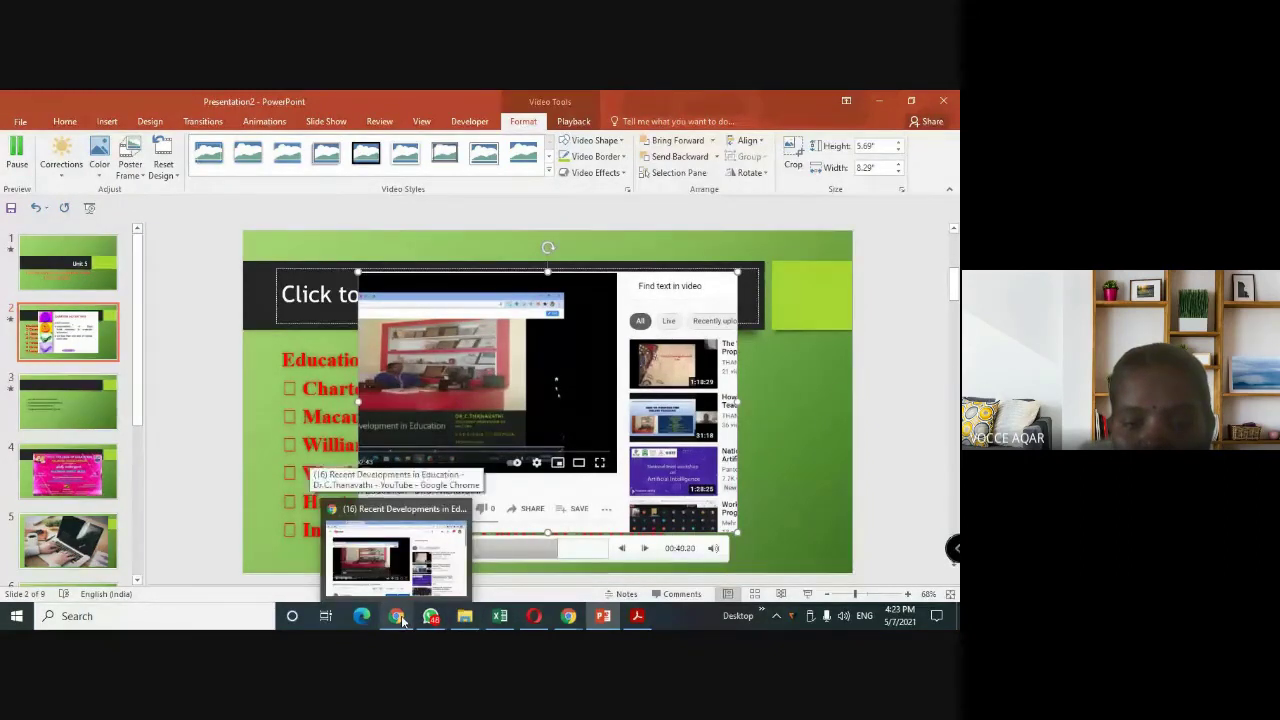
left_click(590, 551)
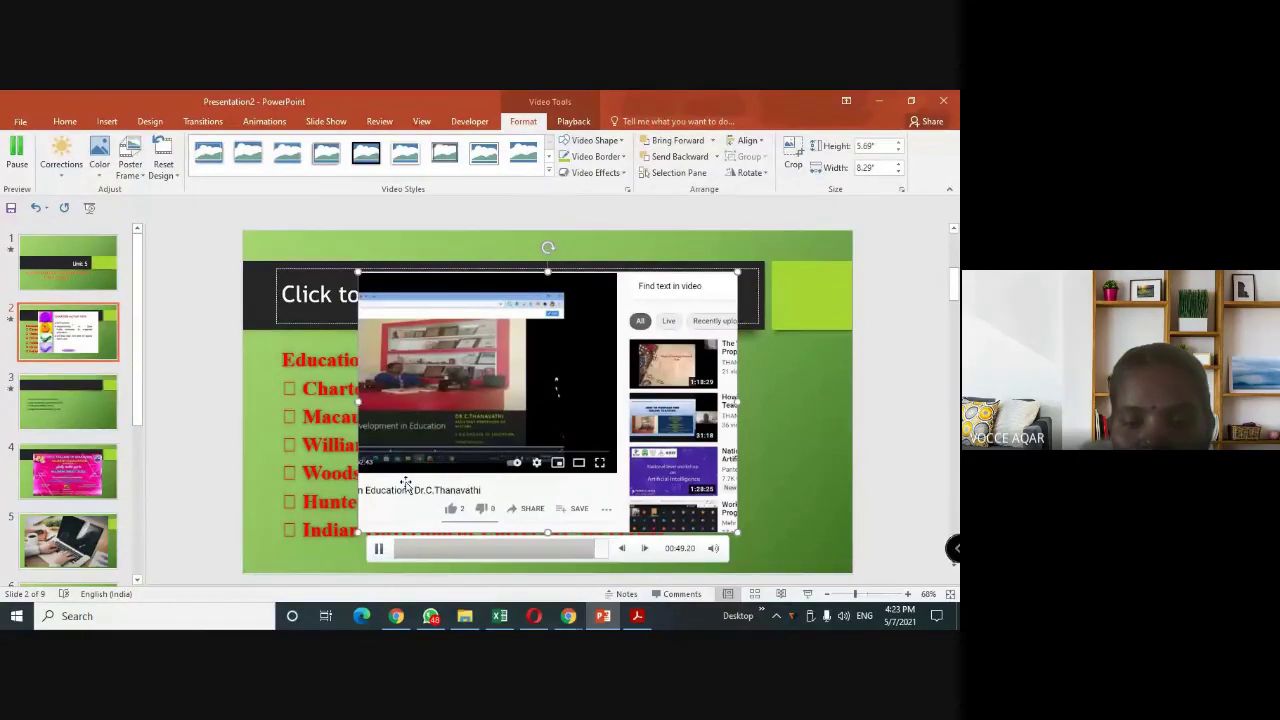
left_click(380, 551)
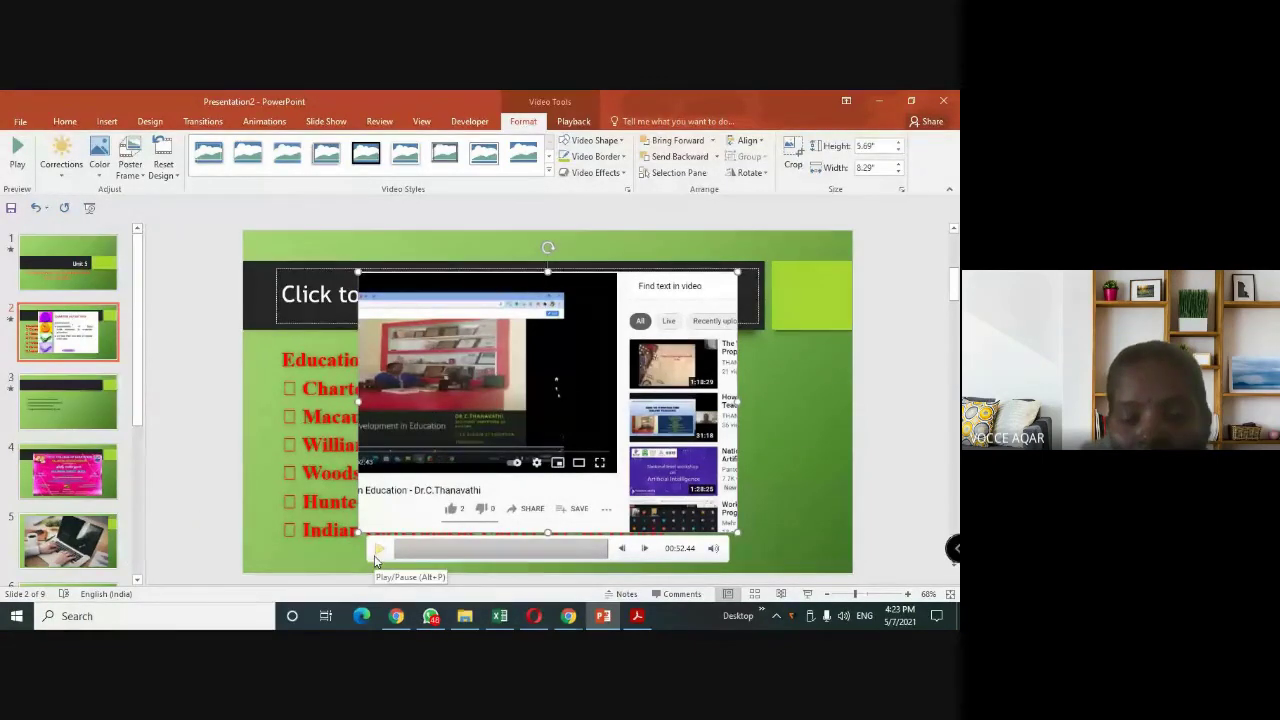
left_click(398, 622)
left_click(68, 472)
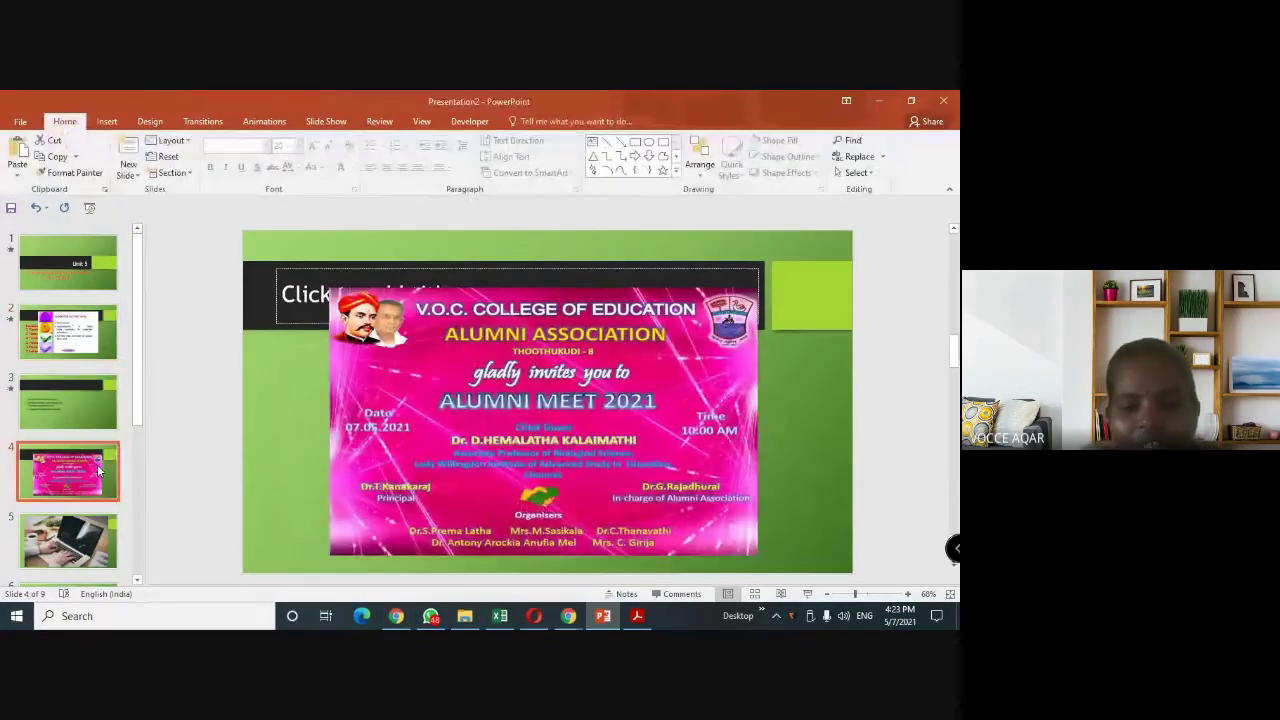
Jump to slide 1, glance at the Google Meet class window, and switch back to PowerPoint.
key("Home")
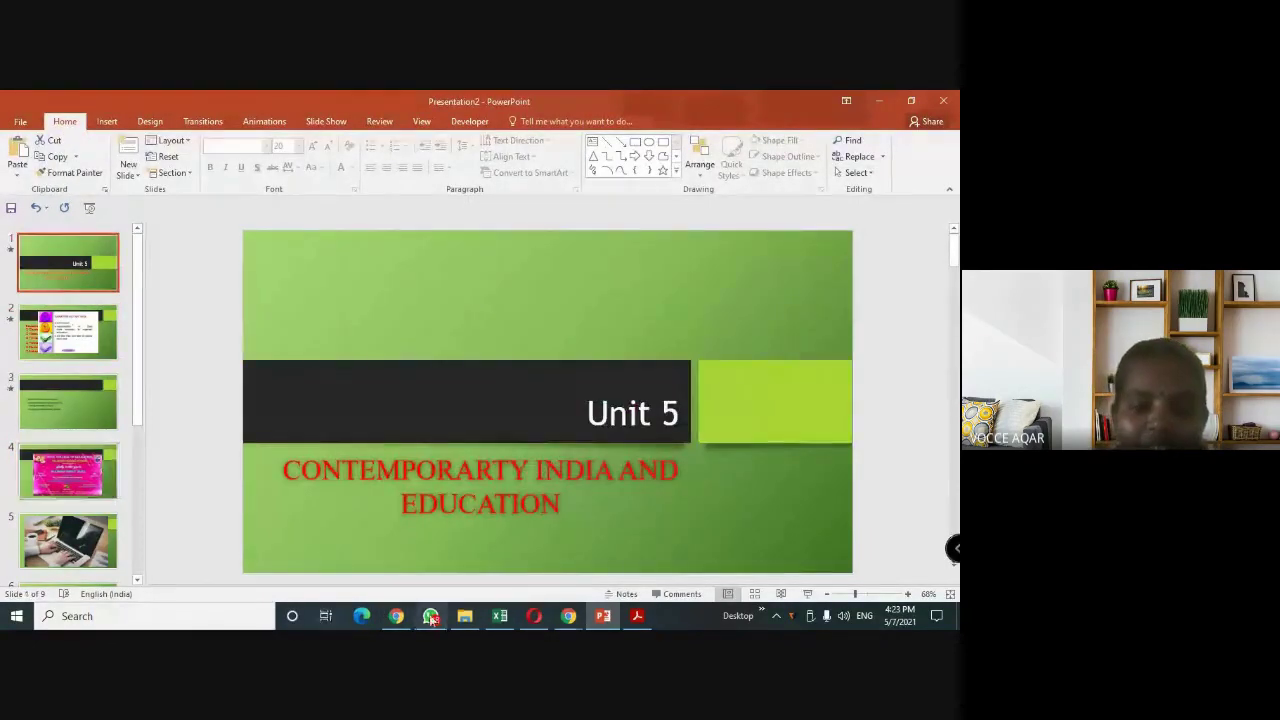
left_click(397, 616)
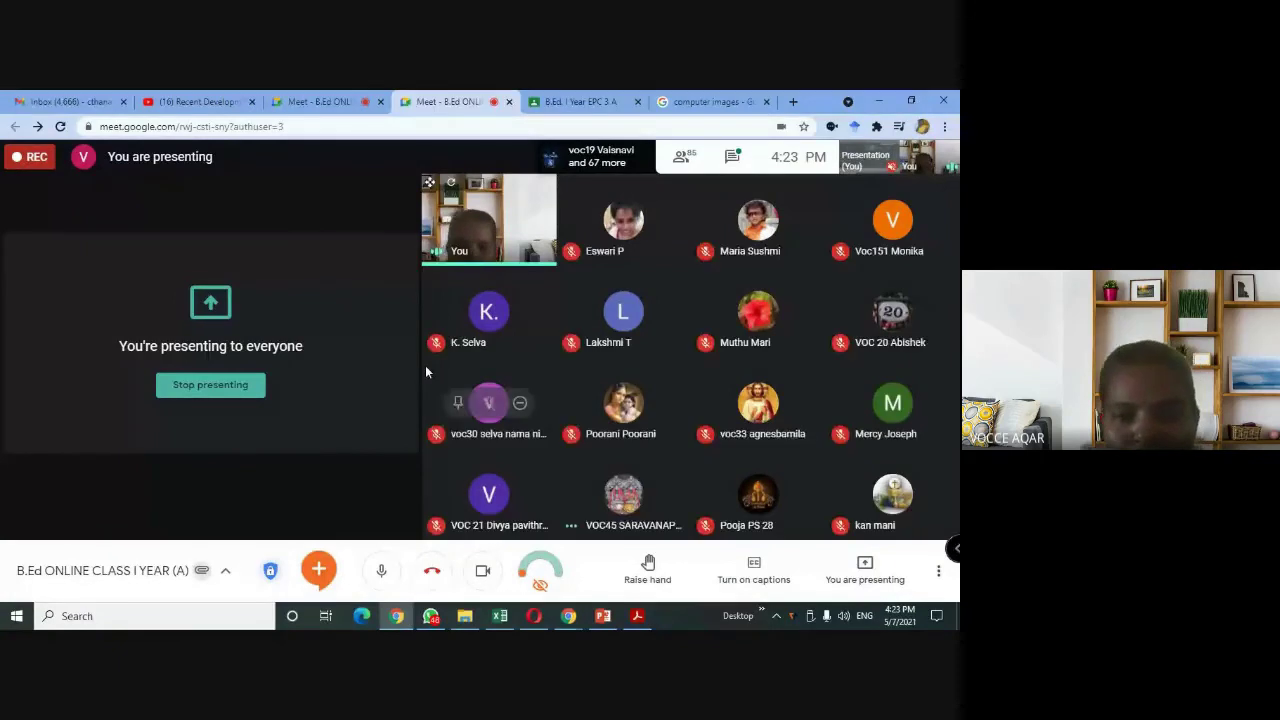
key("alt+Tab")
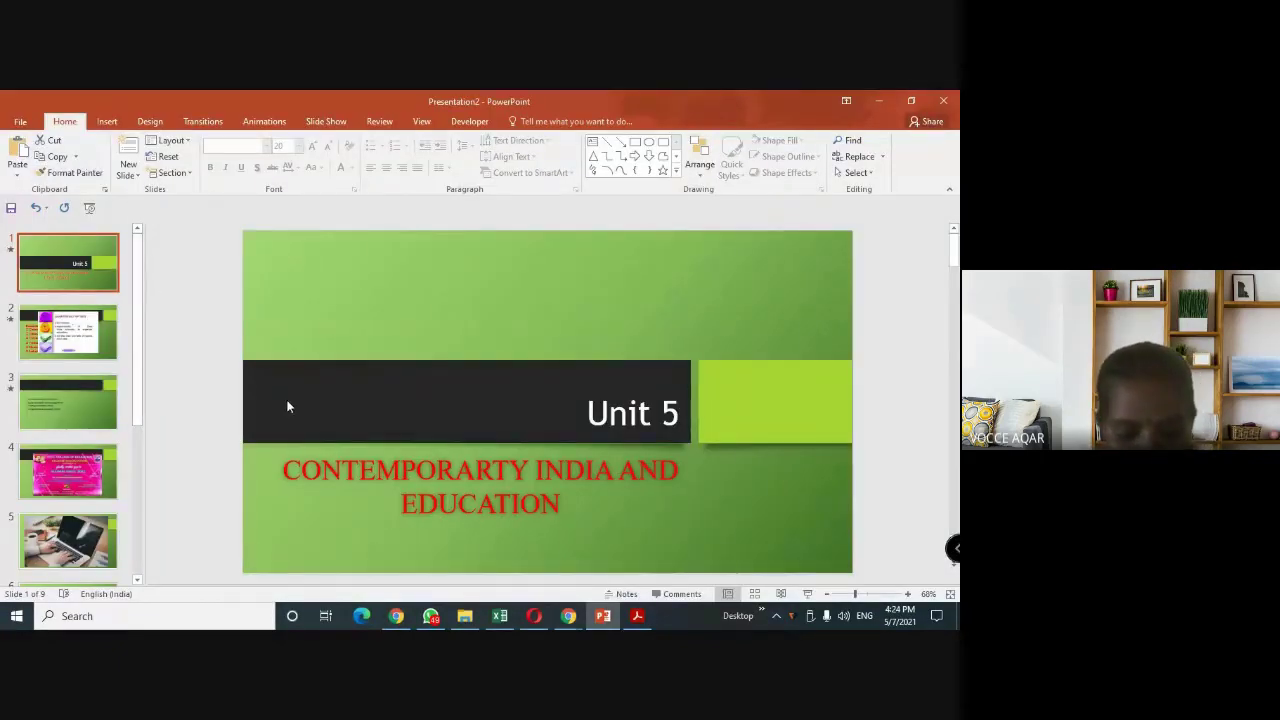
key("ctrl+s")
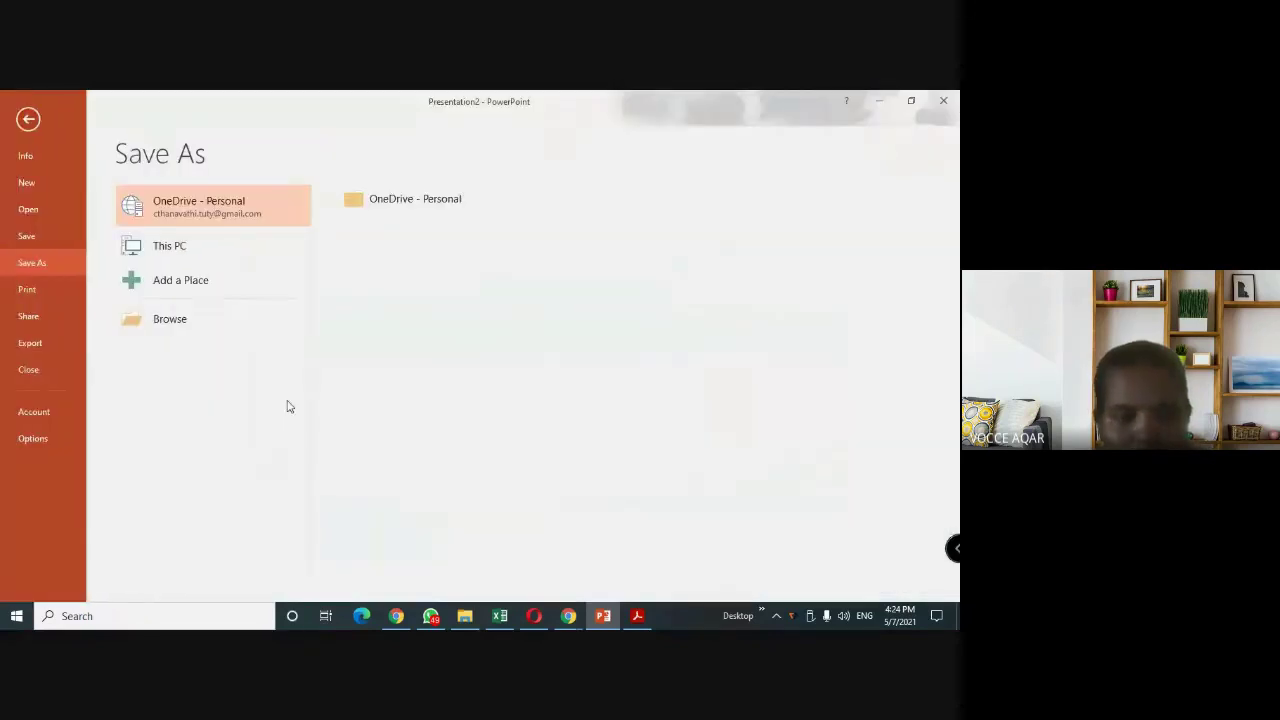
left_click(247, 252)
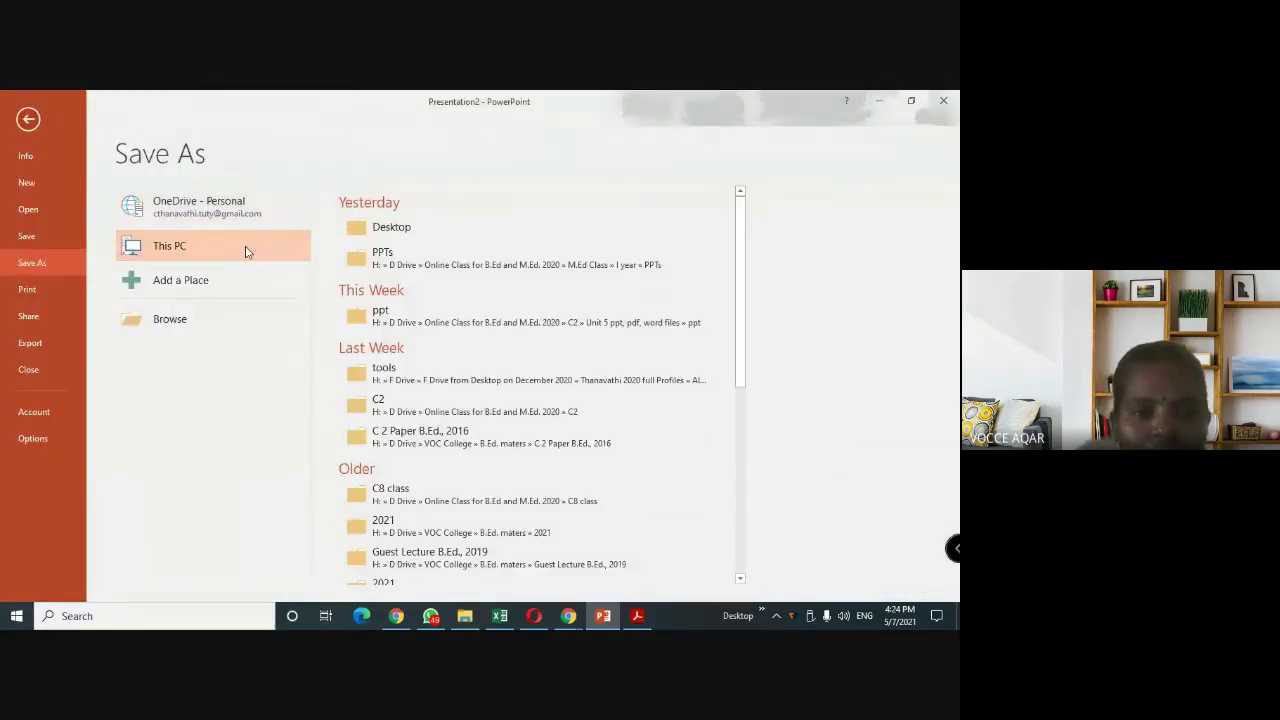
left_click(404, 232)
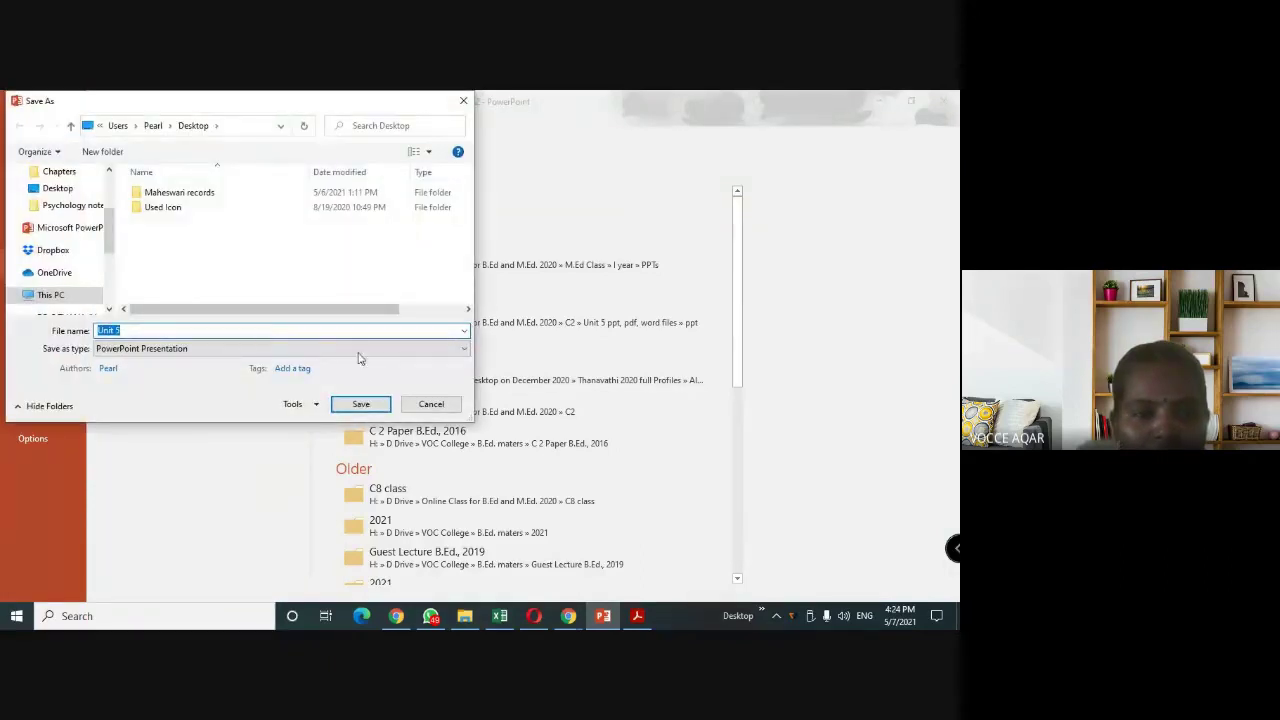
left_click(431, 355)
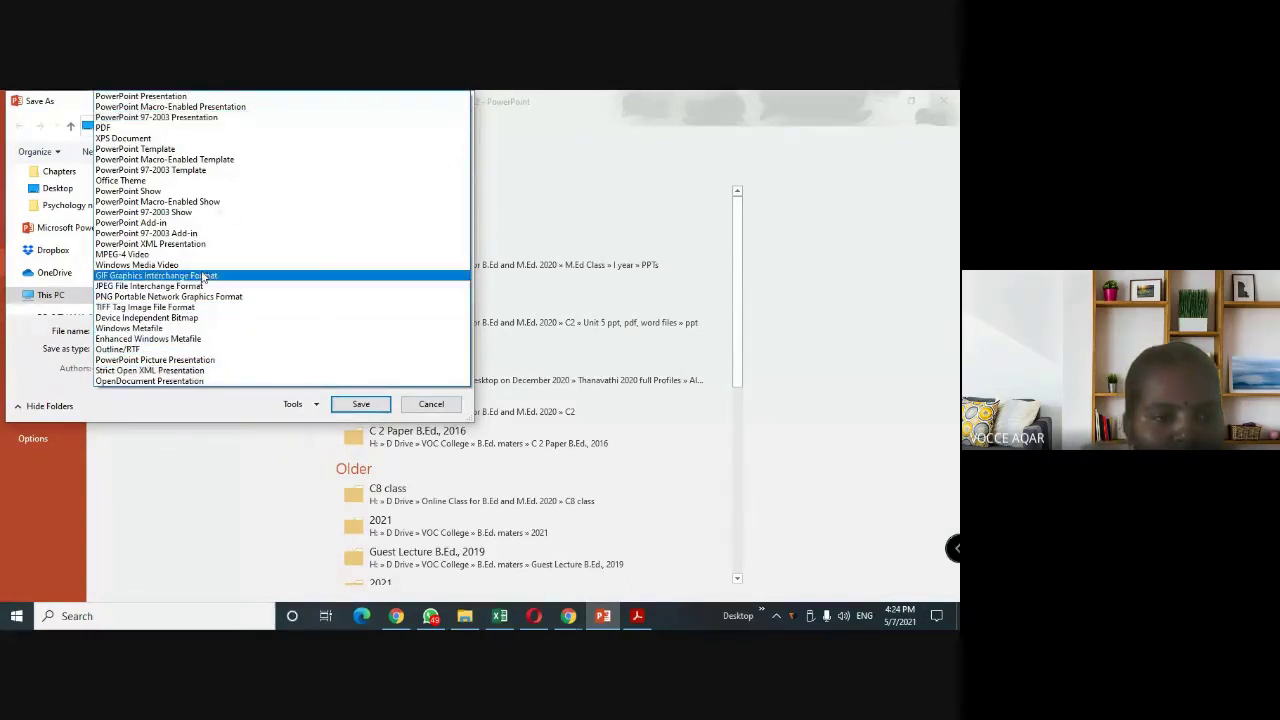
left_click(452, 409)
left_click(451, 406)
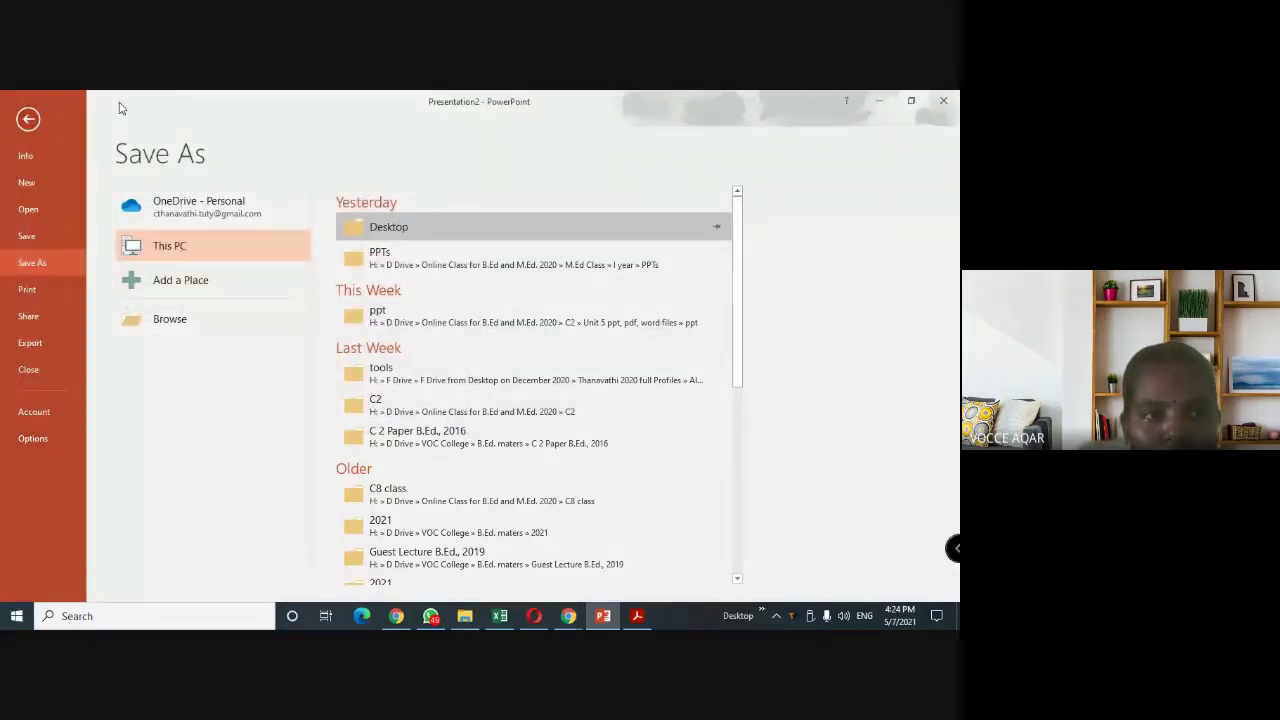
left_click(28, 118)
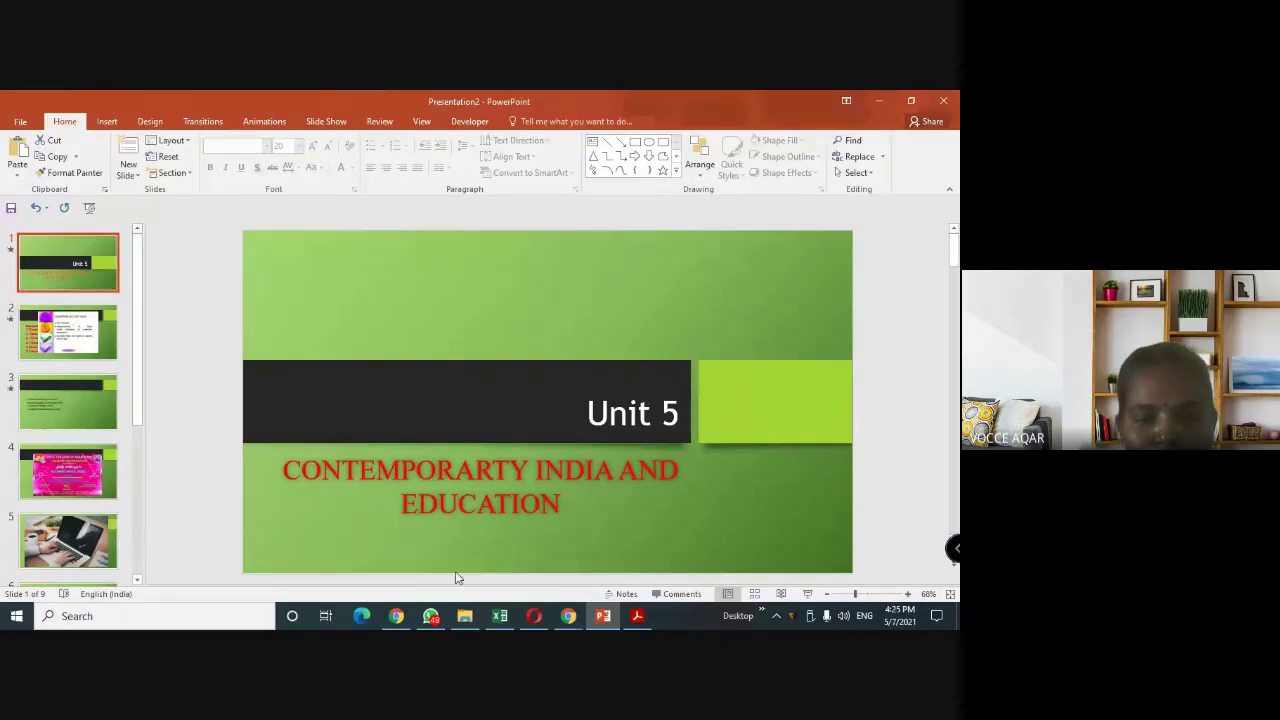
Create a Presentation Quality video with 5 seconds per slide, saving it to the Desktop.
left_click(24, 122)
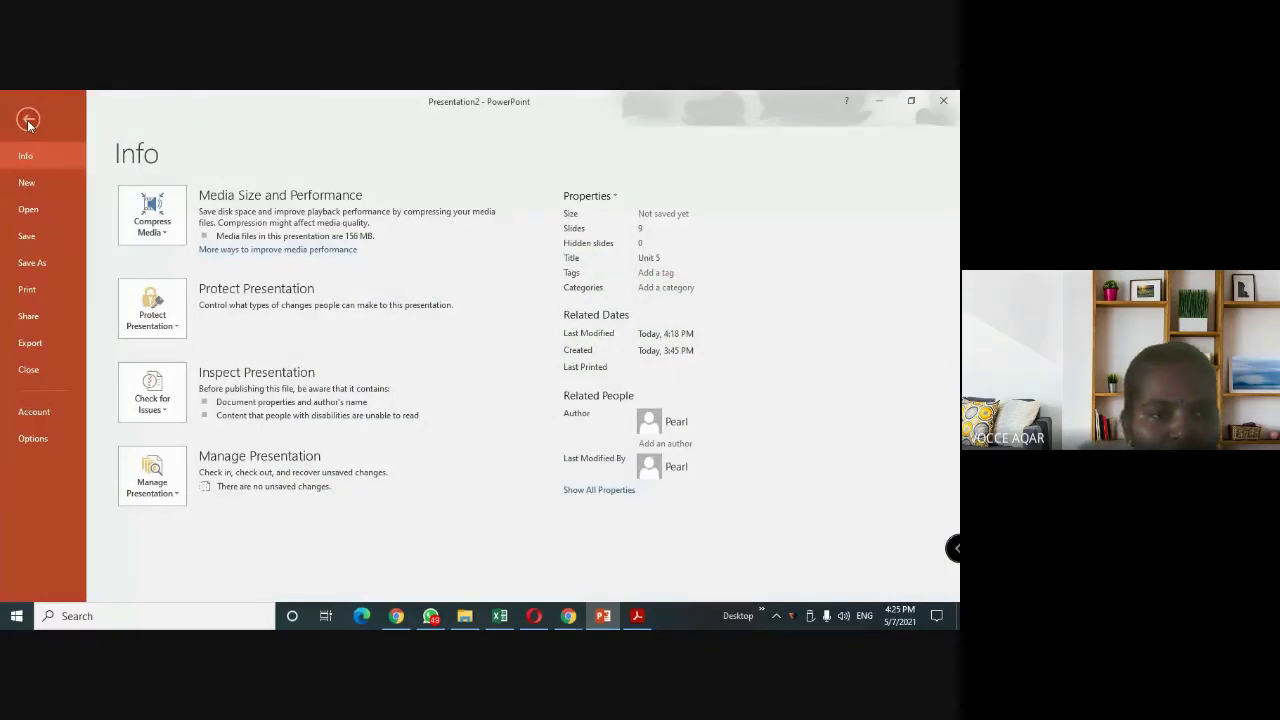
left_click(71, 341)
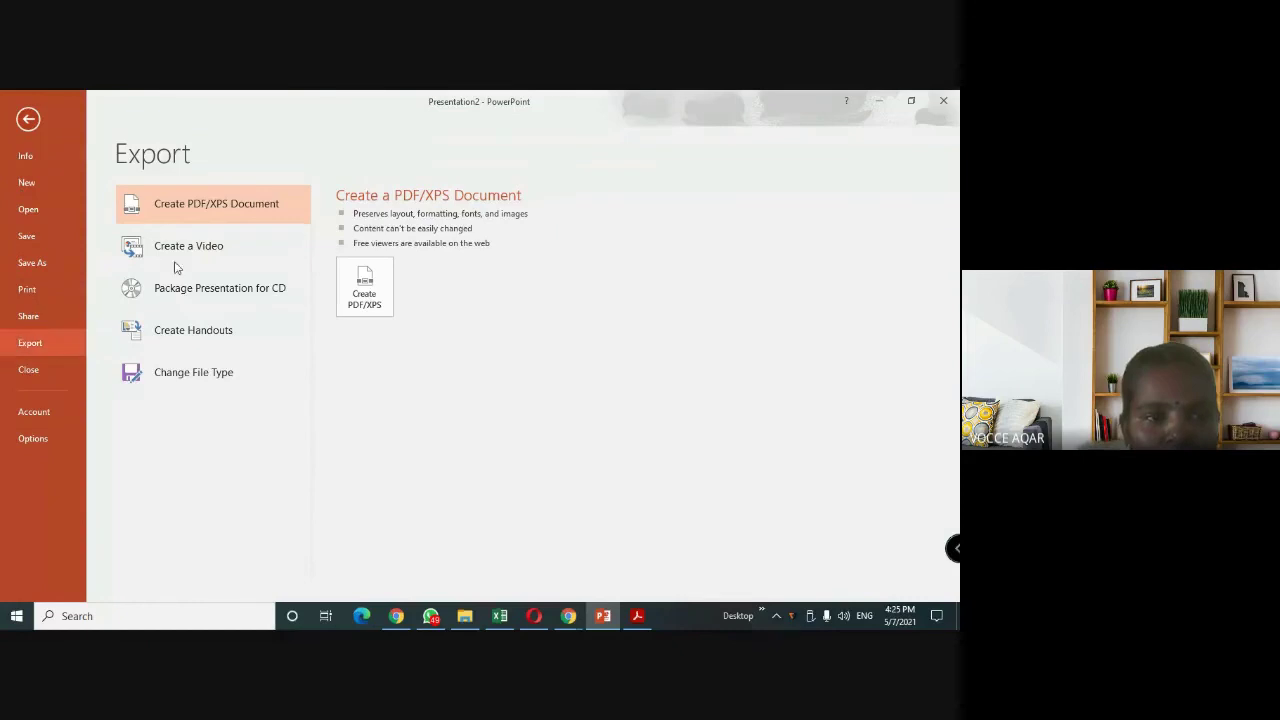
left_click(199, 258)
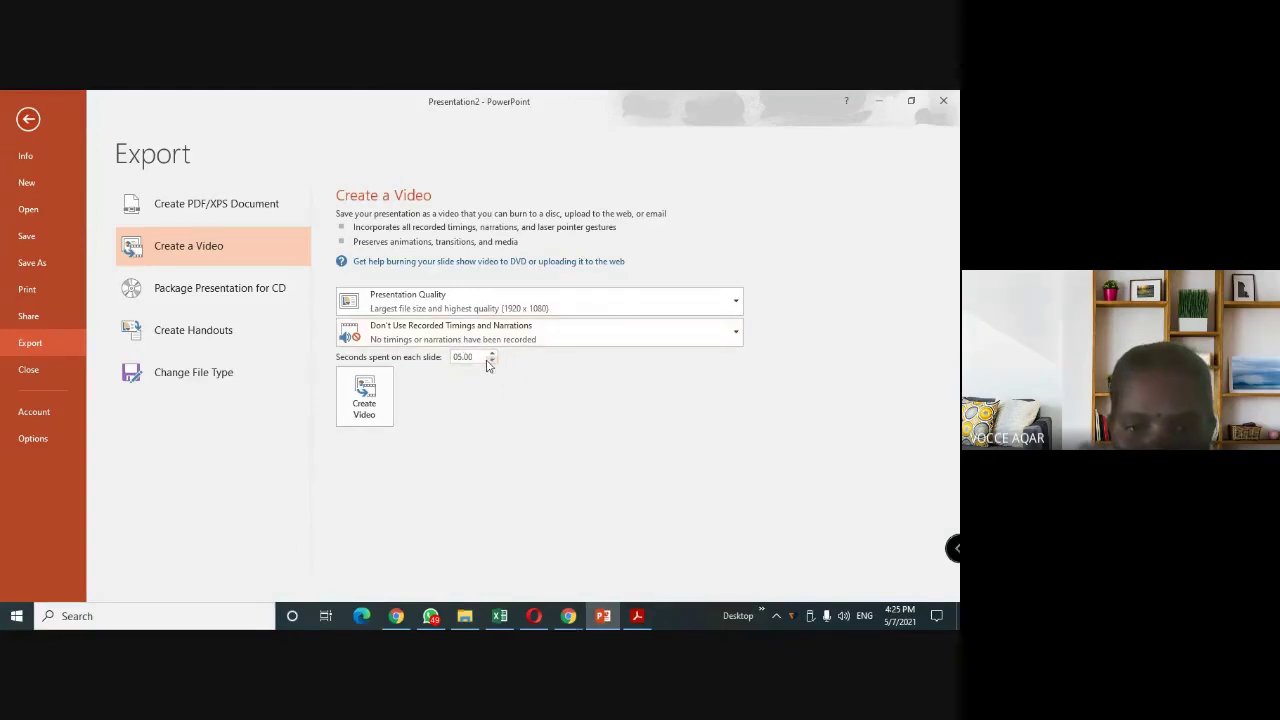
left_click(366, 398)
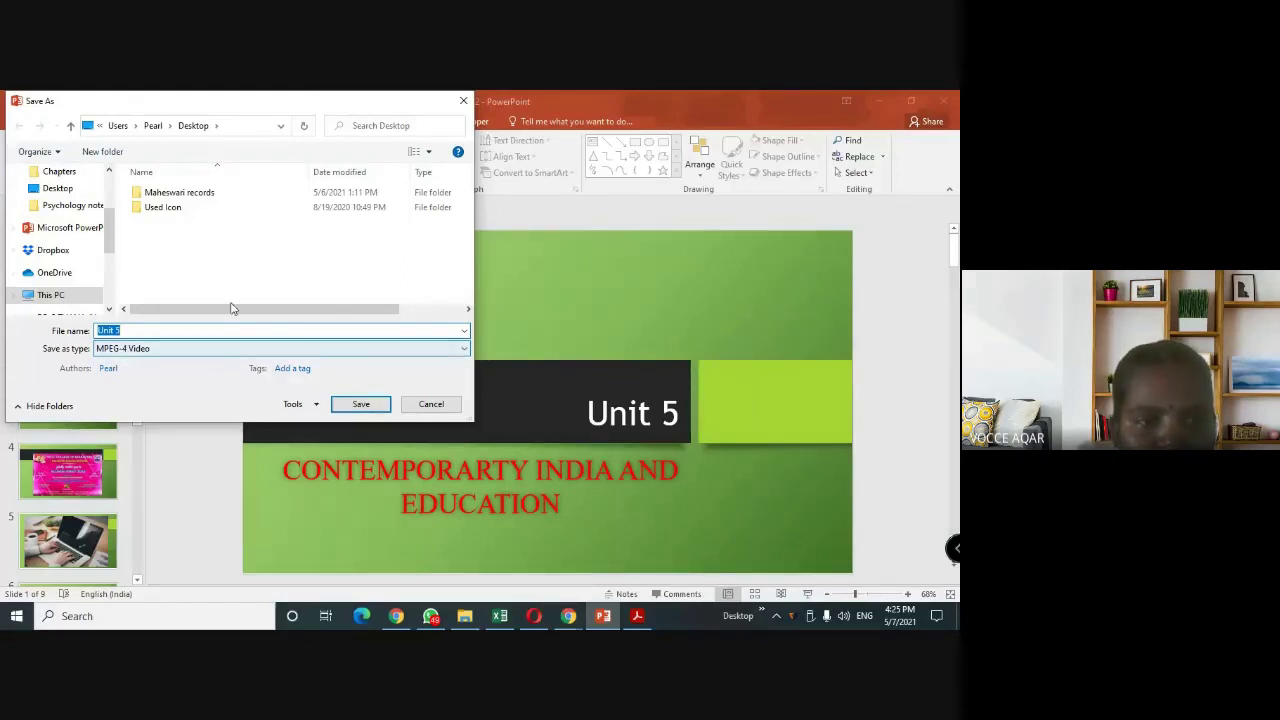
left_click(57, 188)
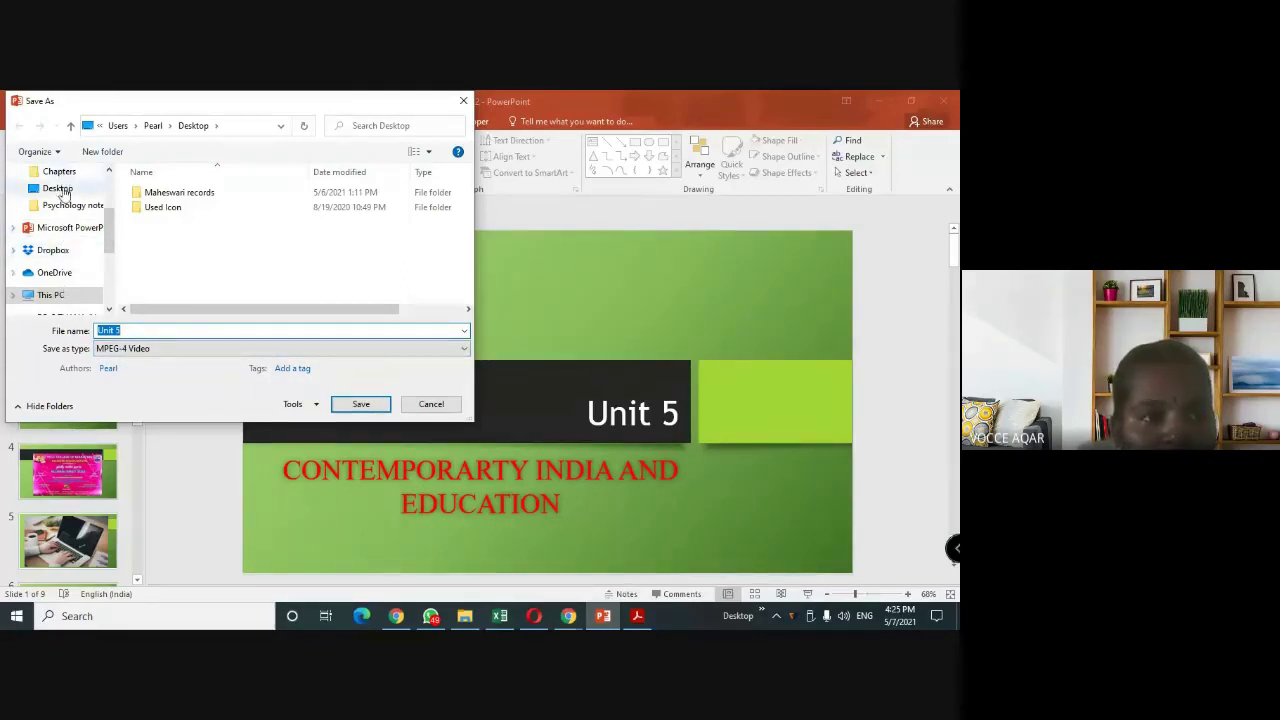
Save the video as Unit 5.mp4, scroll the thumbnails while it renders, then minimize PowerPoint.
left_click(362, 405)
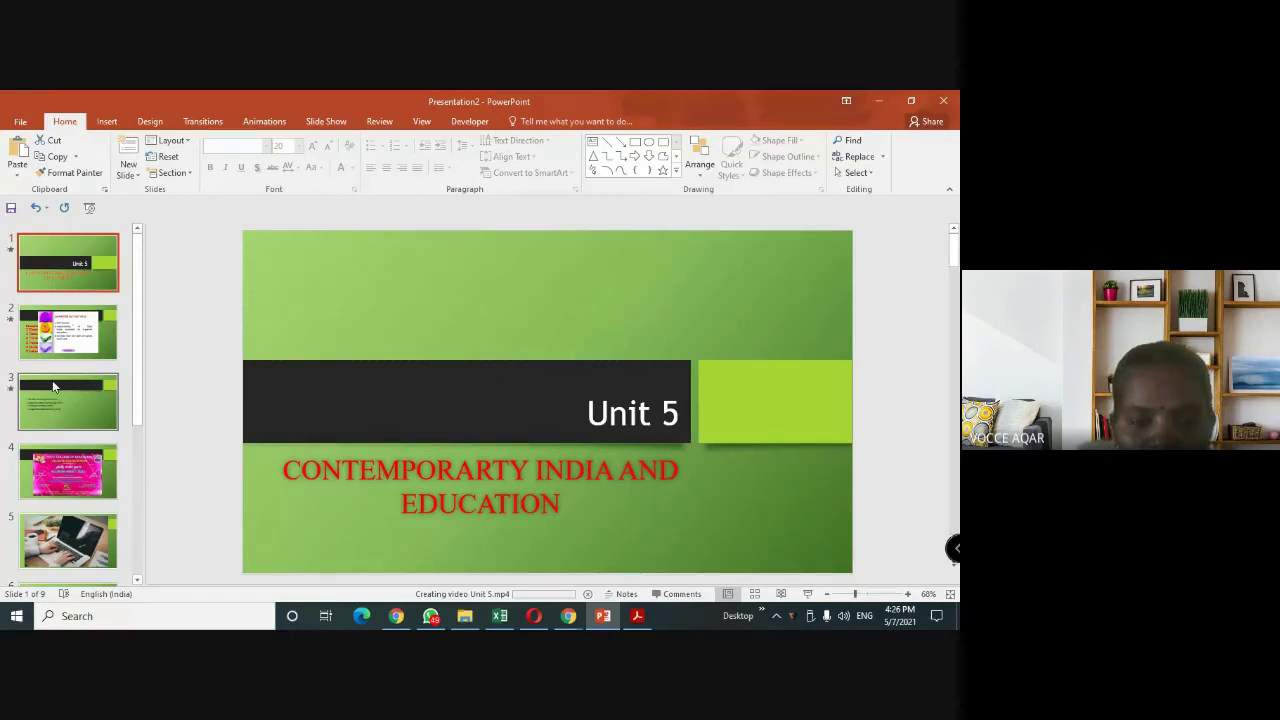
scroll(54, 387, "down", 1)
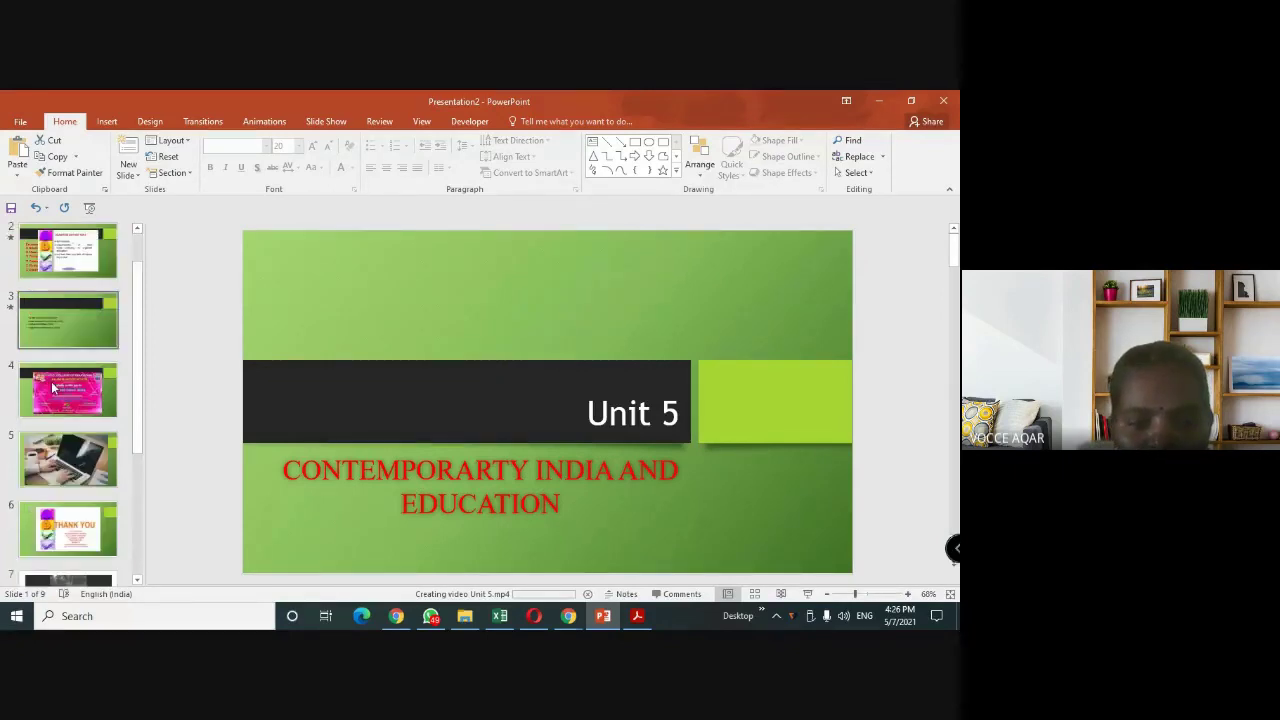
scroll(54, 387, "down", 1)
scroll(54, 387, "down", 2)
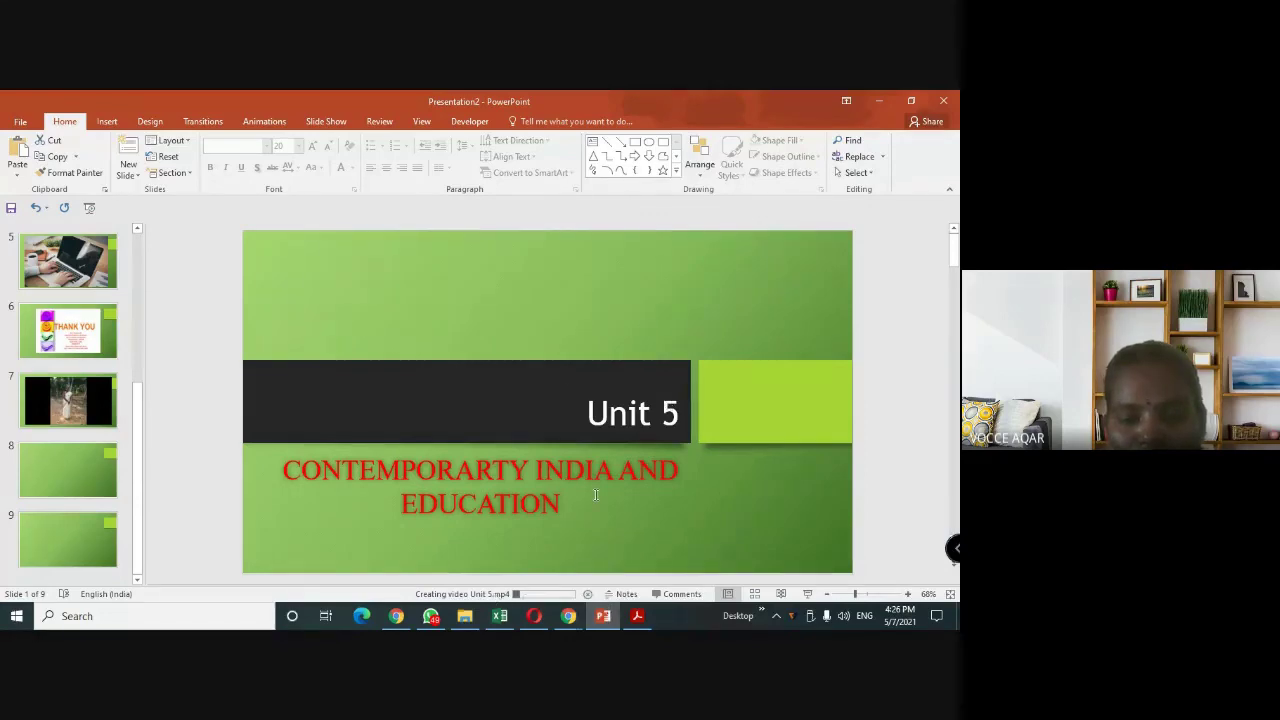
left_click(876, 101)
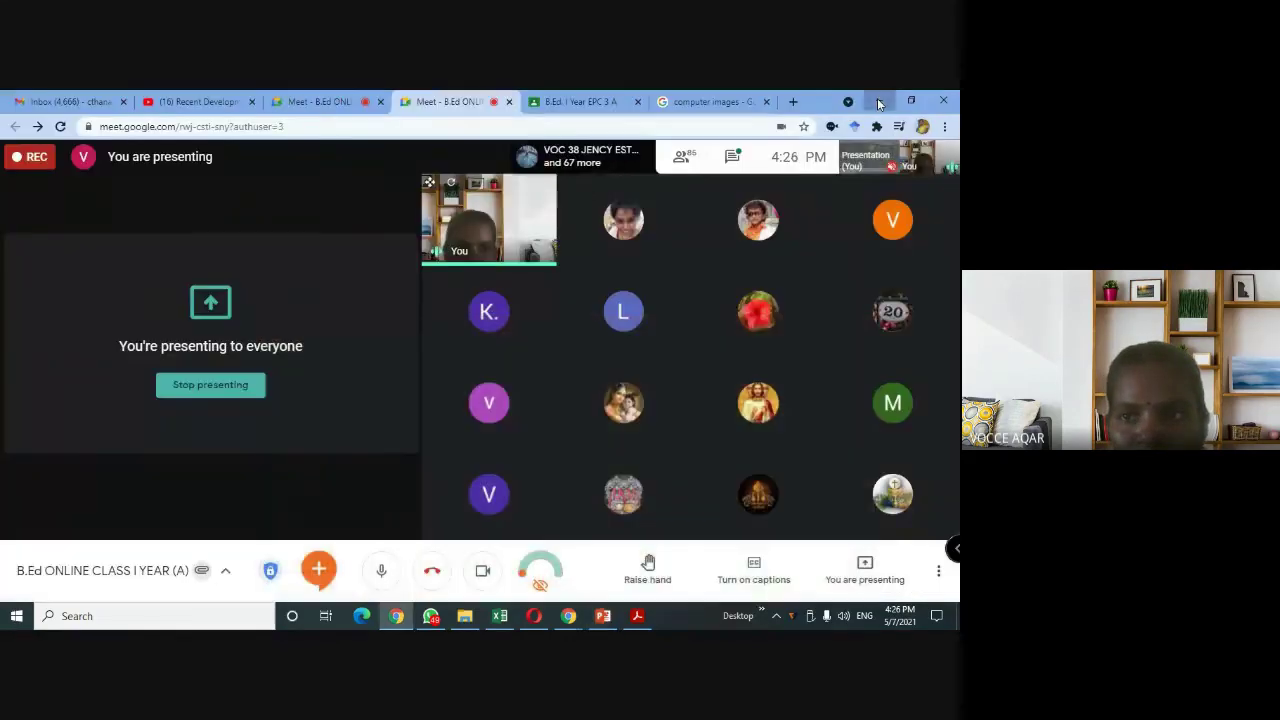